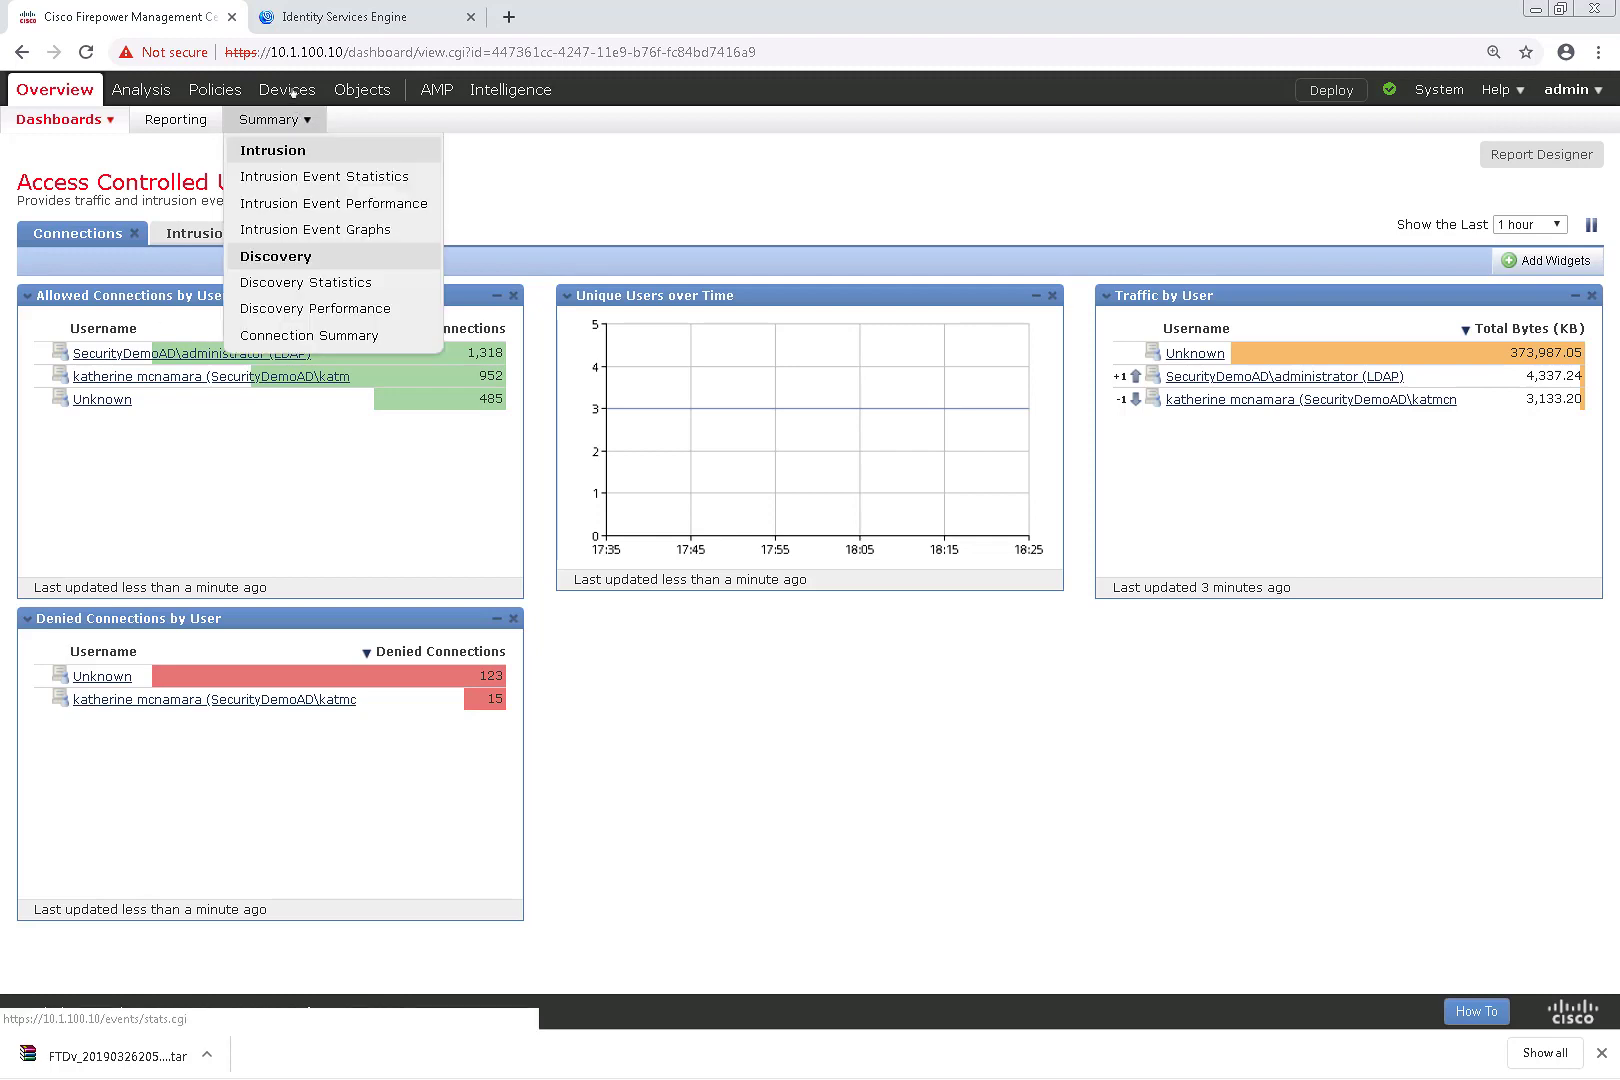
- Edit the SecurityDemoLab-Platform policy and tick Enable DNS name resolution by device on its DNS page
mouse_move(290, 90)
click(418, 120)
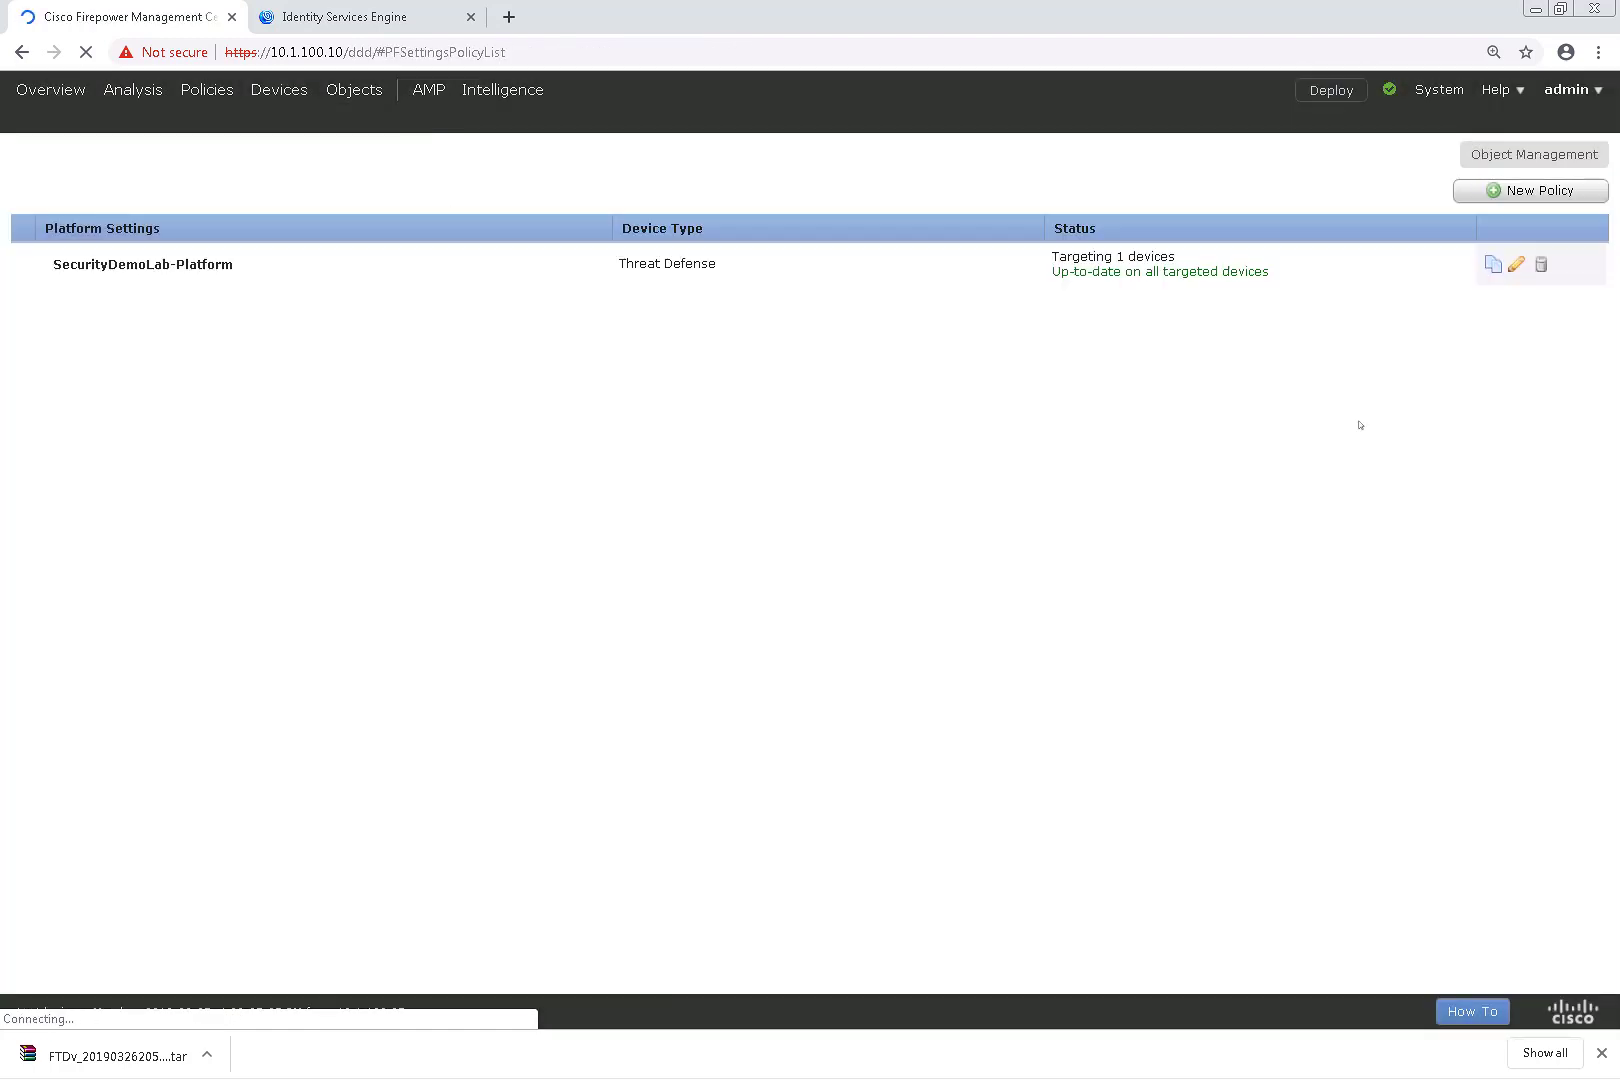
click(1516, 266)
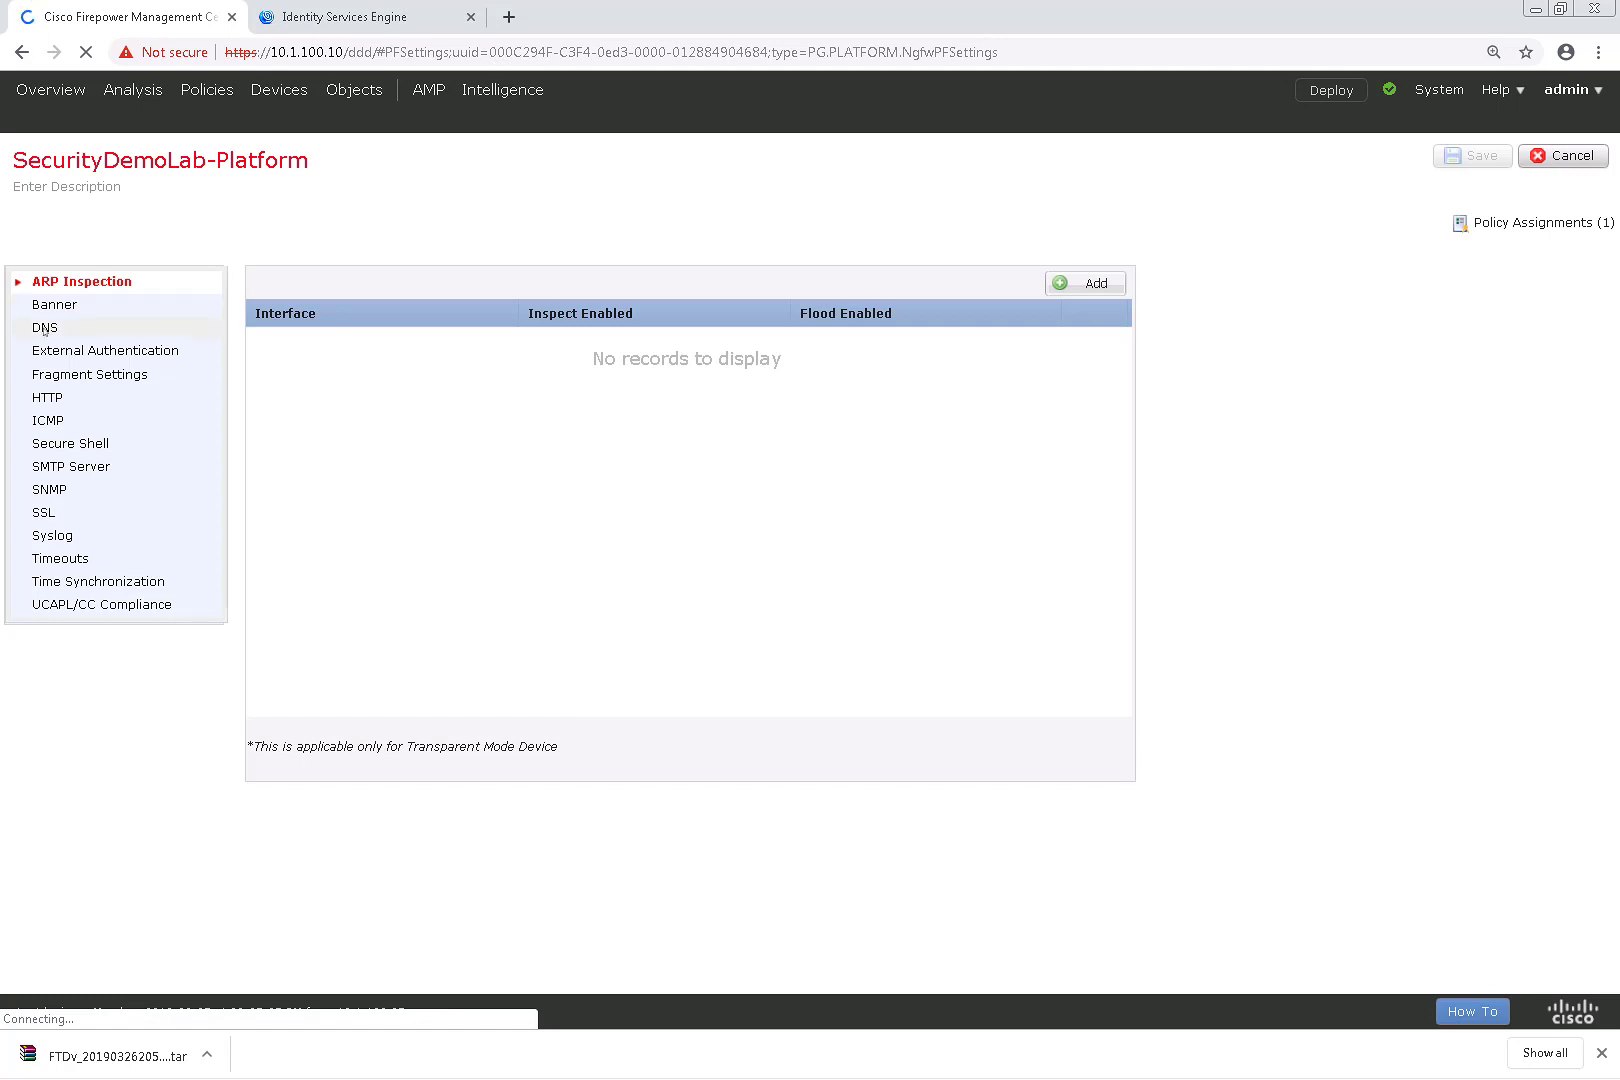
click(44, 329)
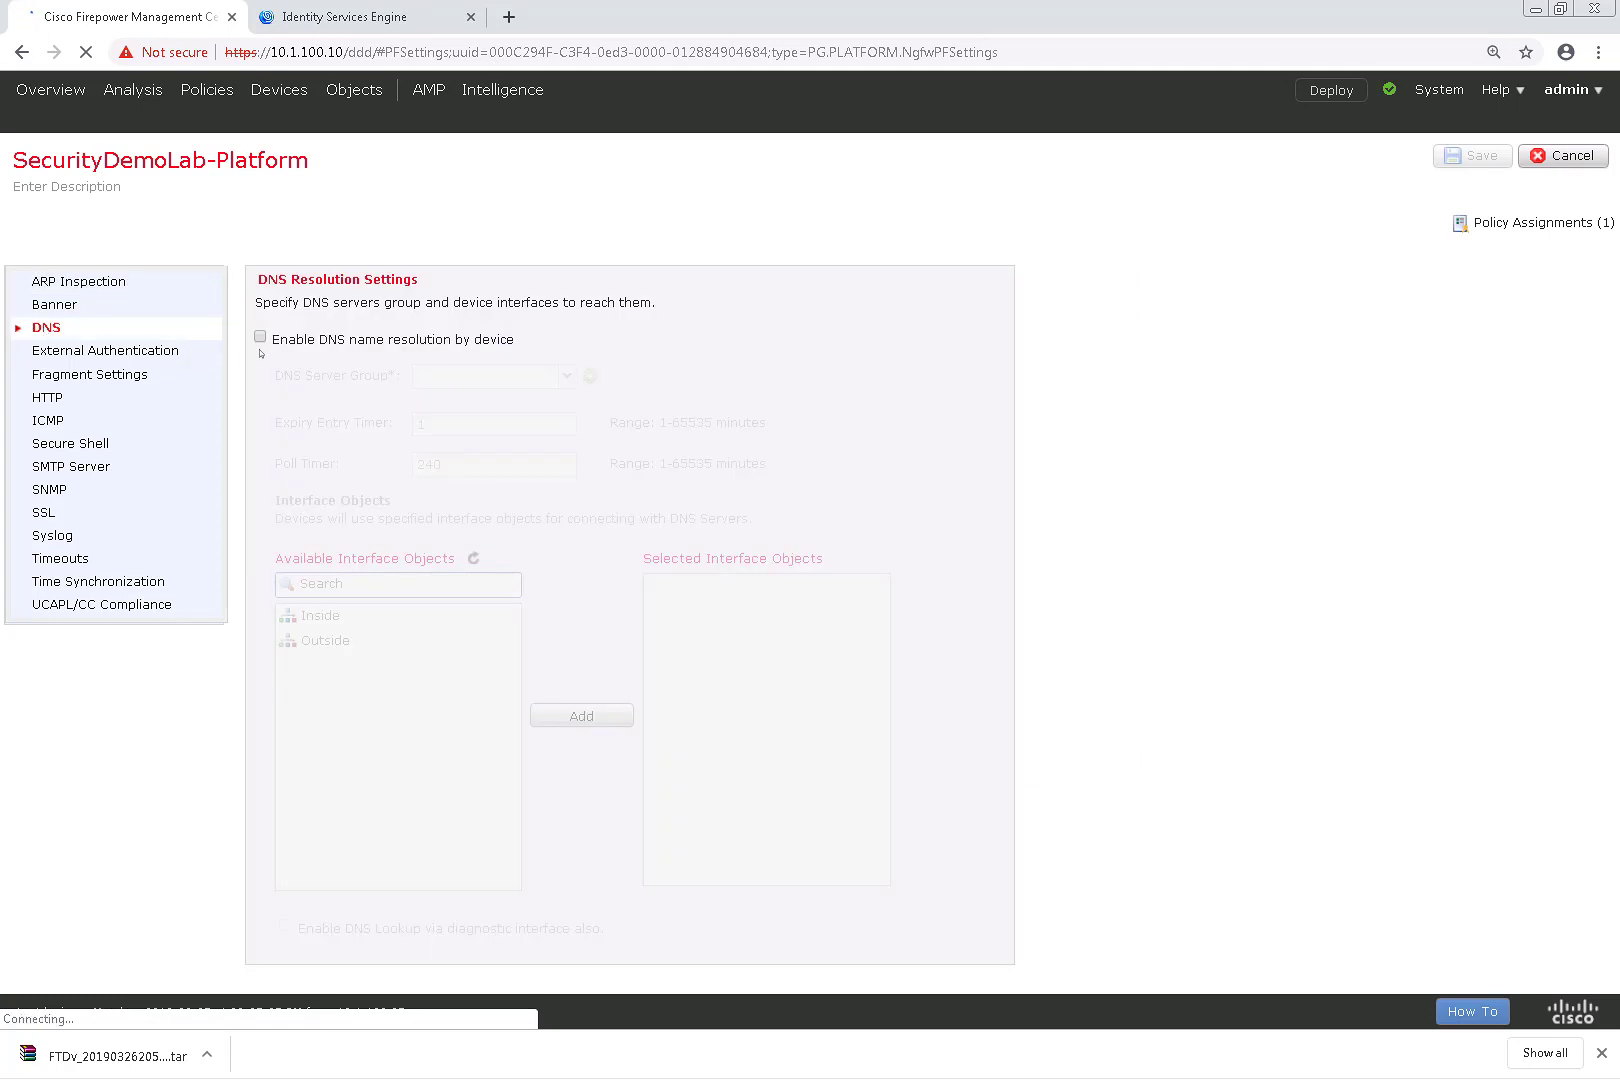
click(260, 337)
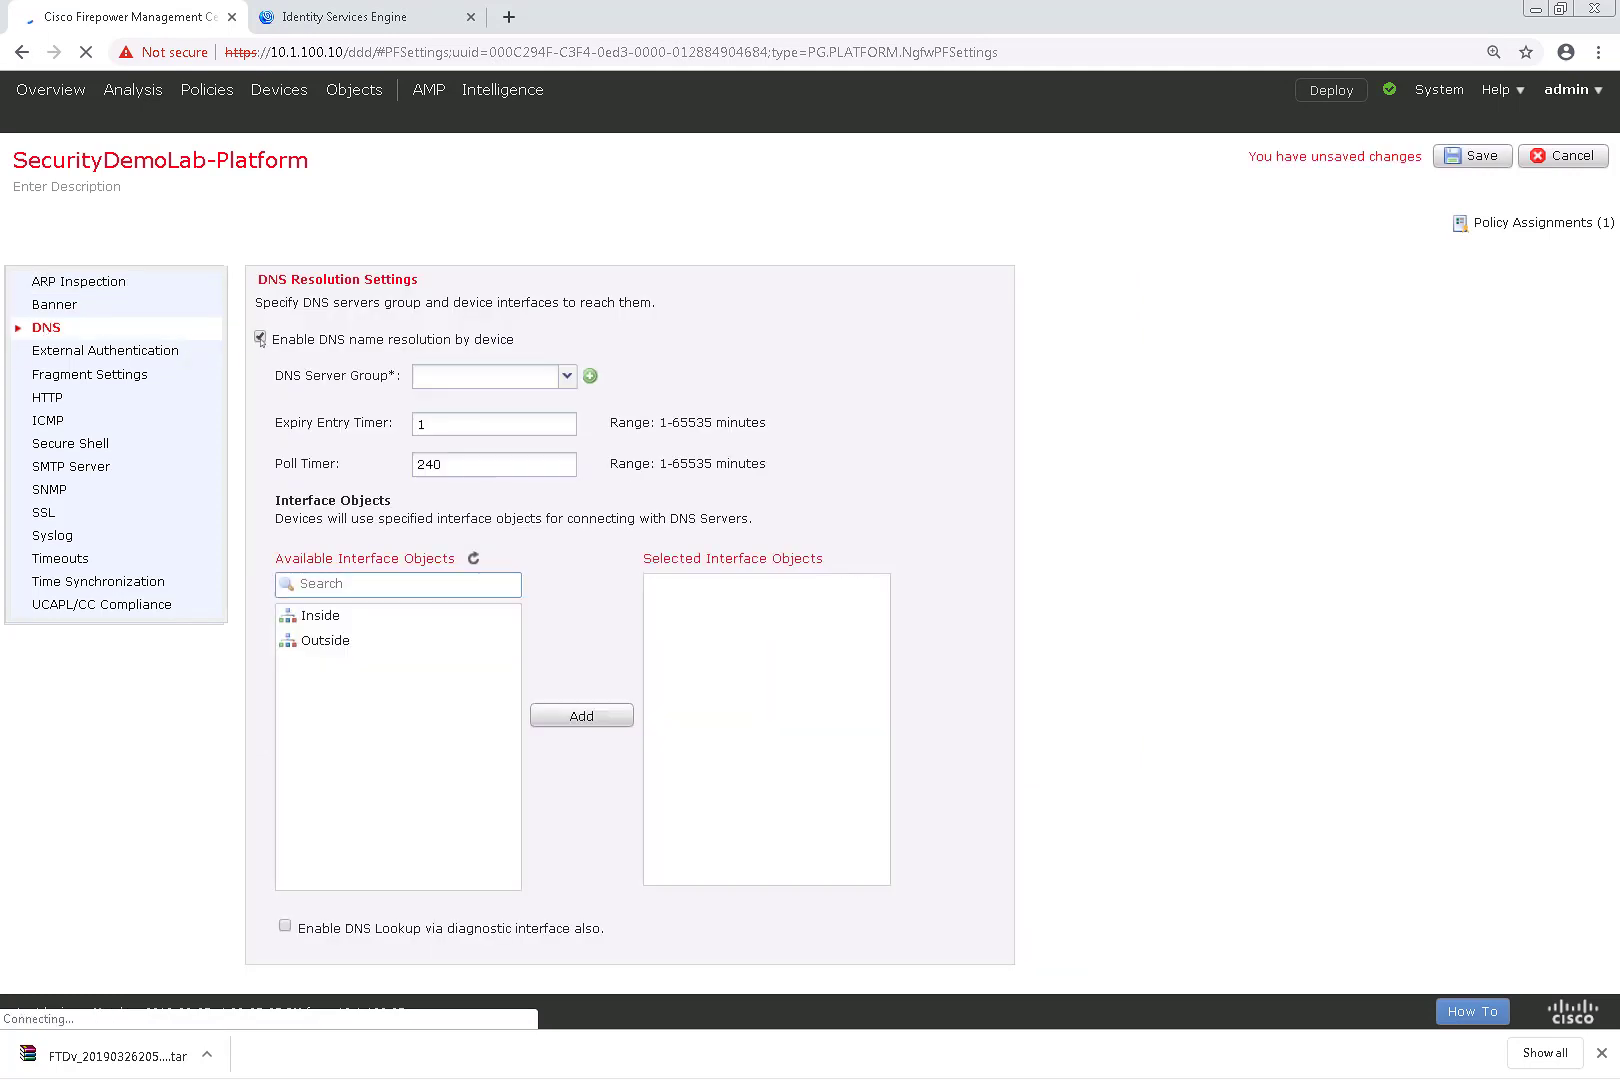
- Fill in DNS server group SecurityDemo-DNS with domain securitydemo.net, 3 retries and server 10.1.100.40
click(590, 376)
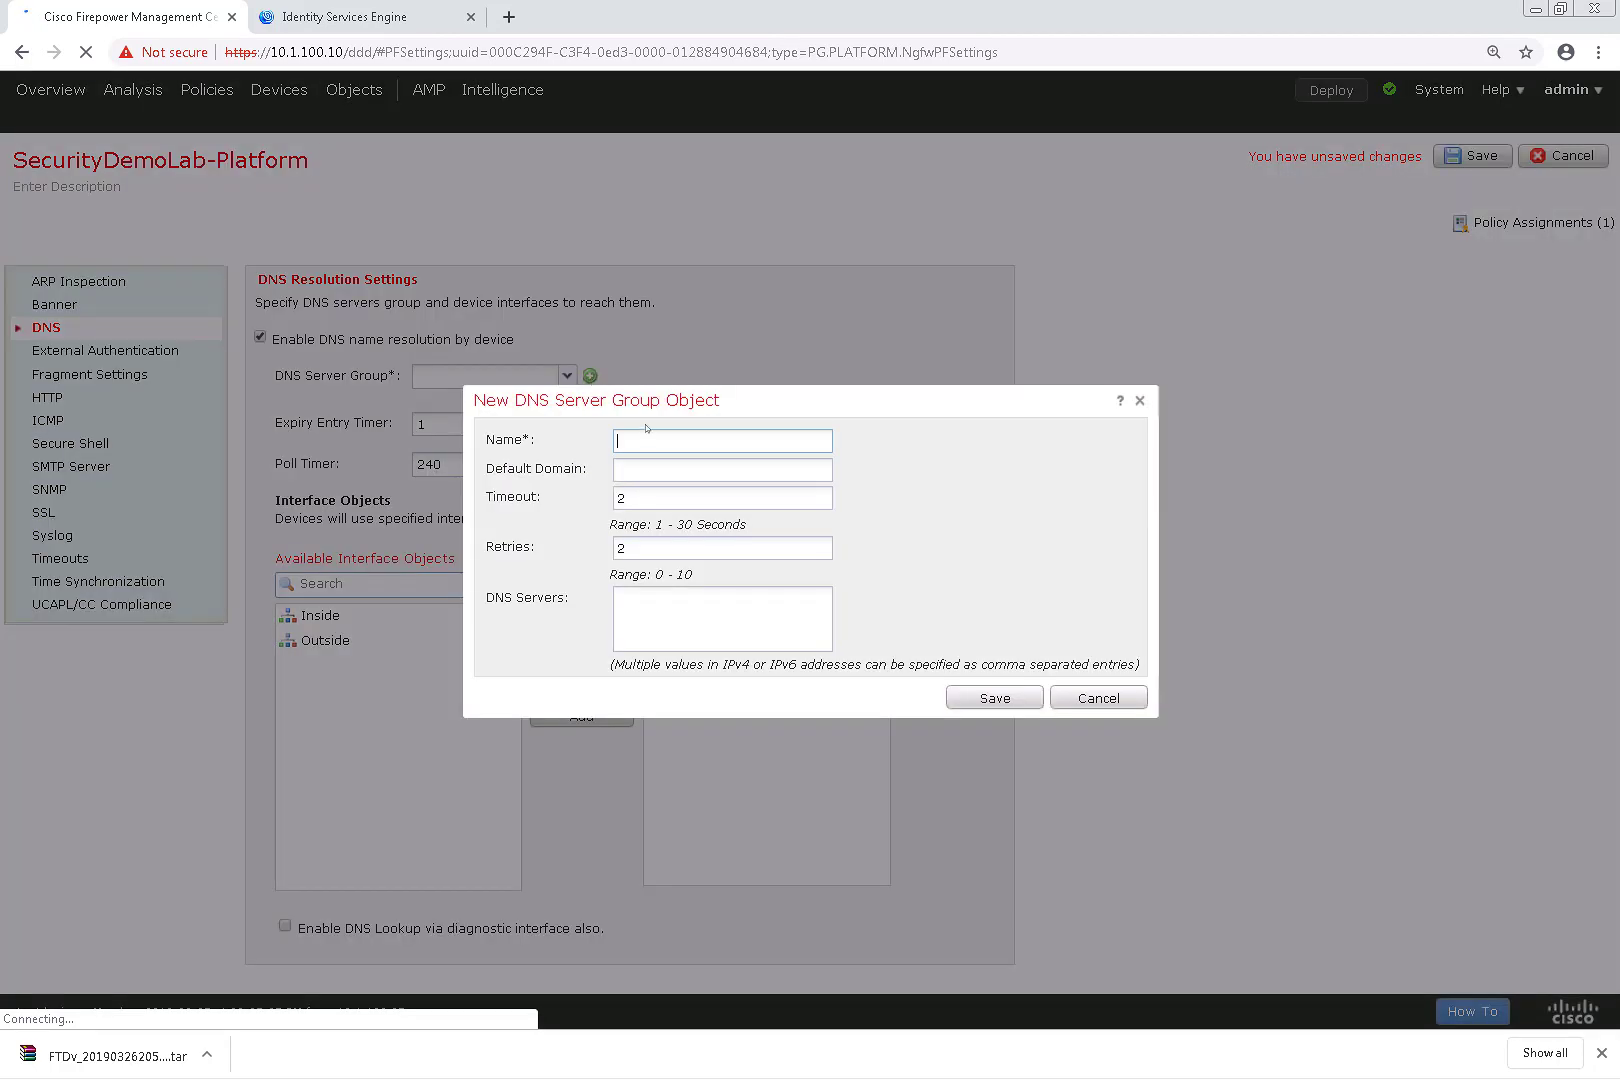
text(SecurityDemo-DNS)
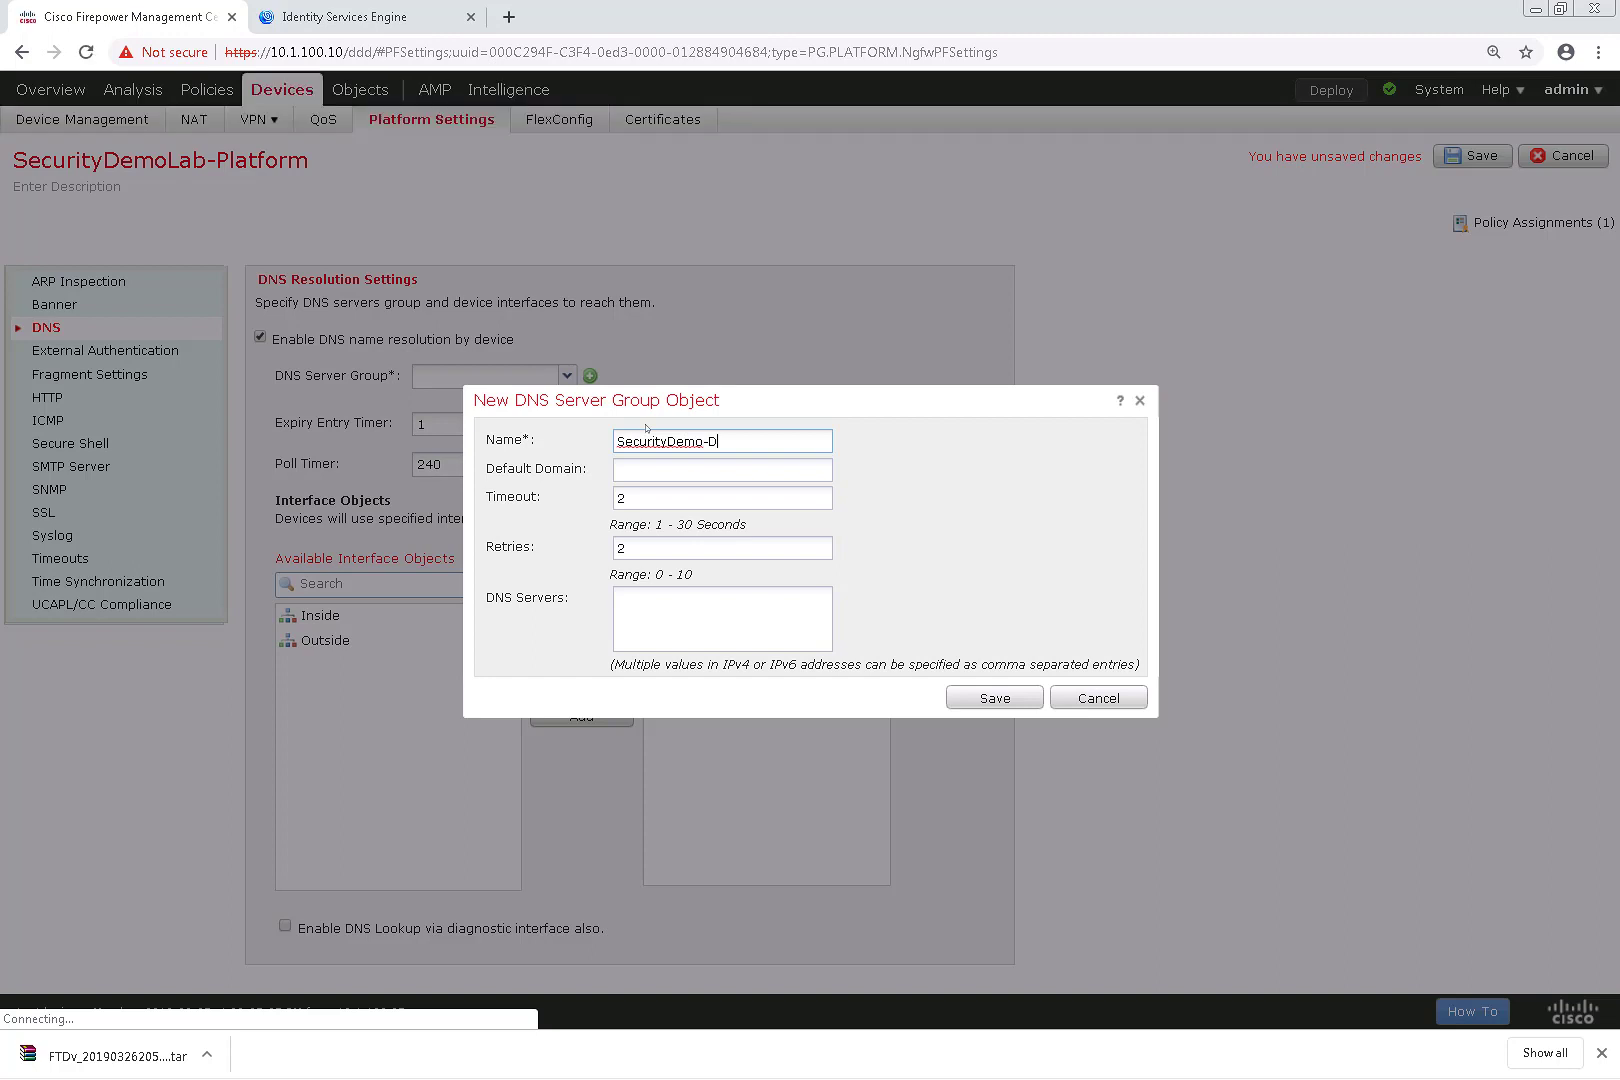
click(671, 466)
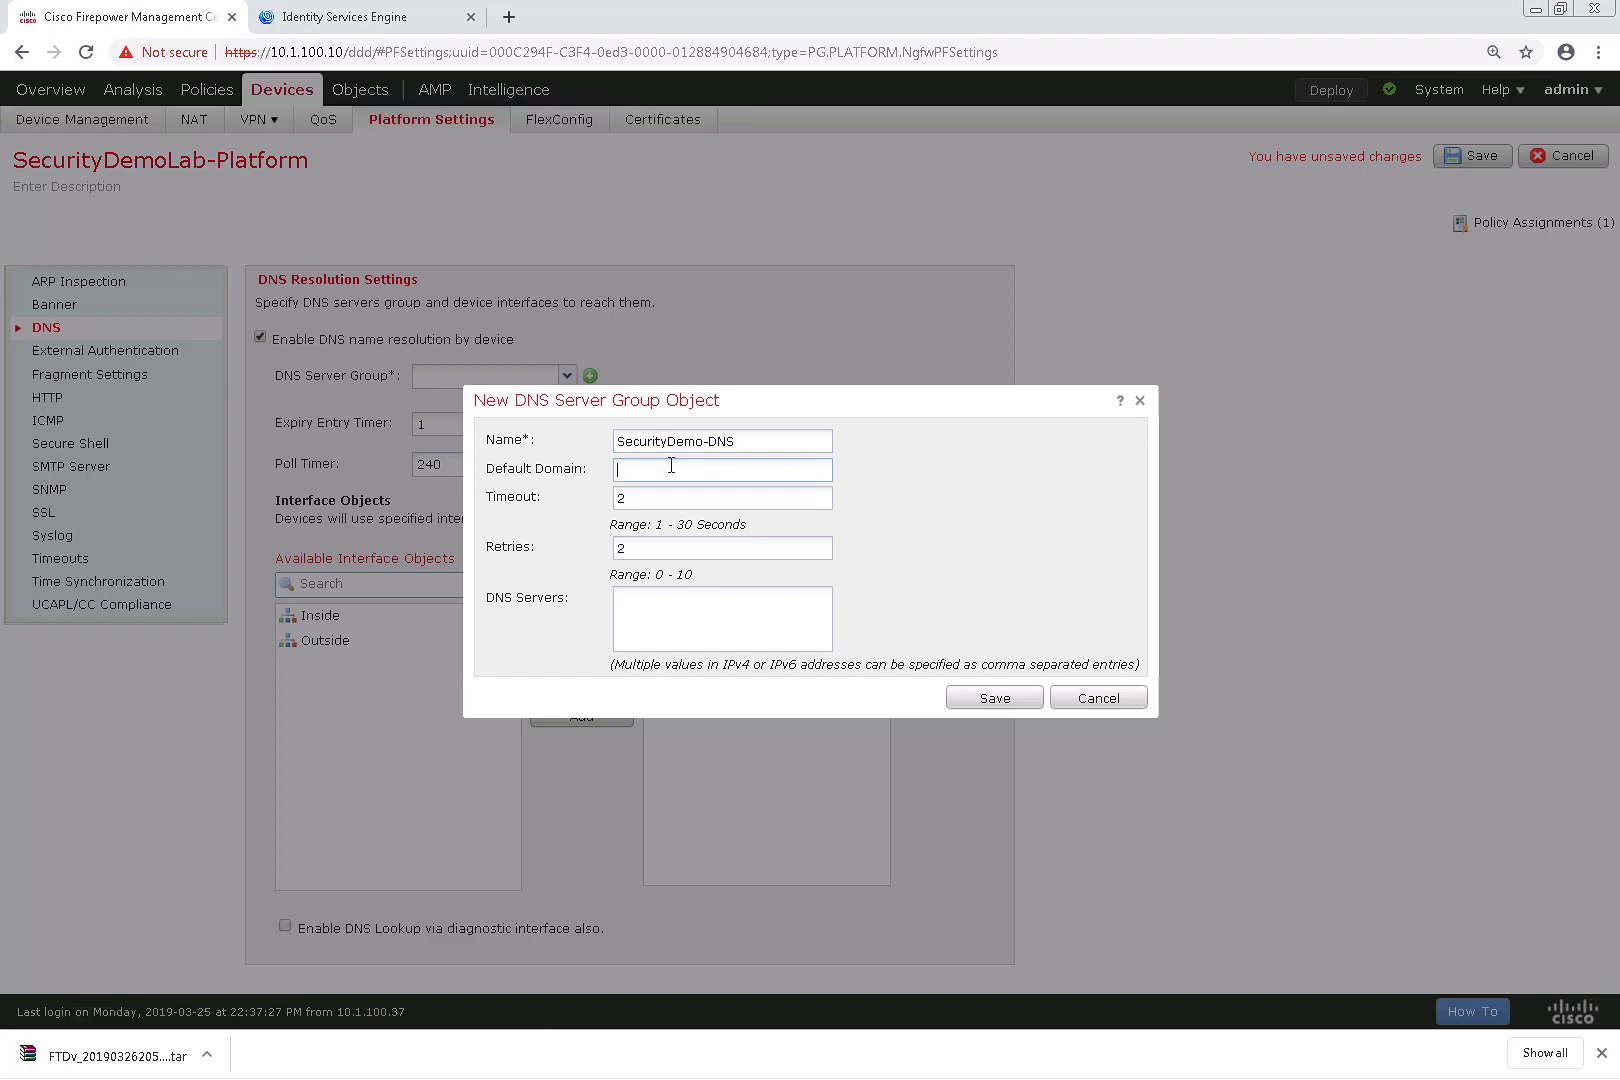
text(securitydemo.net)
click(622, 546)
key(BackSpace)
text(3)
click(707, 625)
text(10.1.10)
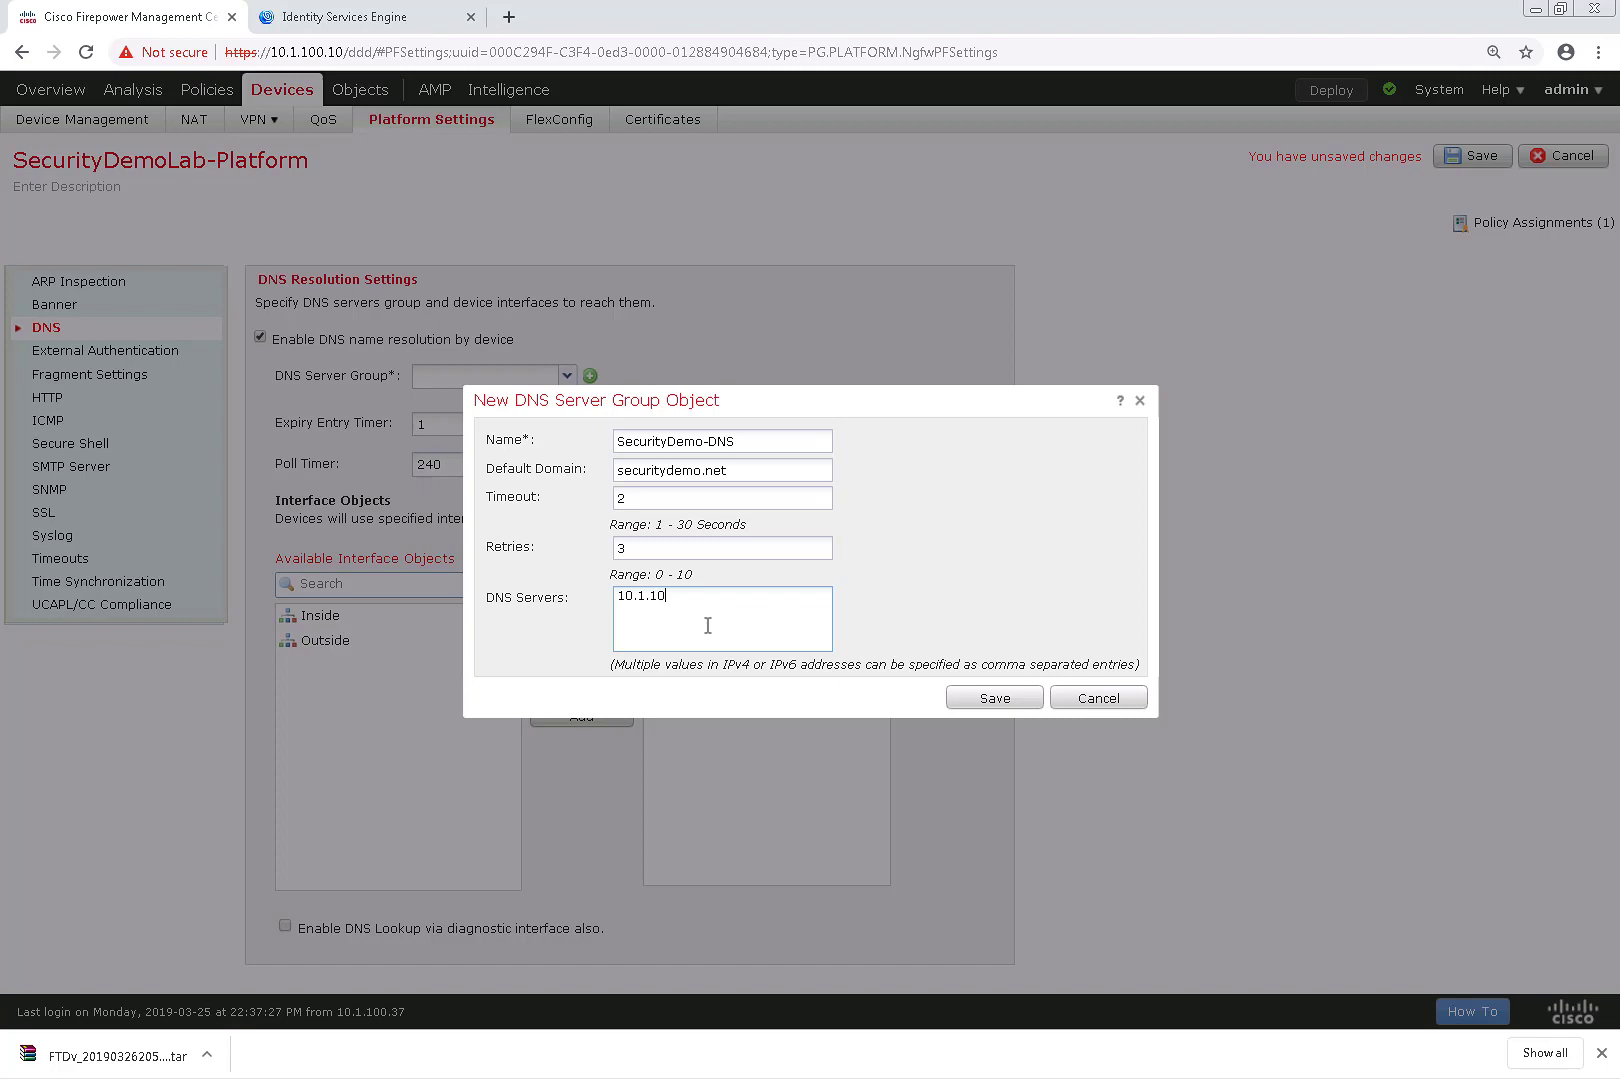
text(0.40)
- Save the server group, use Inside for lookups, select SecurityDemo-DNS, and save the policy
click(993, 698)
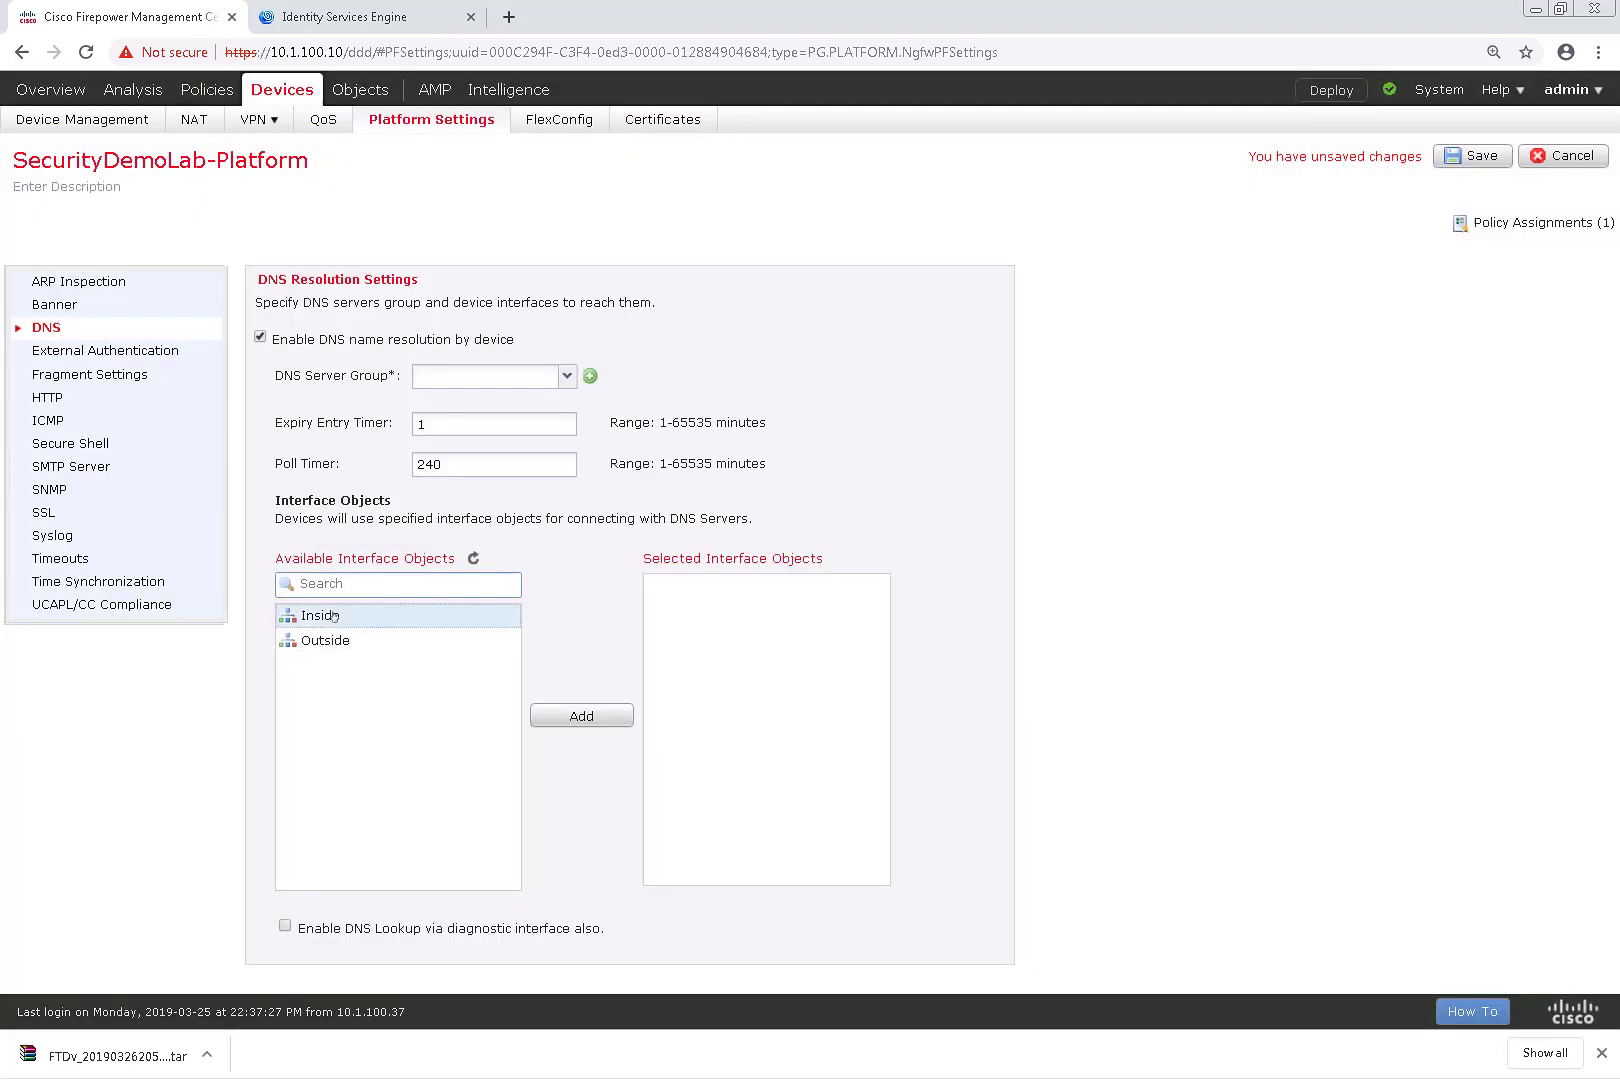
click(594, 717)
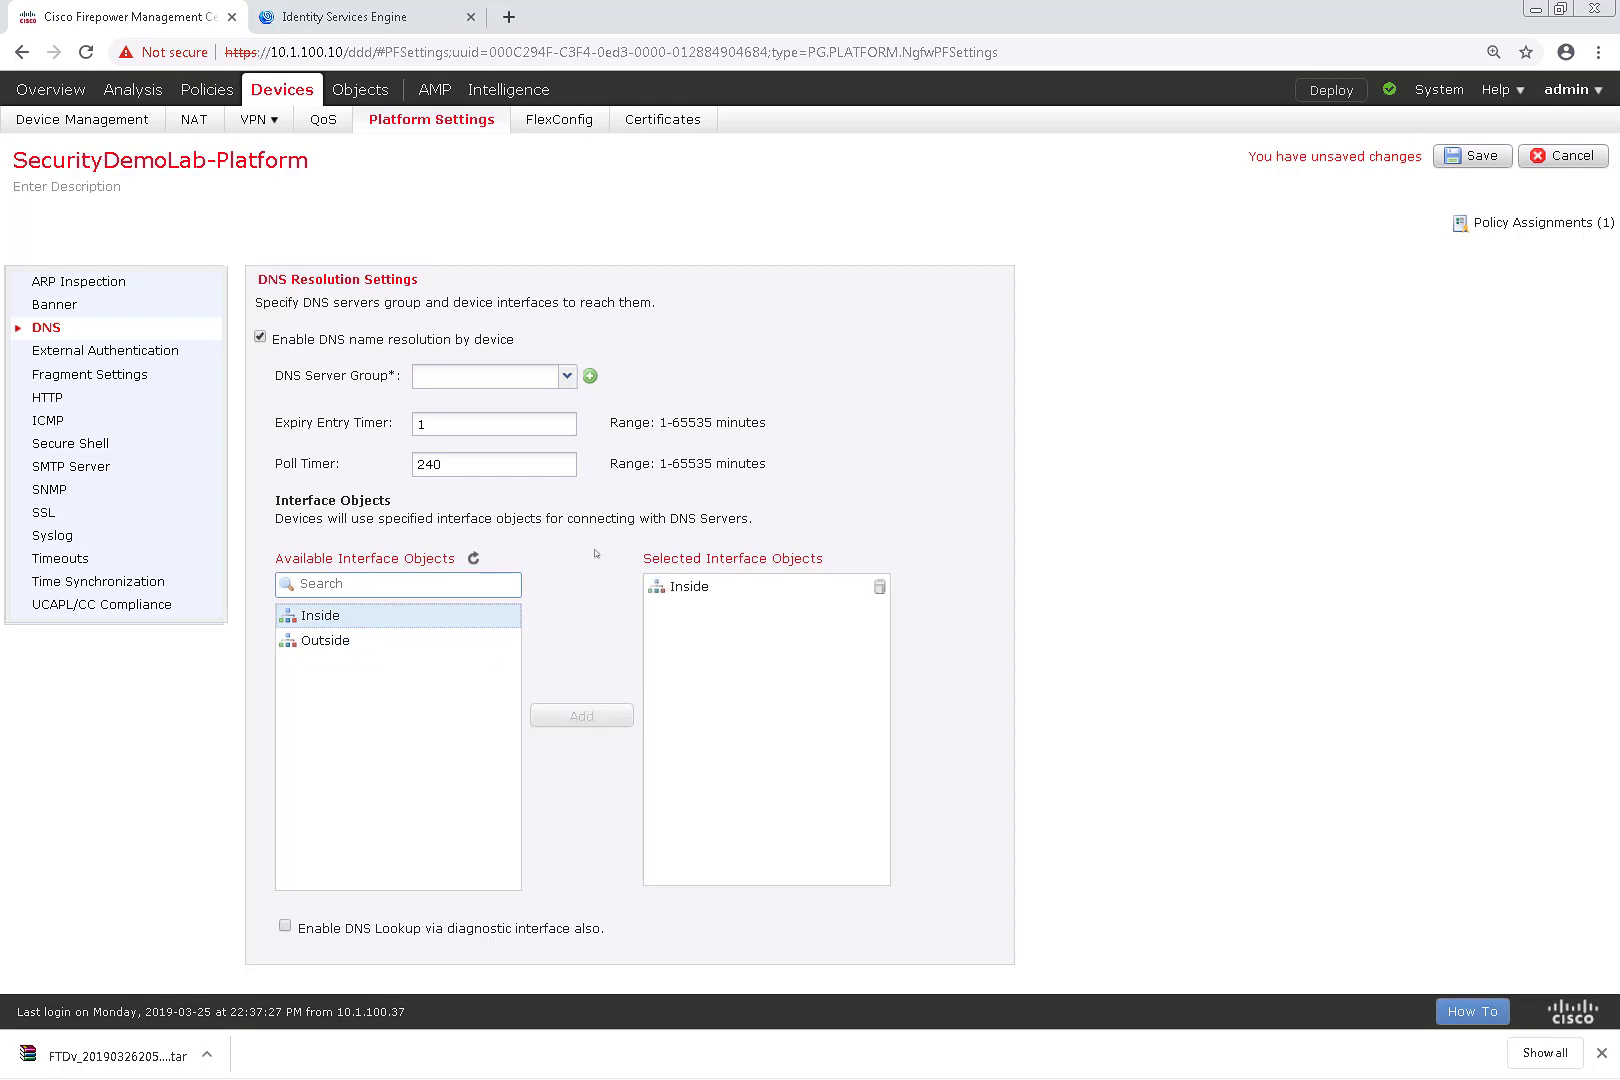
drag(272, 520, 752, 522)
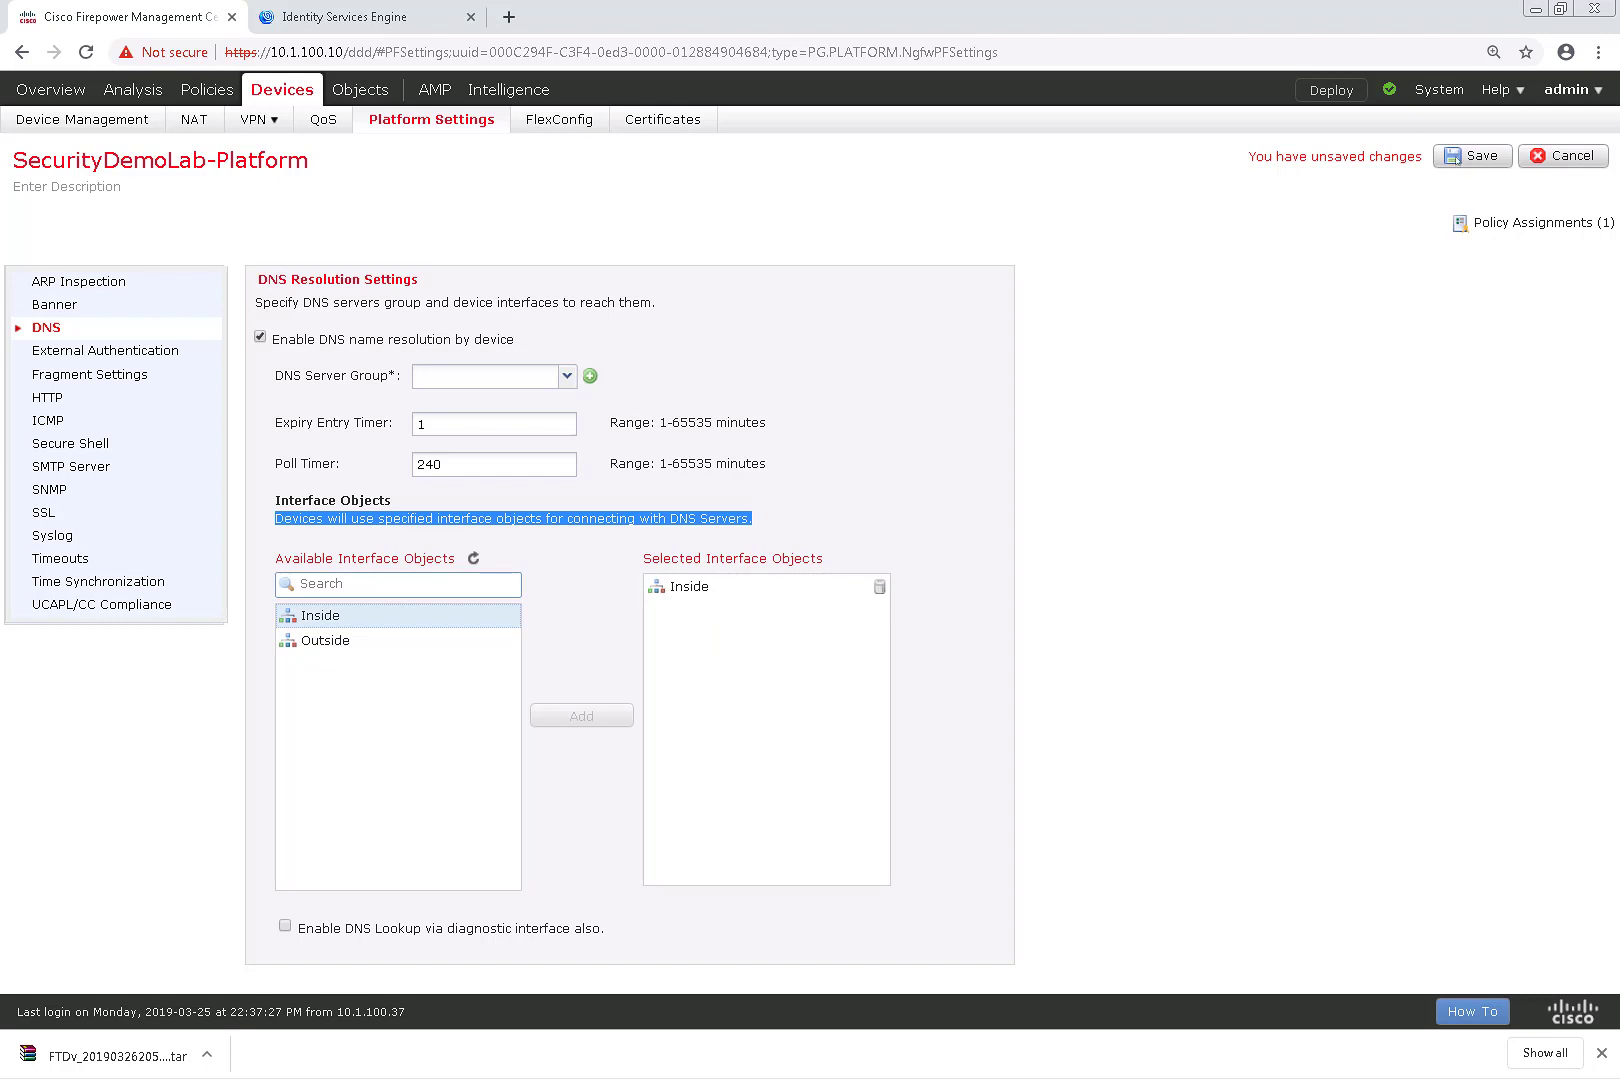
click(567, 377)
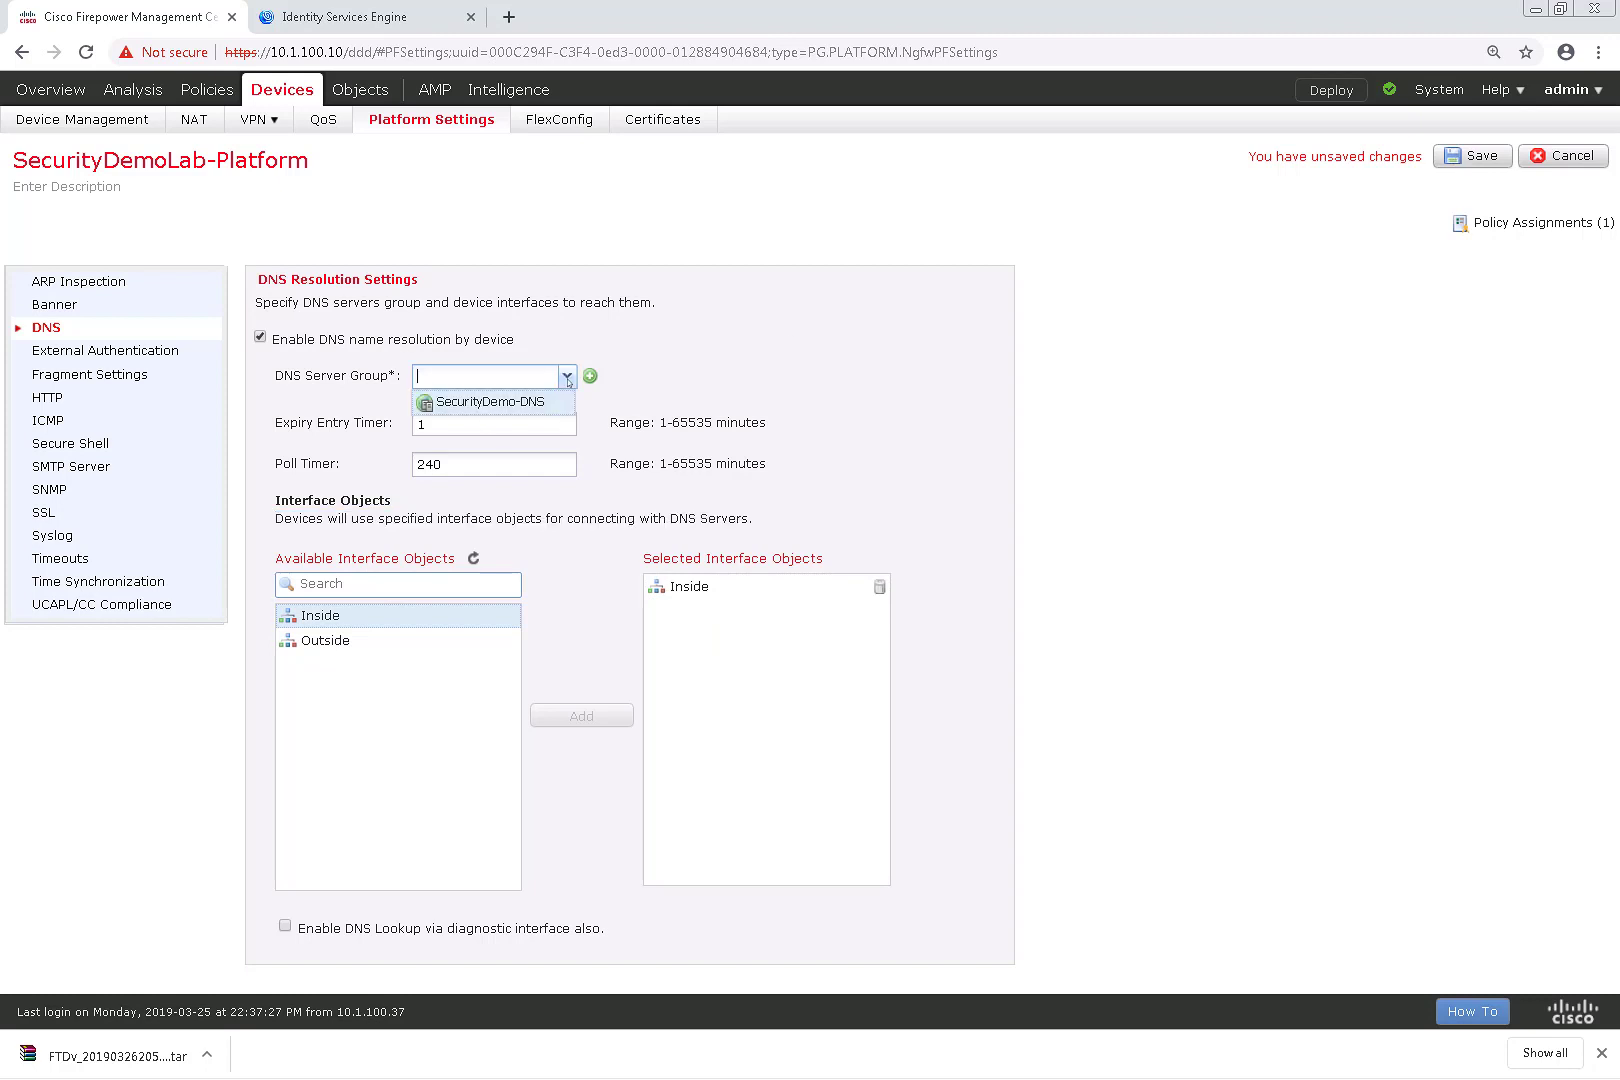
click(522, 410)
click(1468, 157)
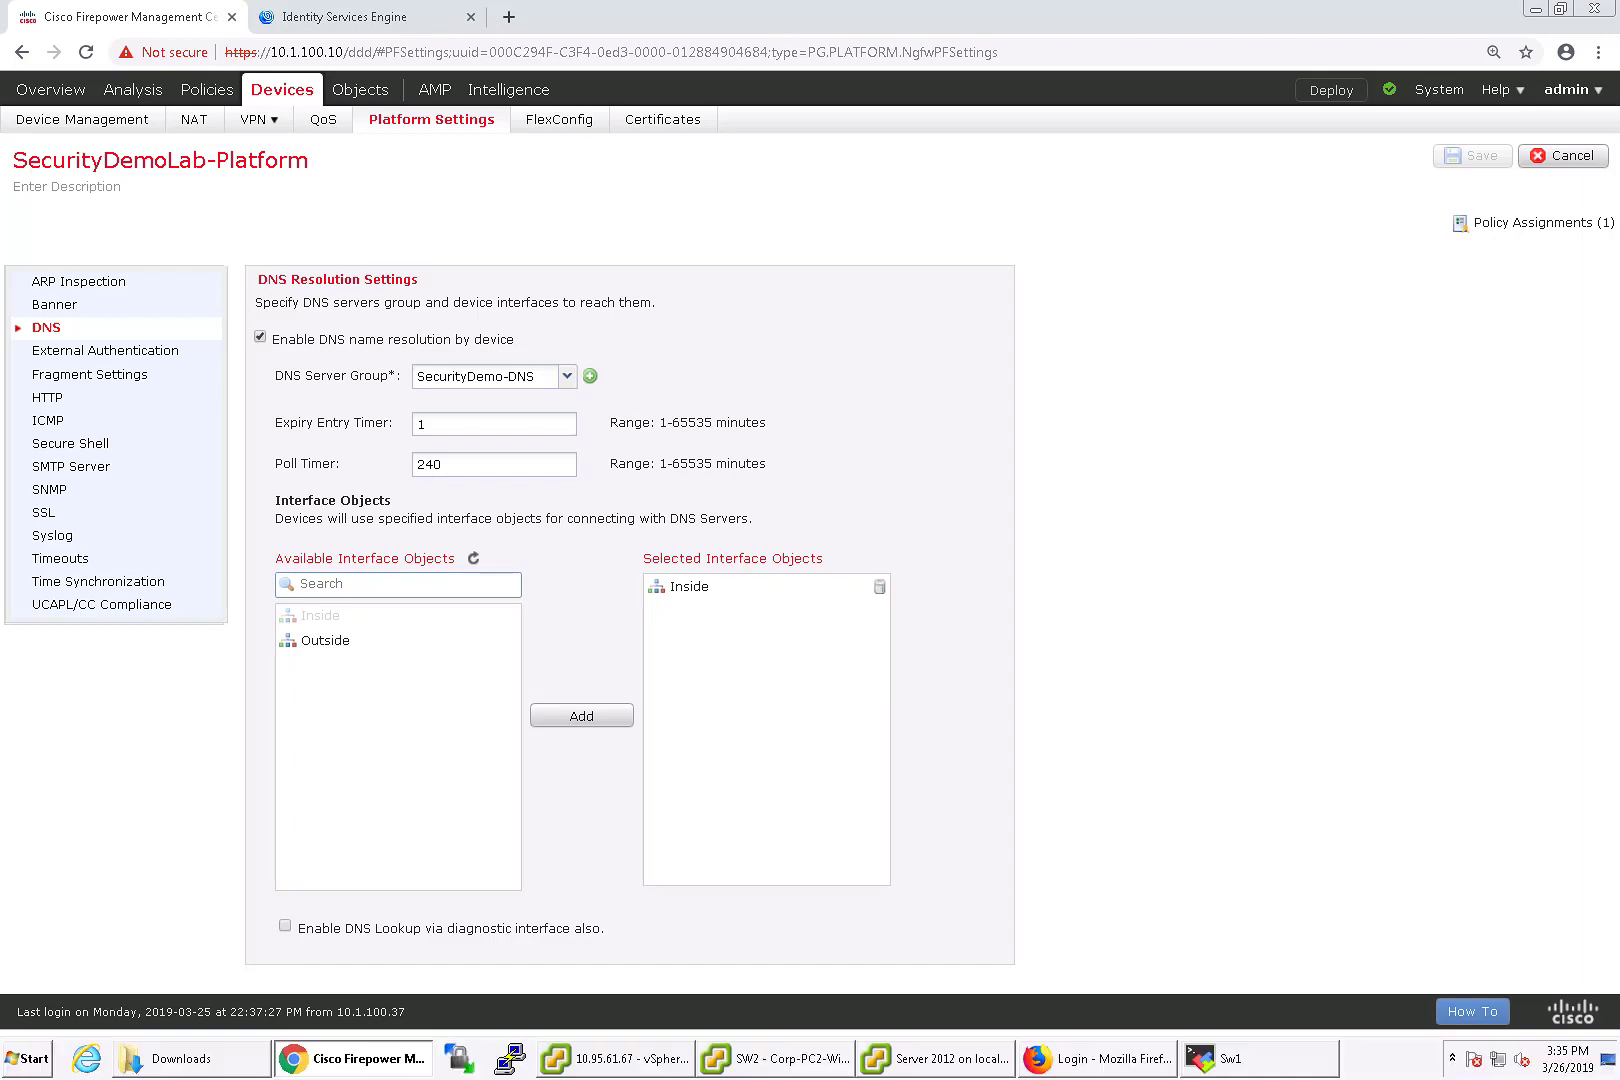
- On the Server 2012 VM, search the Start screen for the proxy server settings
click(842, 1058)
click(935, 1058)
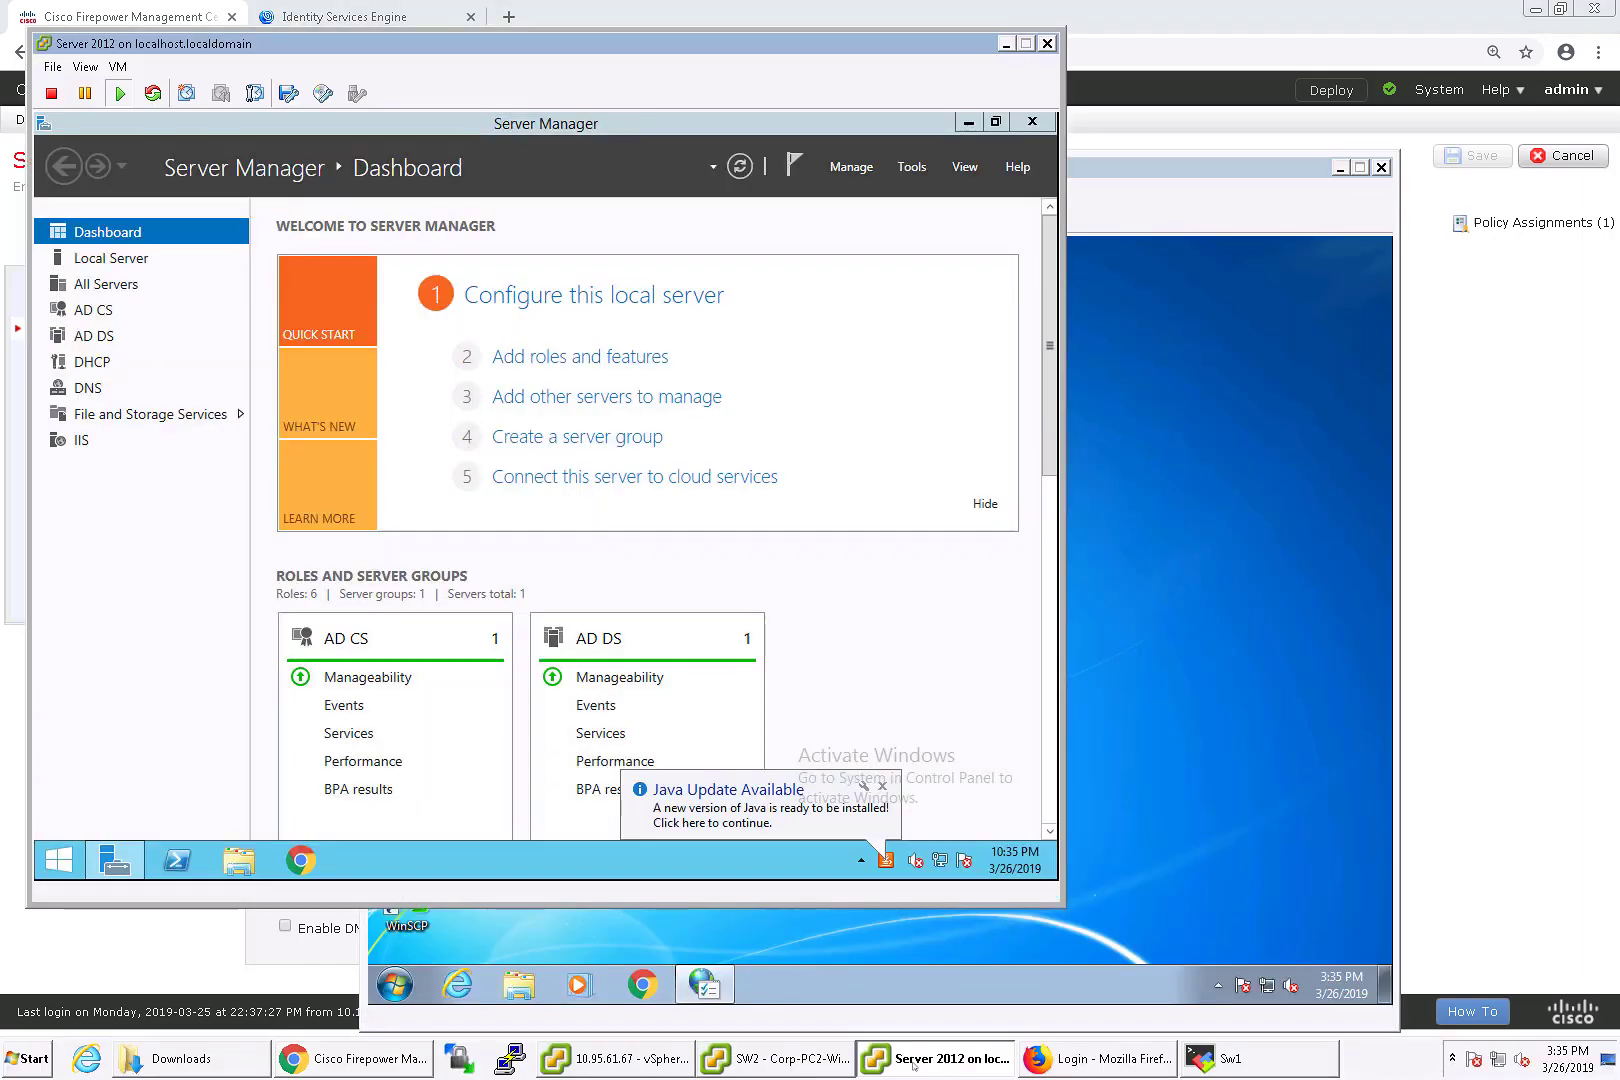
click(58, 860)
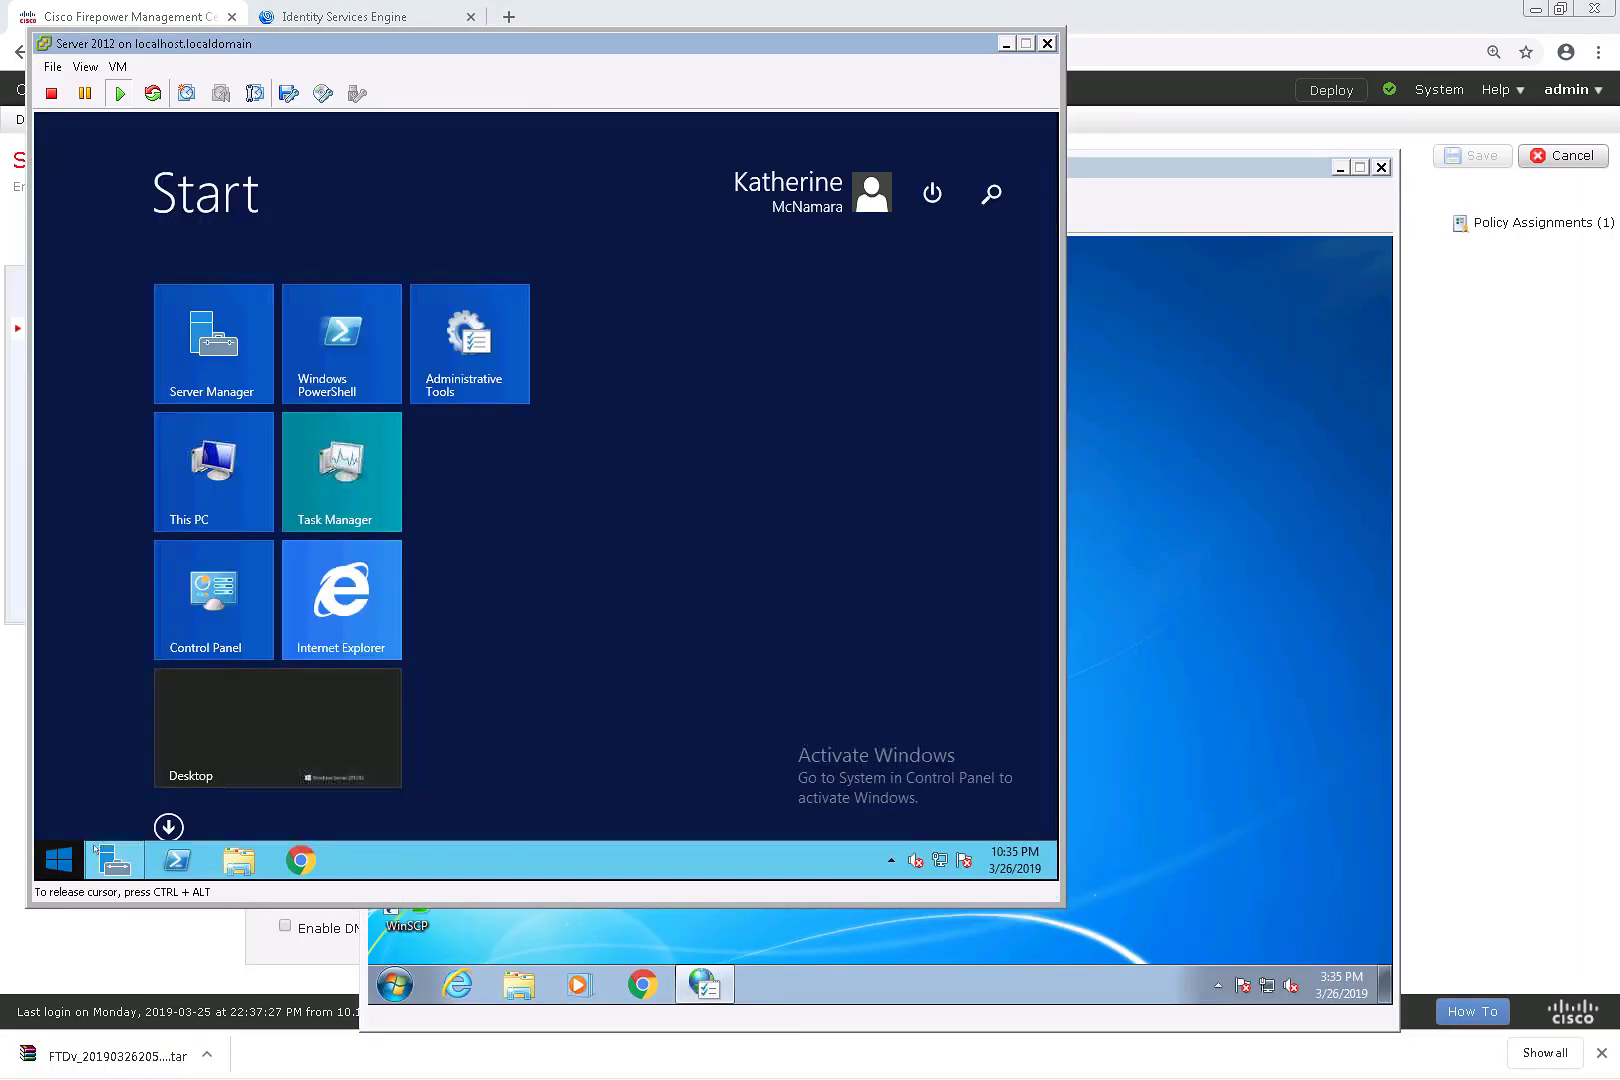
text(prx)
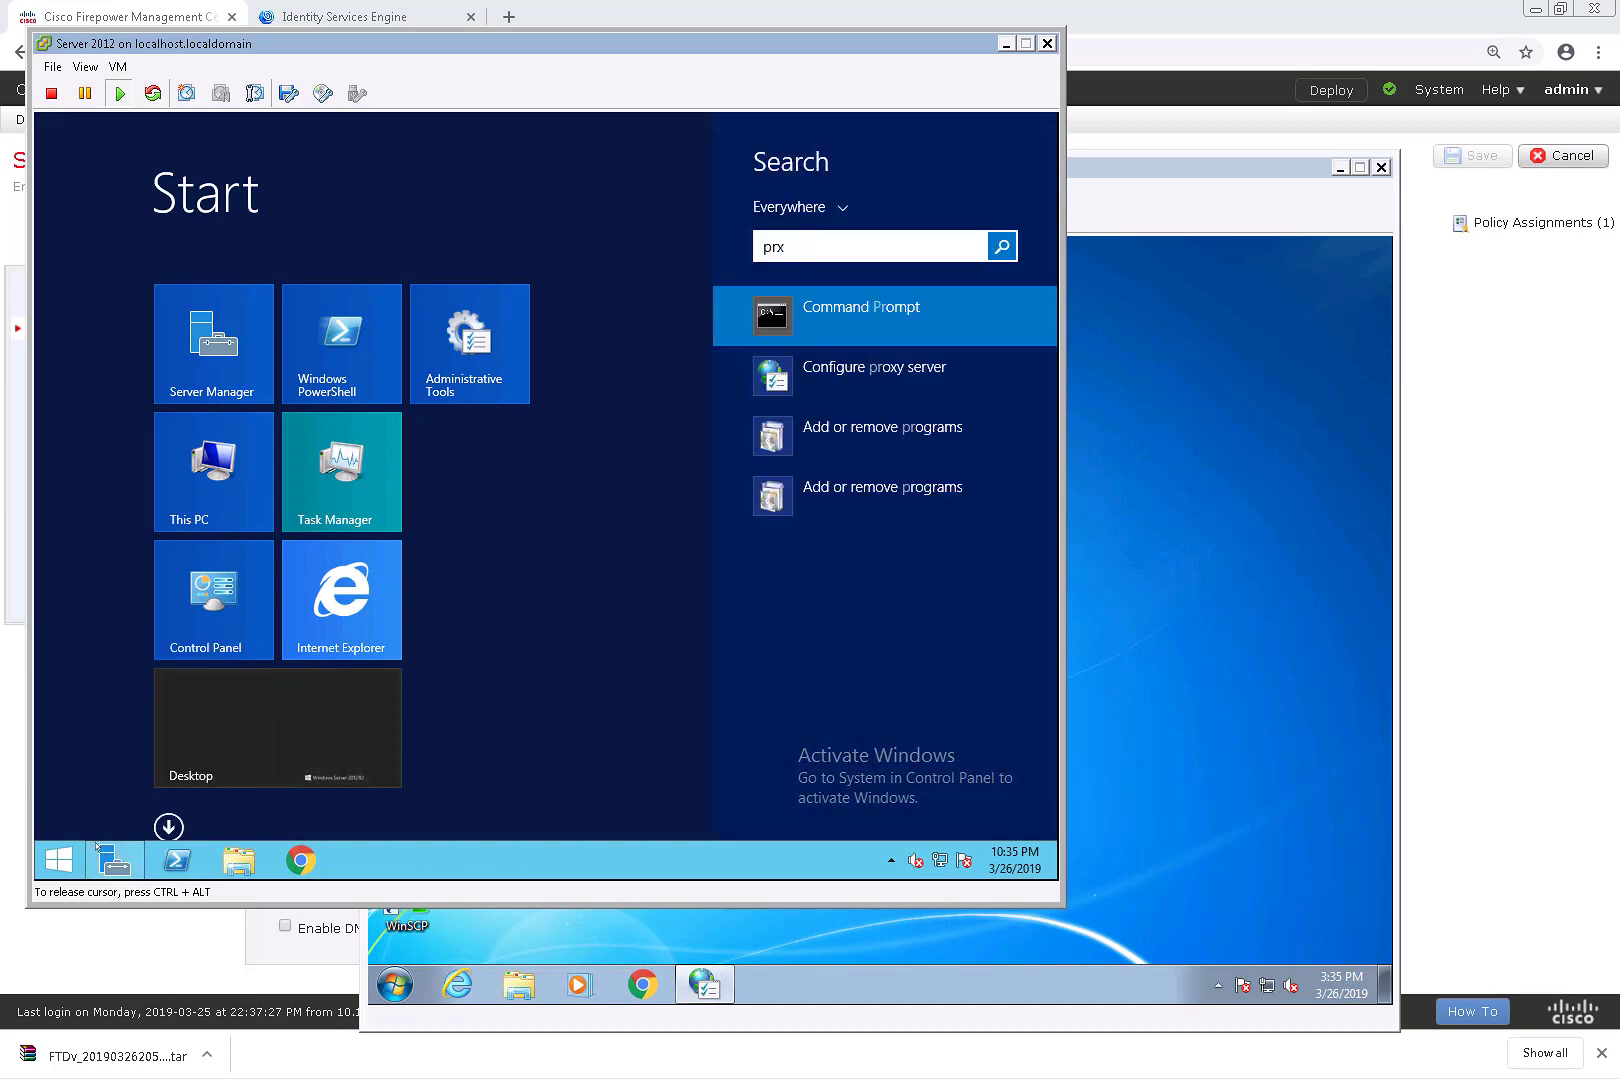
key(BackSpace)
text(oxy)
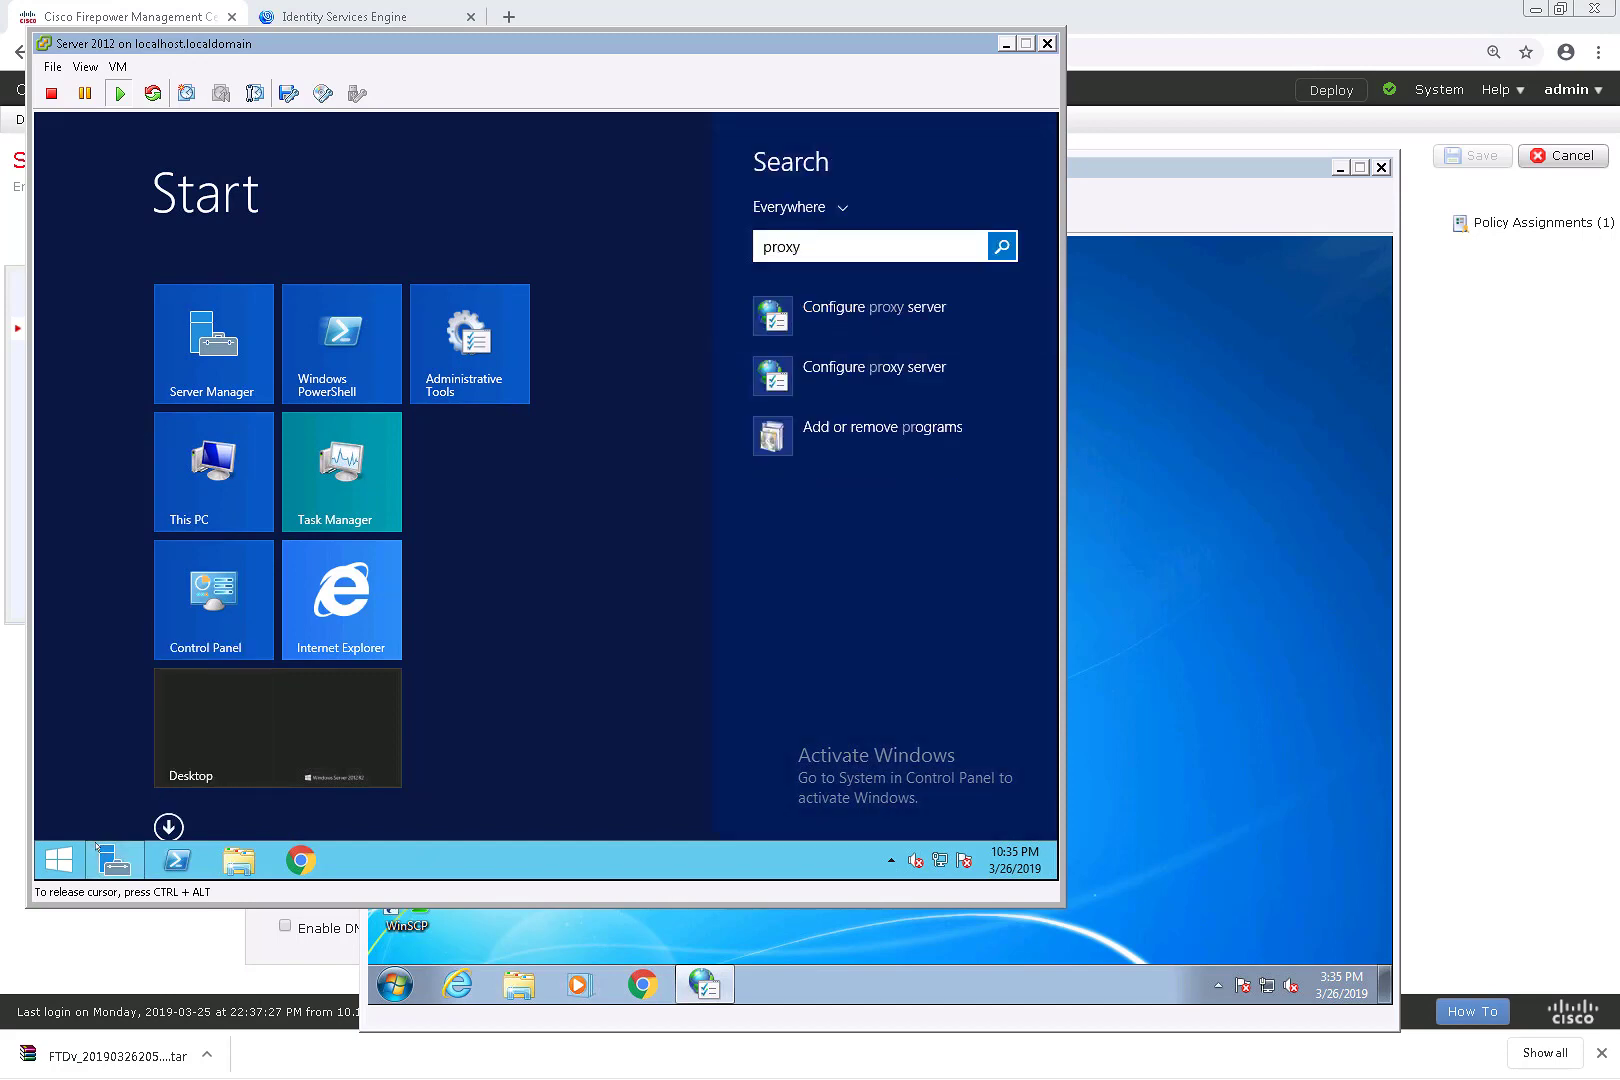
key(Return)
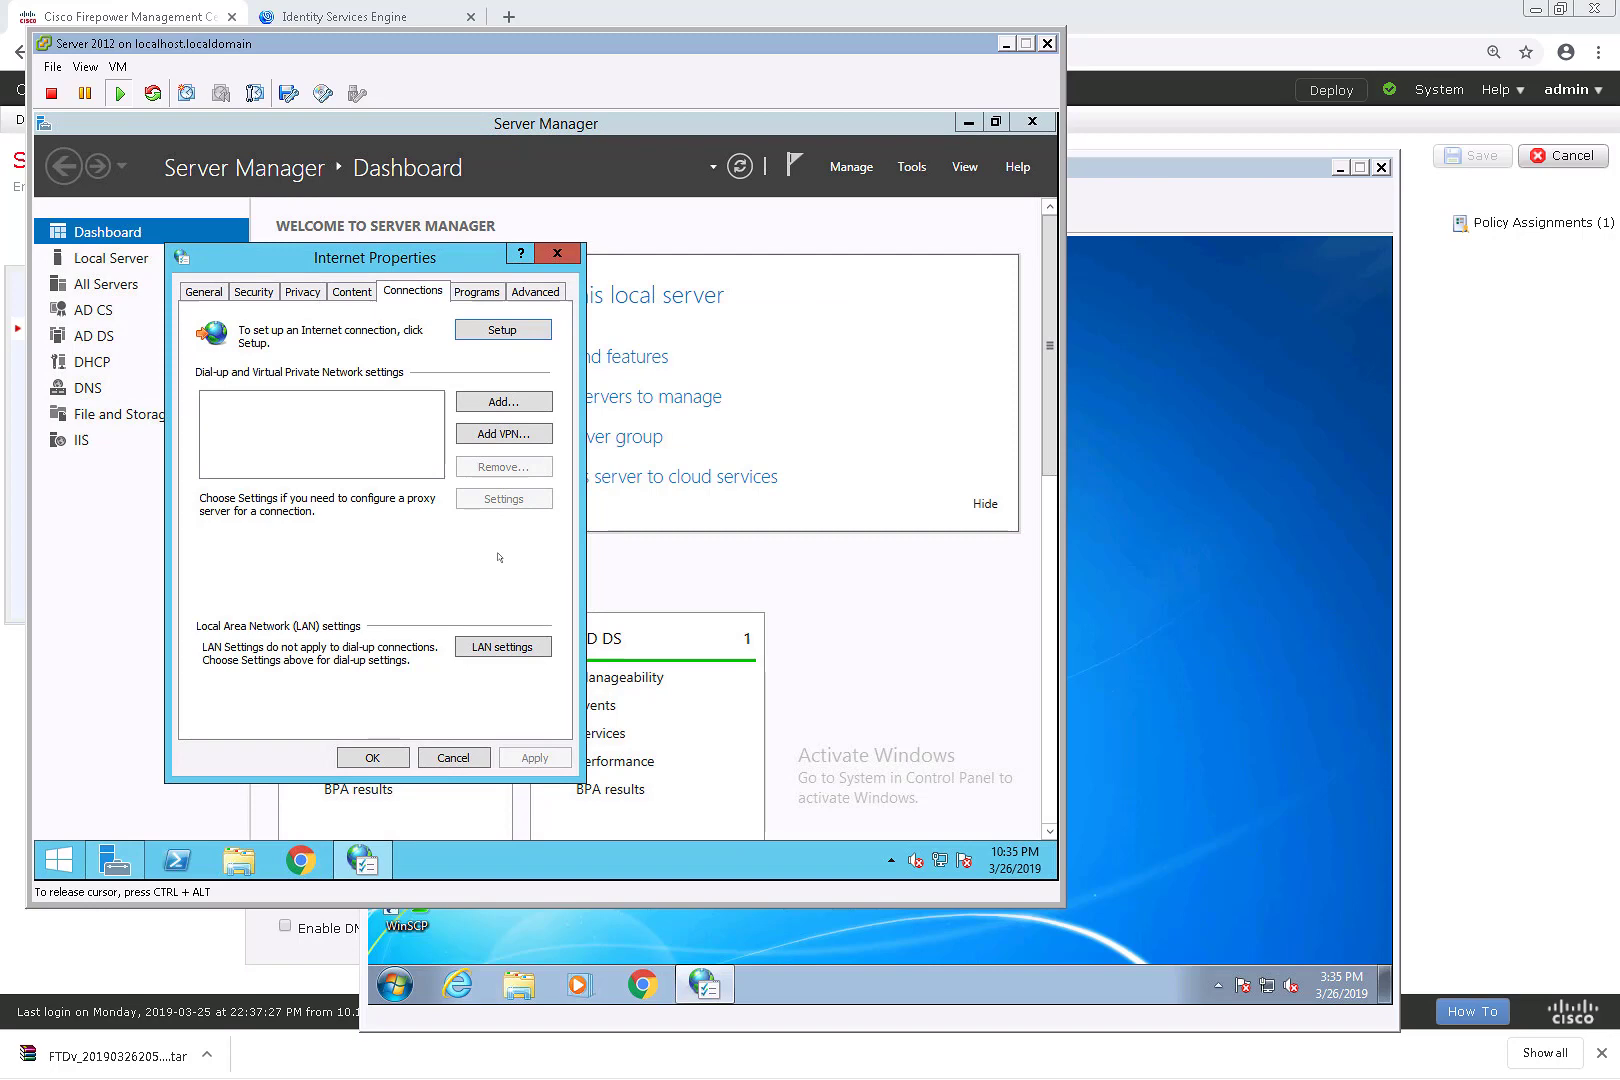
- Remove '-wsa' from the LAN proxy address and apply the Internet Properties
click(503, 647)
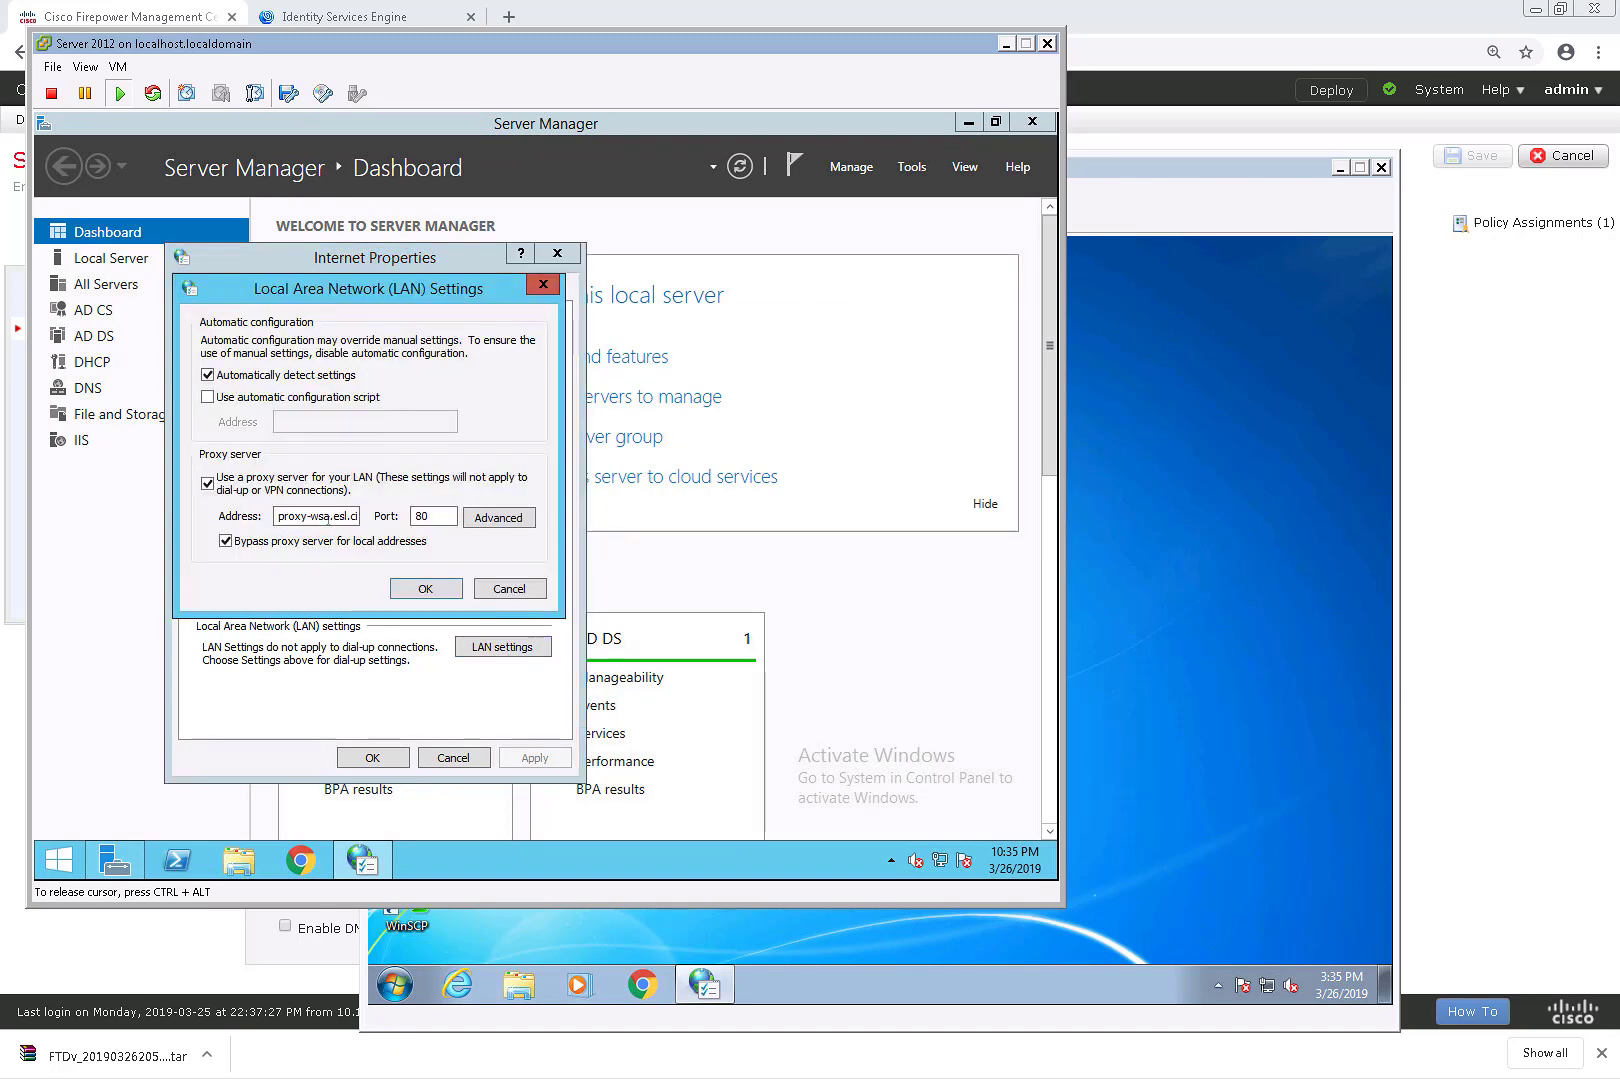
click(329, 516)
key(BackSpace)
key(BackSpace)
key(BackSpace)
key(BackSpace)
key(BackSpace)
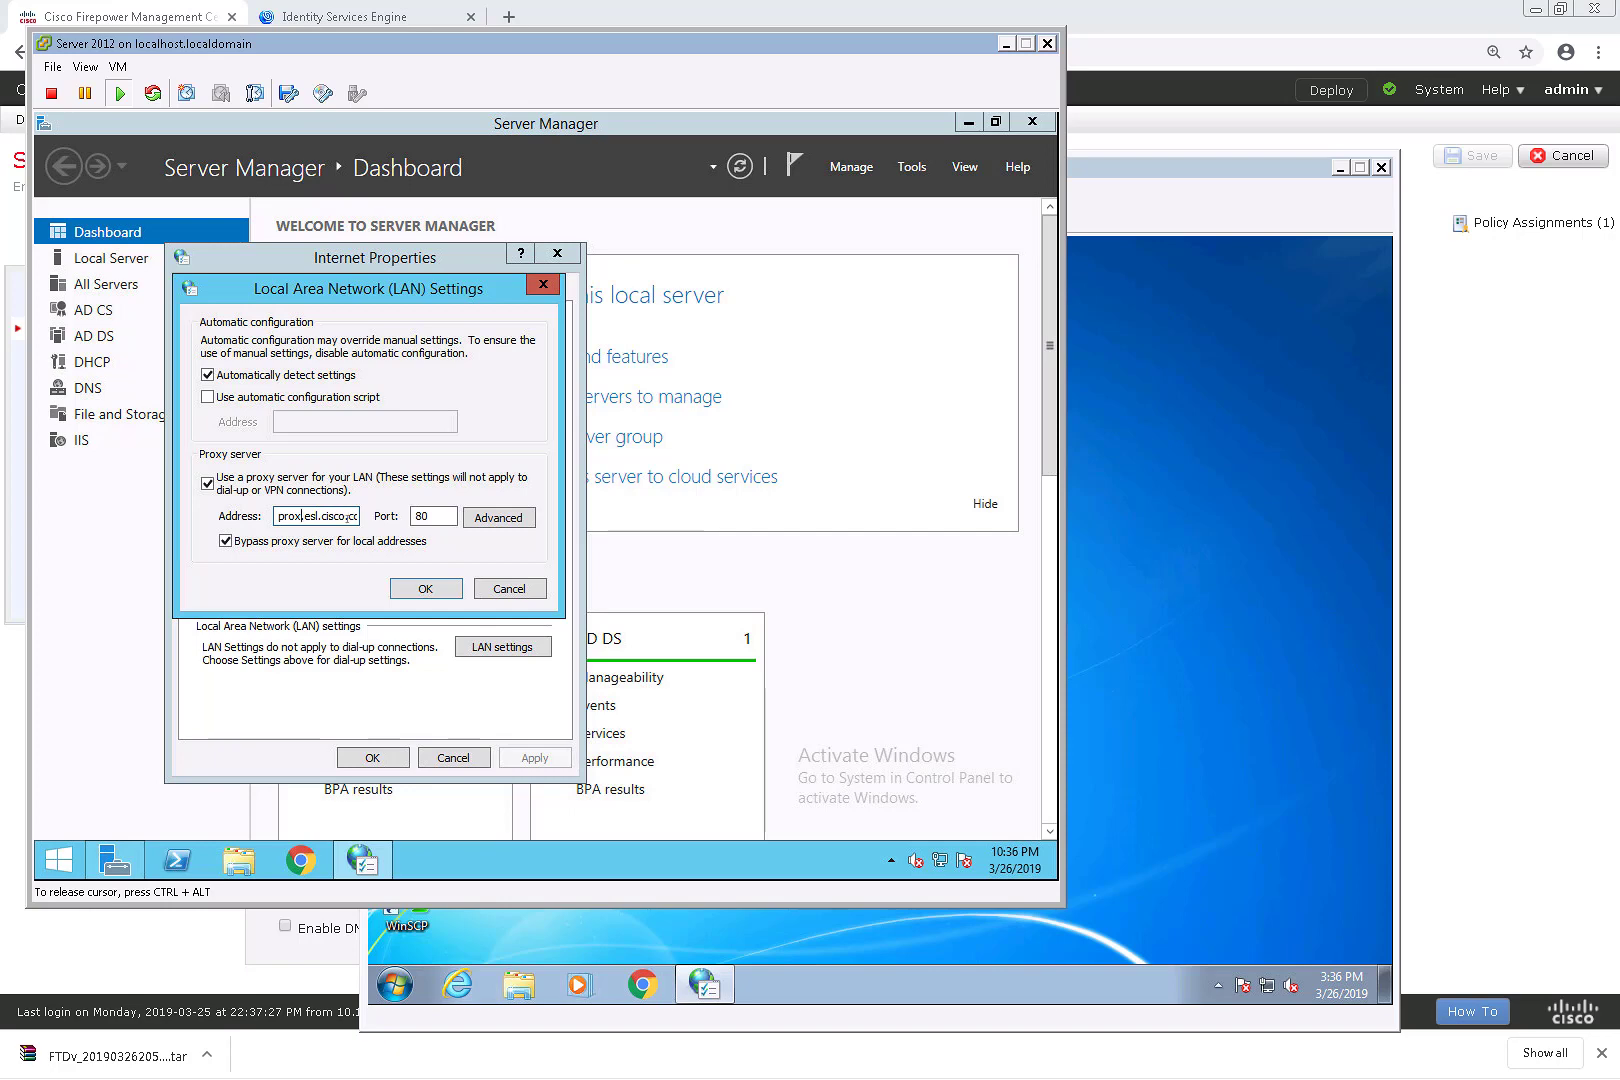
text(y.)
click(415, 590)
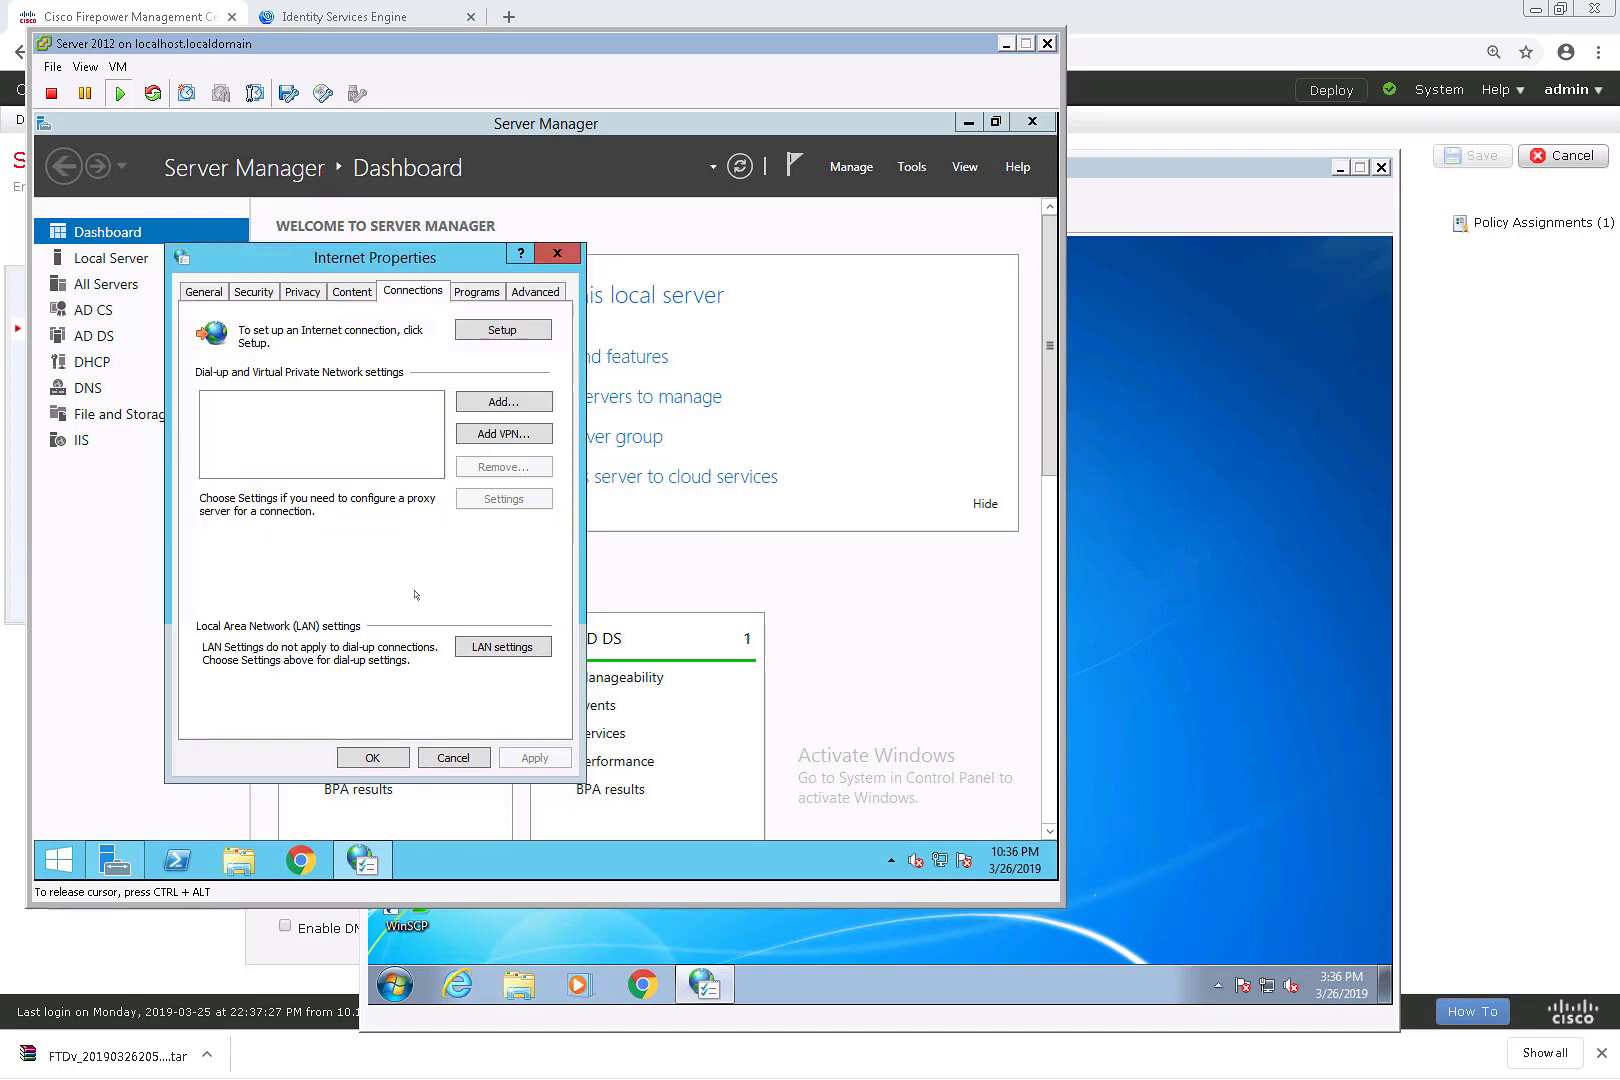
click(372, 757)
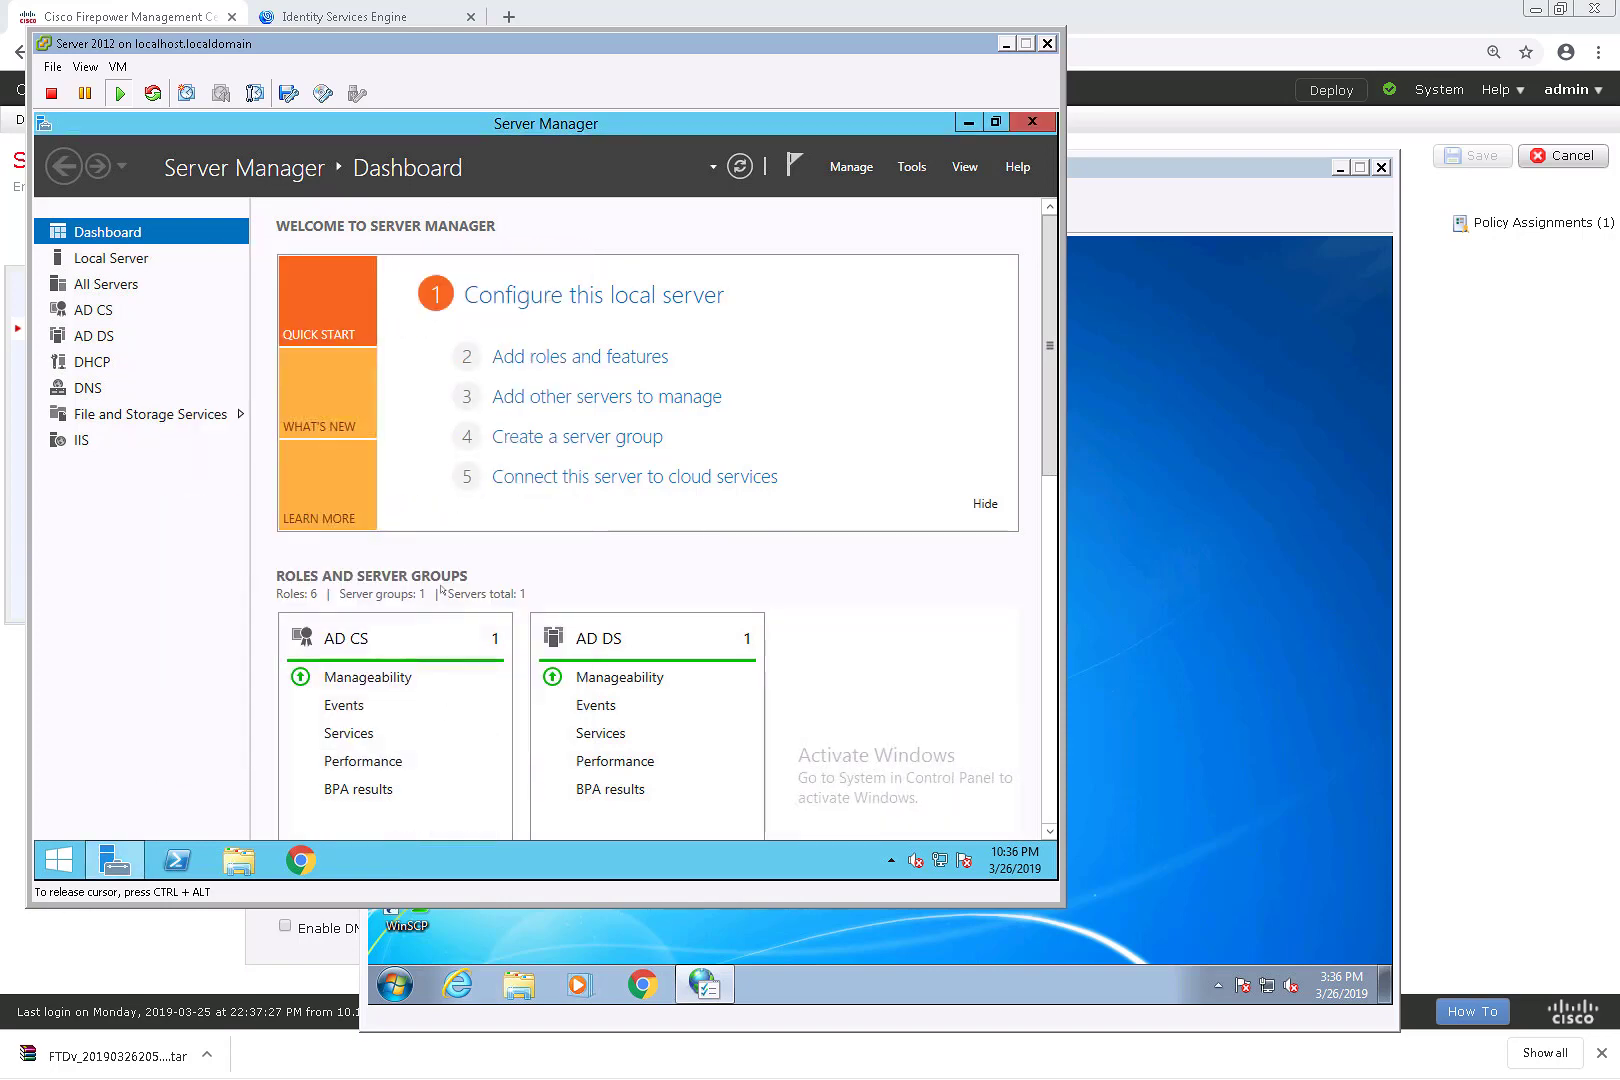
- Browse to yahoo.com in Chrome on the Server 2012 VM
click(300, 860)
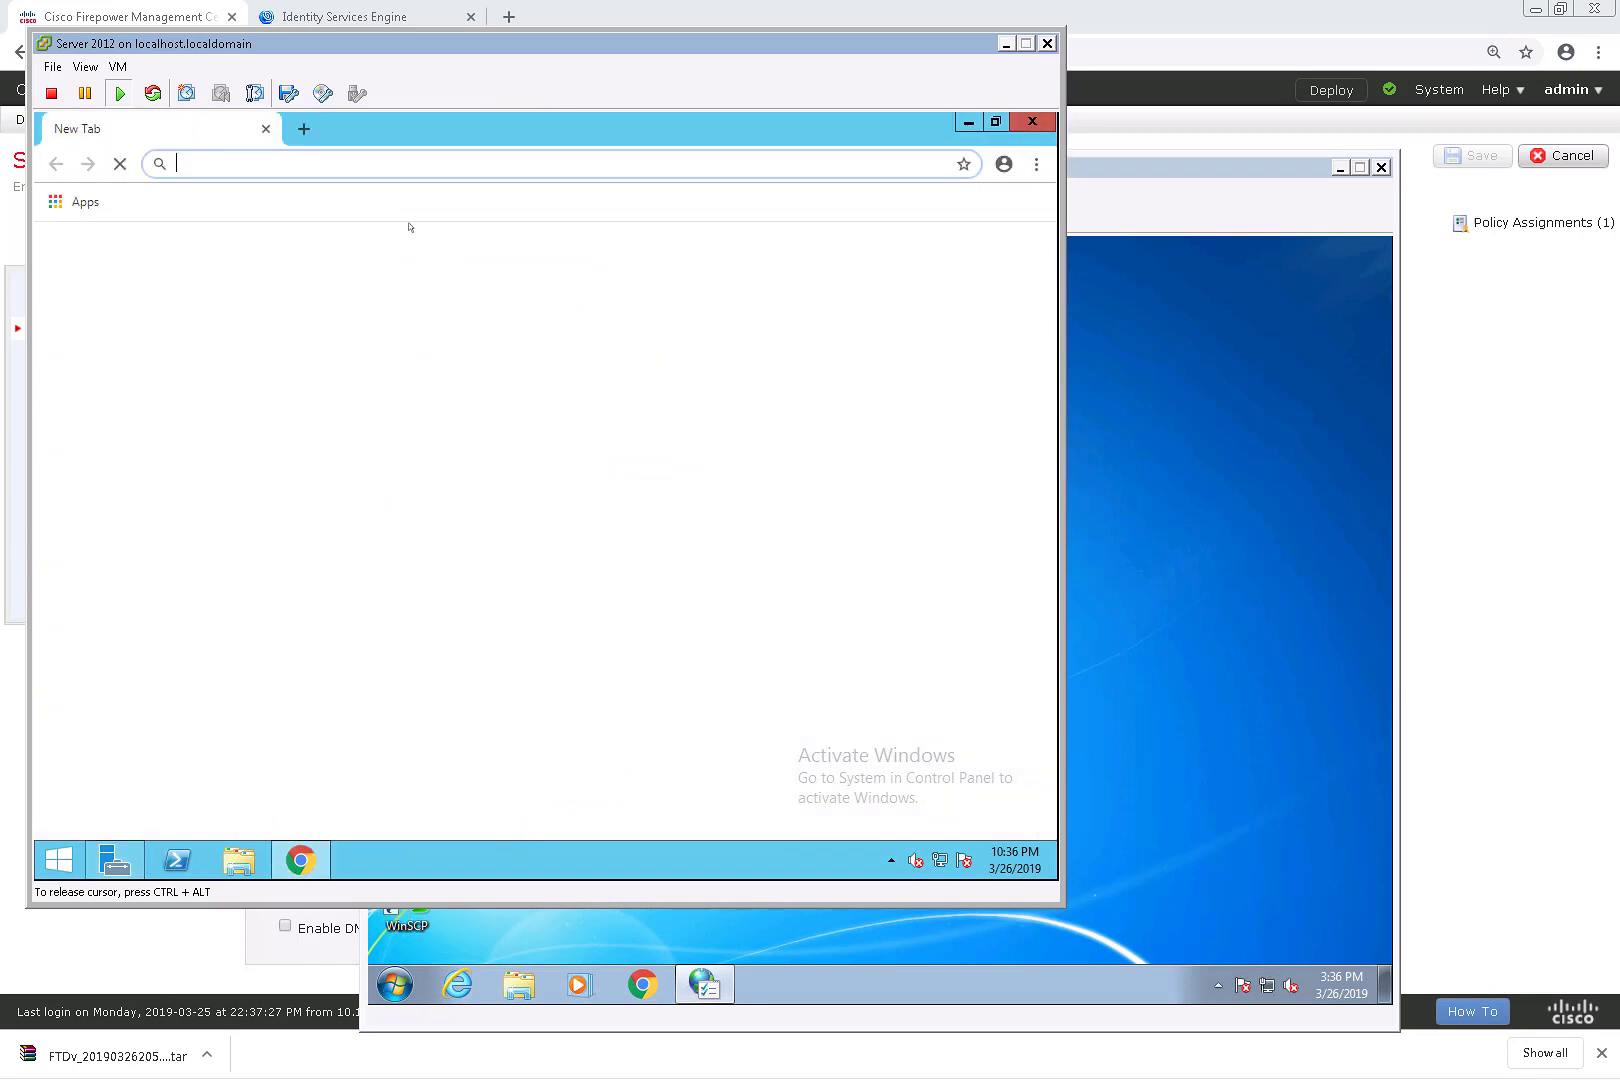
text(yahoo.com)
key(Return)
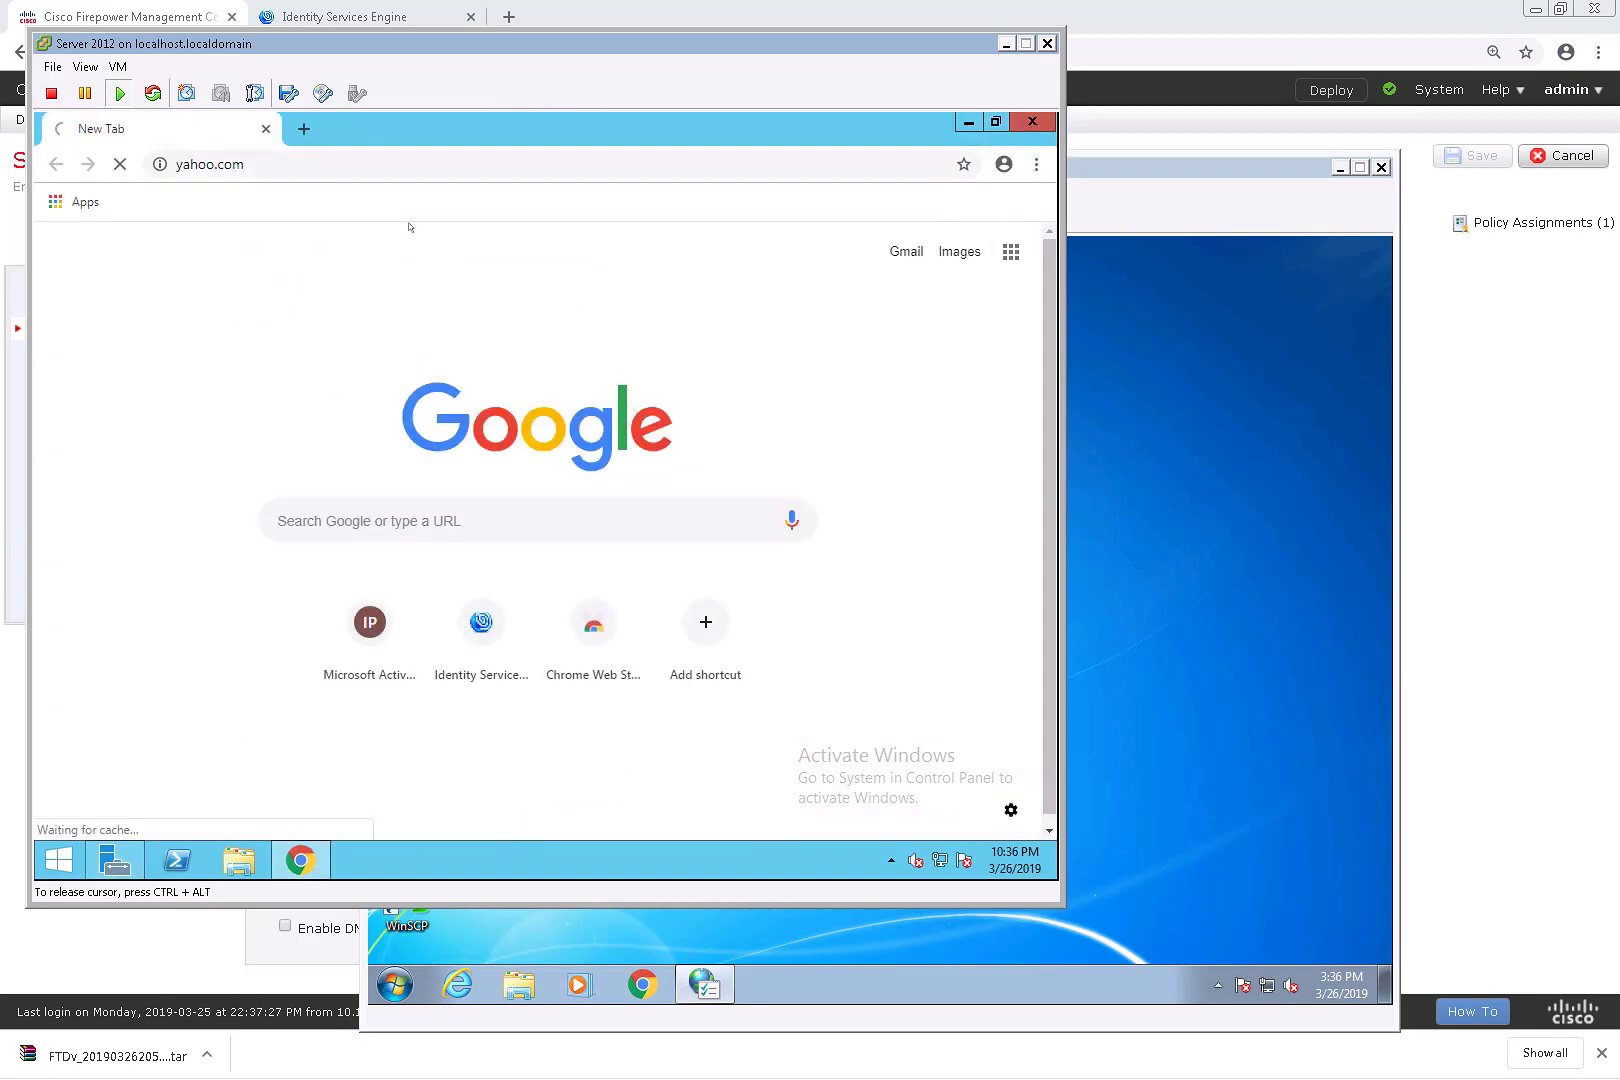
click(1323, 651)
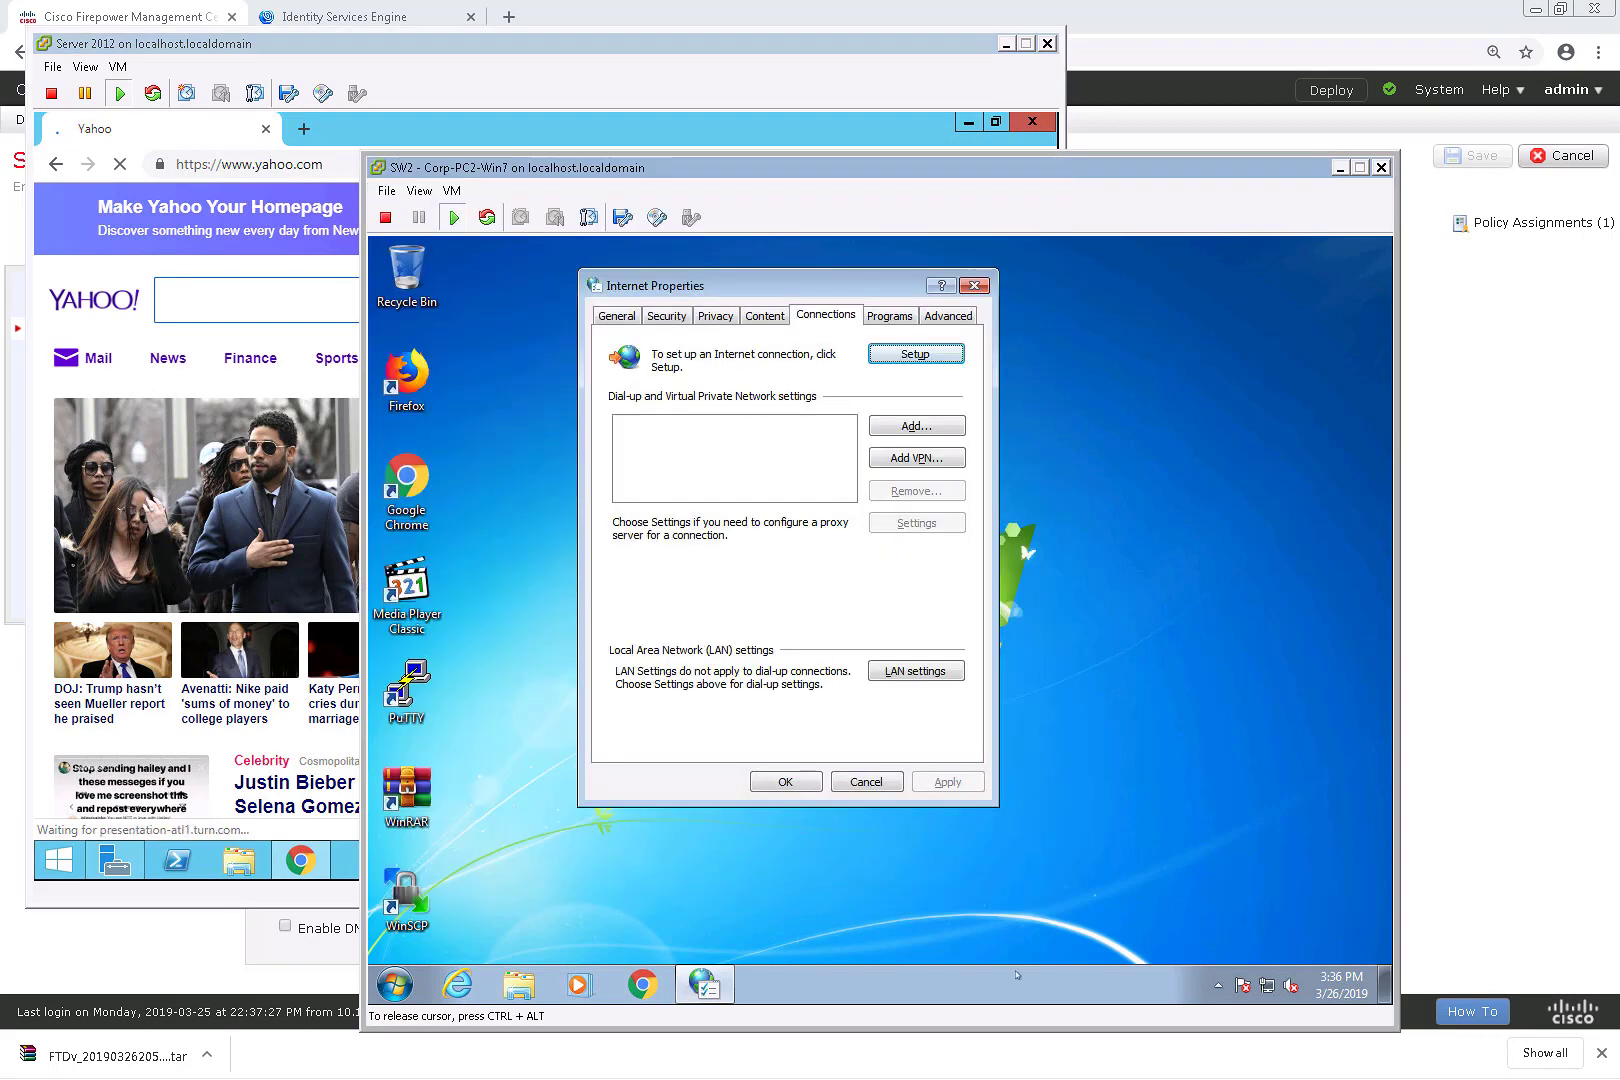
- Review Corp-PC2's LAN proxy settings and close Internet Properties unchanged
click(897, 676)
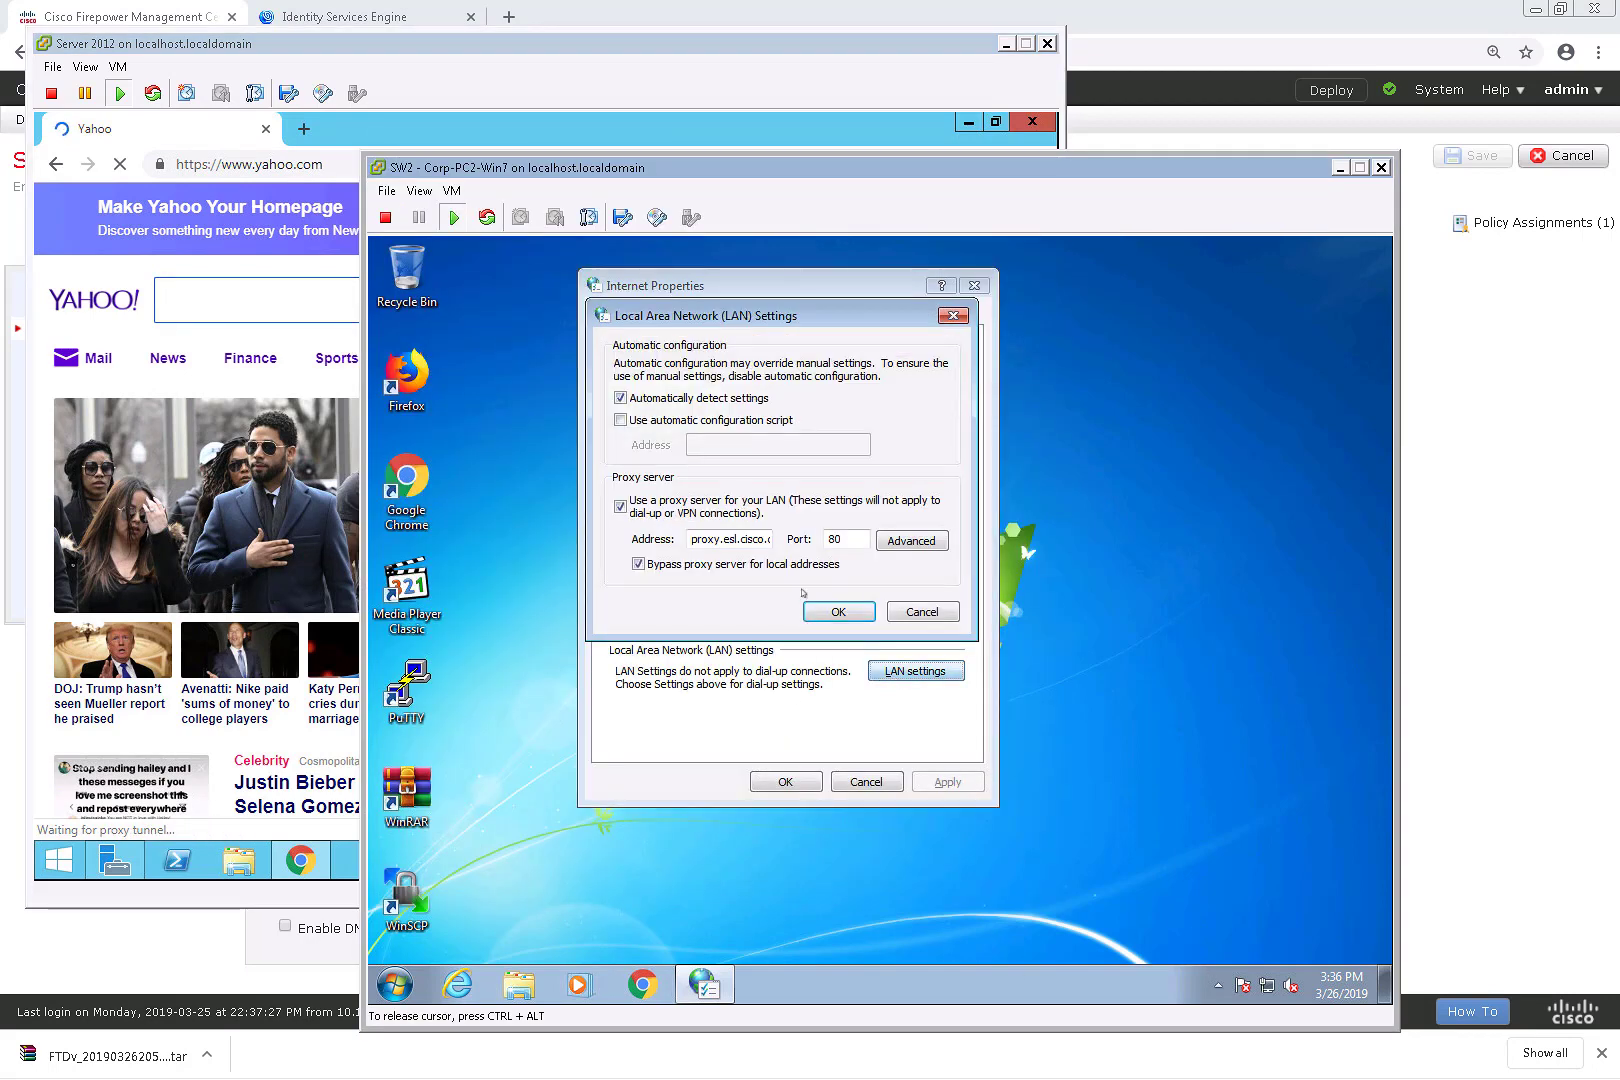
click(922, 612)
click(869, 781)
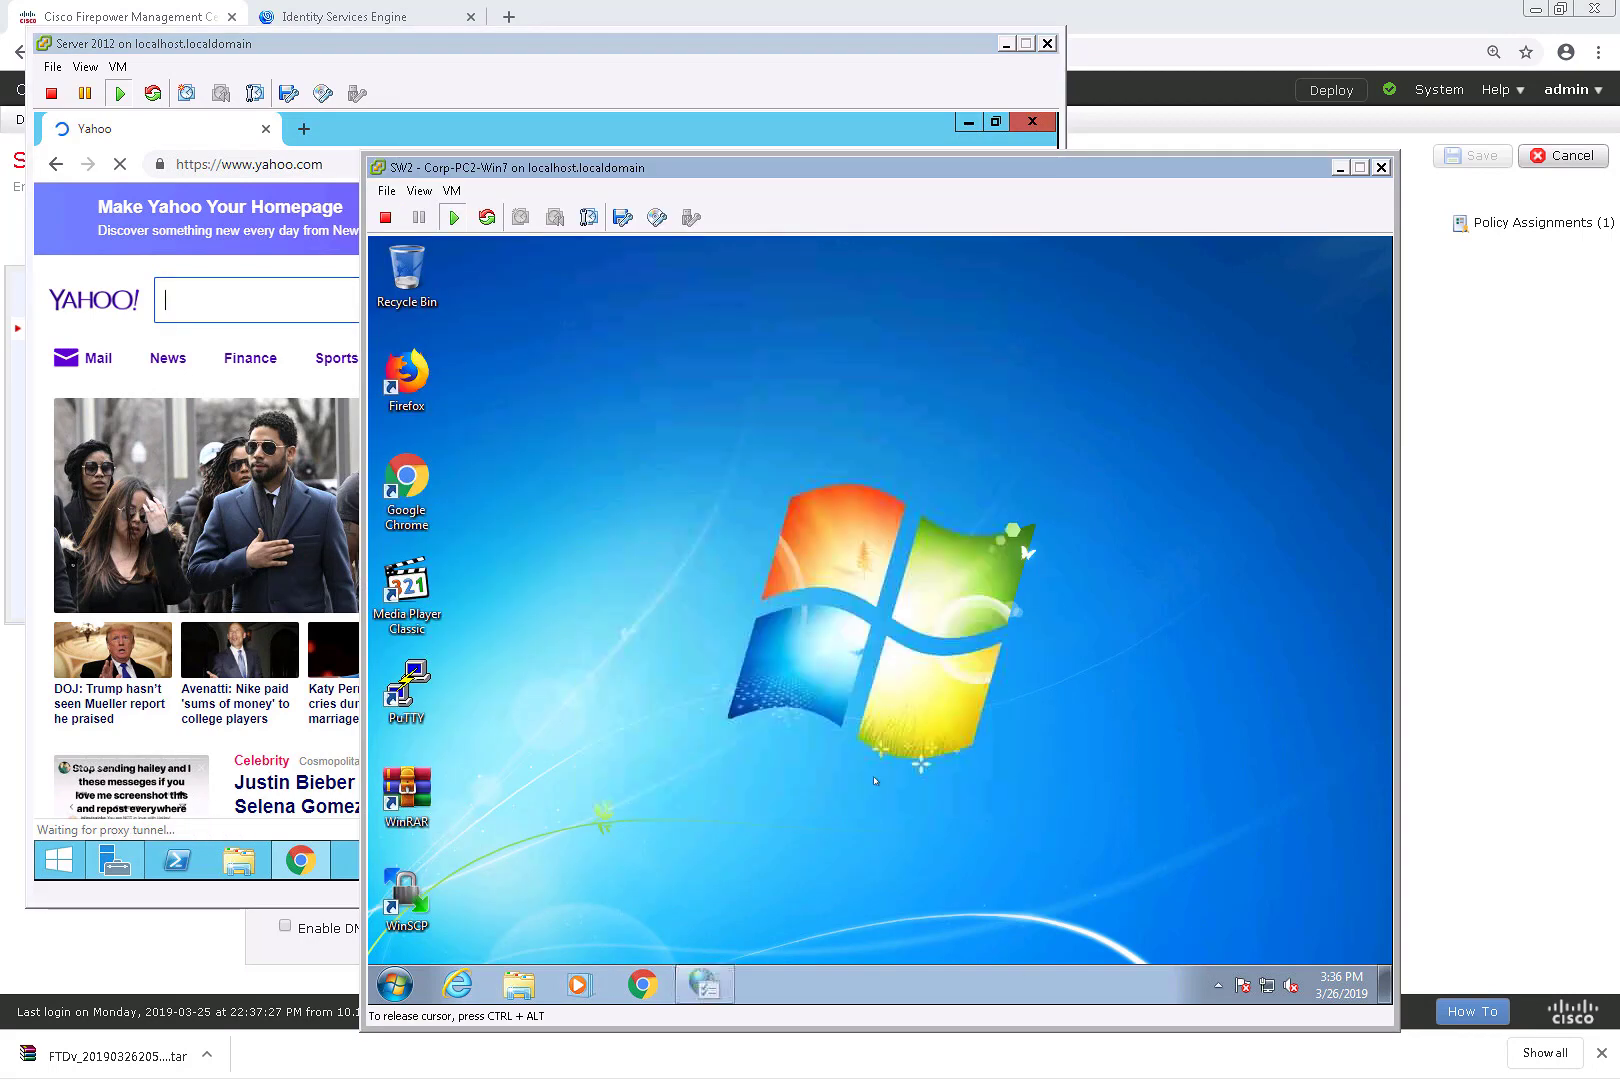
- Run ipconfig in a command prompt to show the address 10.1.100.103
click(394, 984)
text(cm)
key(Return)
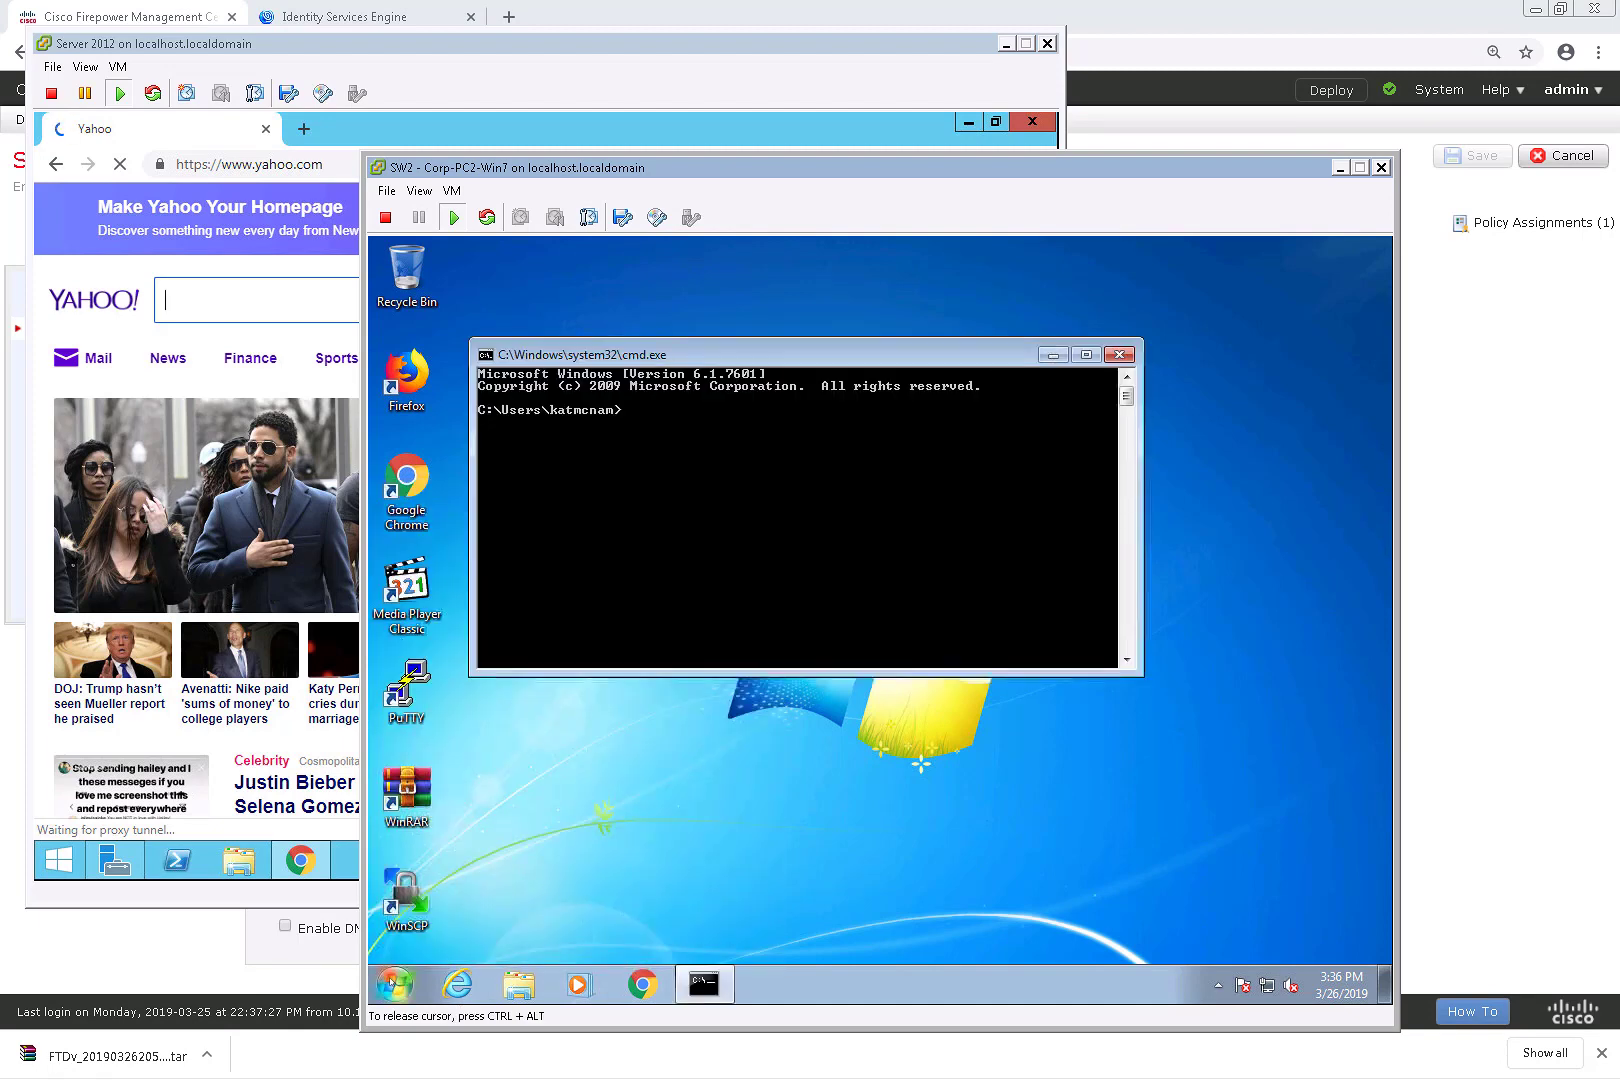
text(ipcn)
text(onf)
text(ig)
key(Return)
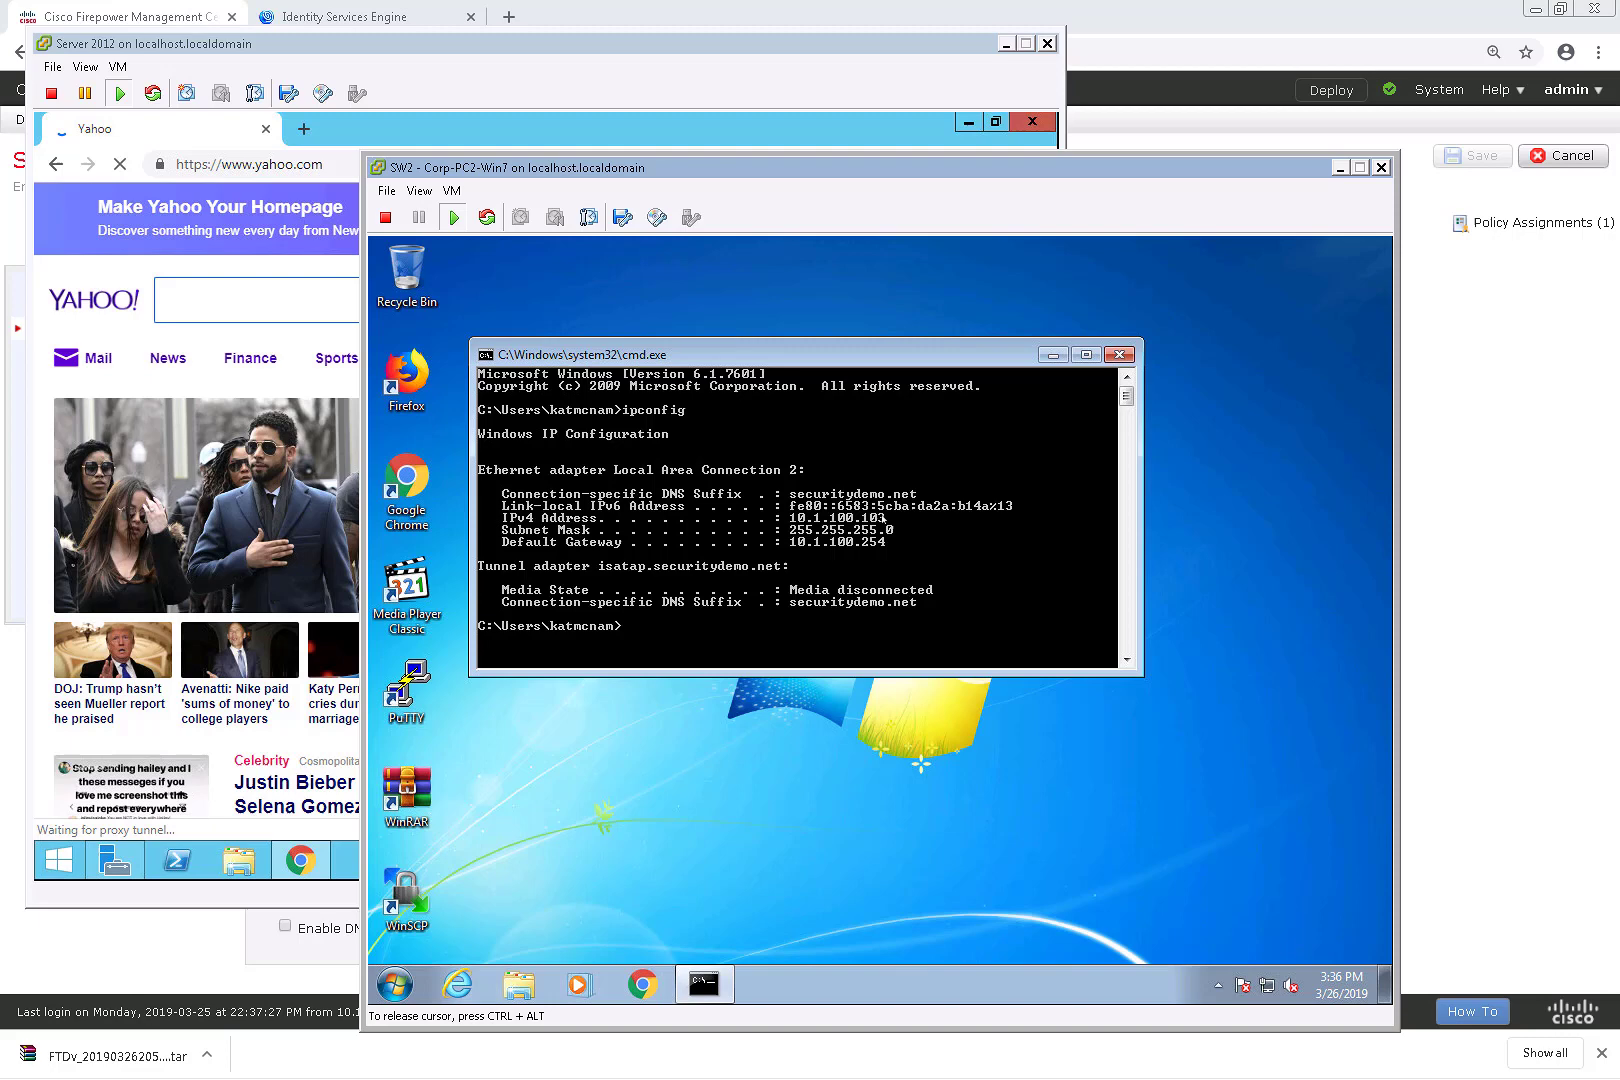
- Check Computer's system properties for the name Corp-PC2-Win7, then close those windows
click(408, 972)
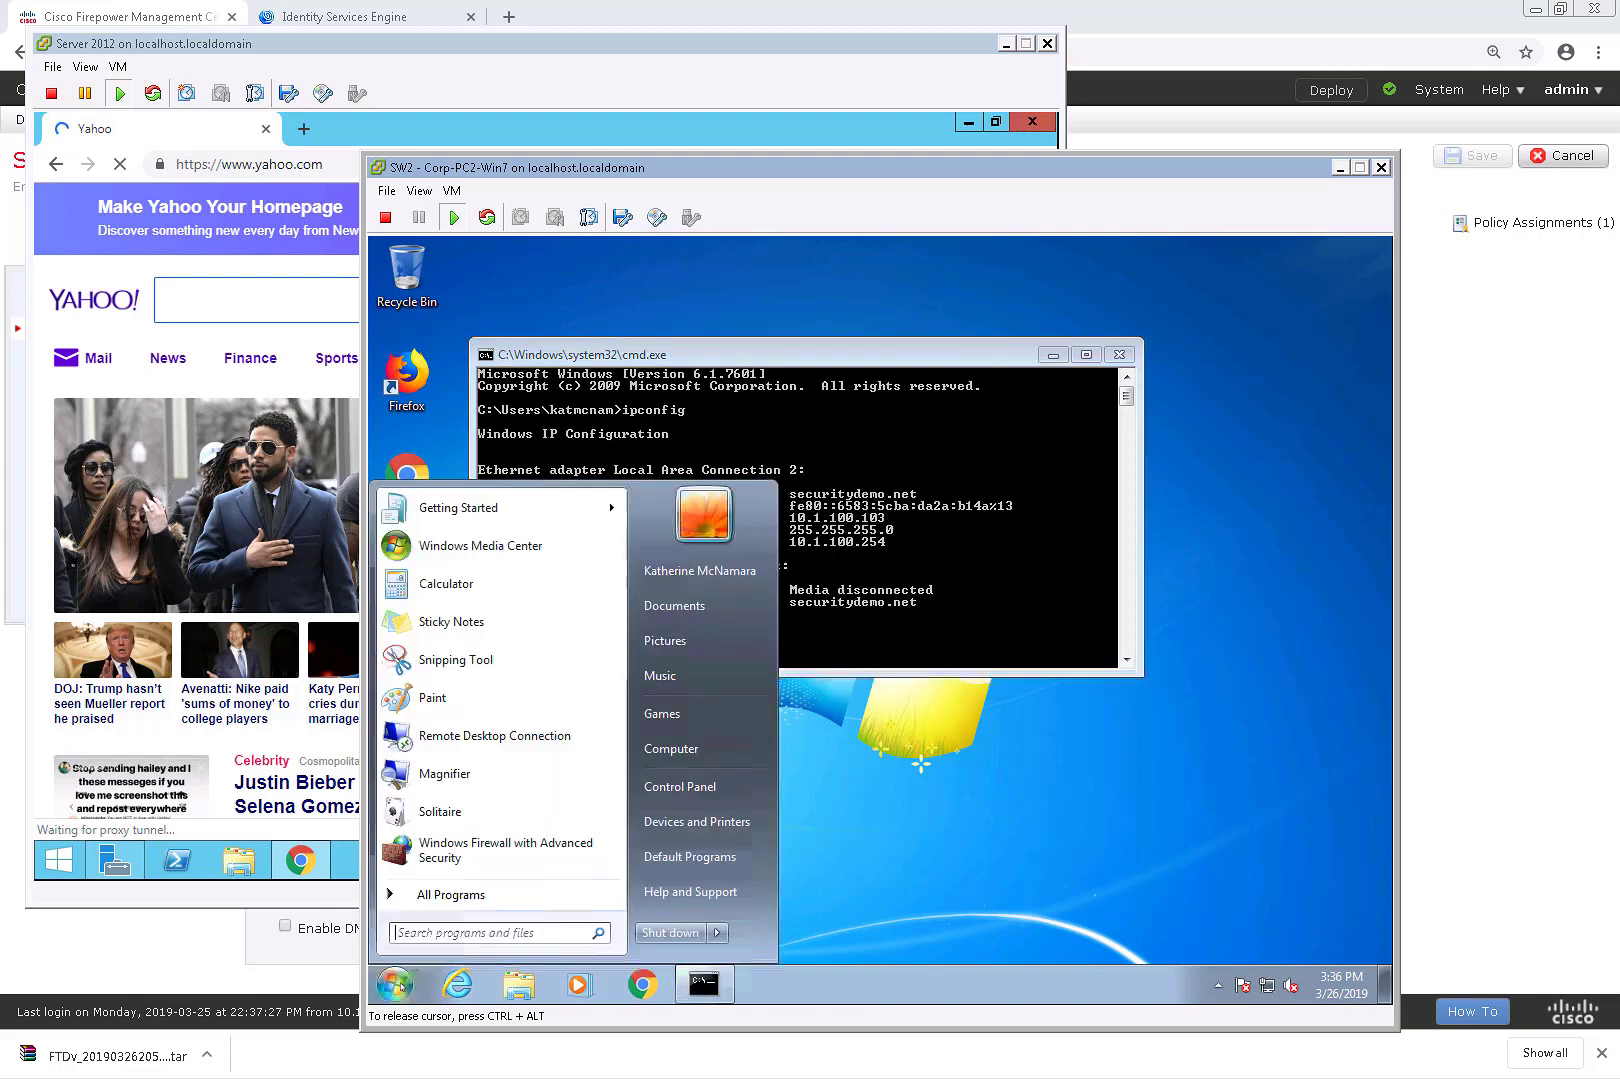
text(cmd)
key(BackSpace)
key(BackSpace)
key(BackSpace)
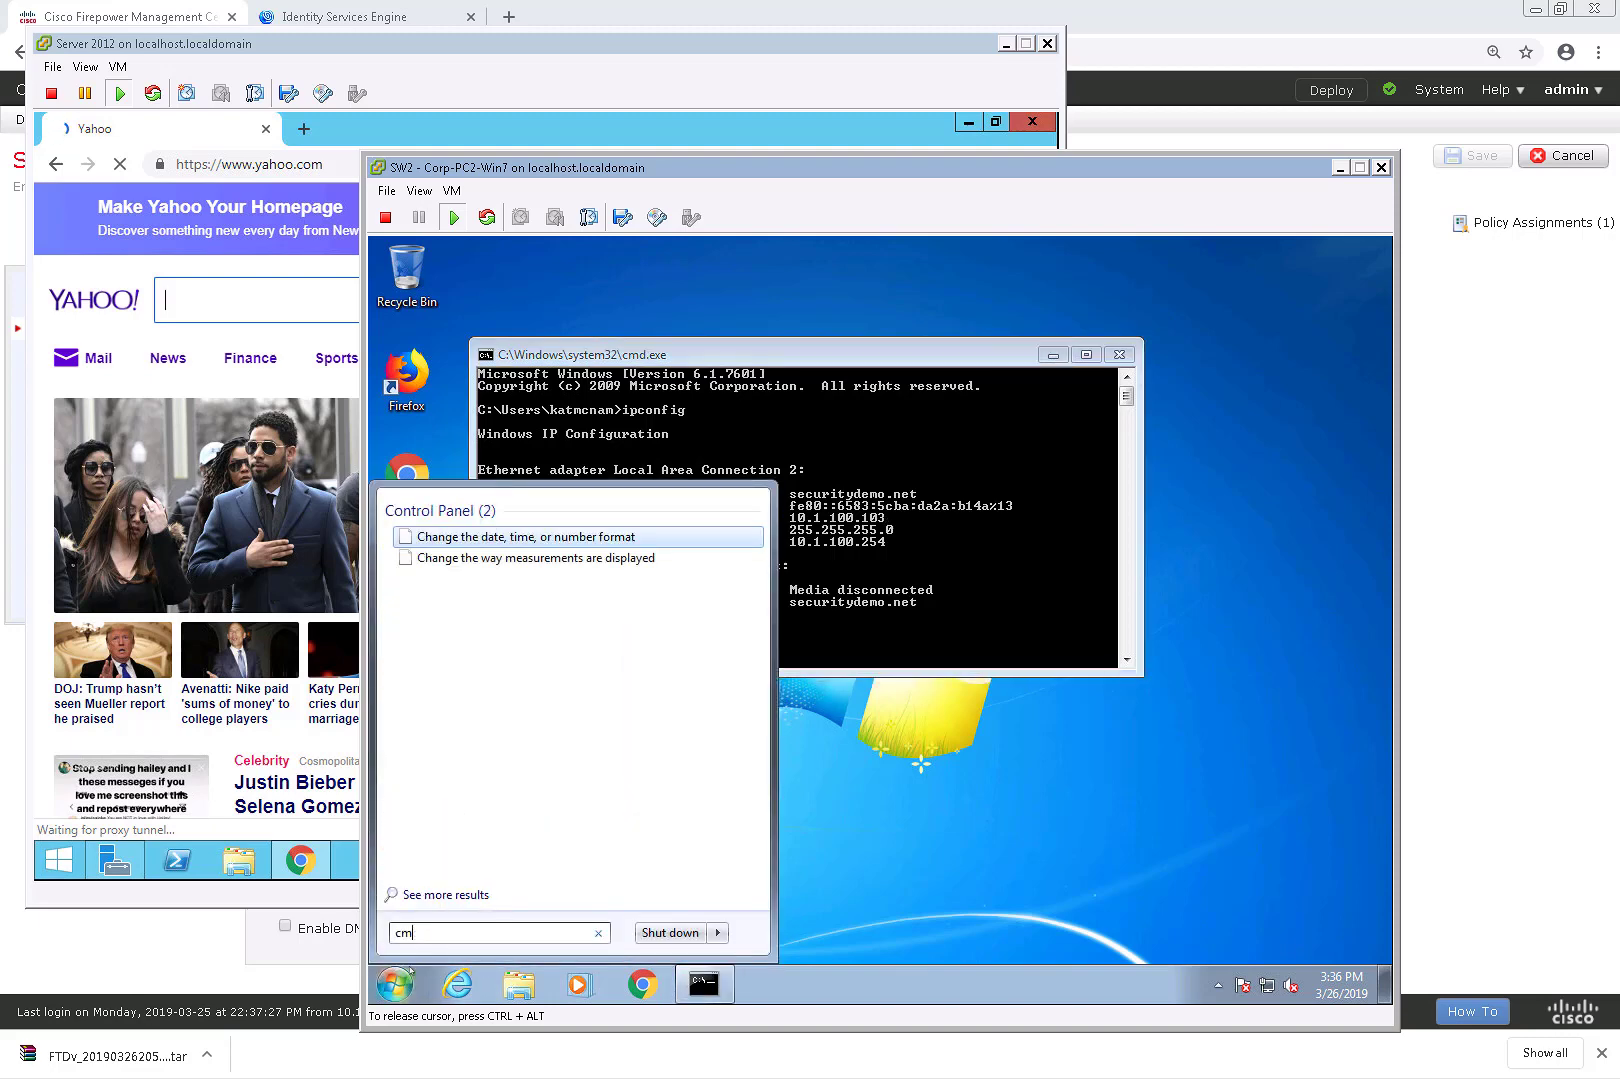
click(519, 985)
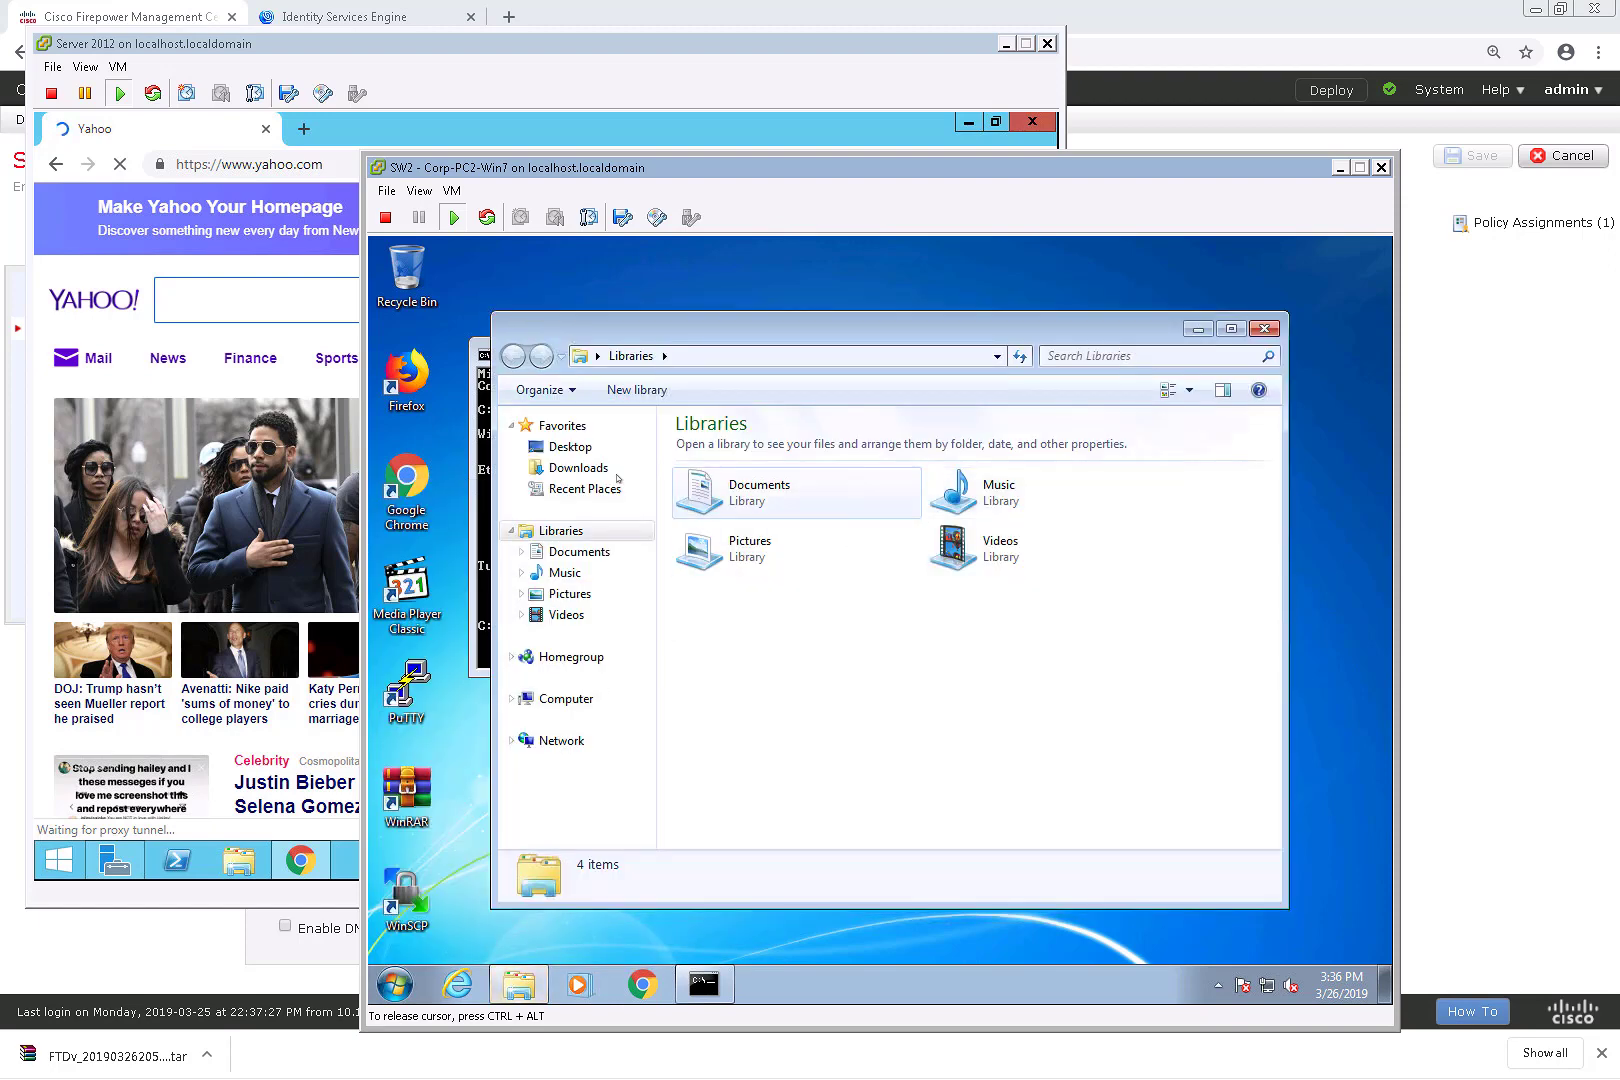
right_click(562, 699)
click(618, 929)
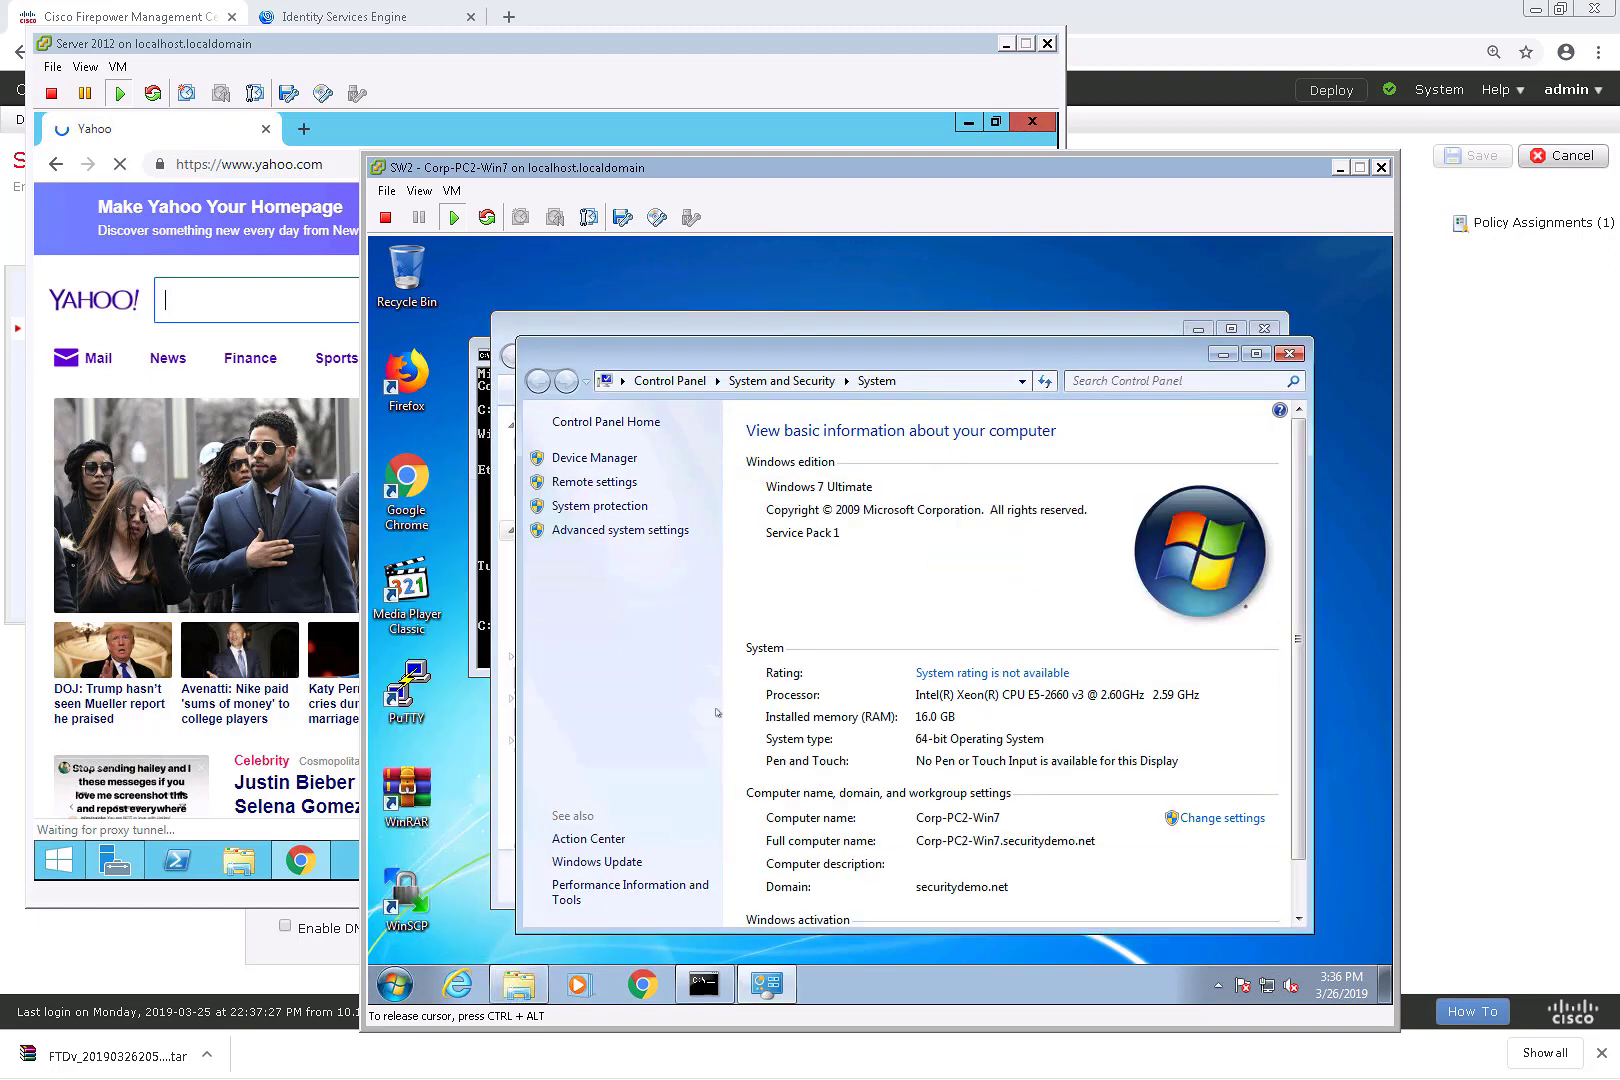
click(605, 530)
click(1289, 353)
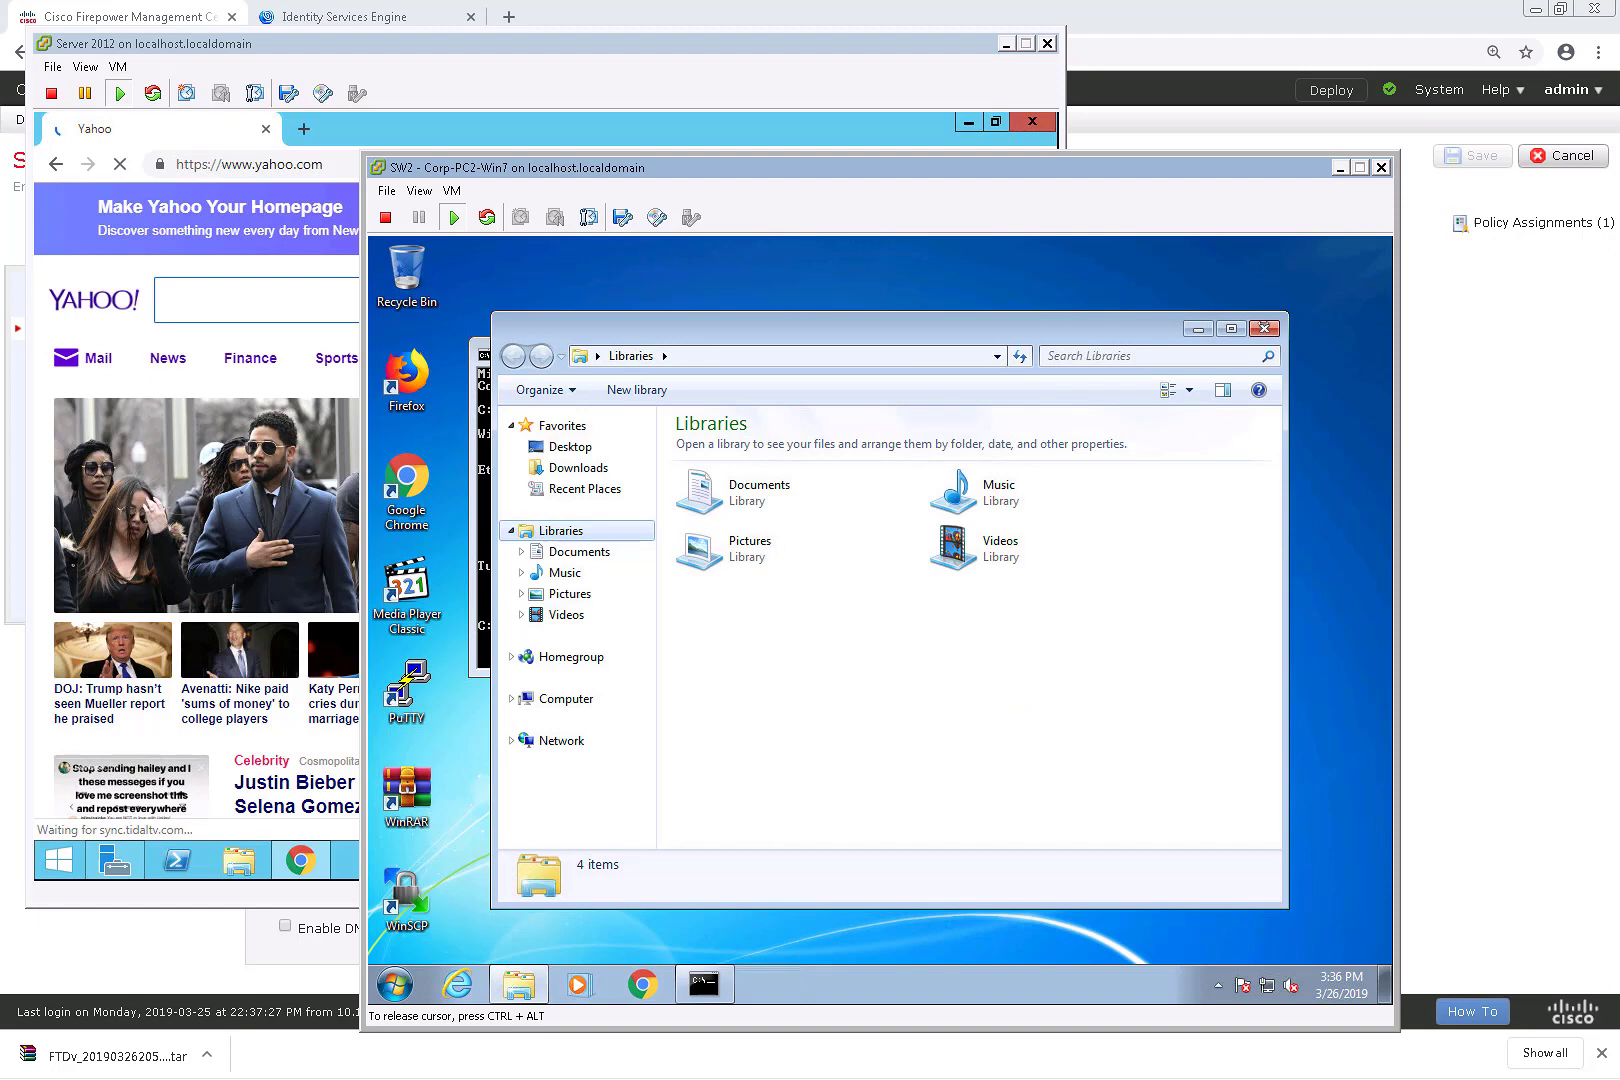
click(1264, 328)
- Open DNS Manager and select the CORP-PC2-WIN7 record (10.1.100.103) in zone securitydemo.net
click(79, 856)
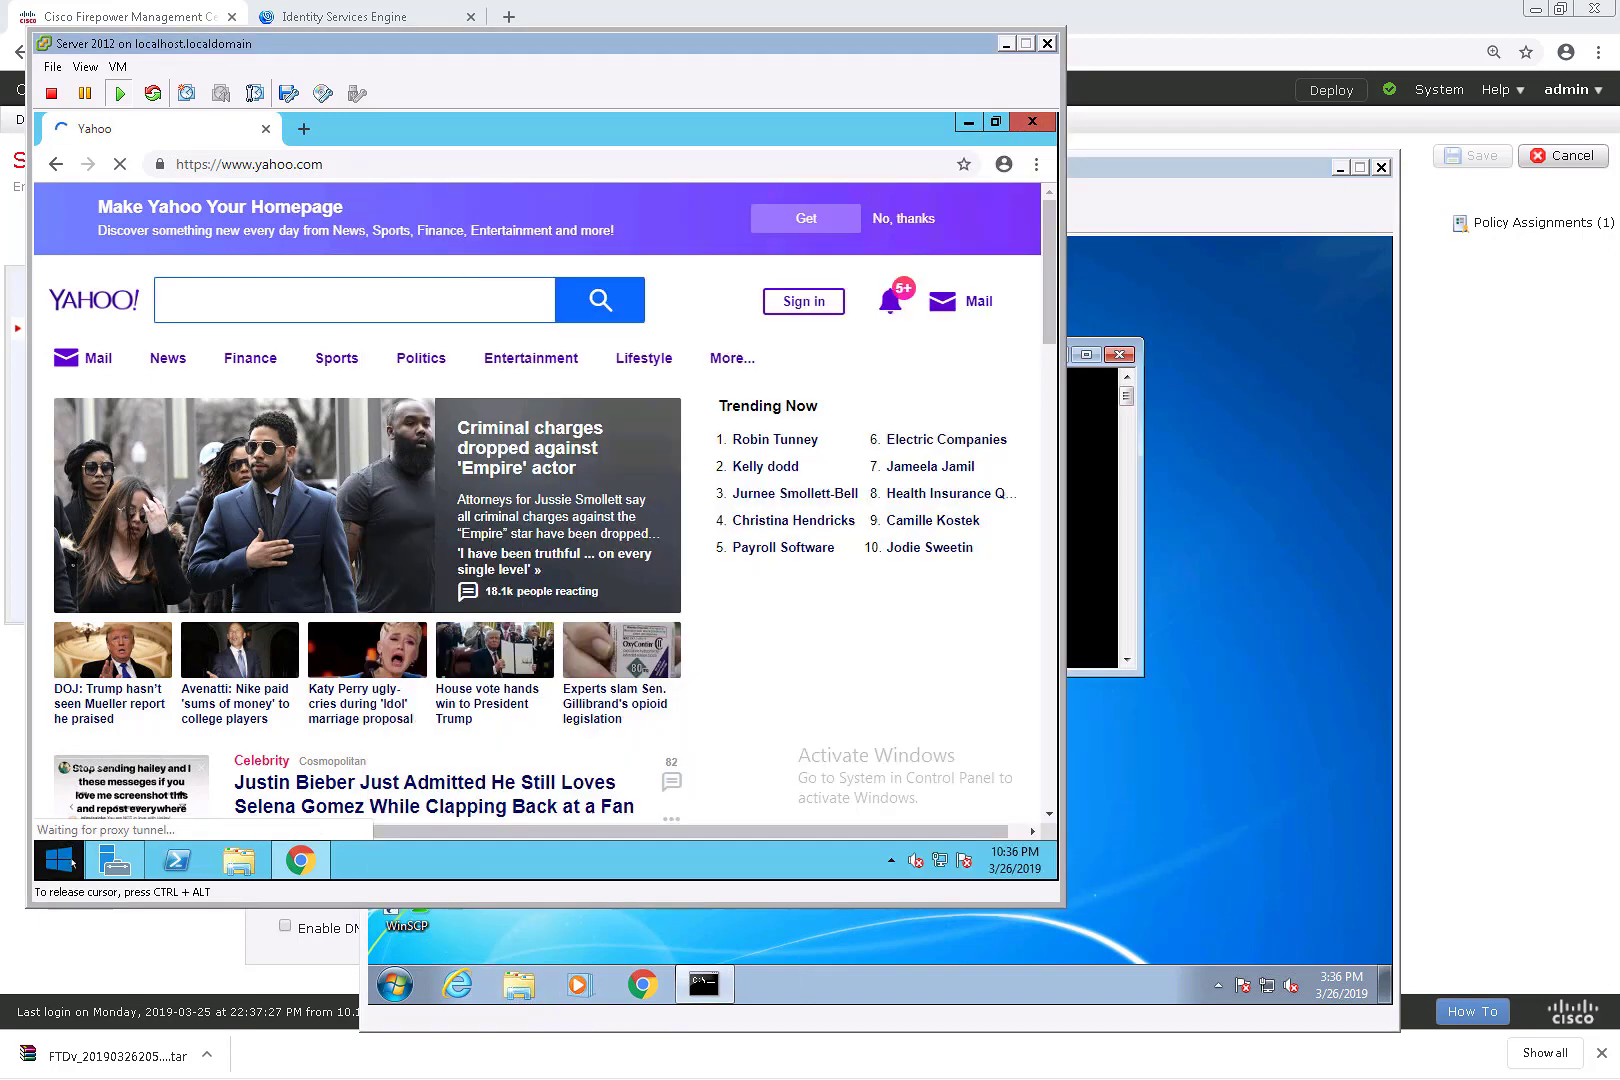
click(79, 856)
text(dns)
key(Return)
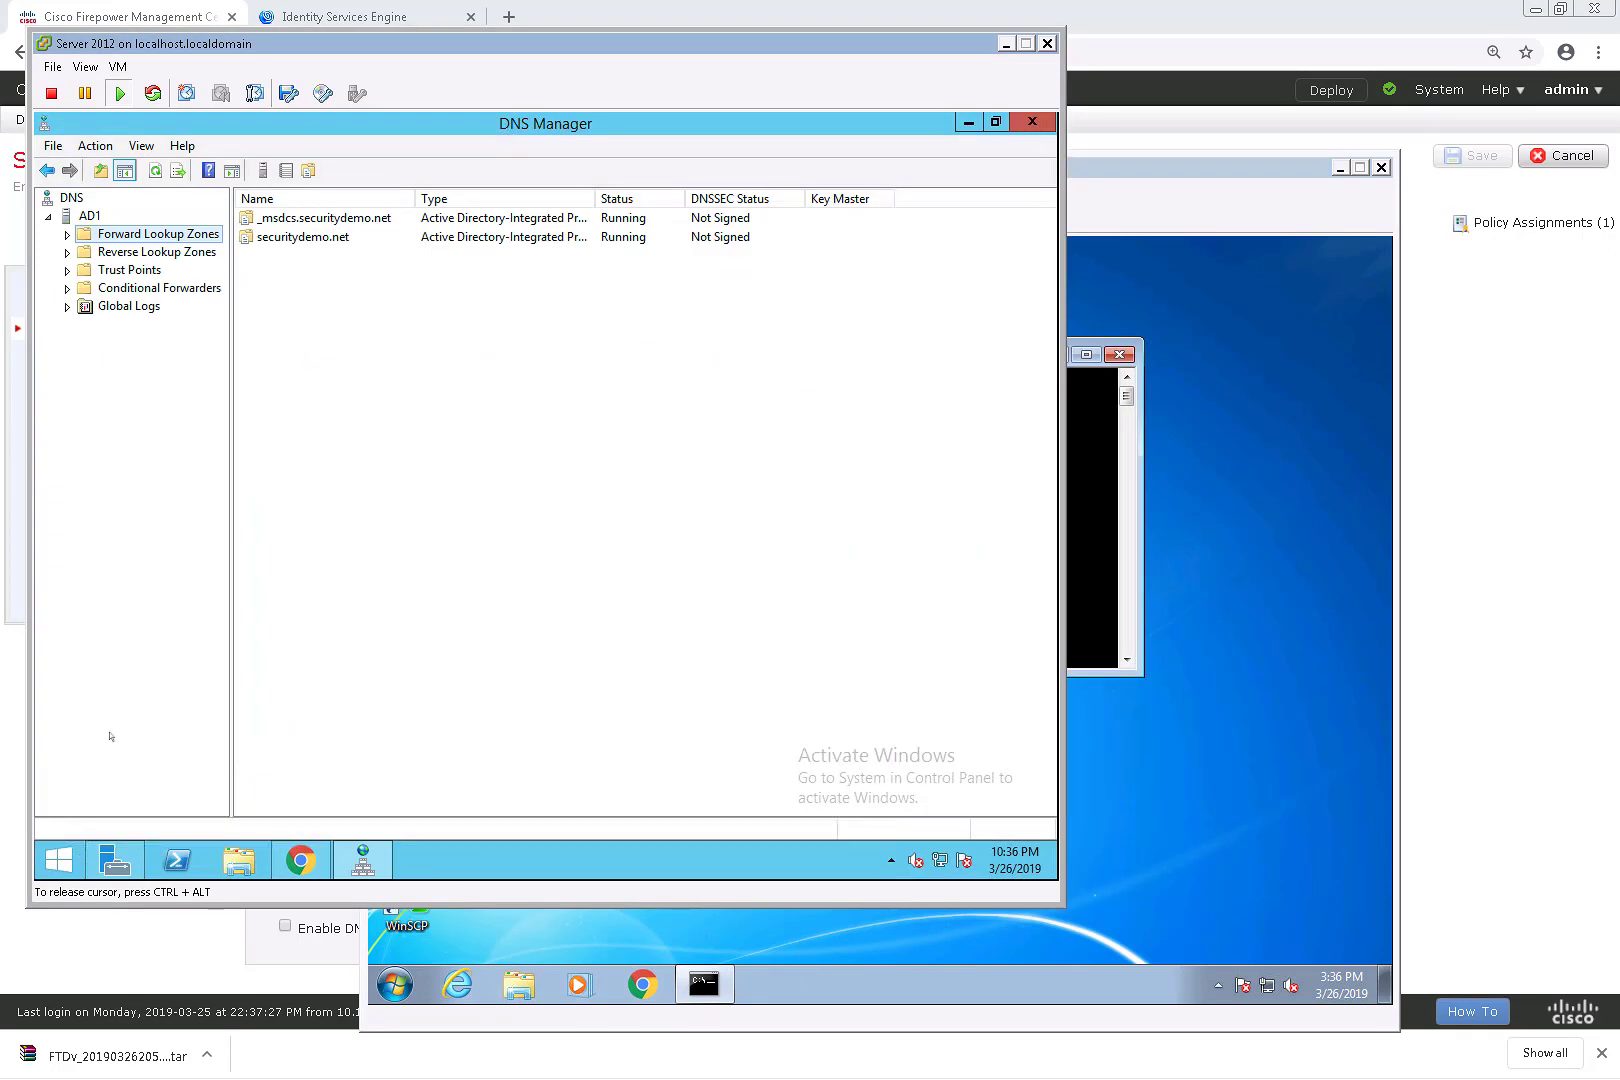
click(67, 235)
double_click(100, 272)
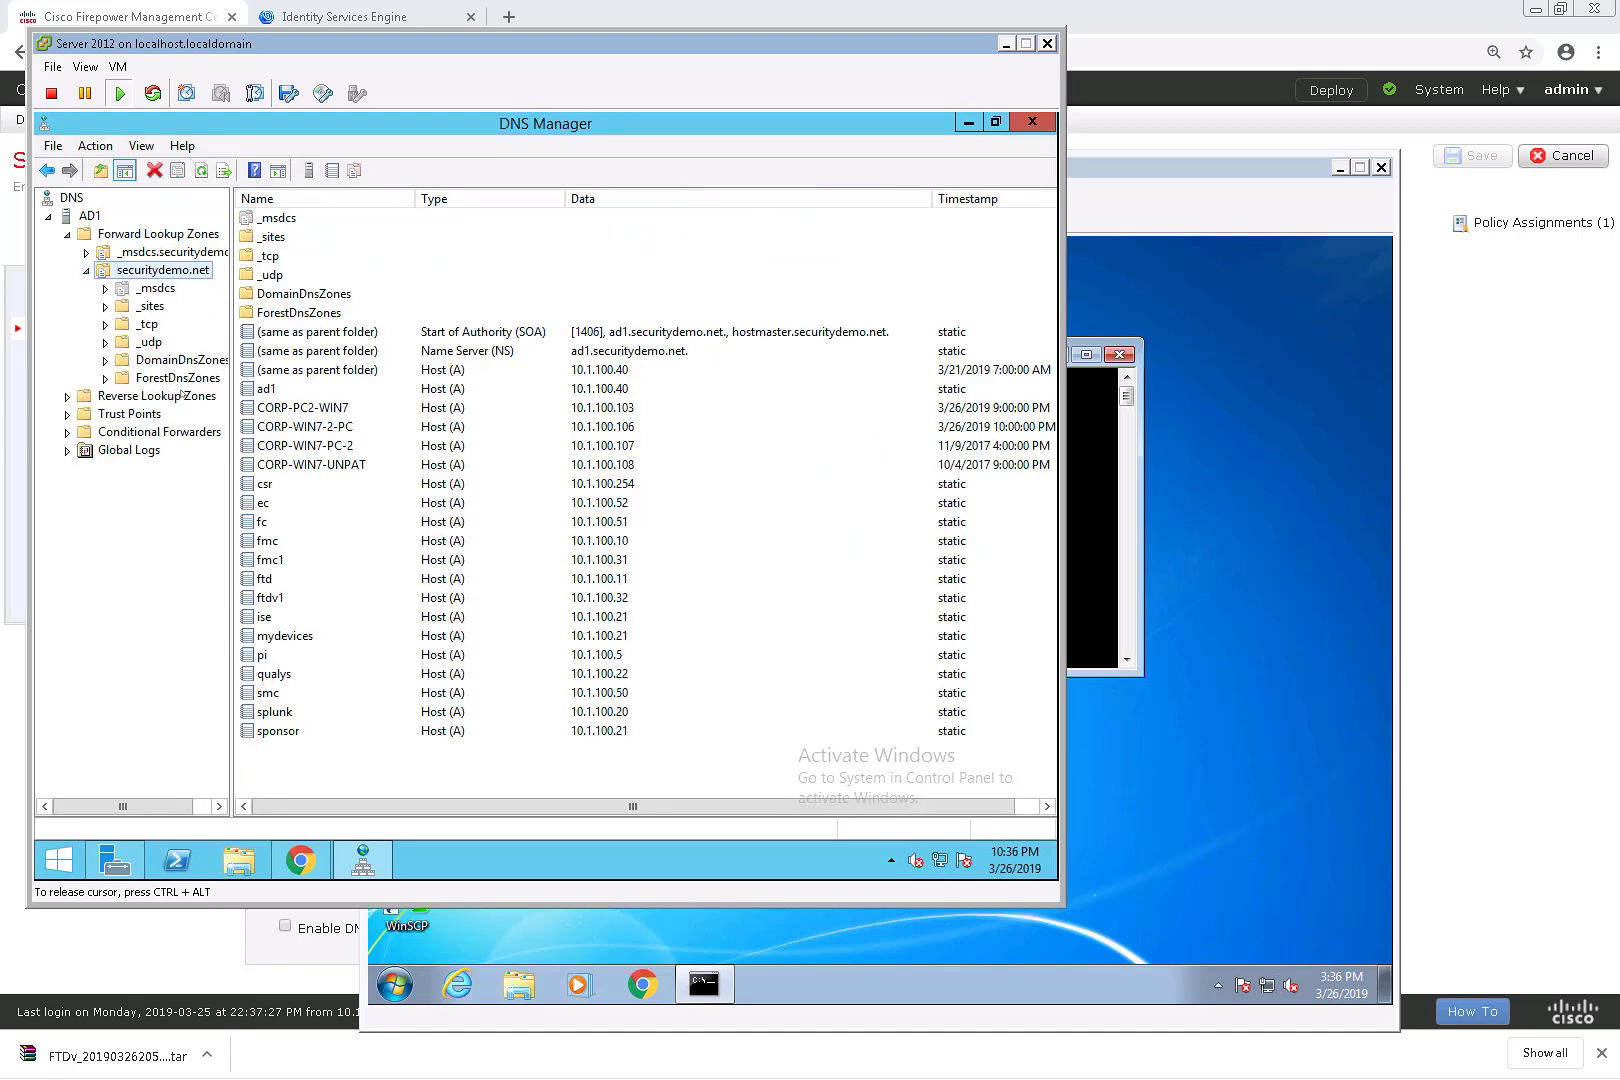
click(597, 410)
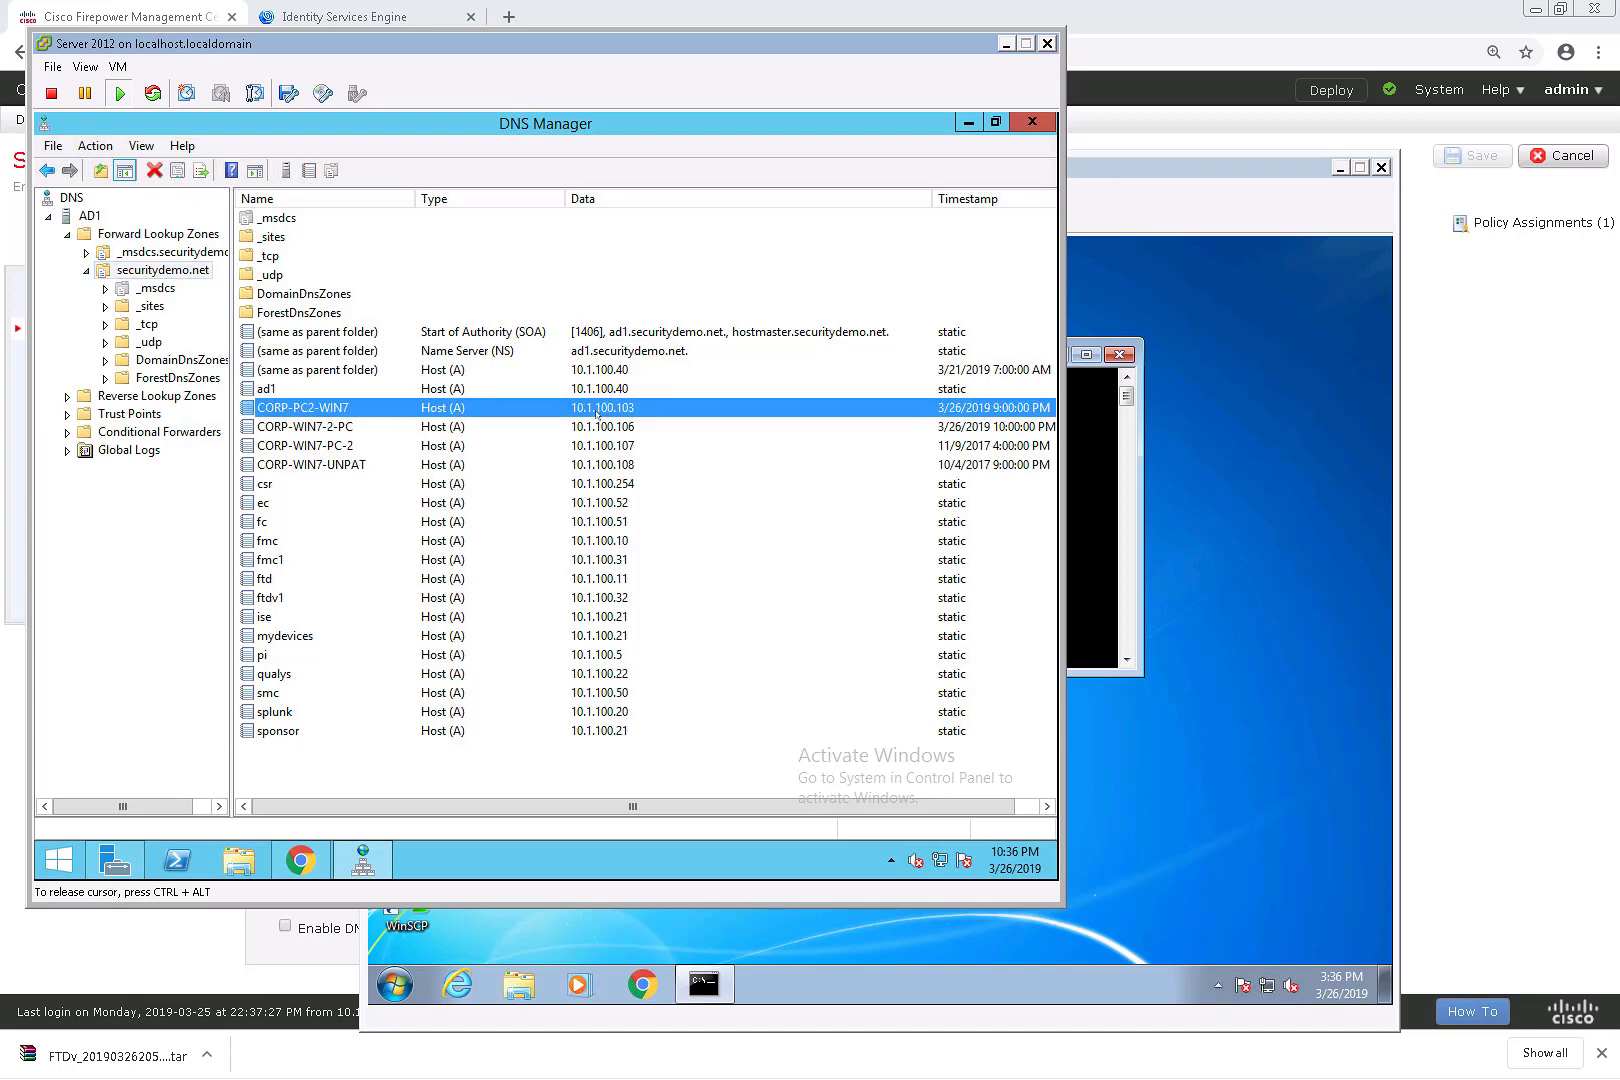
- Minimize both VM consoles and open Security Demo Lab ACP from Policies > Access Control
click(1007, 44)
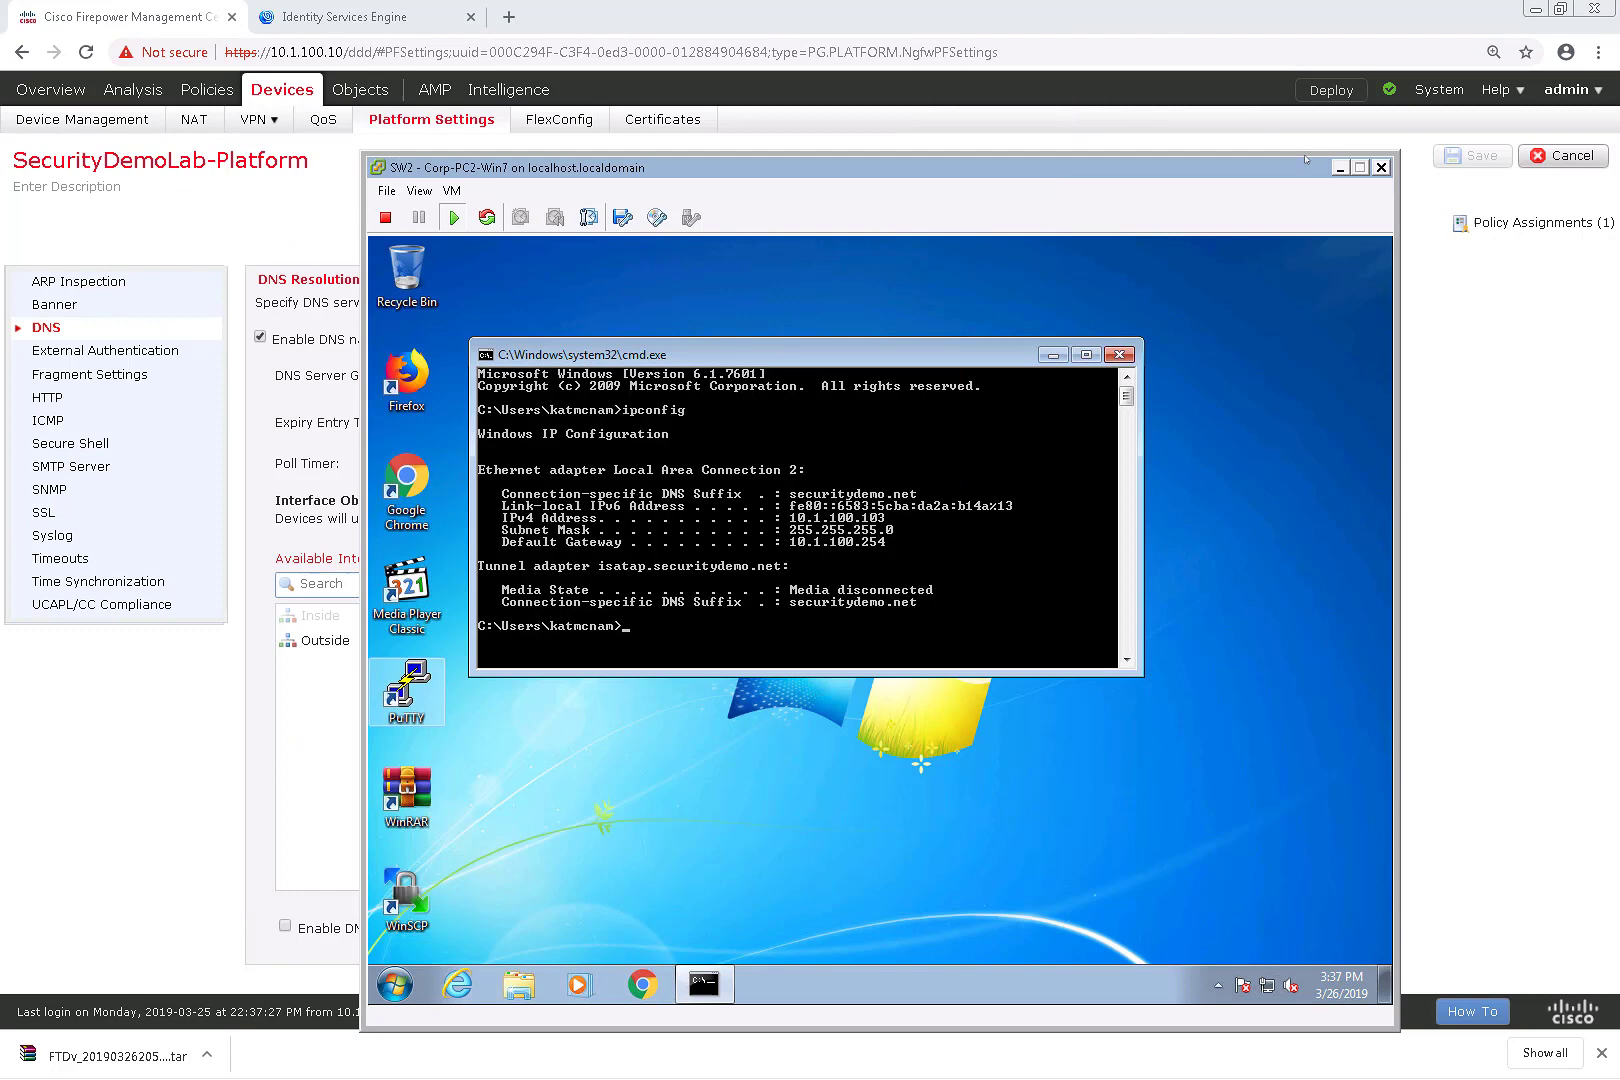
click(1338, 167)
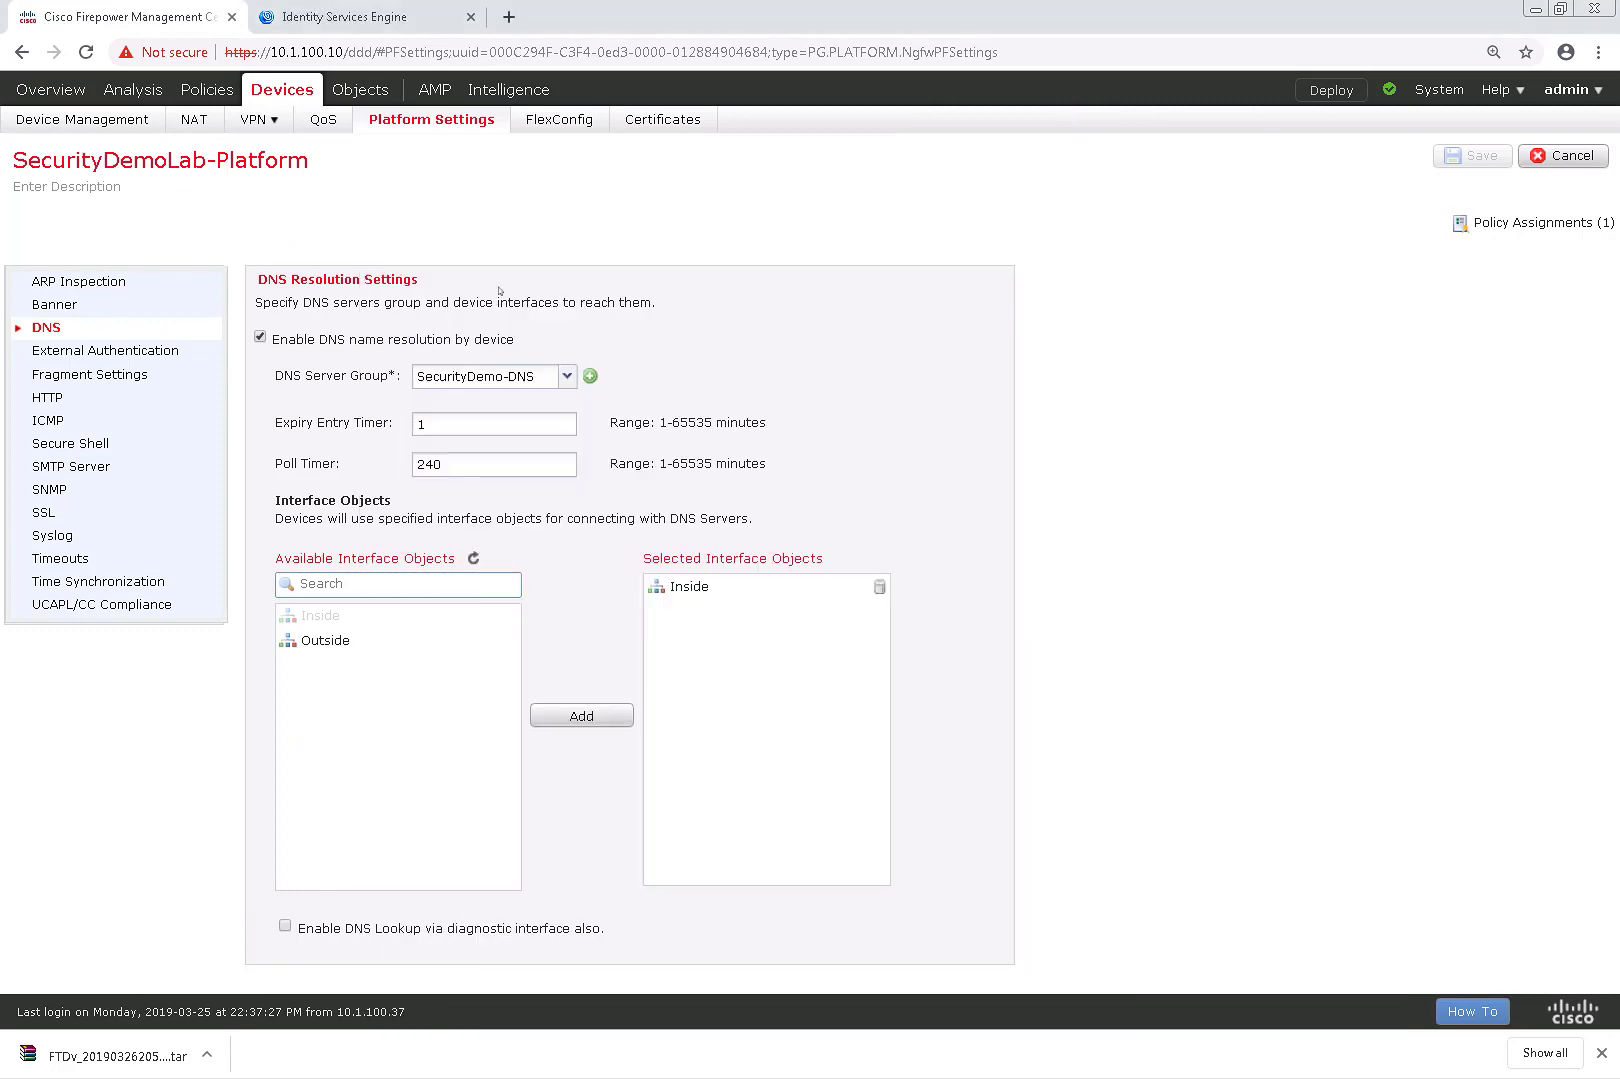
mouse_move(140, 93)
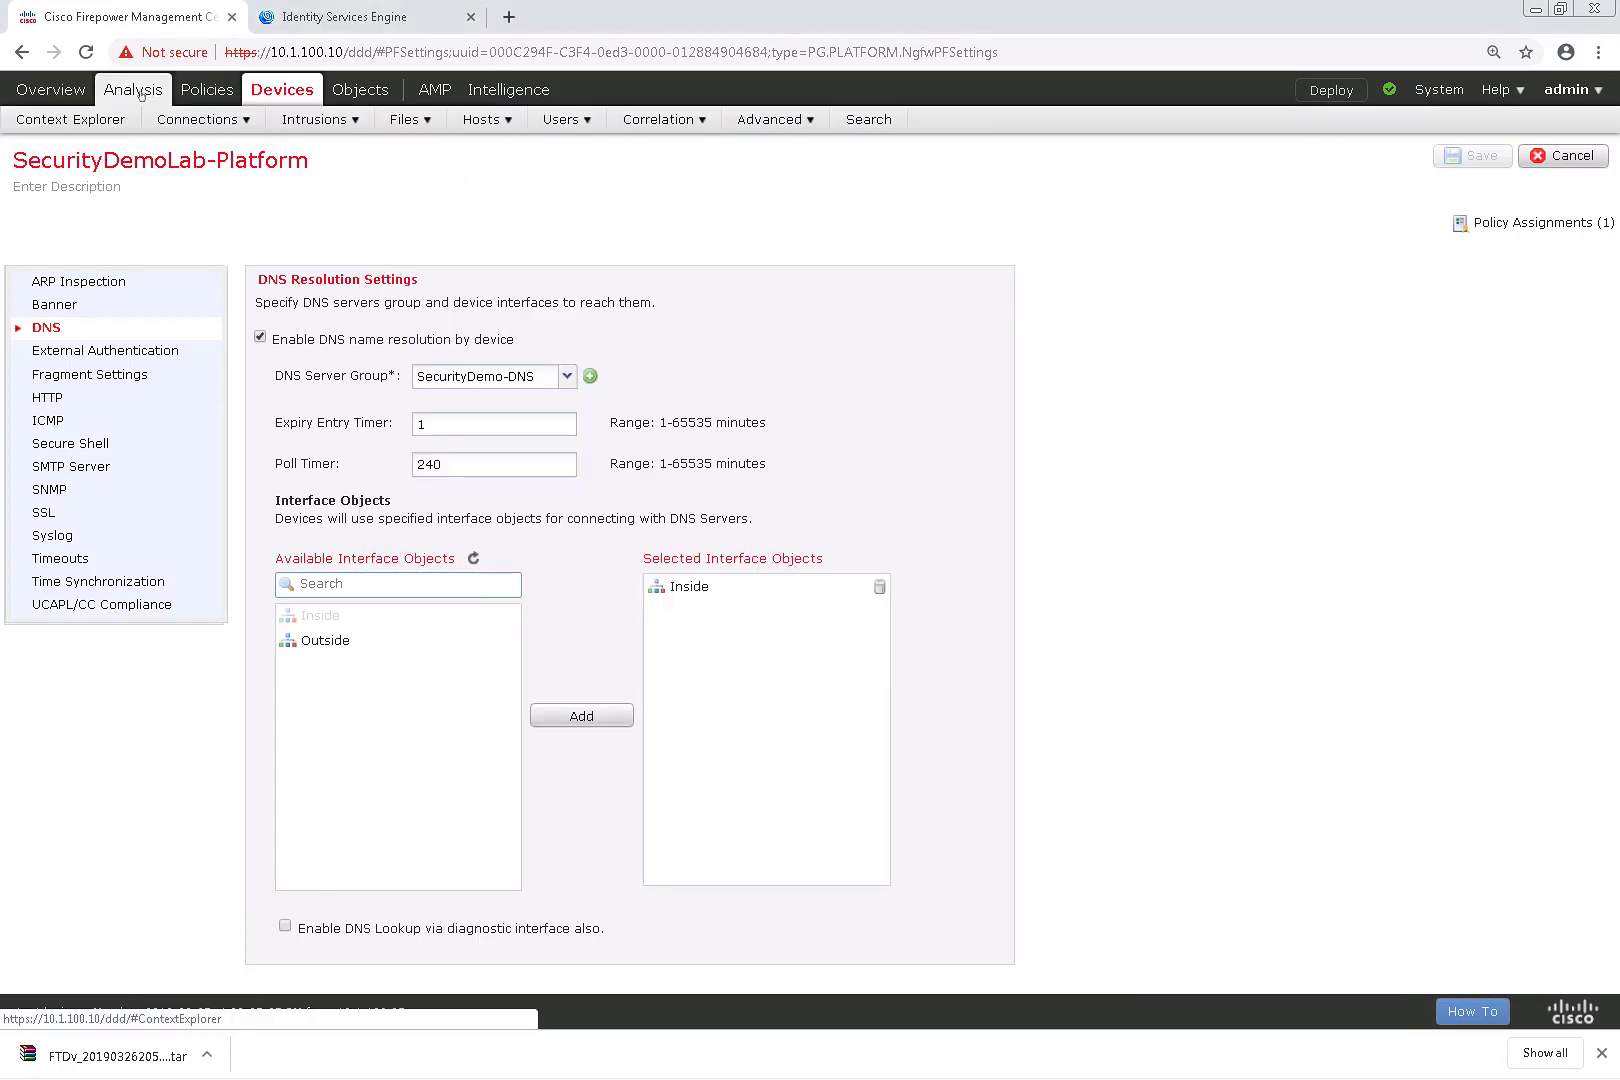
mouse_move(192, 92)
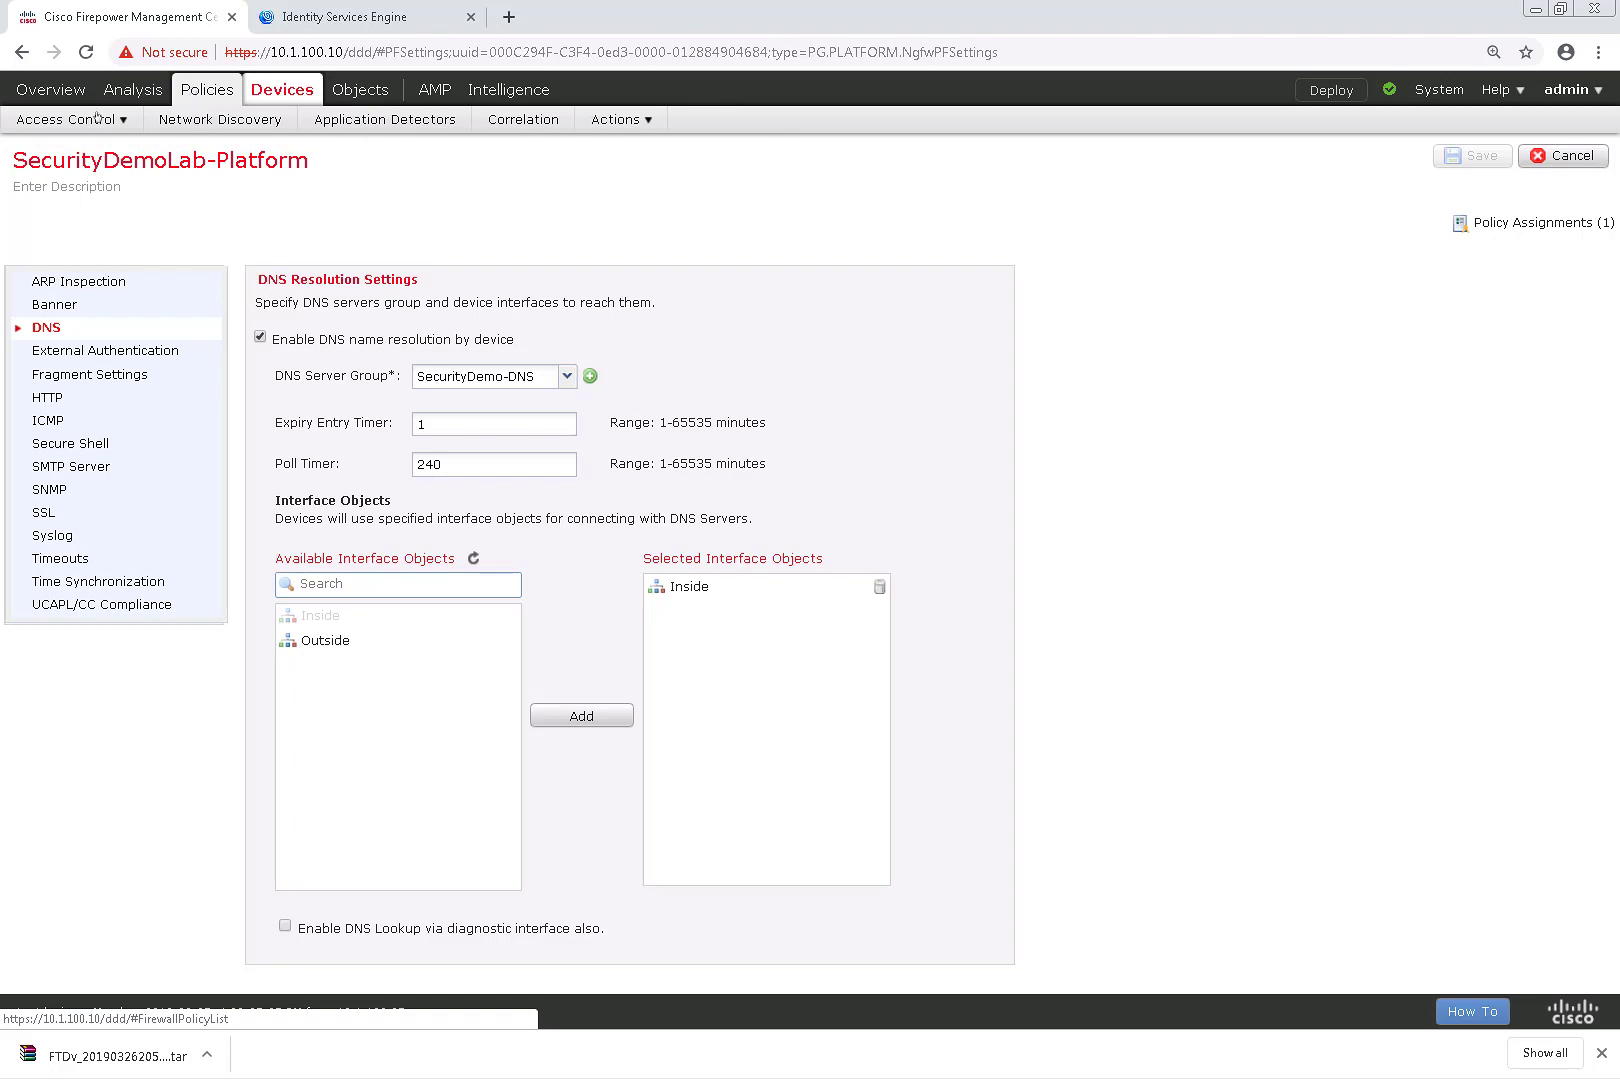
mouse_move(97, 116)
click(78, 150)
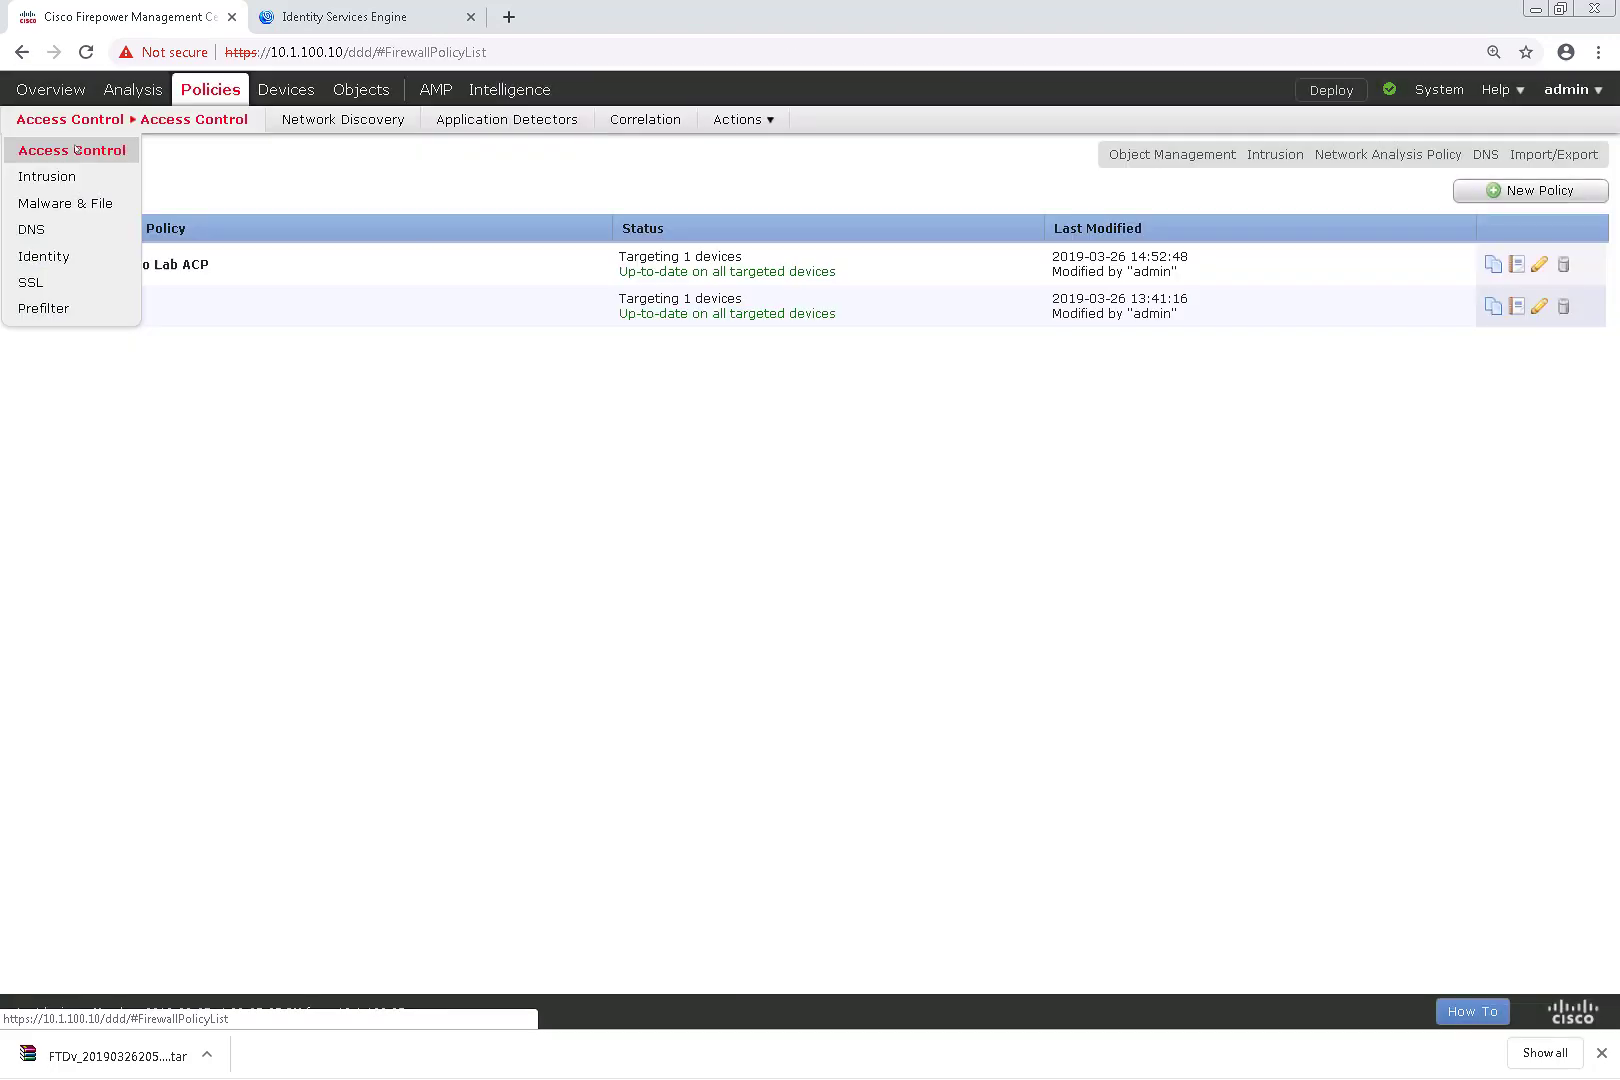
click(77, 148)
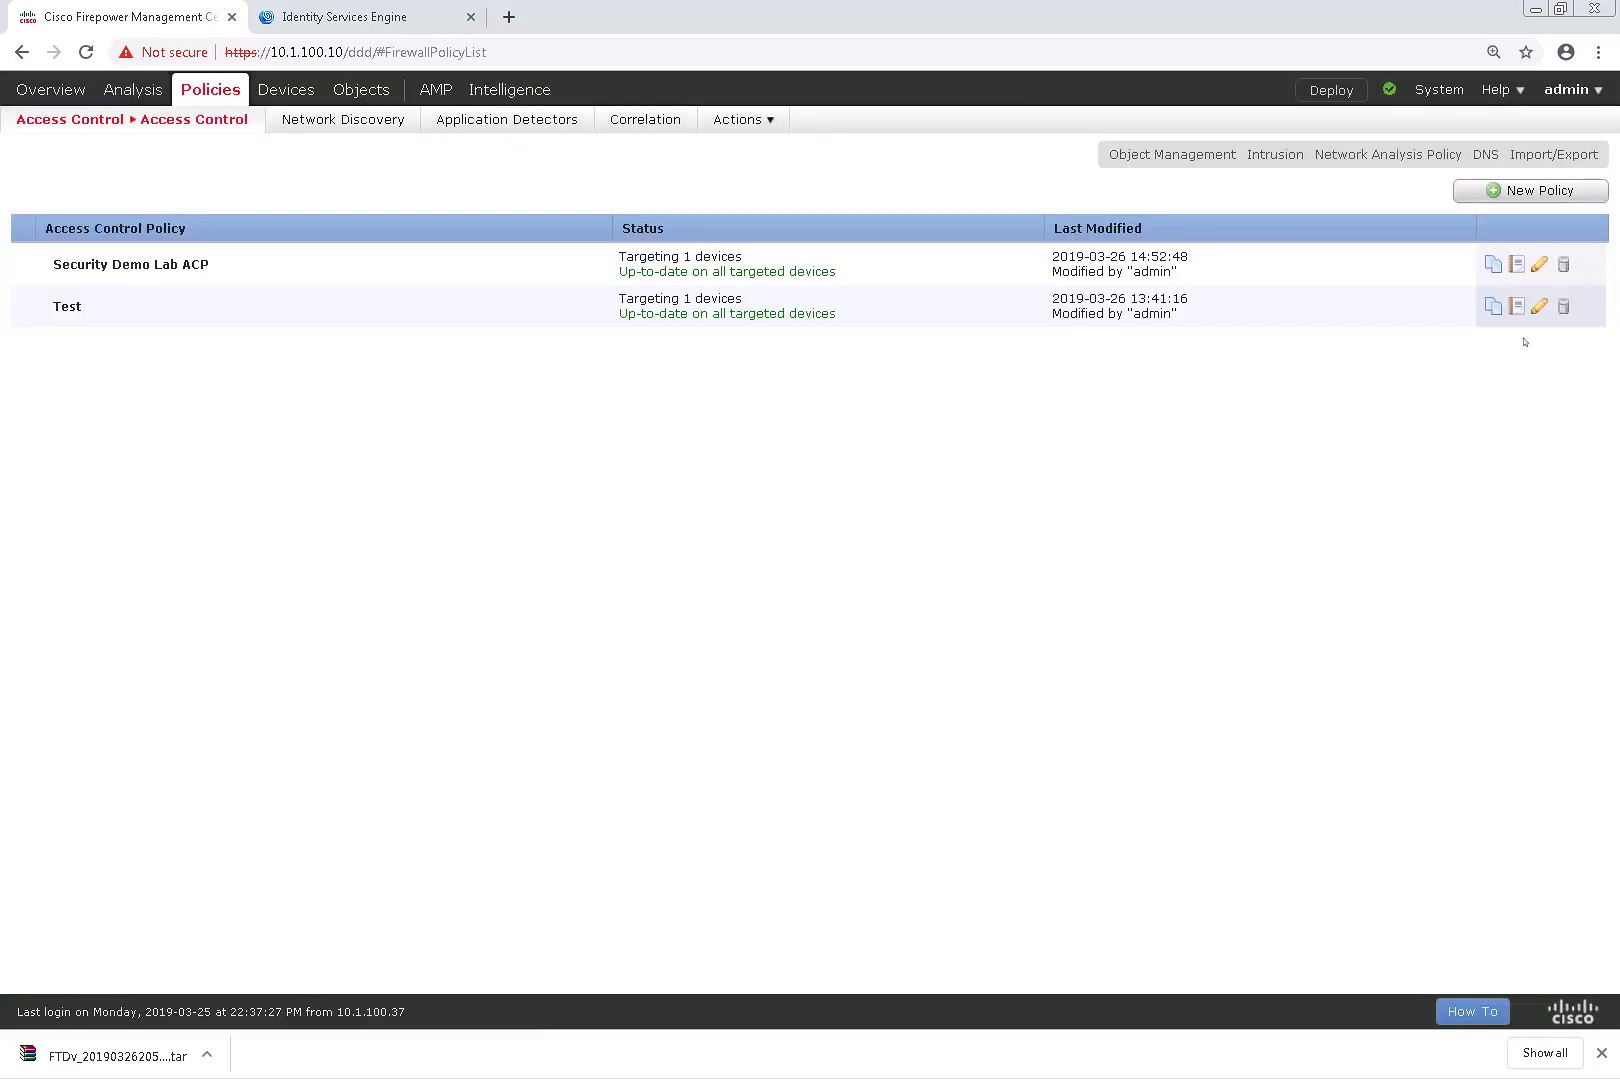
click(1537, 266)
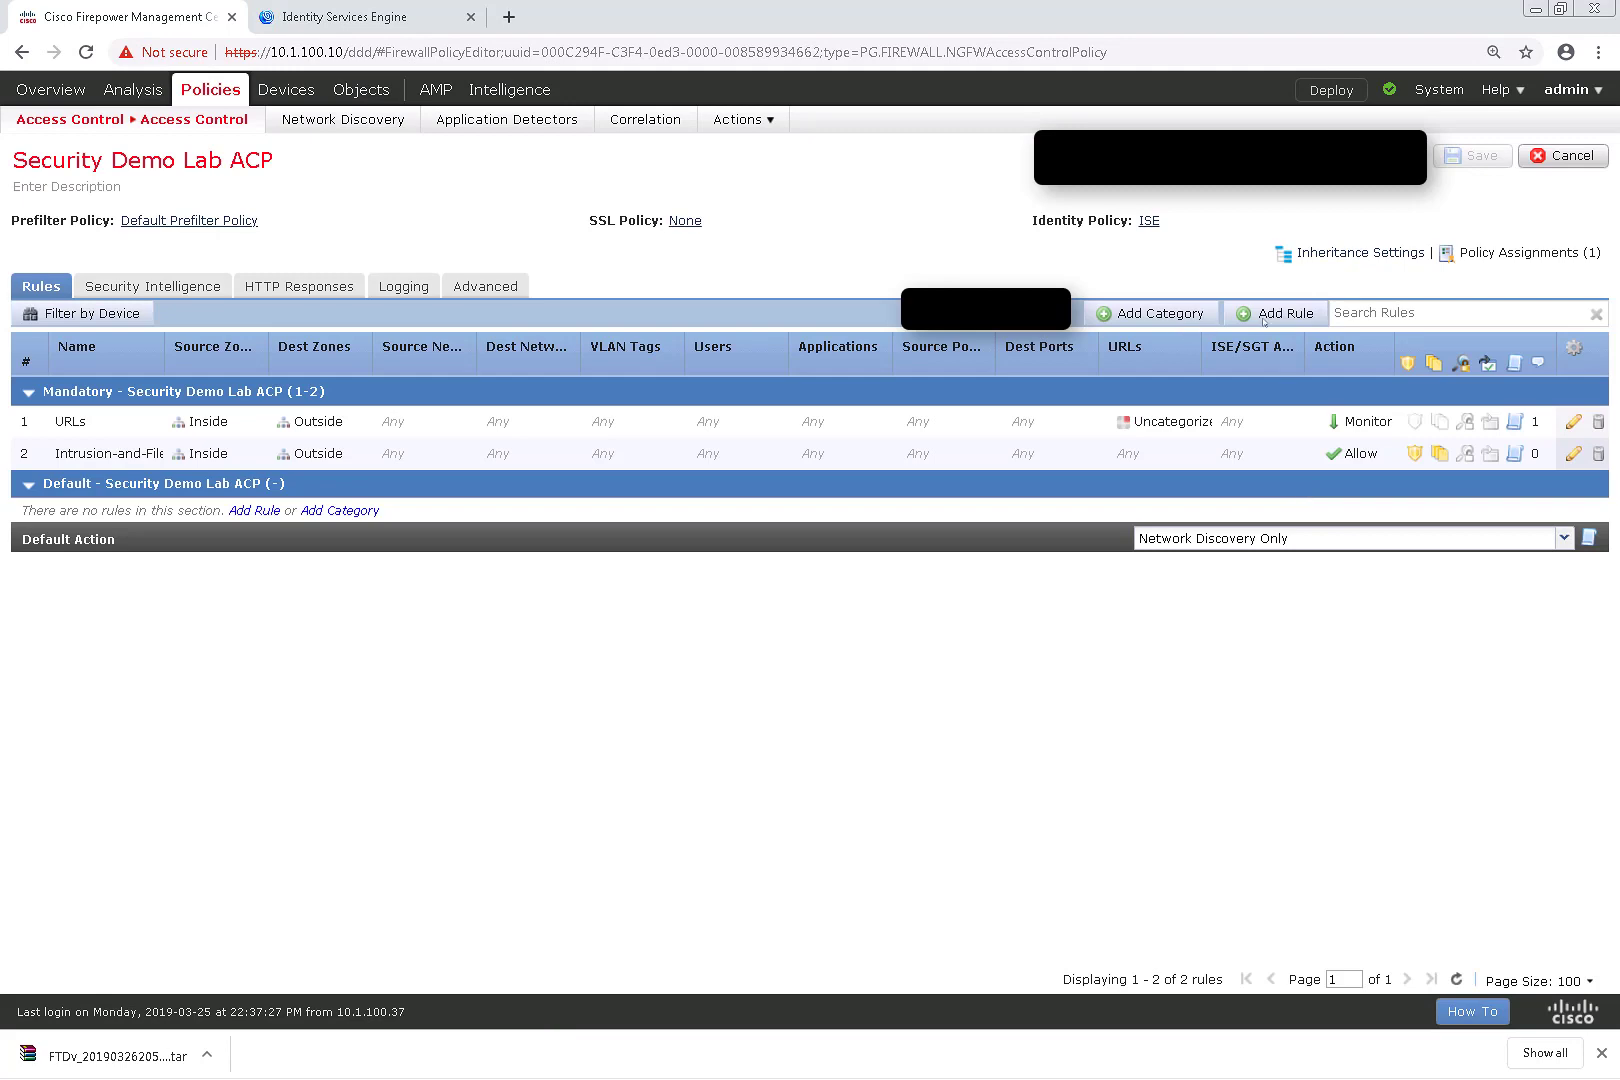
- Add rule Block-Proxy-For-Corp-PC2 with Inside as source zone and Outside as destination zone
click(1284, 315)
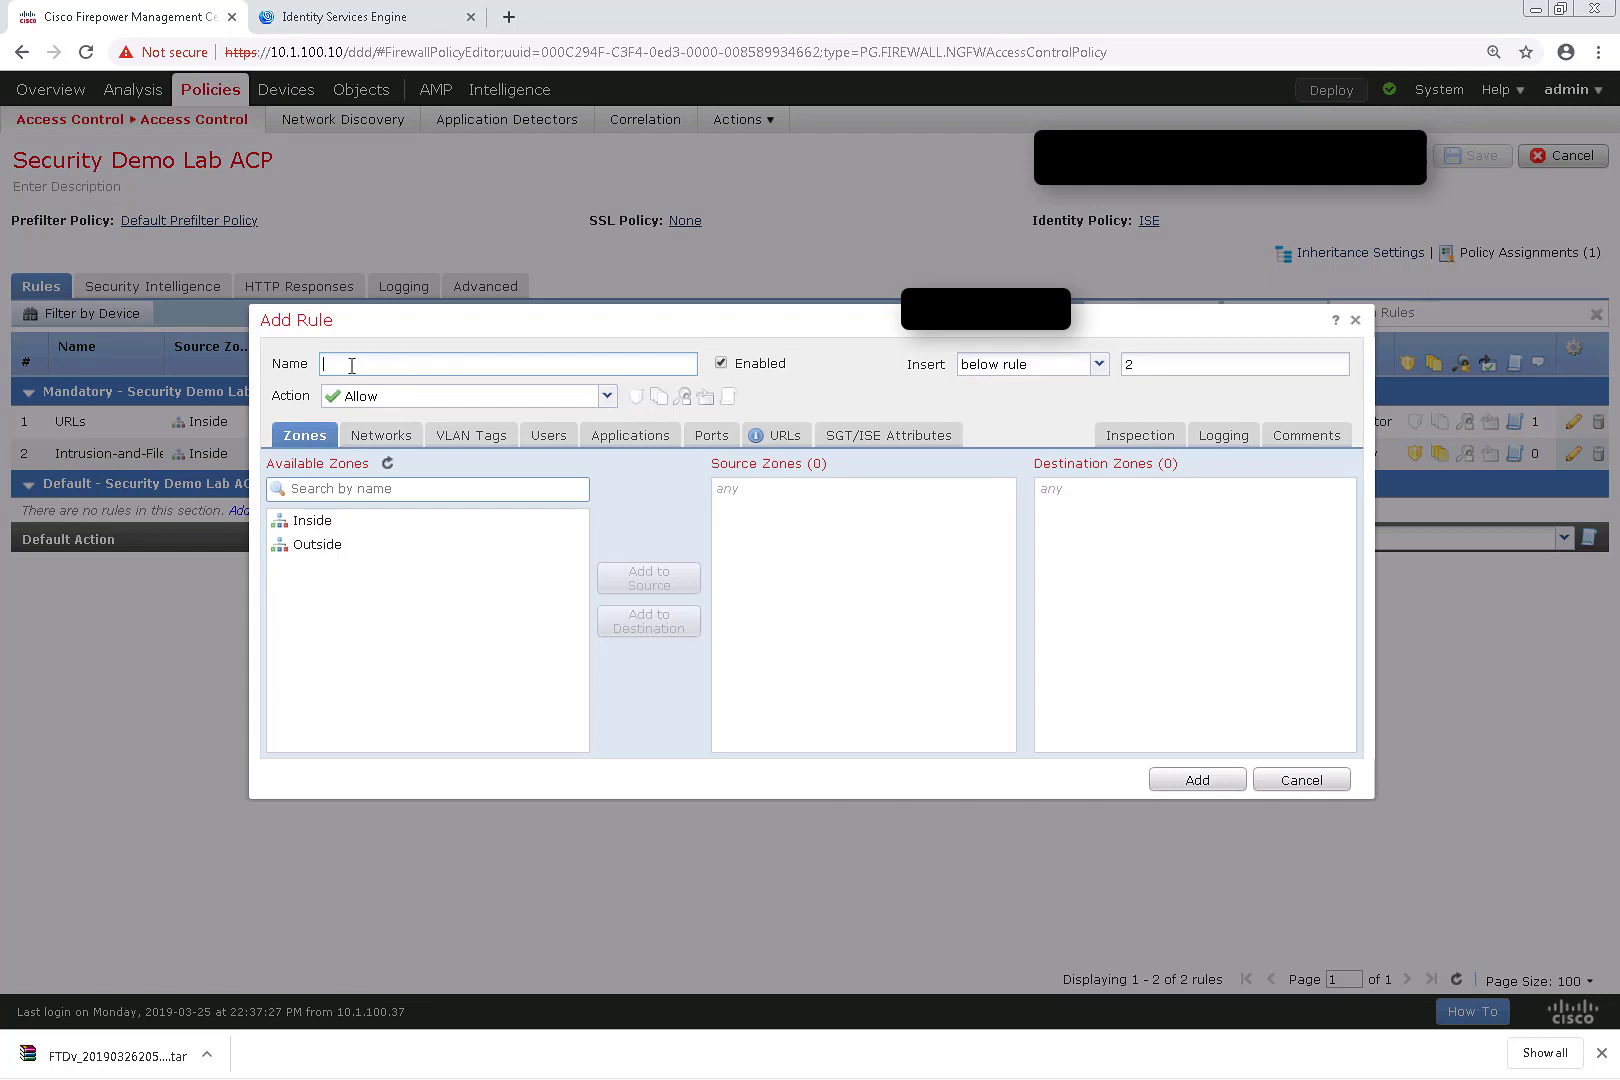
text(Block-)
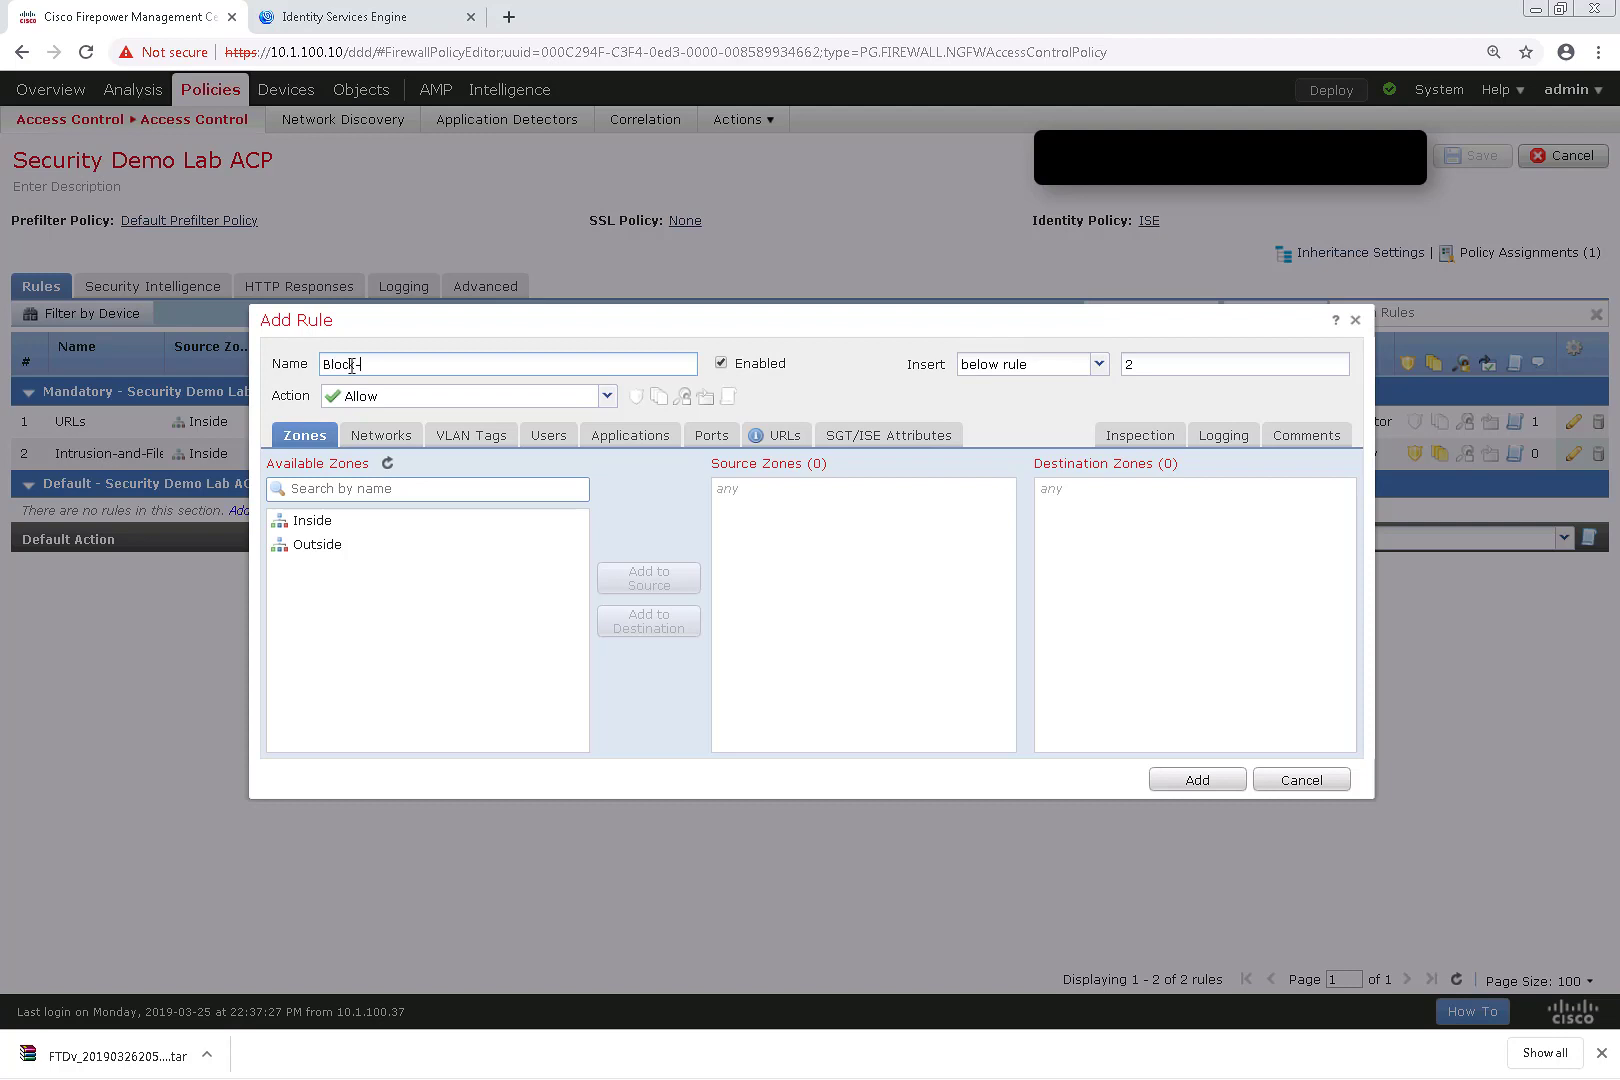
text(Proxy-For-Corp-PC2)
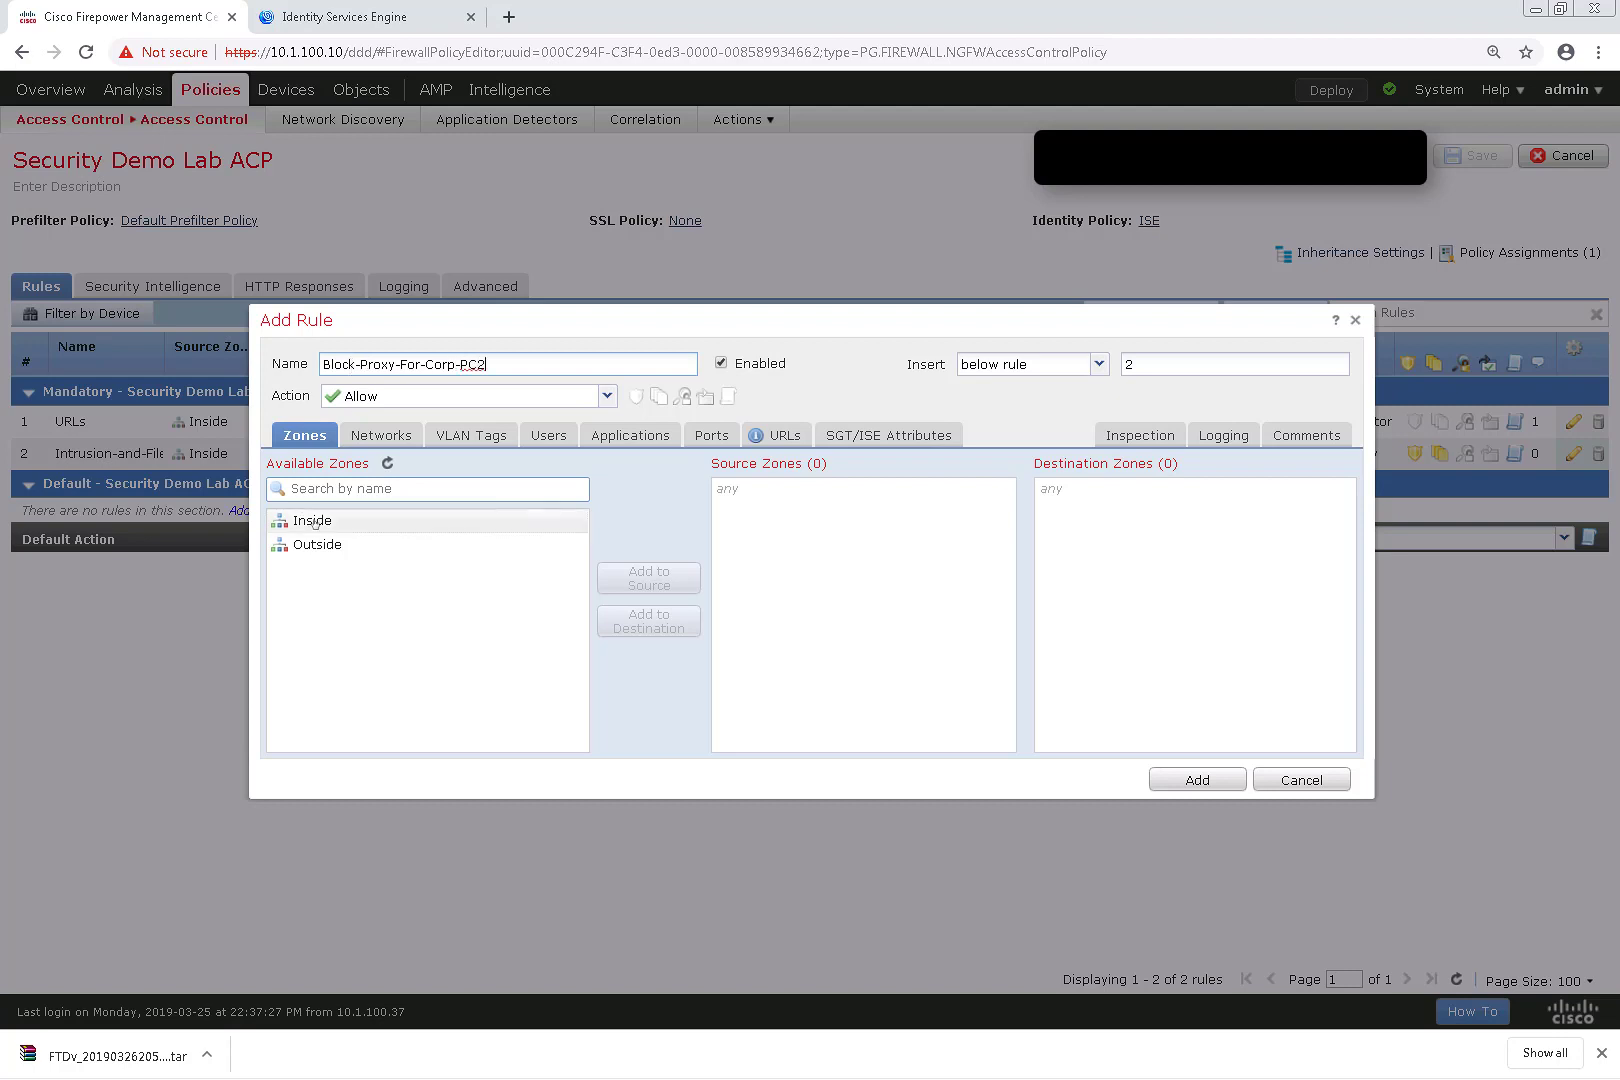
click(314, 522)
click(630, 580)
click(380, 552)
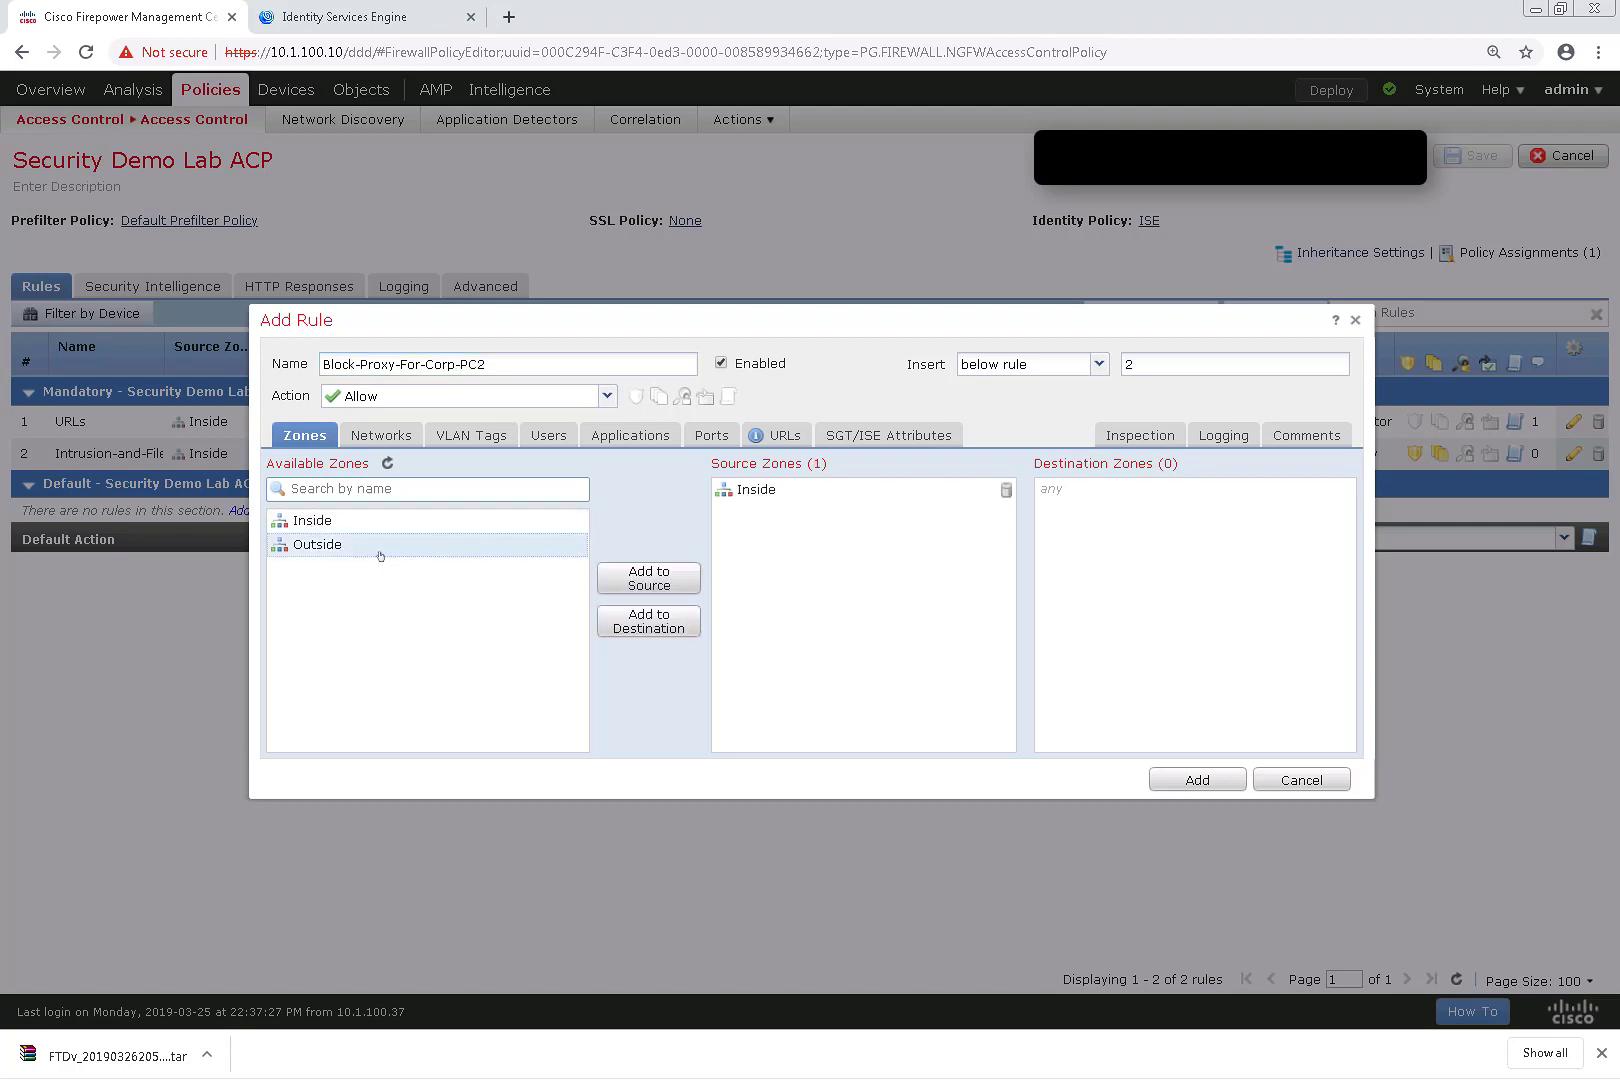
click(630, 625)
click(392, 438)
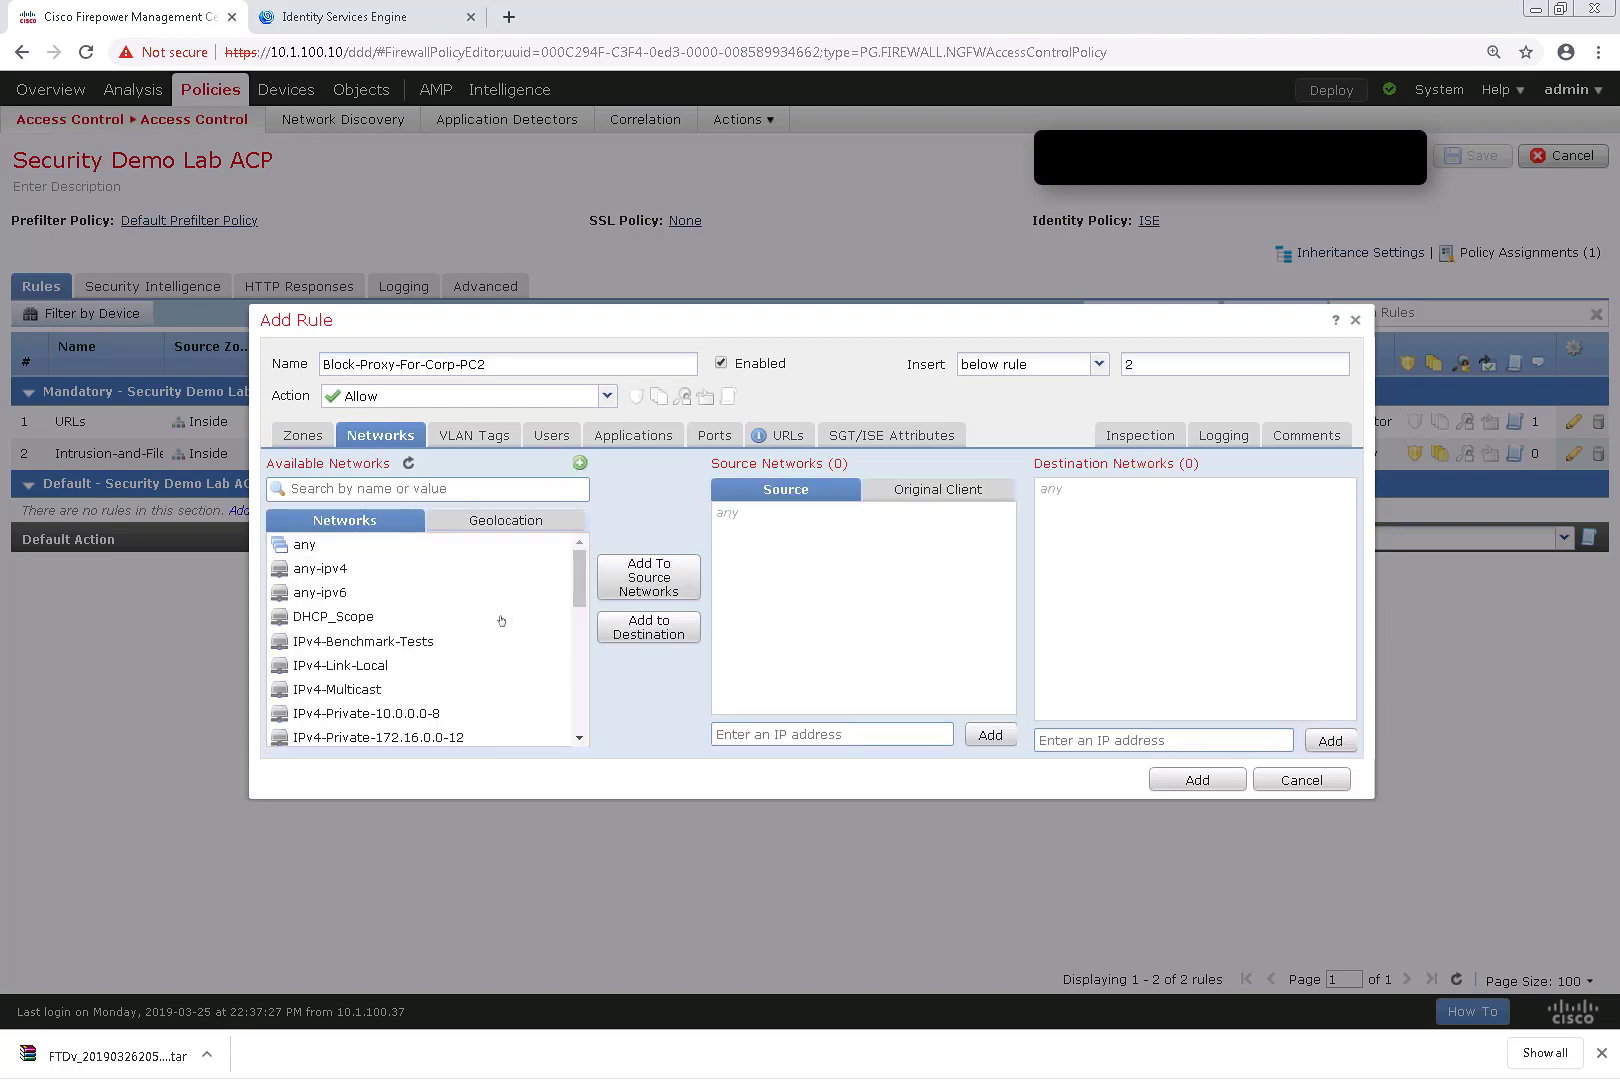
- Start FQDN network object CORP-PC2-WIN7 with value CORP-PC2-WIN7.securitydemo.net
click(580, 463)
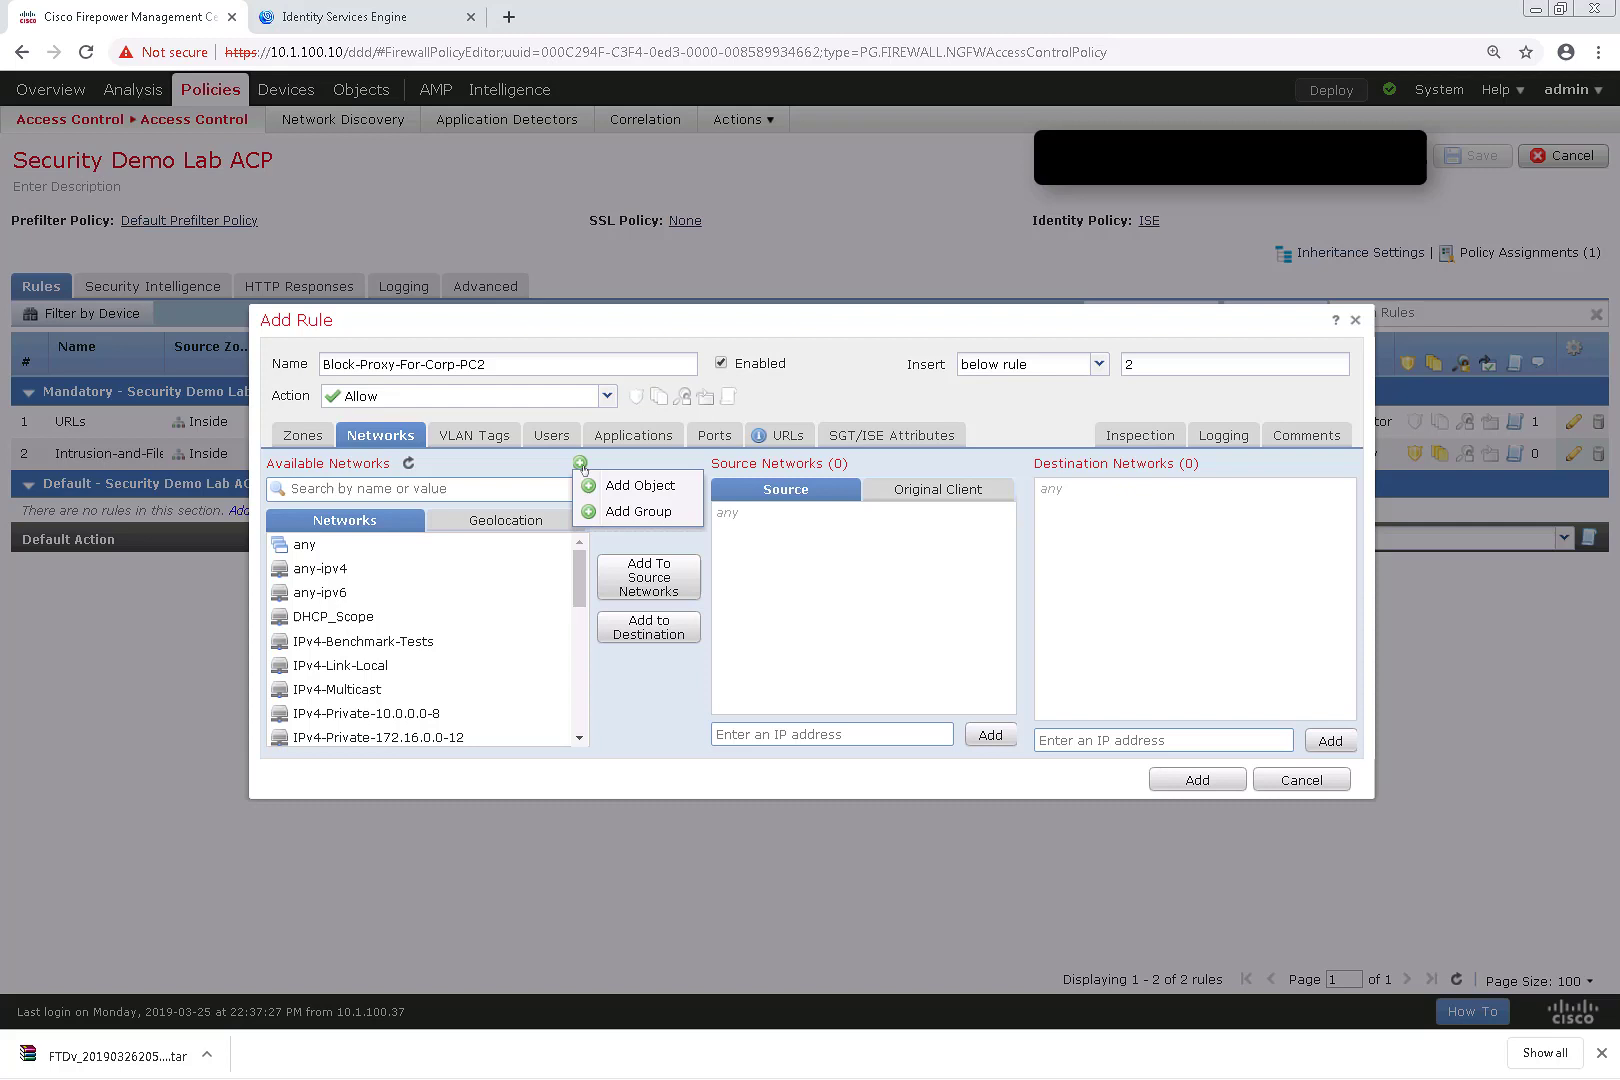
click(630, 485)
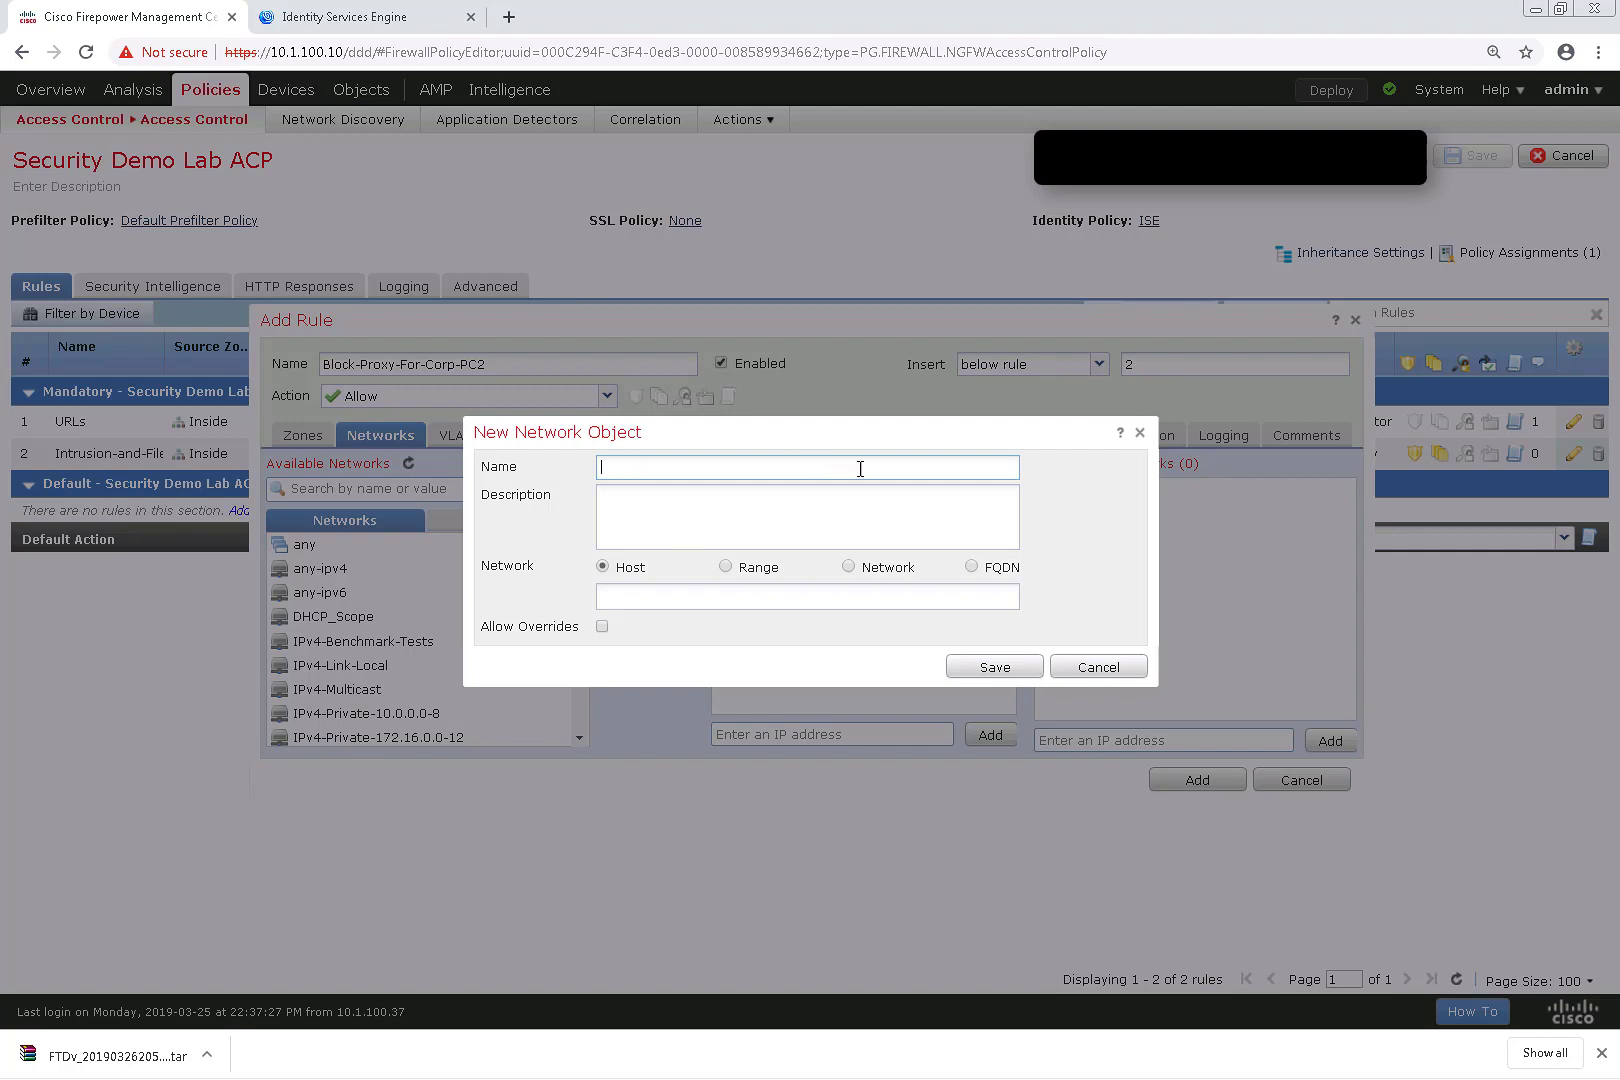
click(971, 567)
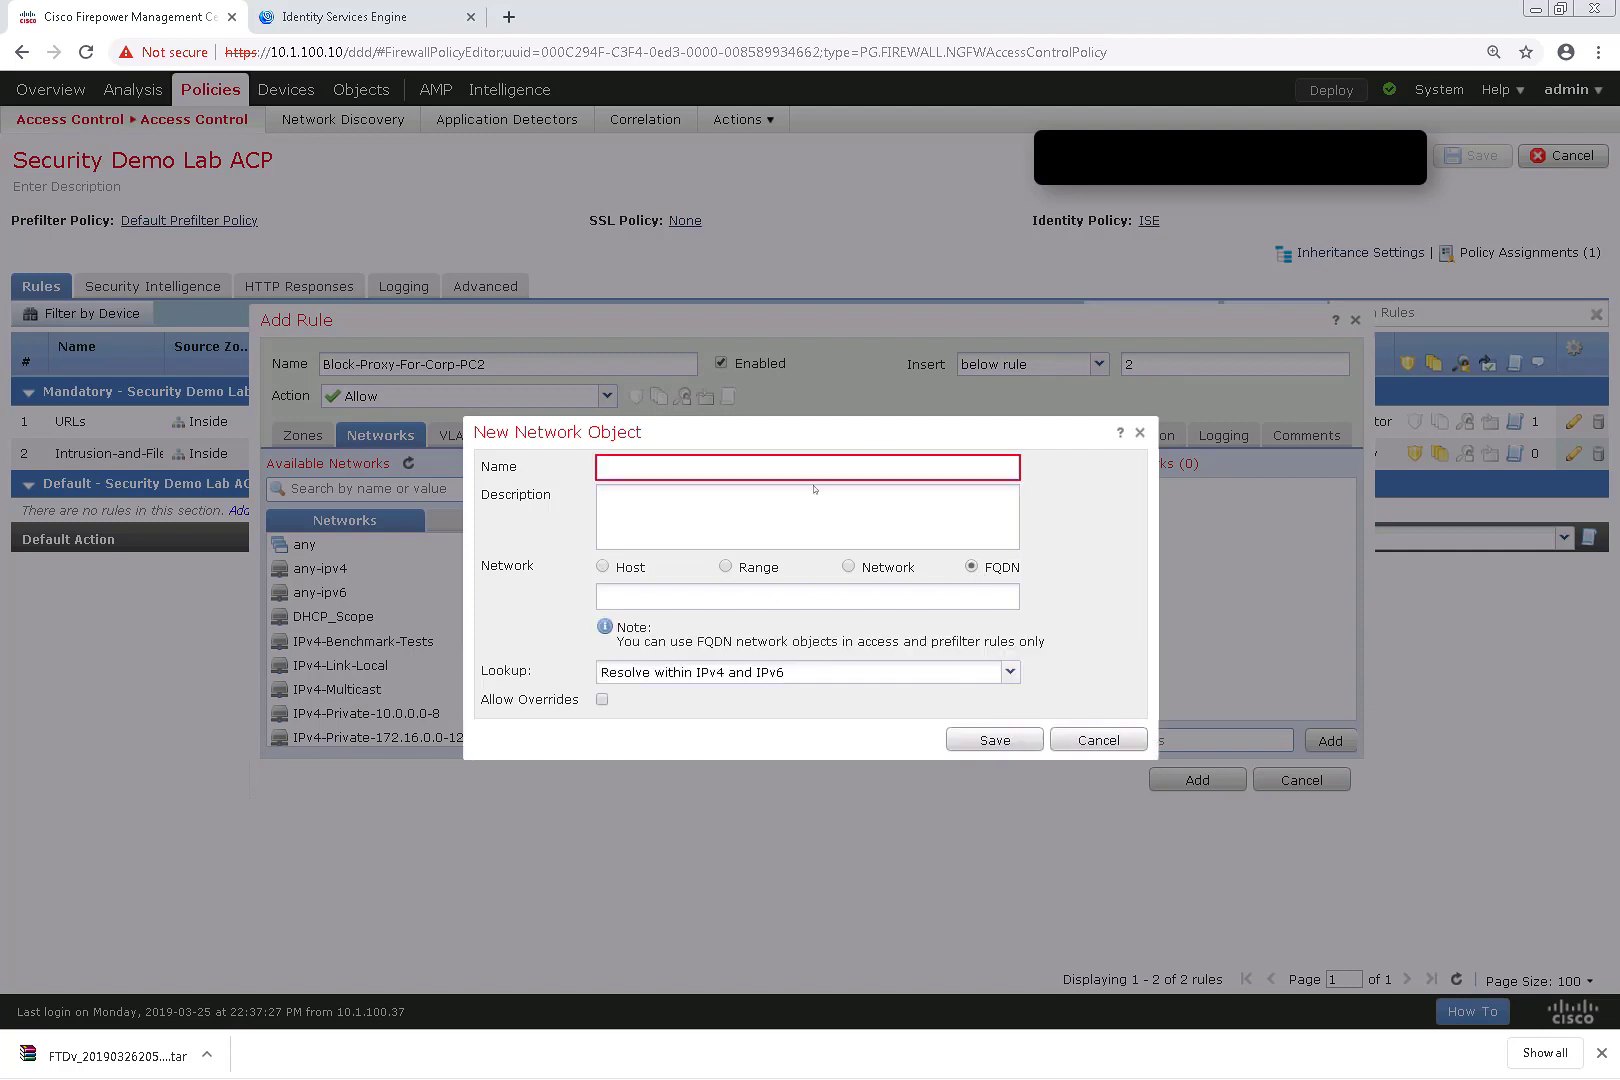
click(668, 466)
text(CORP-PC2-WIN7)
key(ctrl+a)
key(ctrl+c)
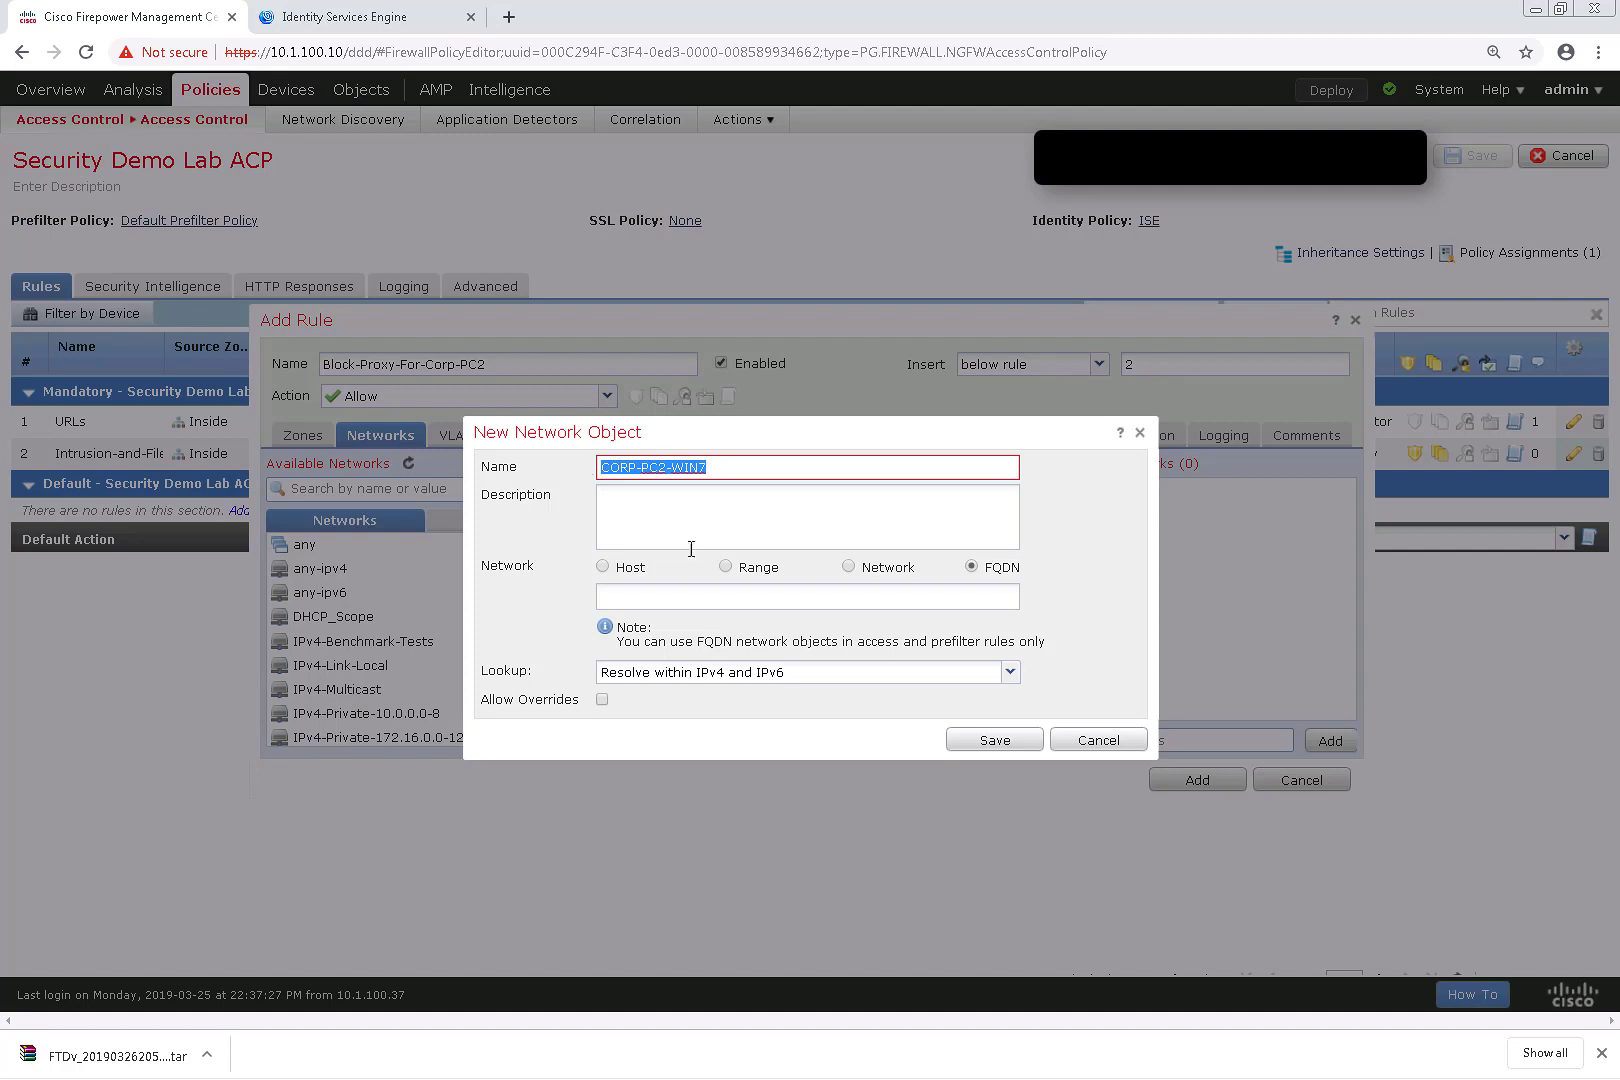
click(671, 594)
key(ctrl+v)
text(.securitydemo.net)
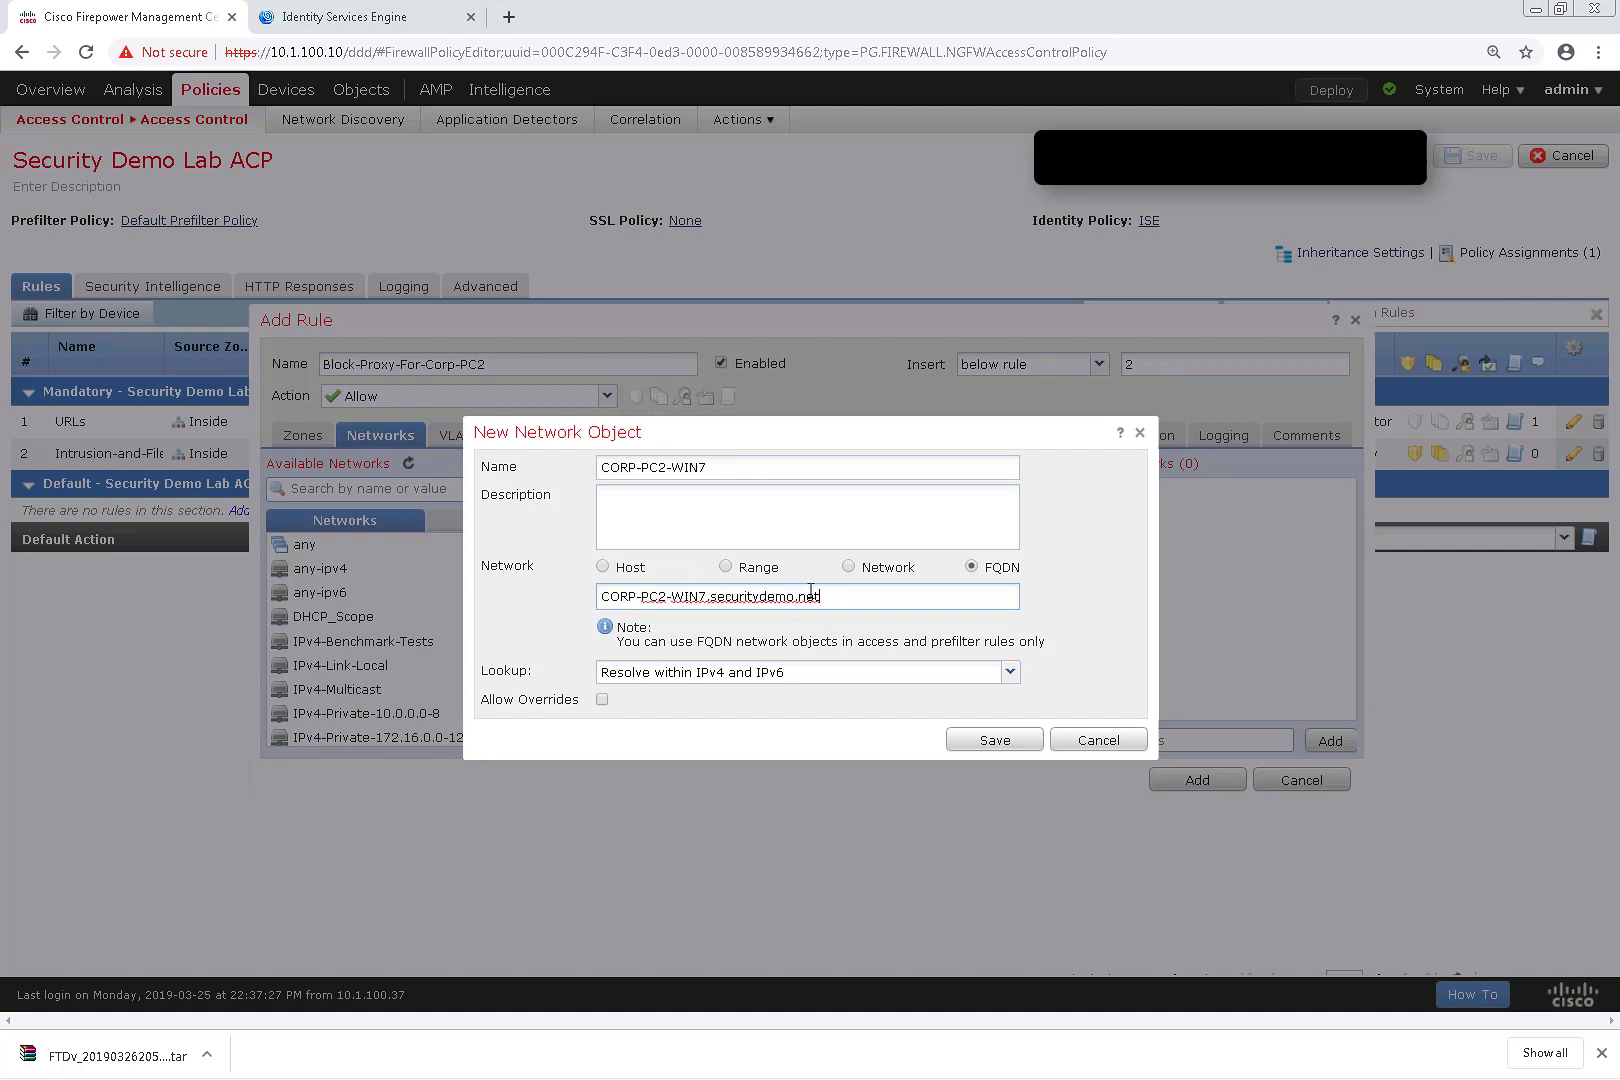
drag(822, 596, 577, 594)
- Set its lookup to resolve within IPv4 addresses only and save the object
click(731, 680)
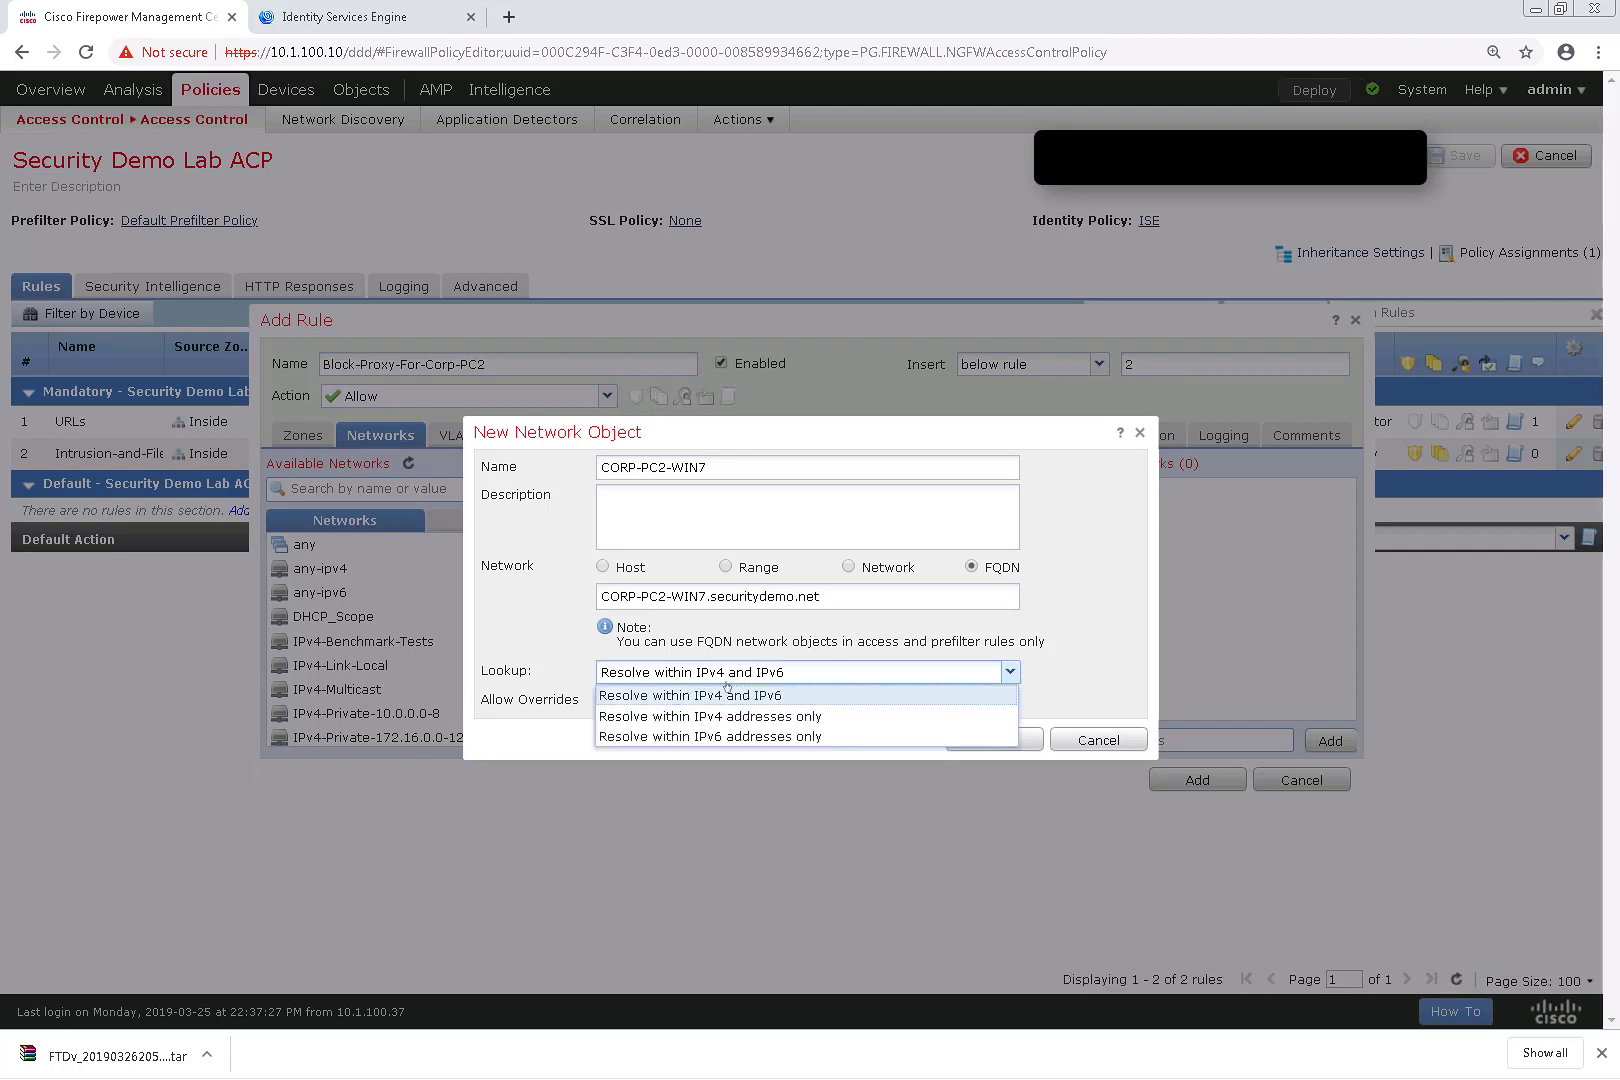
click(716, 697)
click(725, 676)
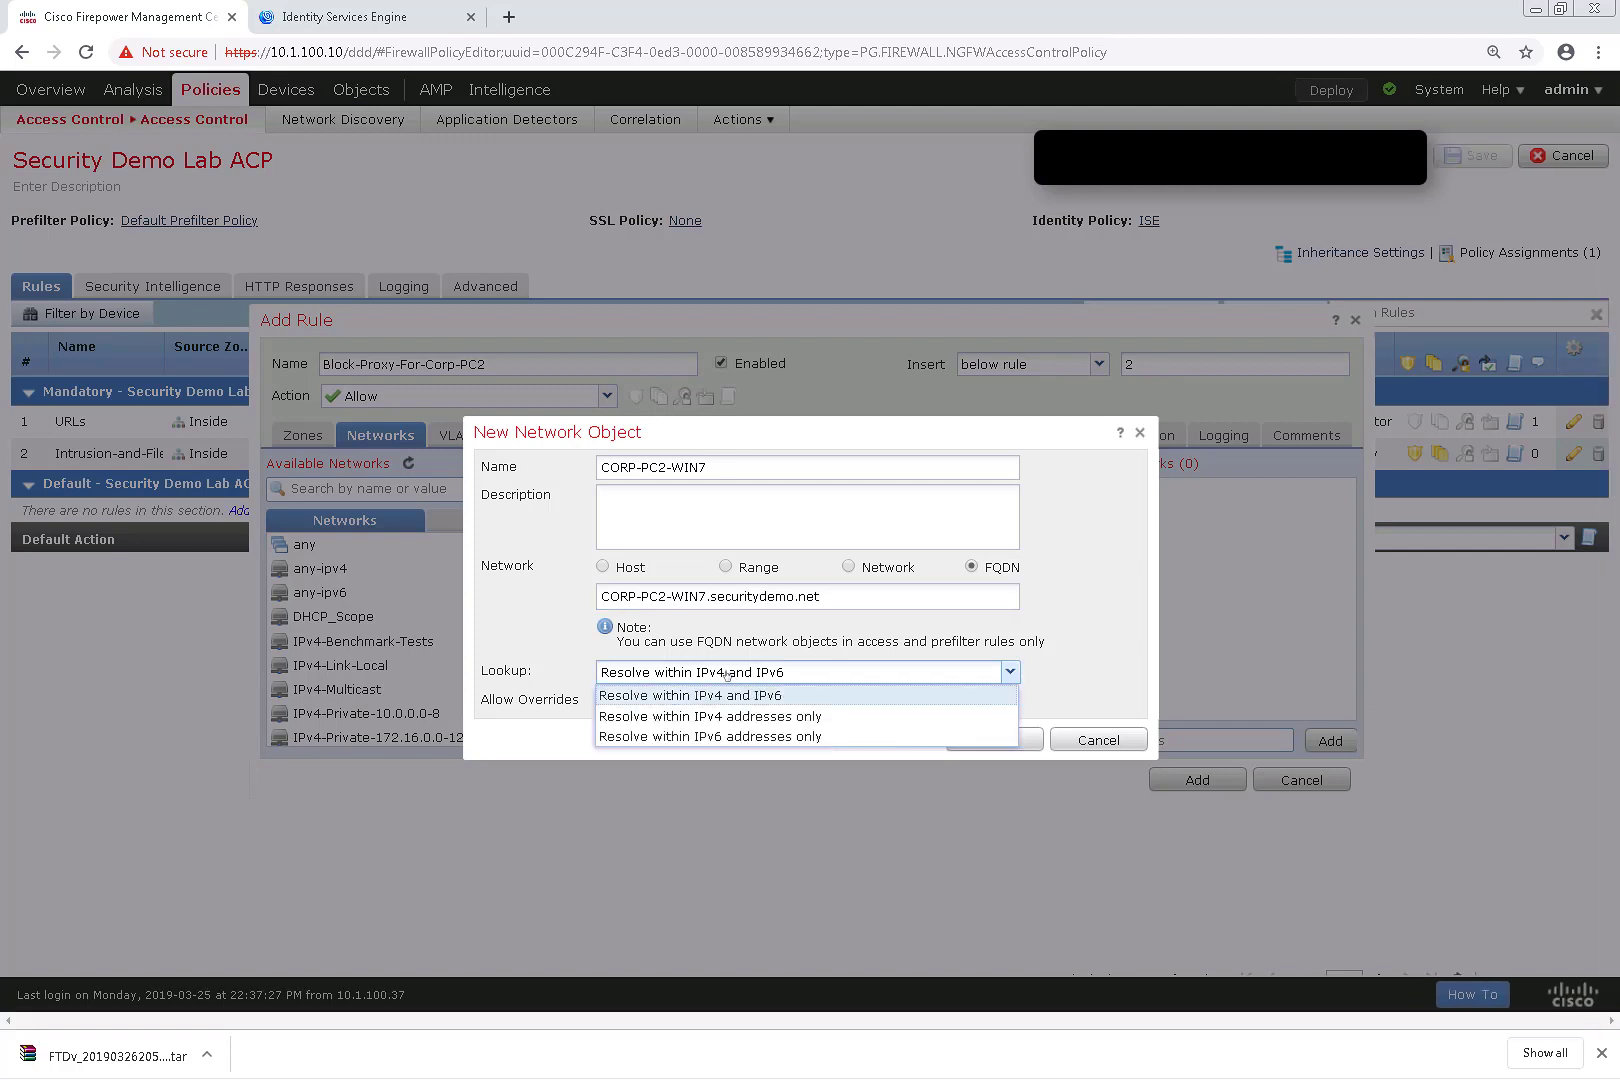
click(719, 717)
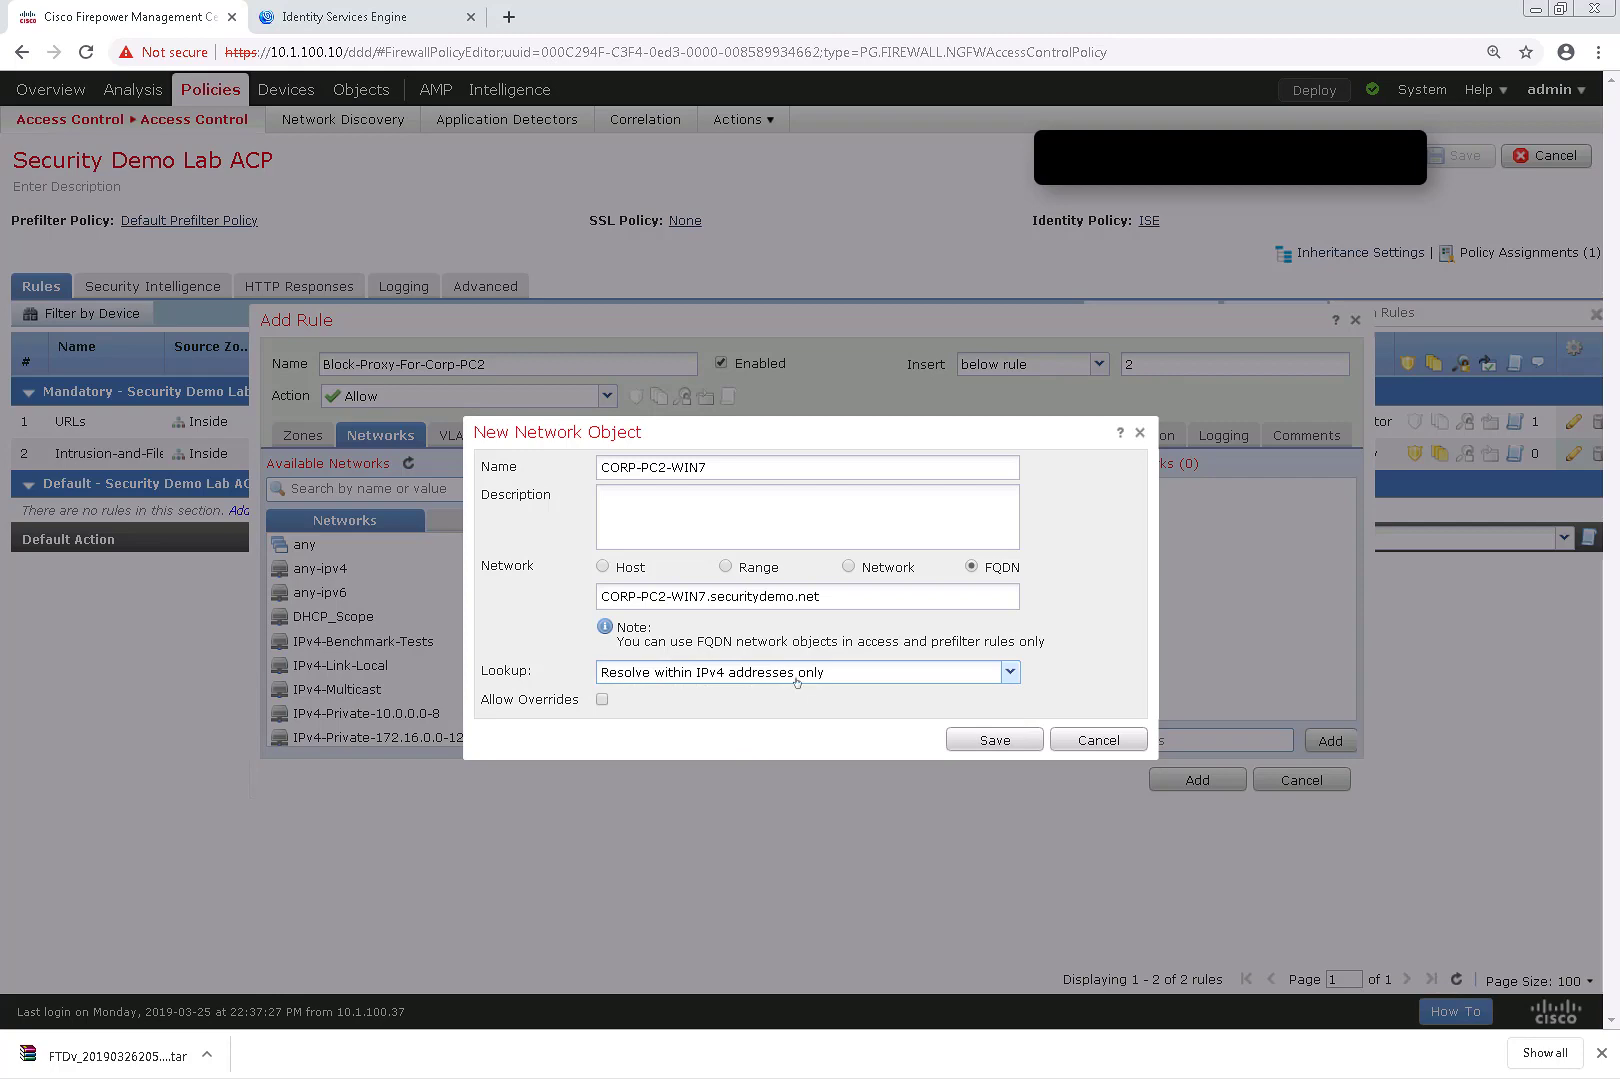
click(966, 741)
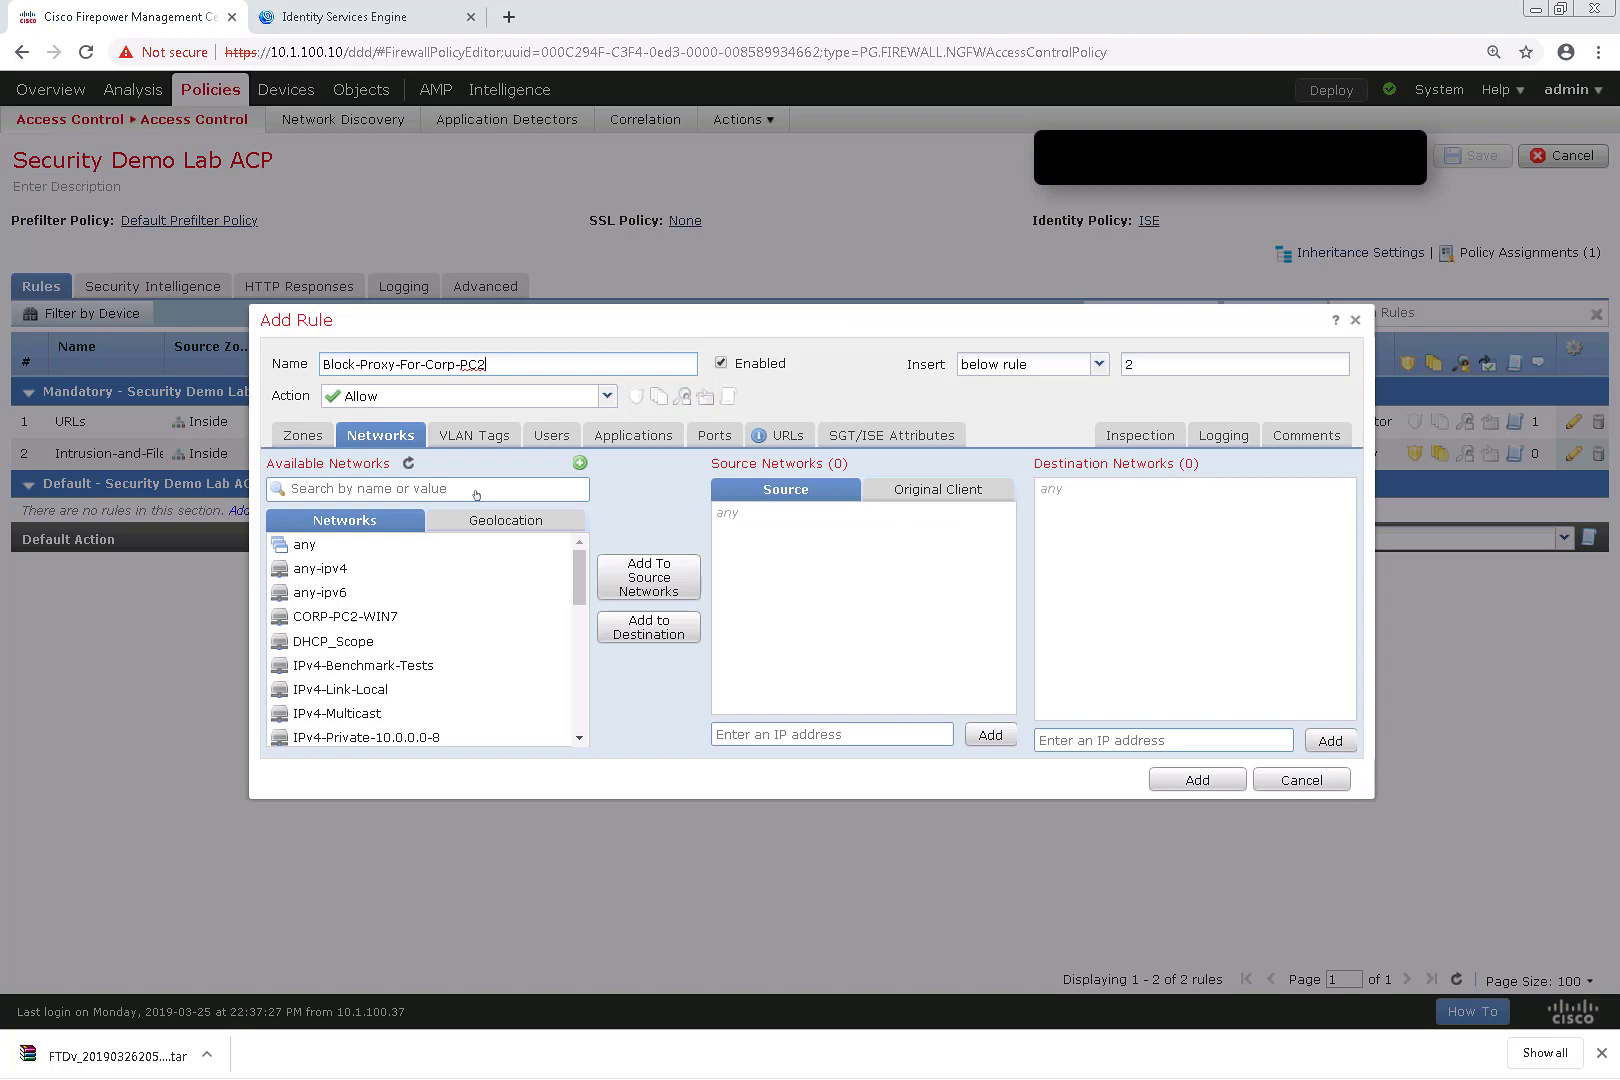
- Create and save FQDN network object Cisco-Proxy pointing to proxy.esl.cisco.com
click(581, 464)
click(581, 464)
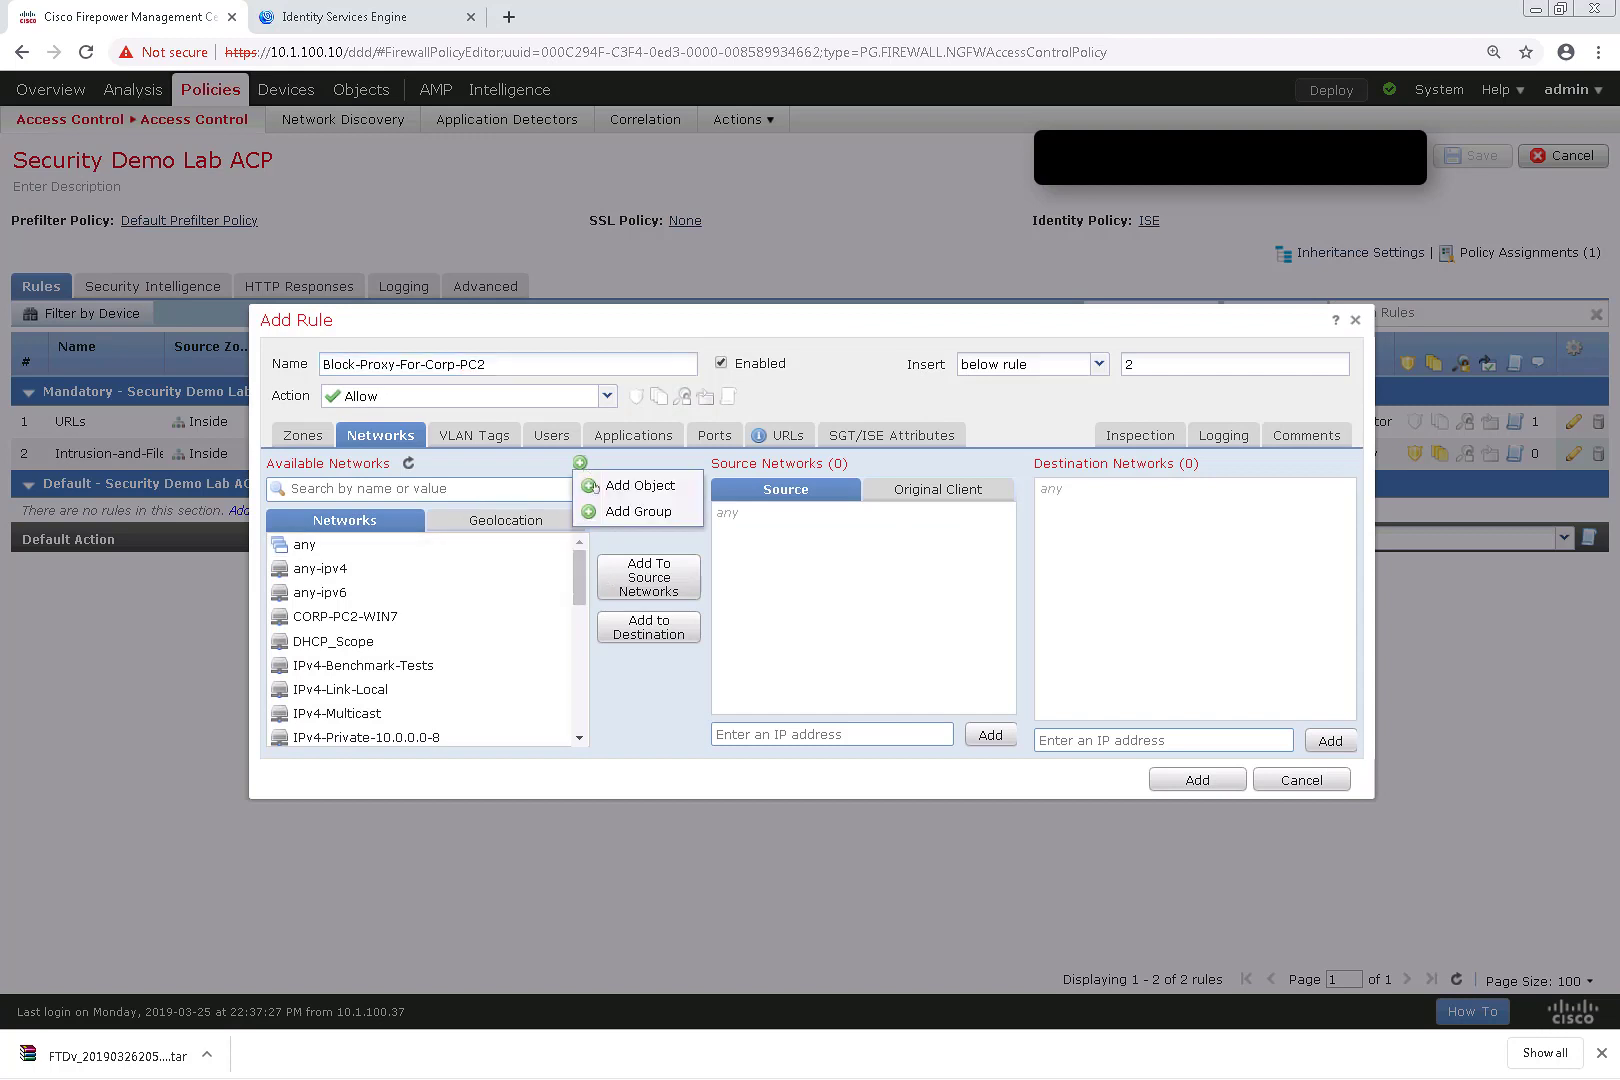
click(632, 481)
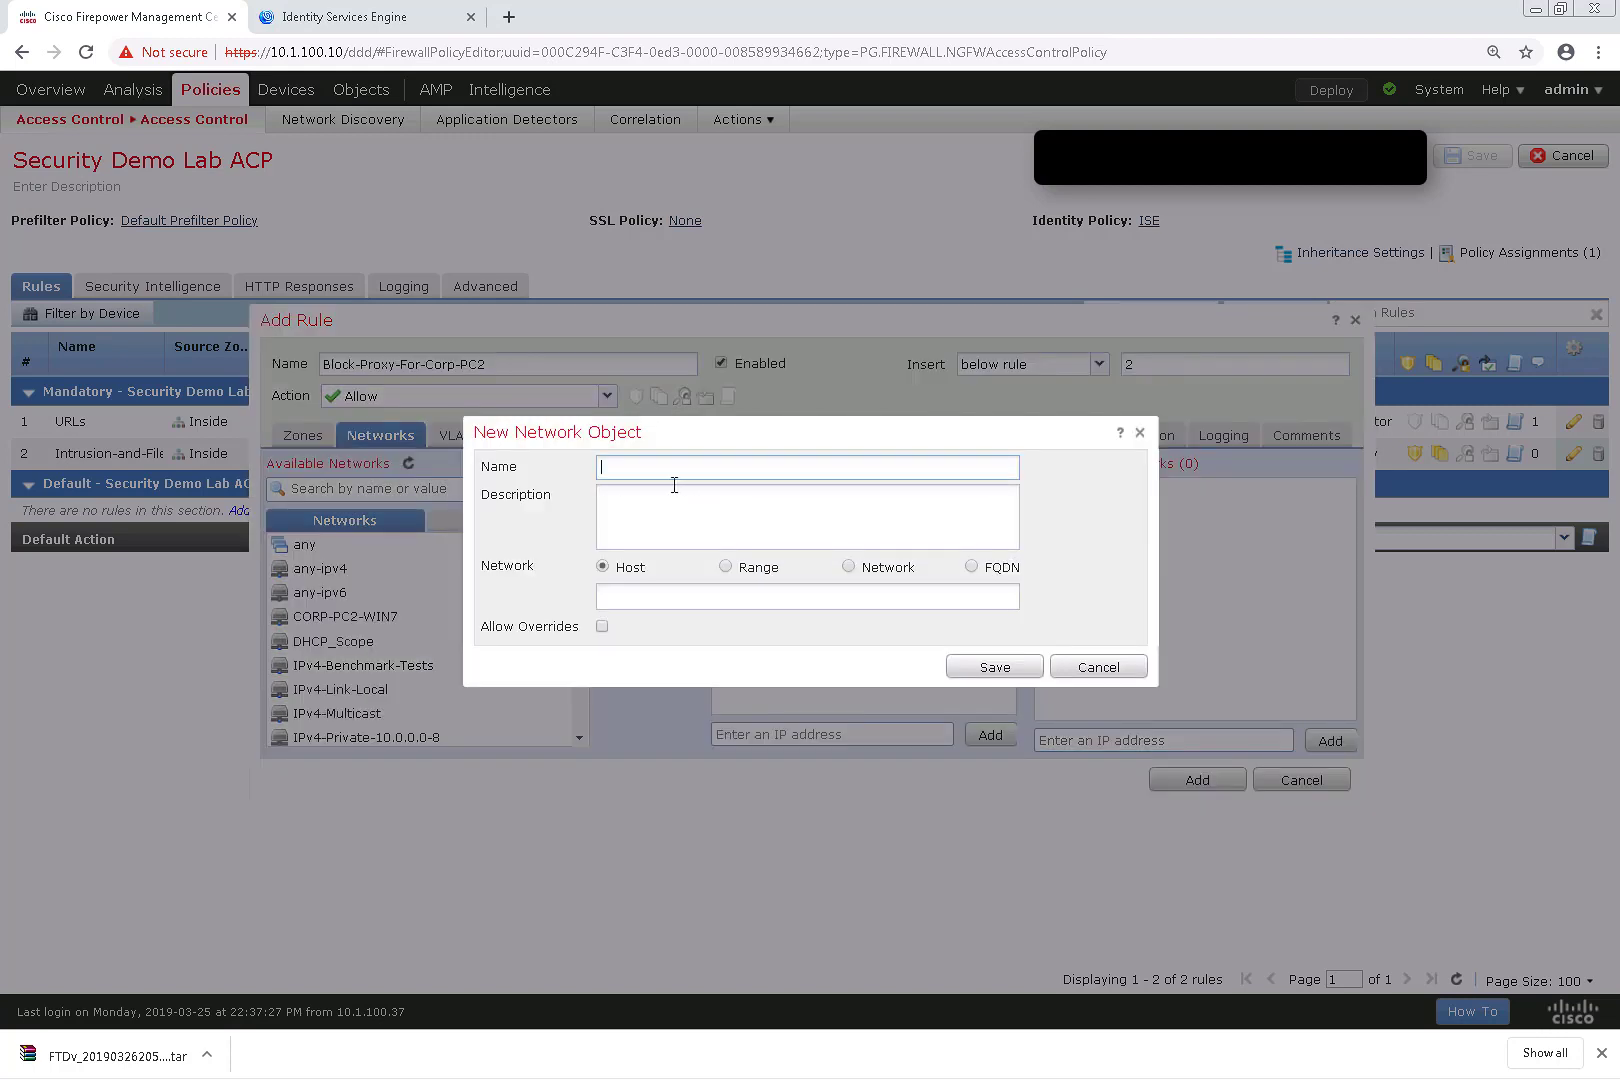
text(Cisco-Proxy)
click(970, 567)
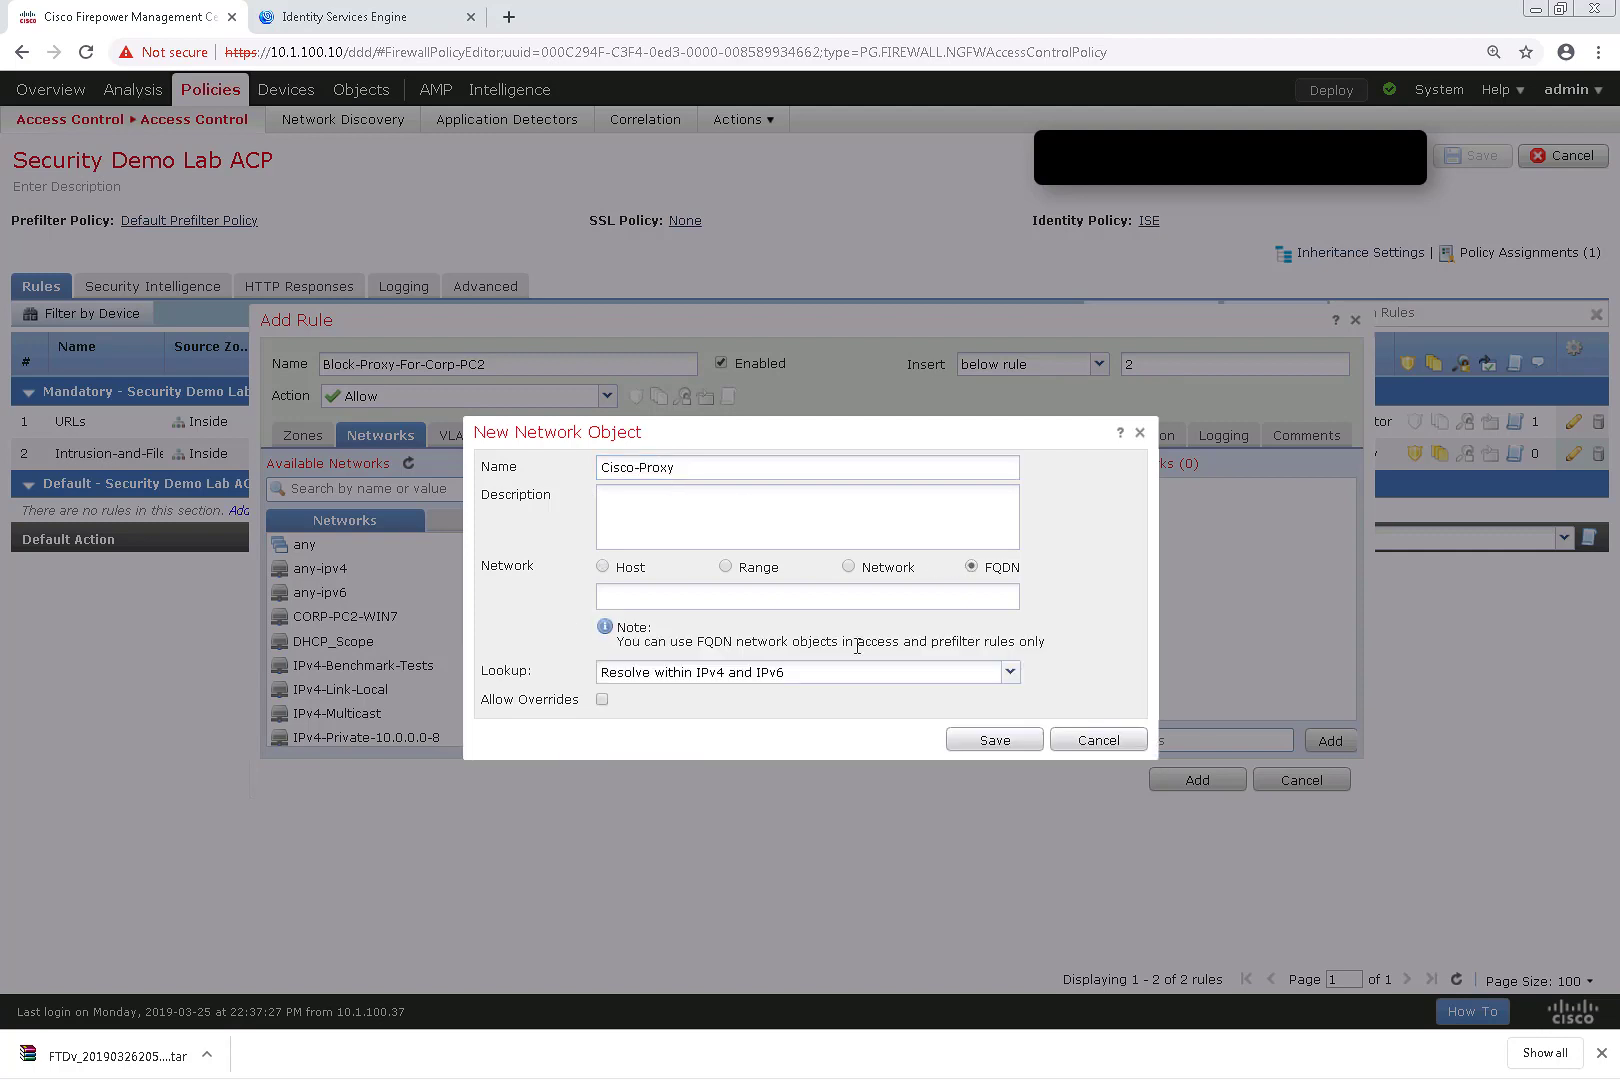
click(686, 597)
text(proxy.esl.cisco.com)
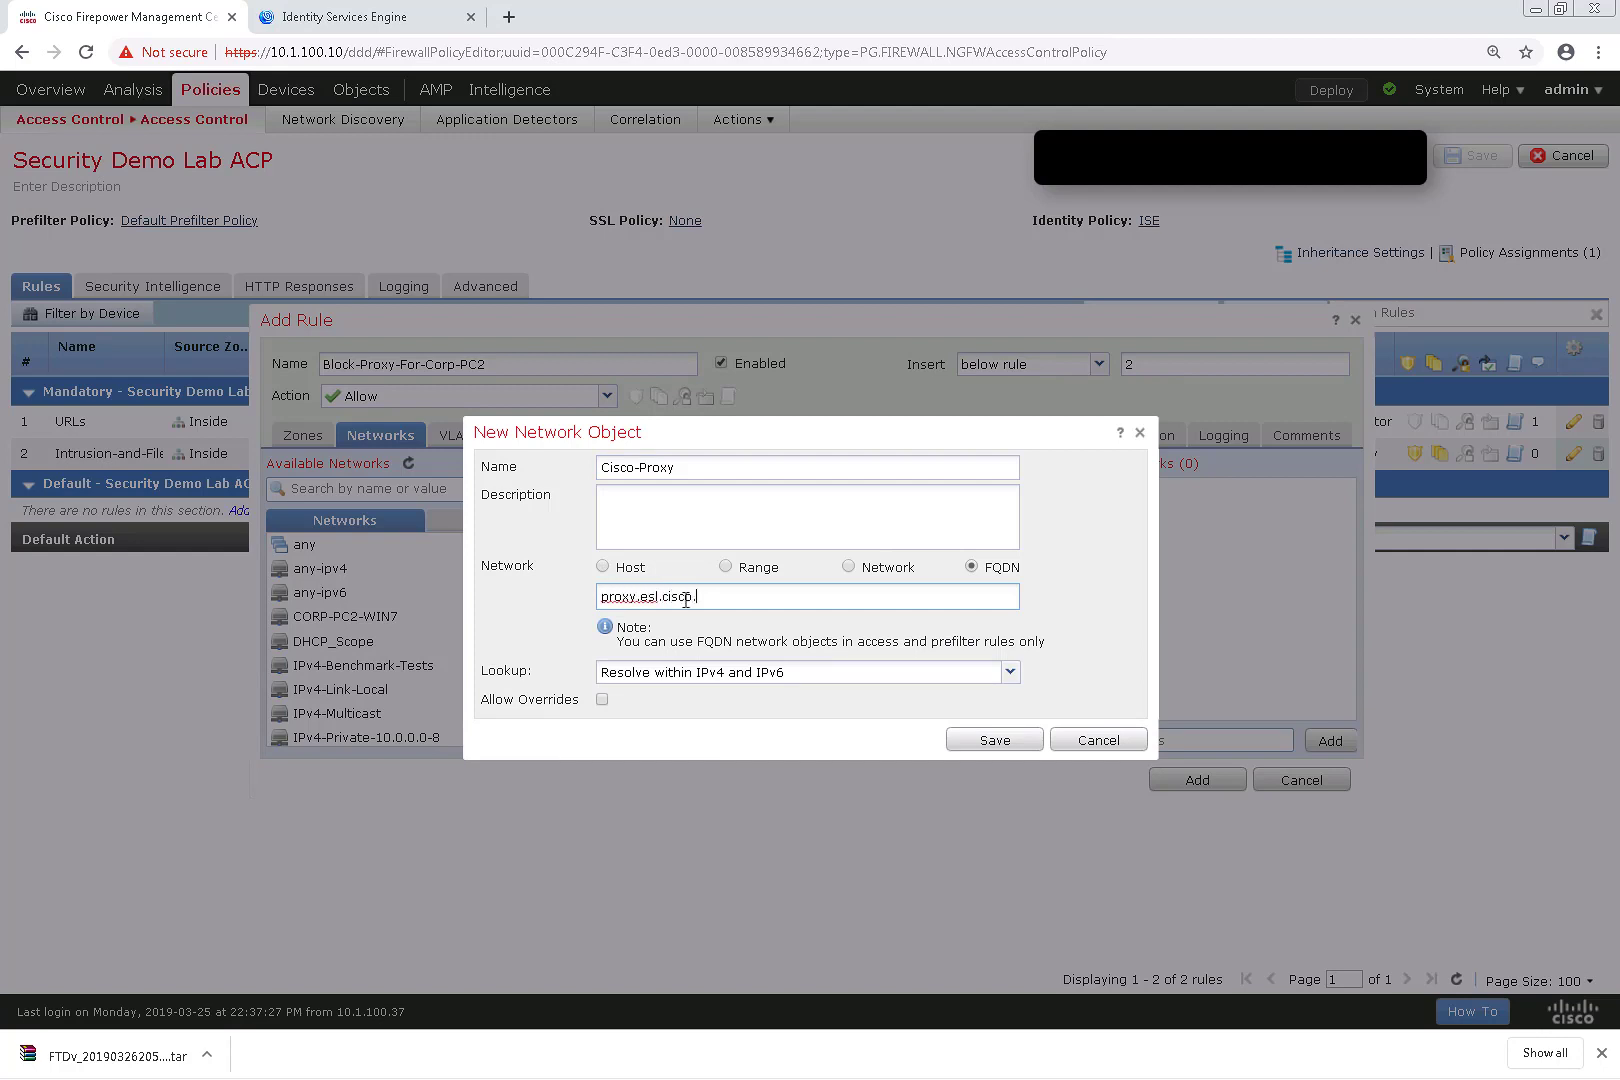
drag(756, 603, 575, 601)
click(998, 737)
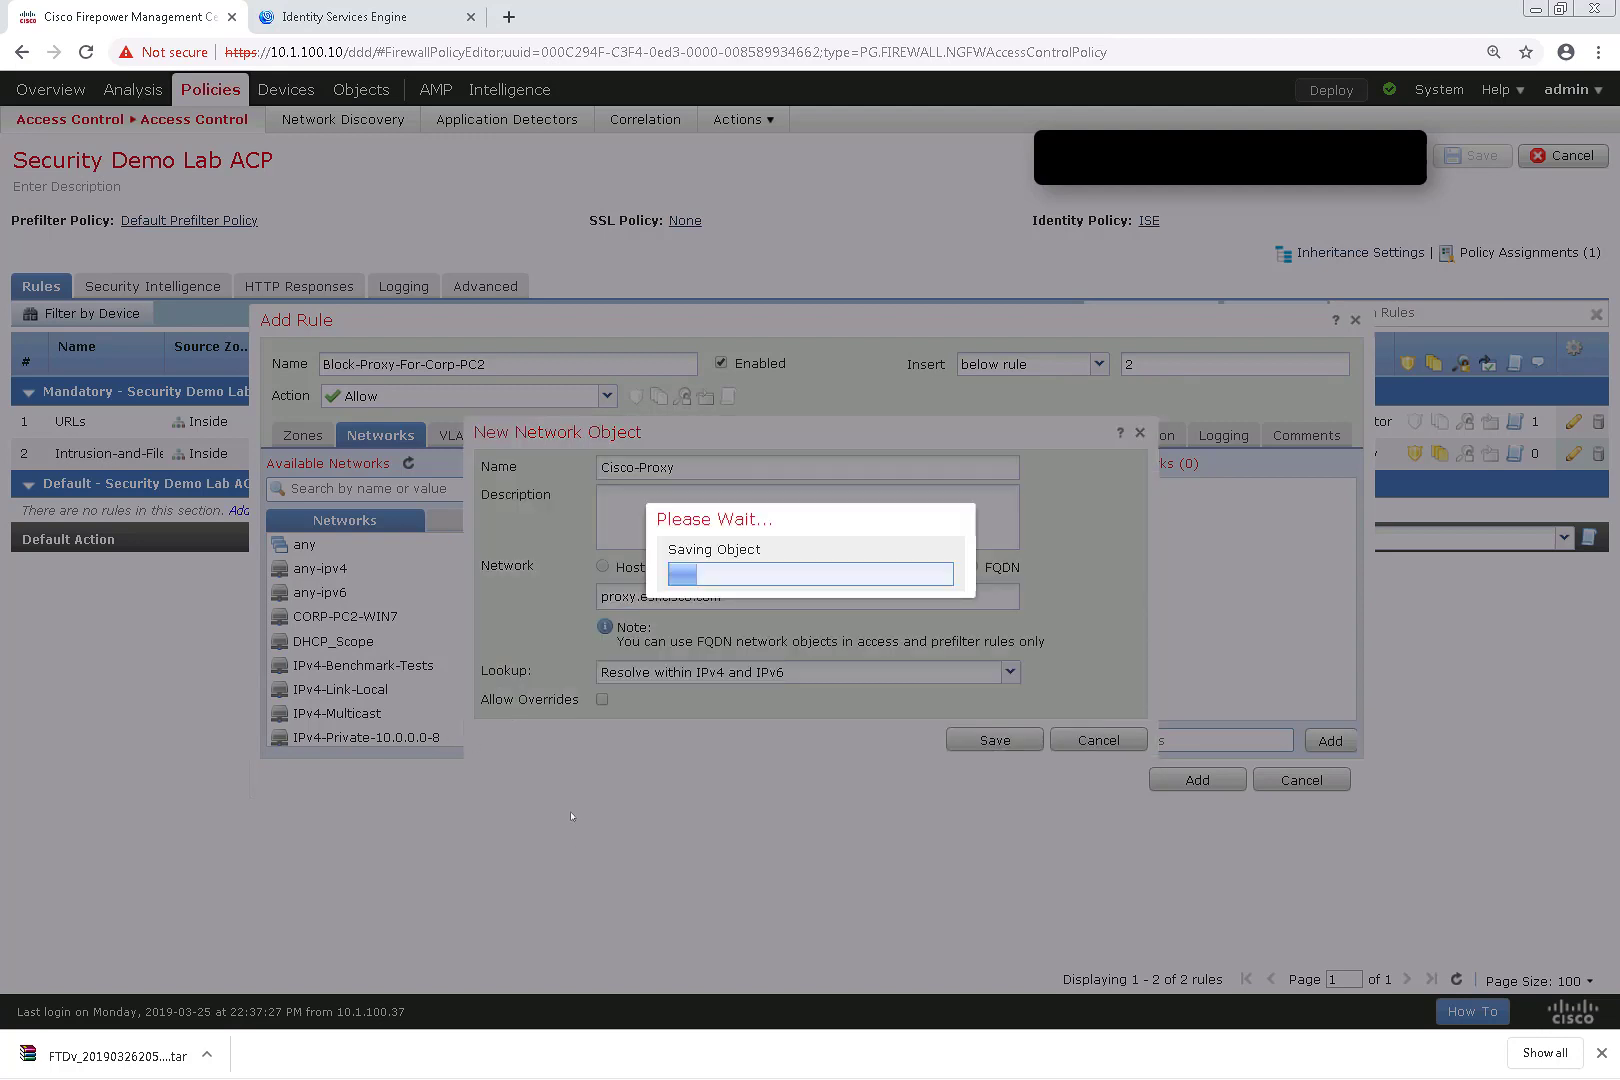
scroll(560, 680, down, 7)
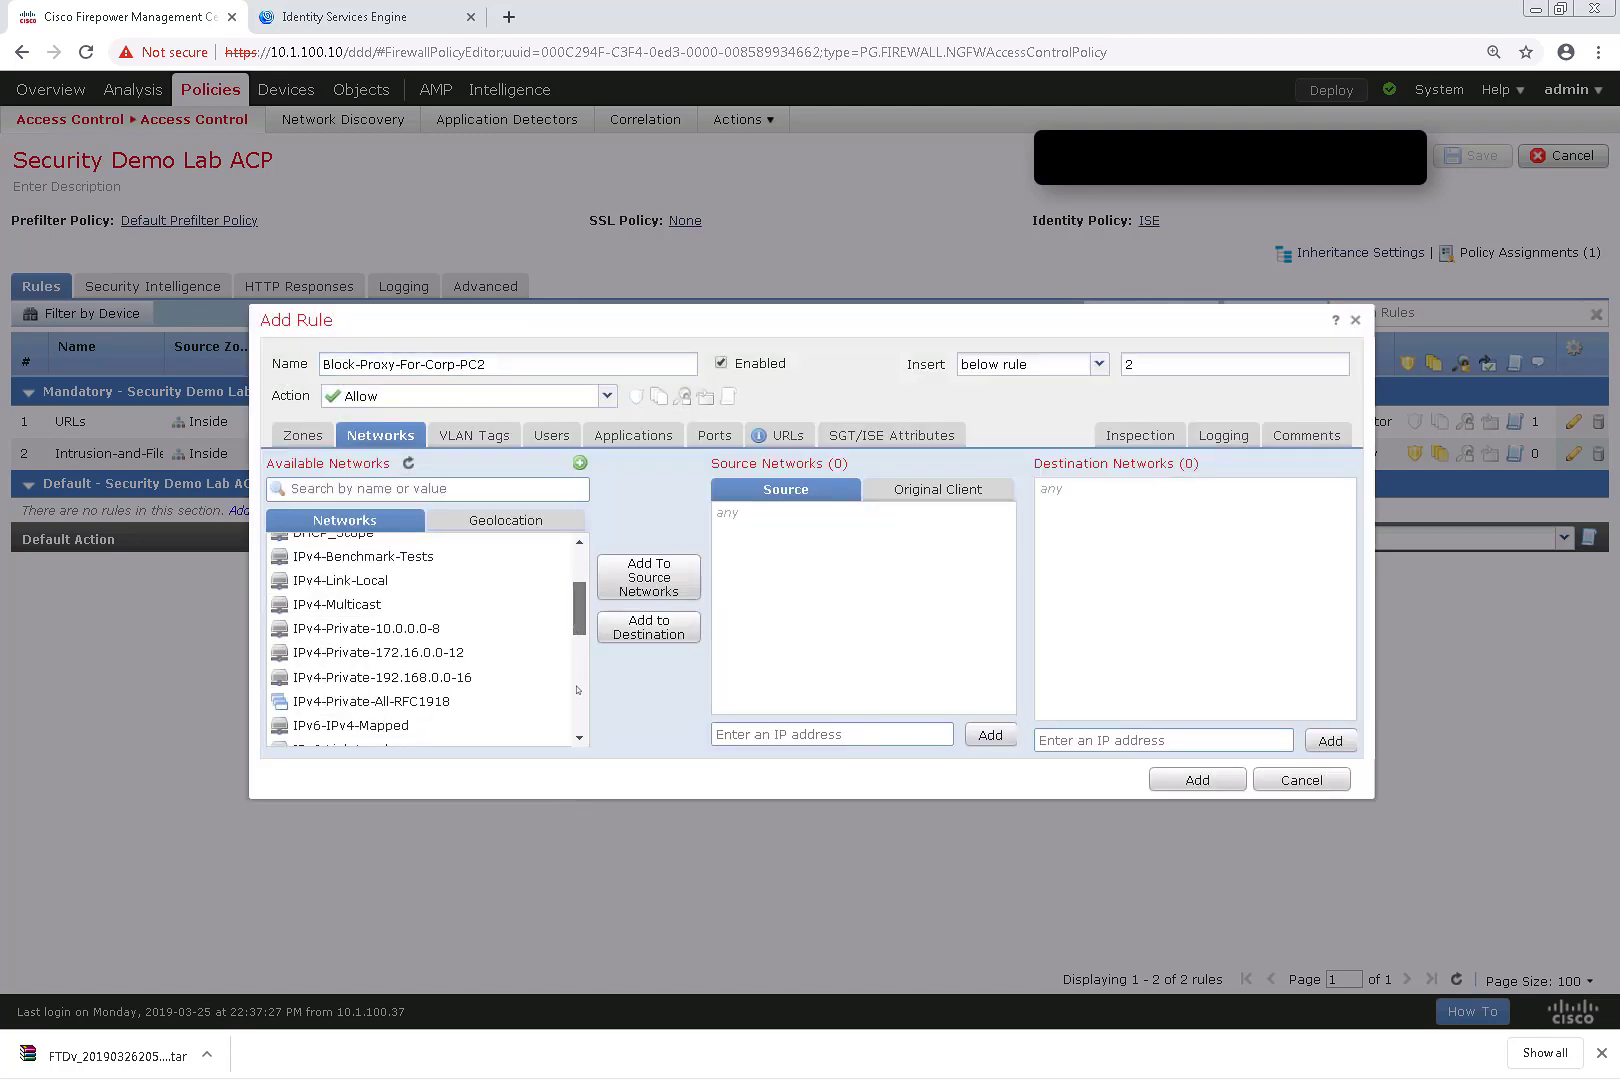
scroll(450, 650, up, 7)
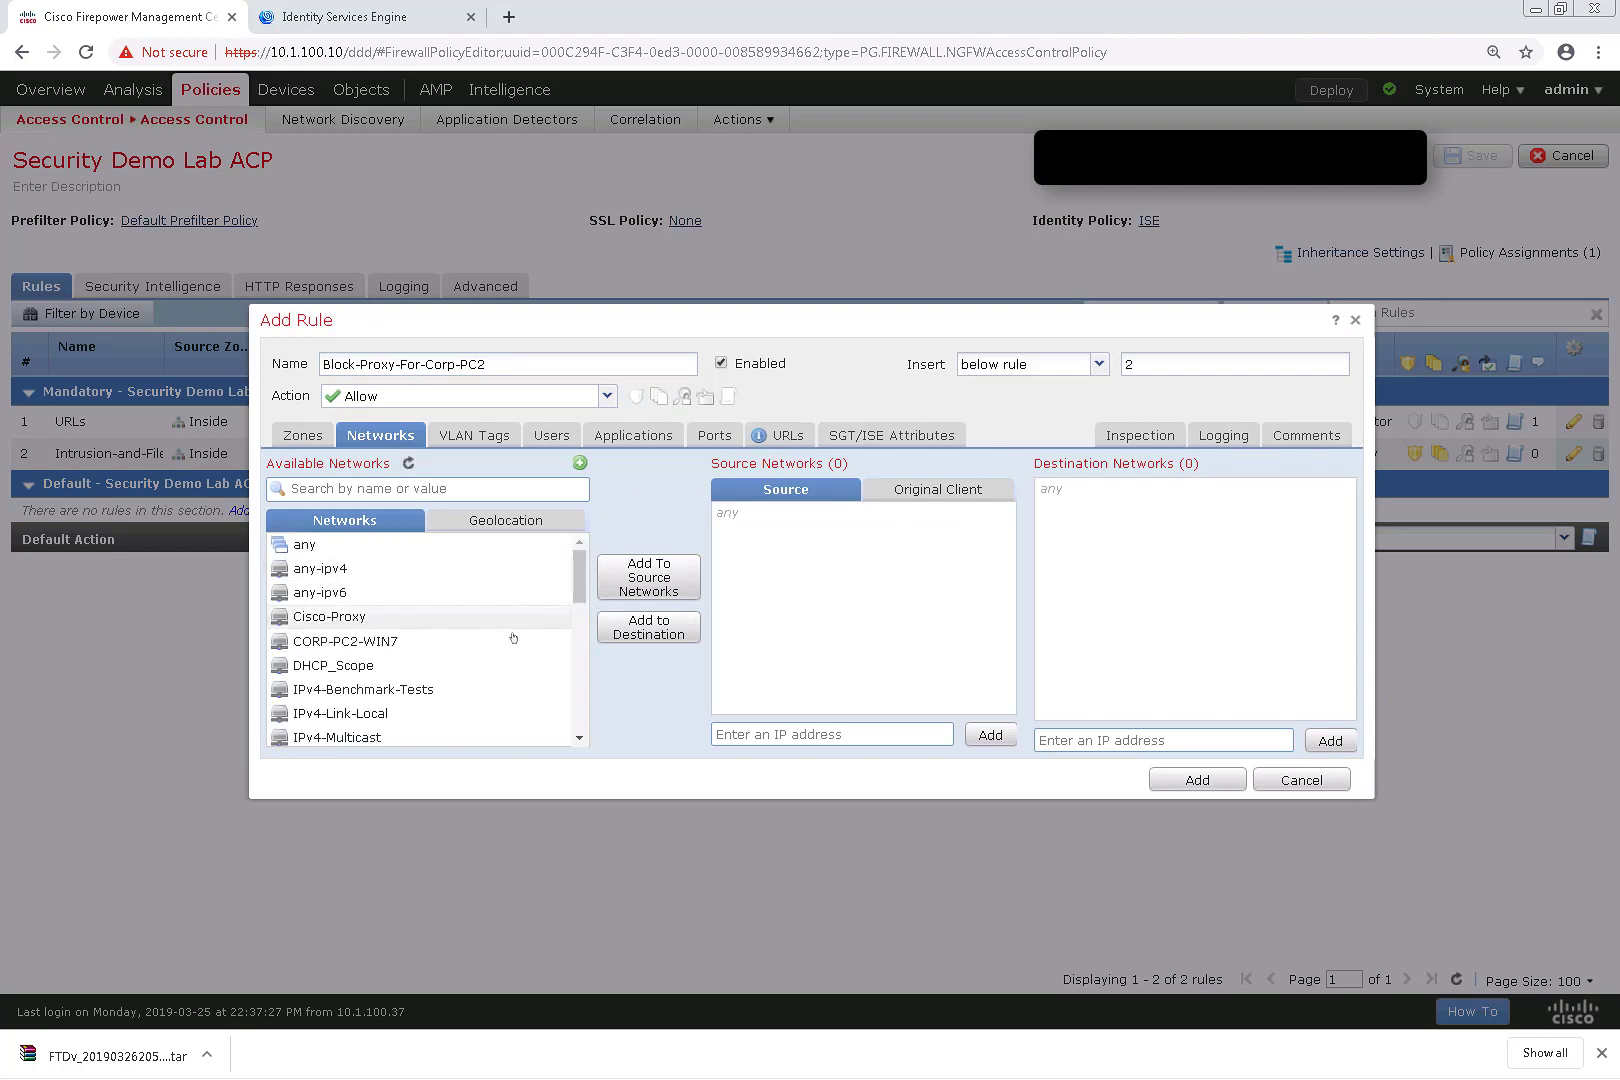
scroll(556, 632, down, 3)
- Set CORP-PC2-WIN7 as the rule's source network and Cisco-Proxy as its destination
drag(579, 646, 577, 576)
click(412, 637)
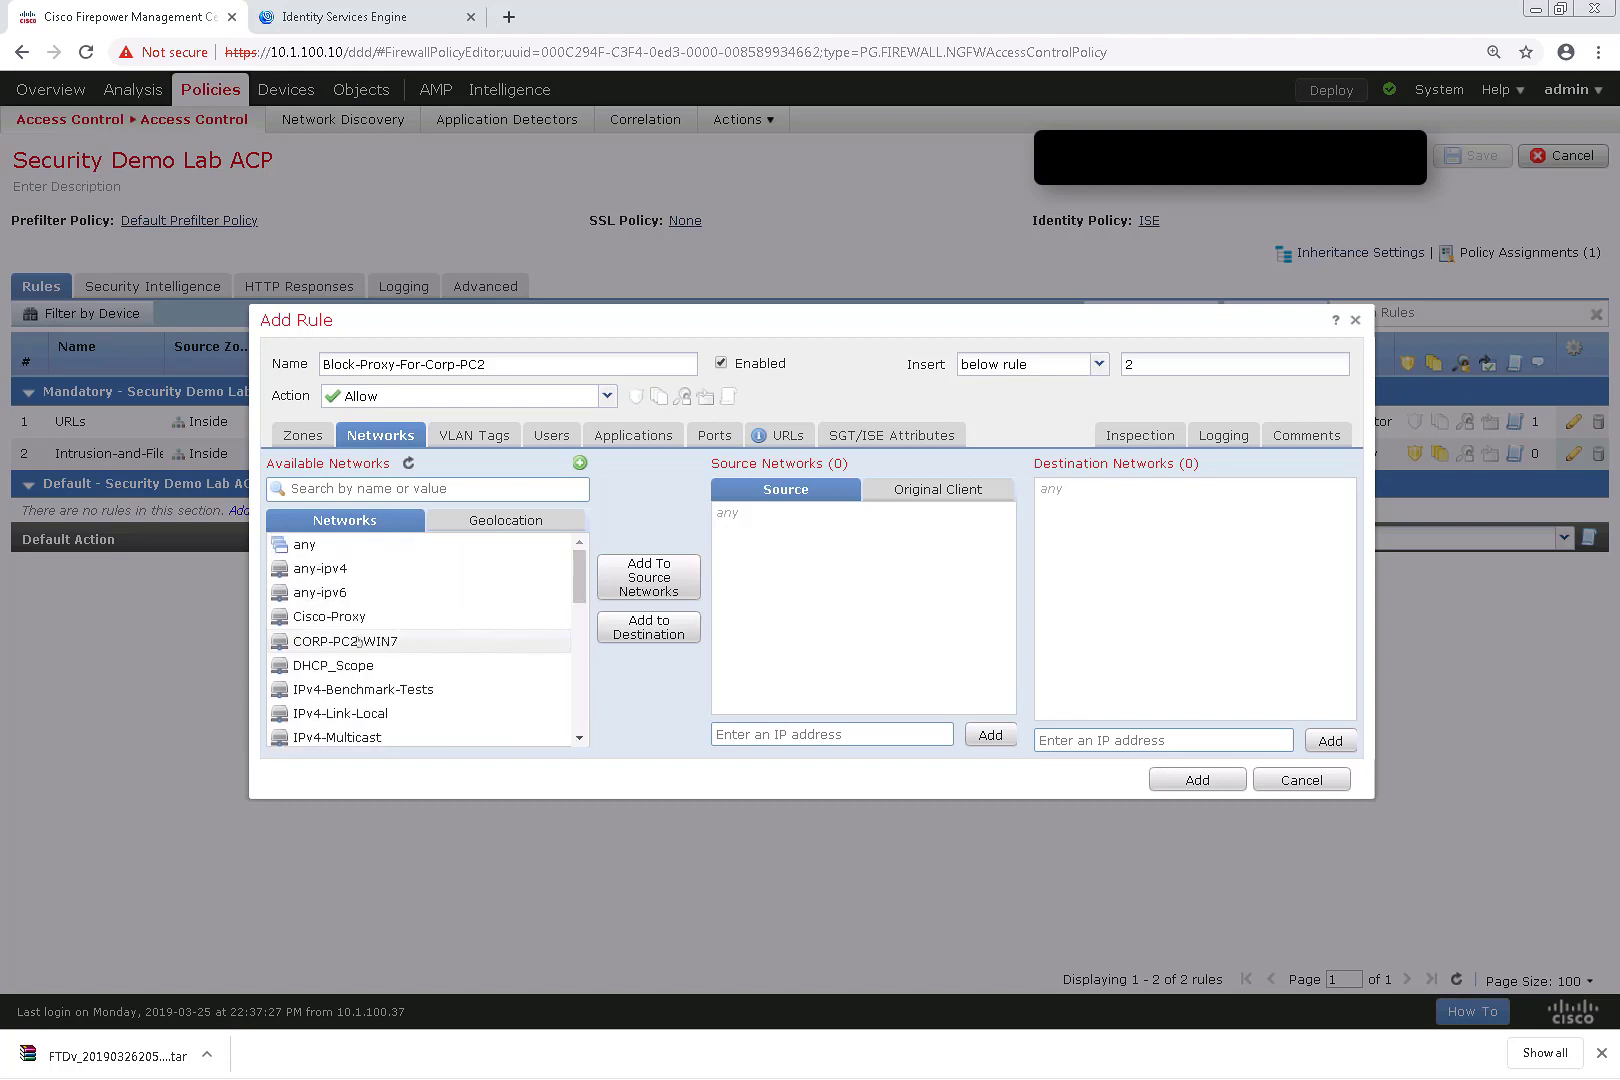
click(650, 578)
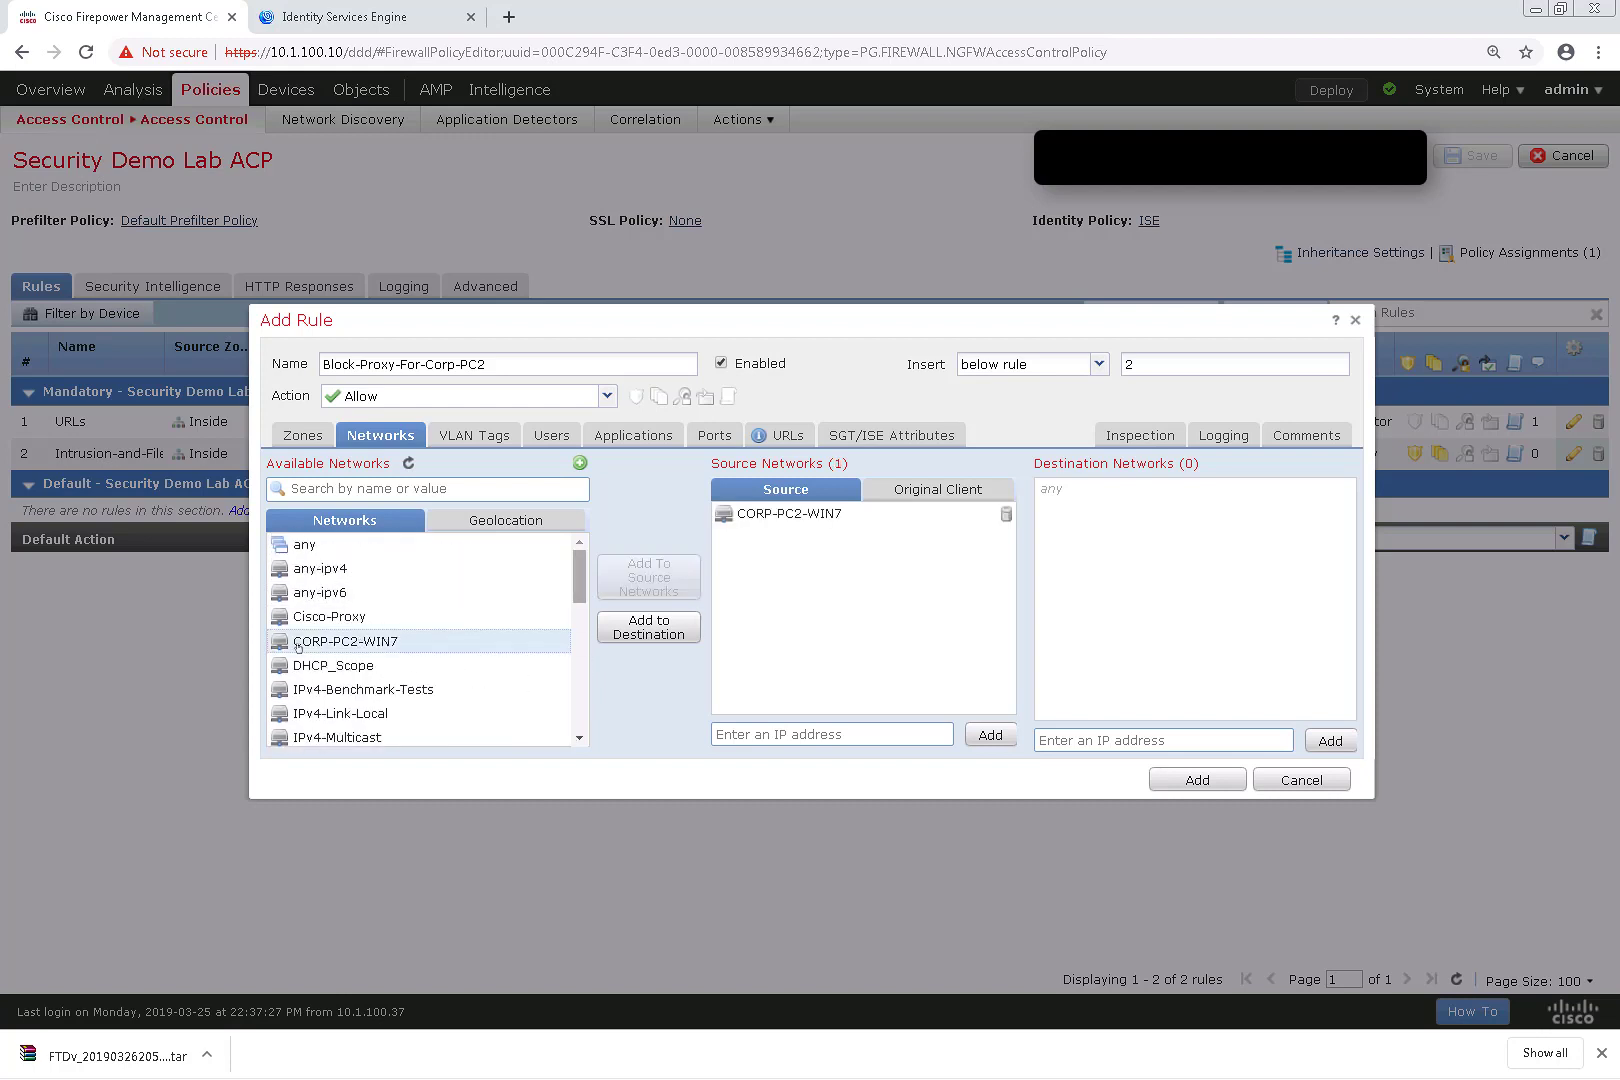
click(347, 618)
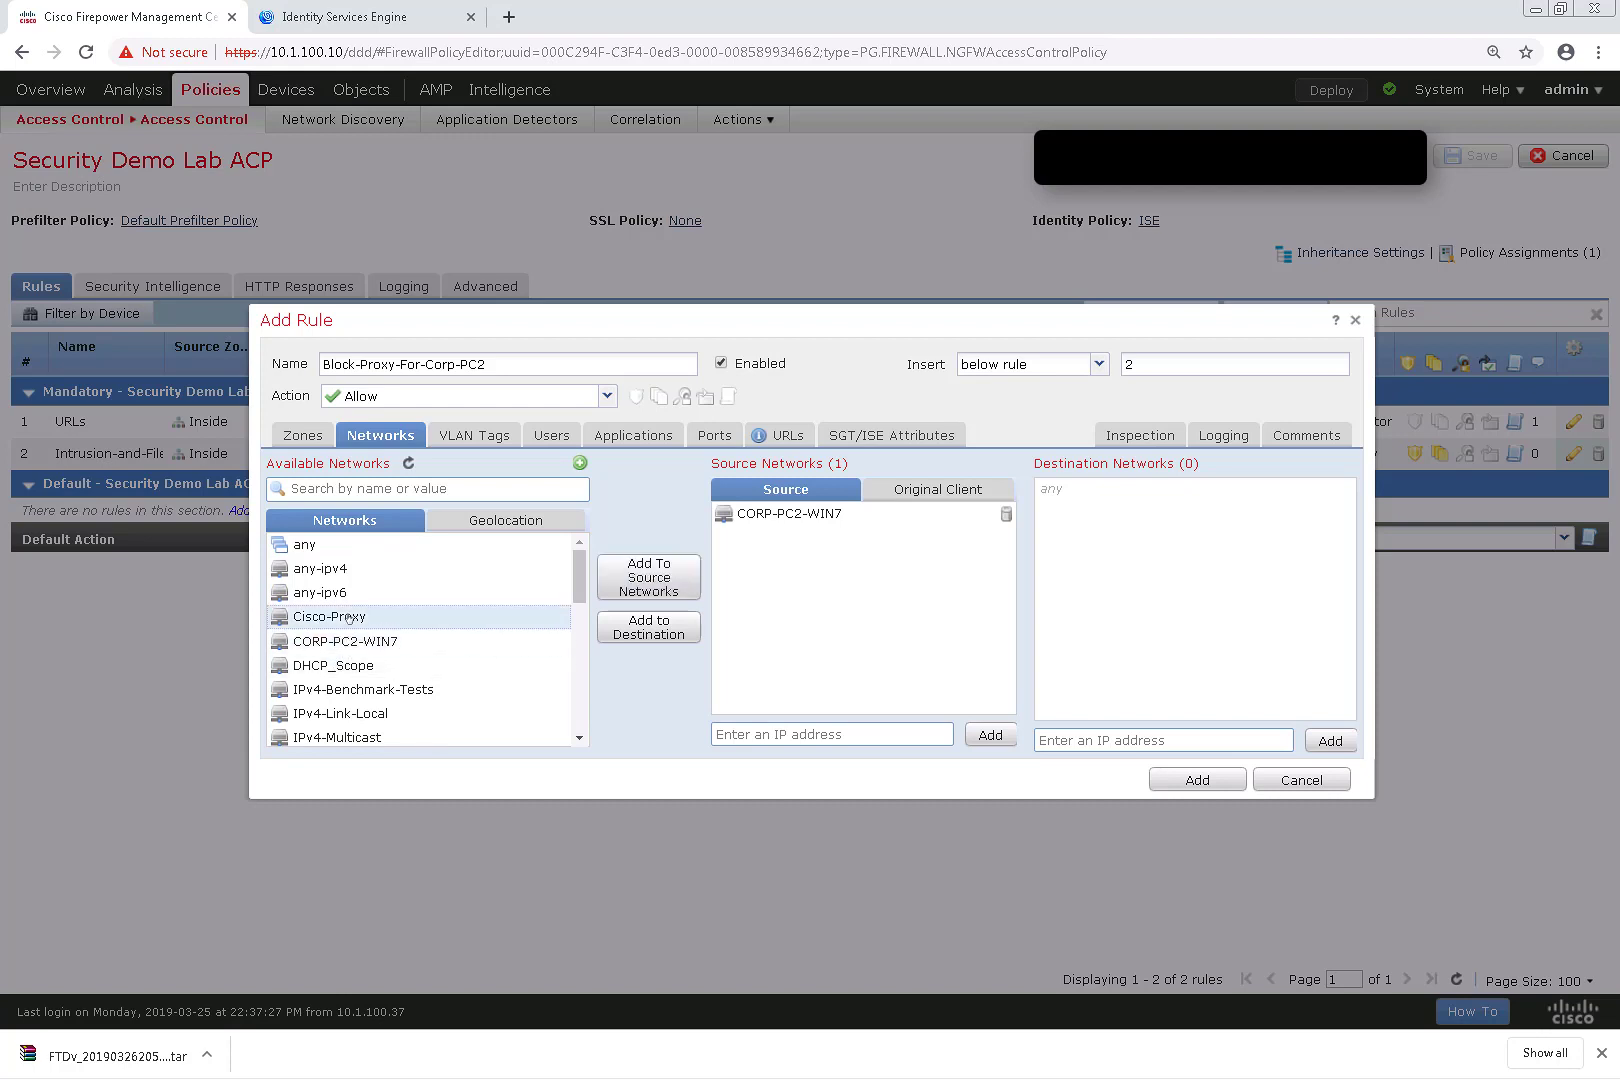
click(638, 630)
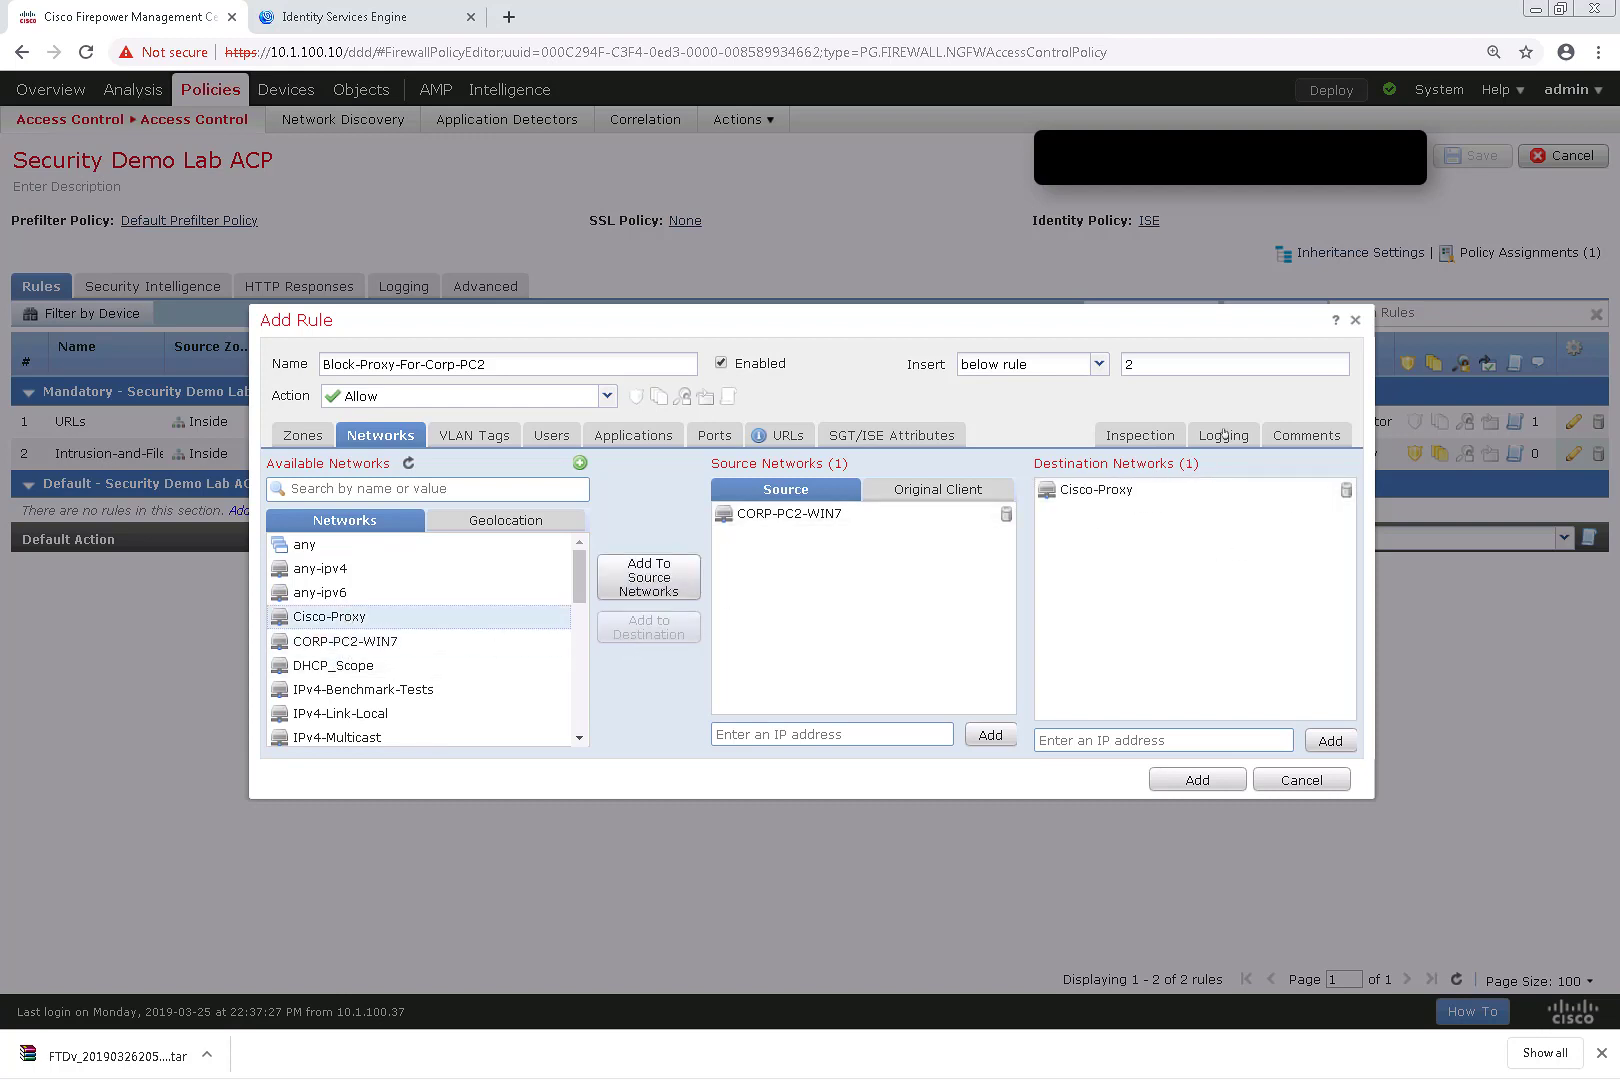
- Set the action to Block with reset, log at beginning of connection, and add the rule
click(597, 397)
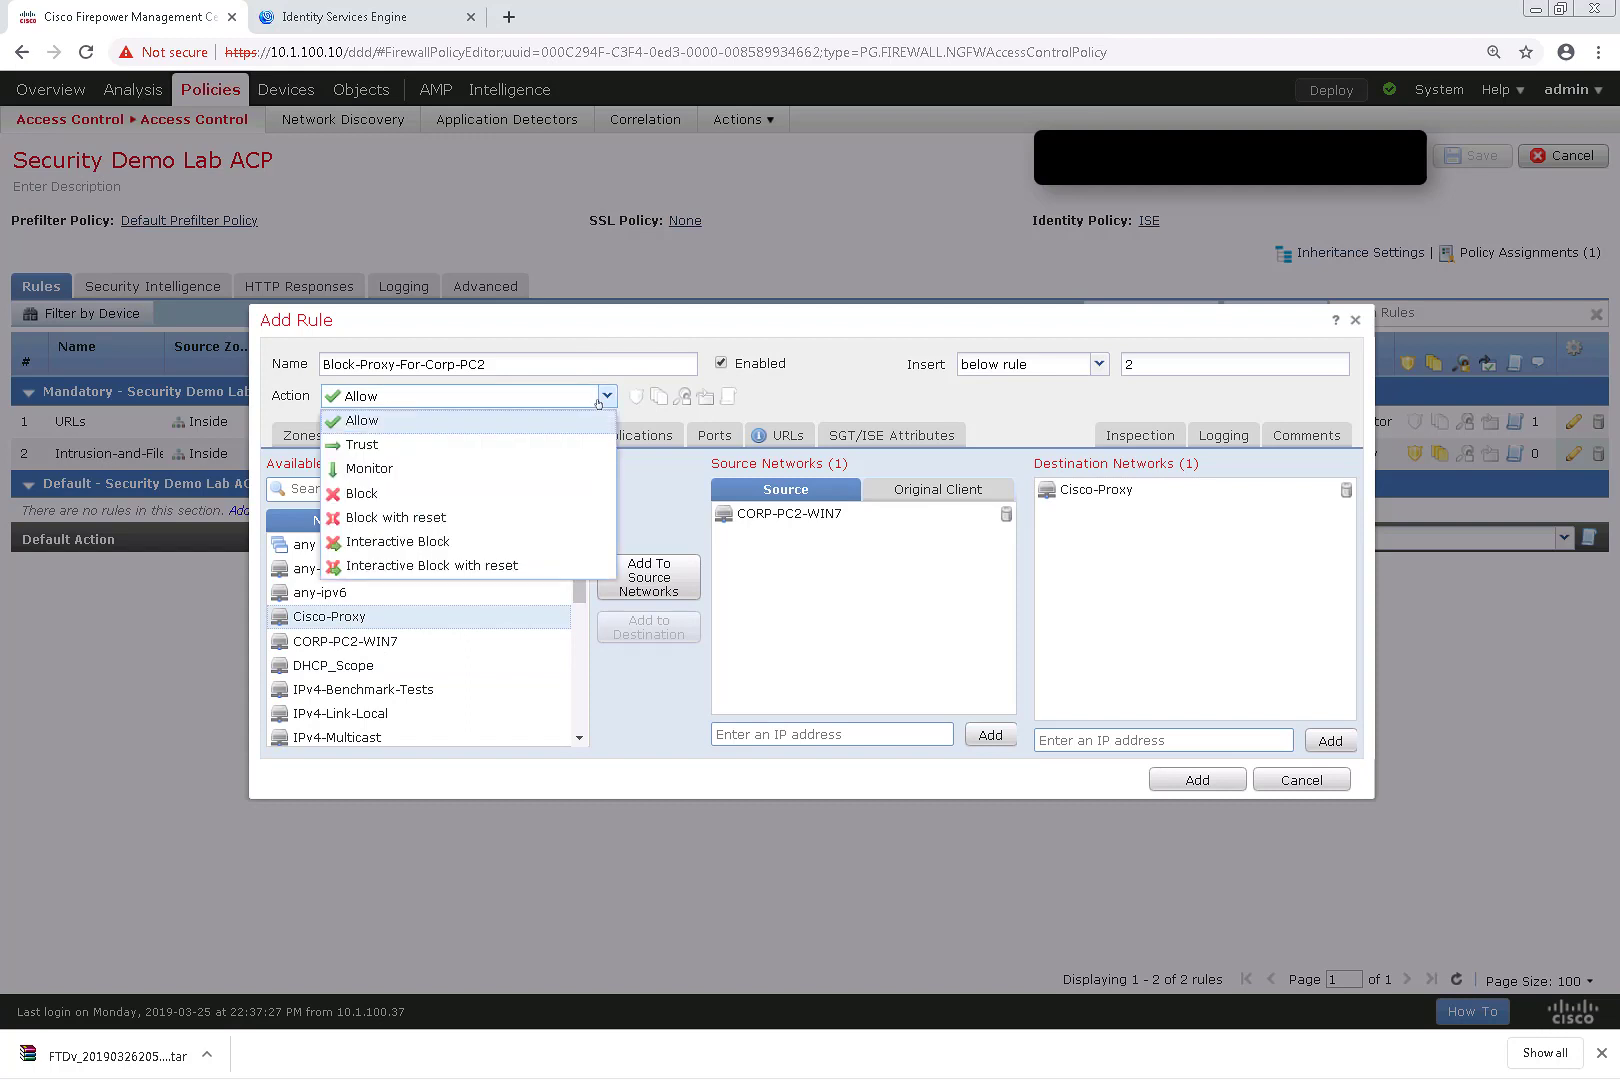
click(458, 518)
click(1212, 437)
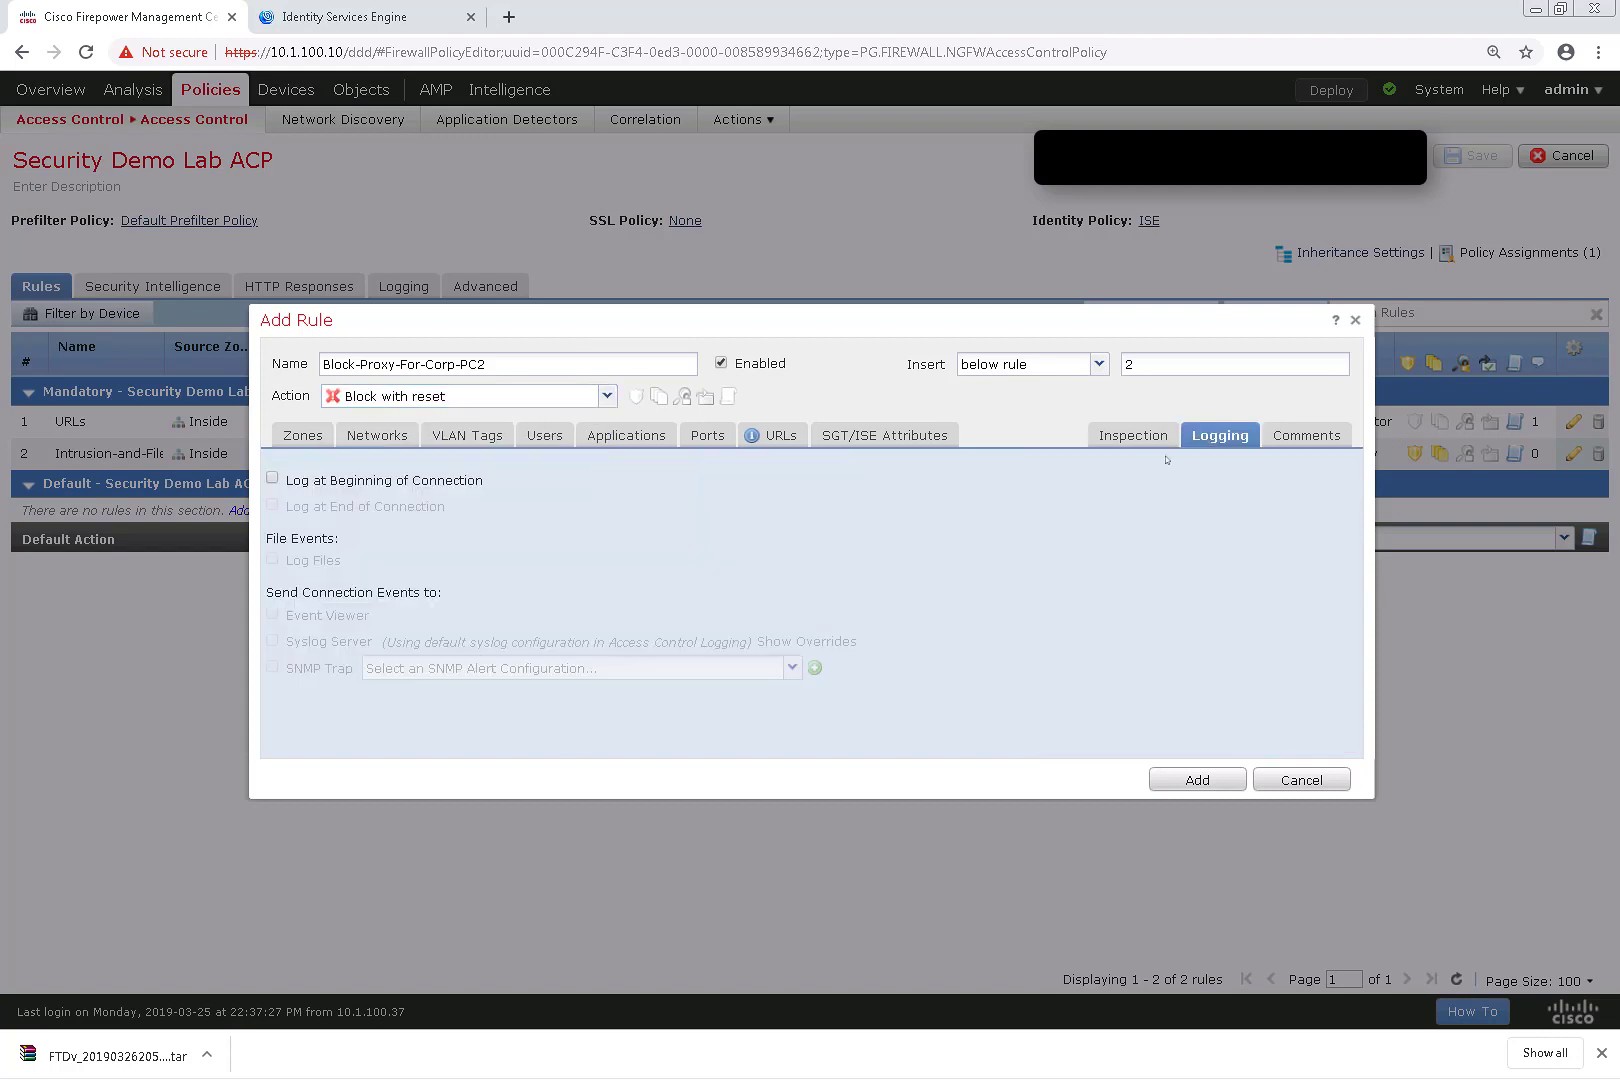
click(320, 479)
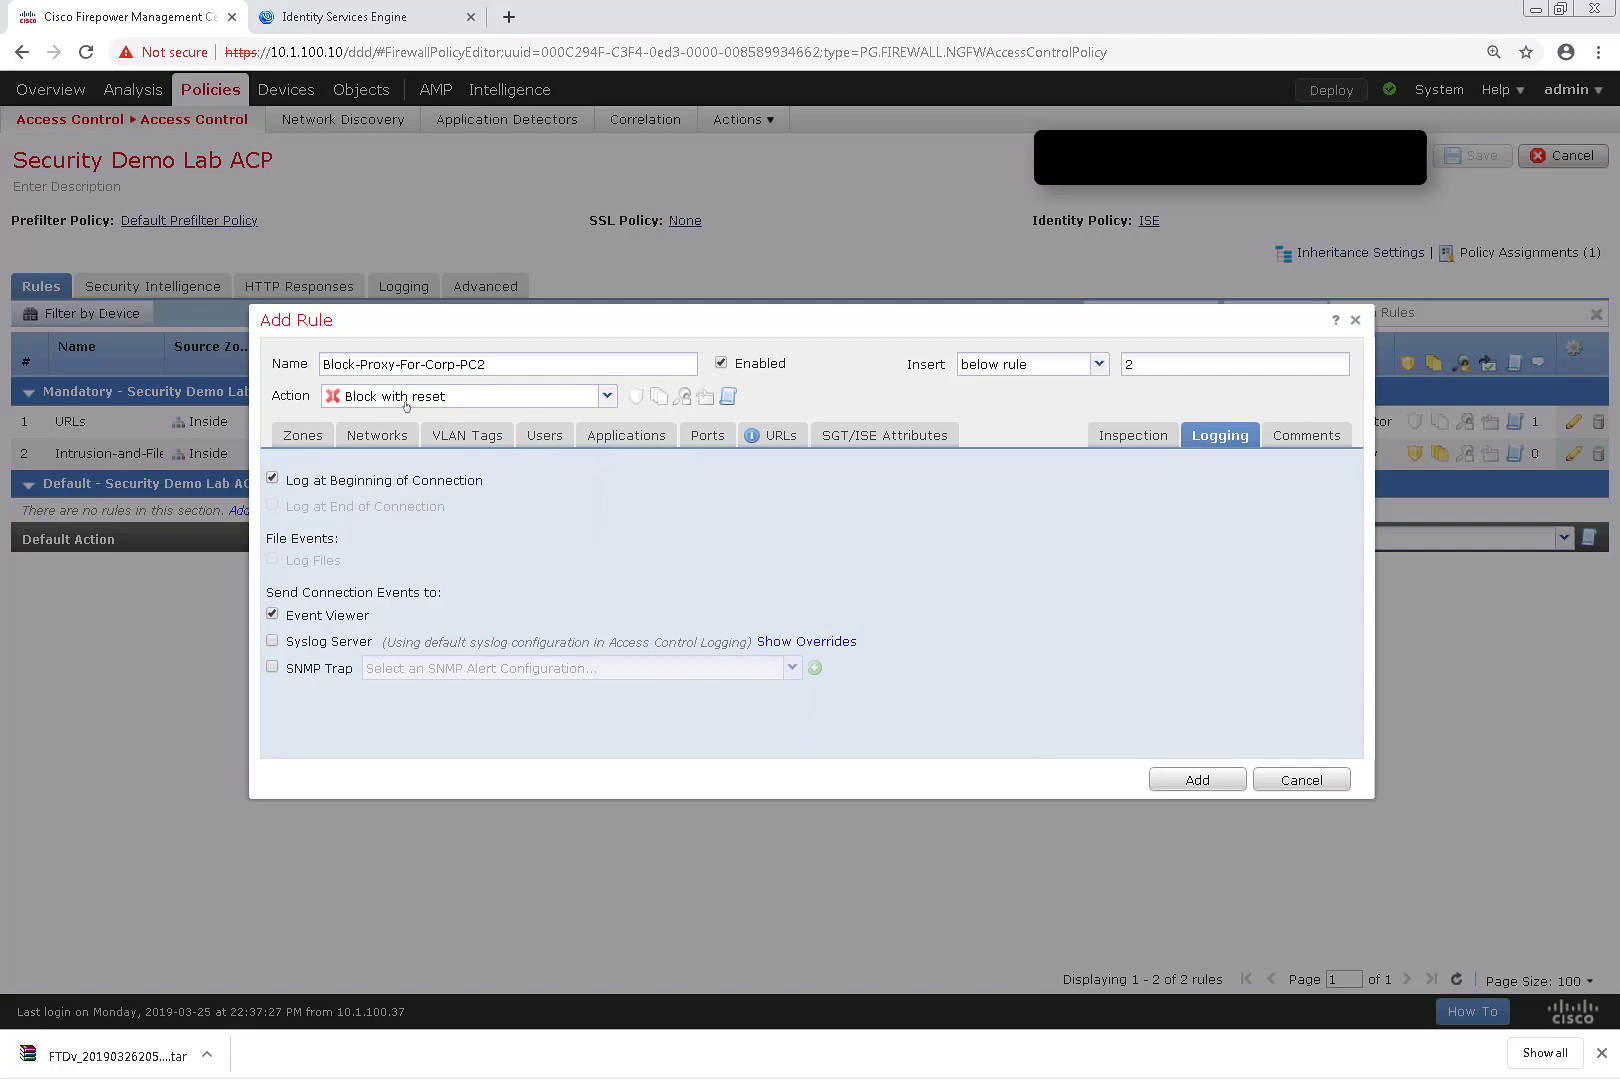
click(1183, 779)
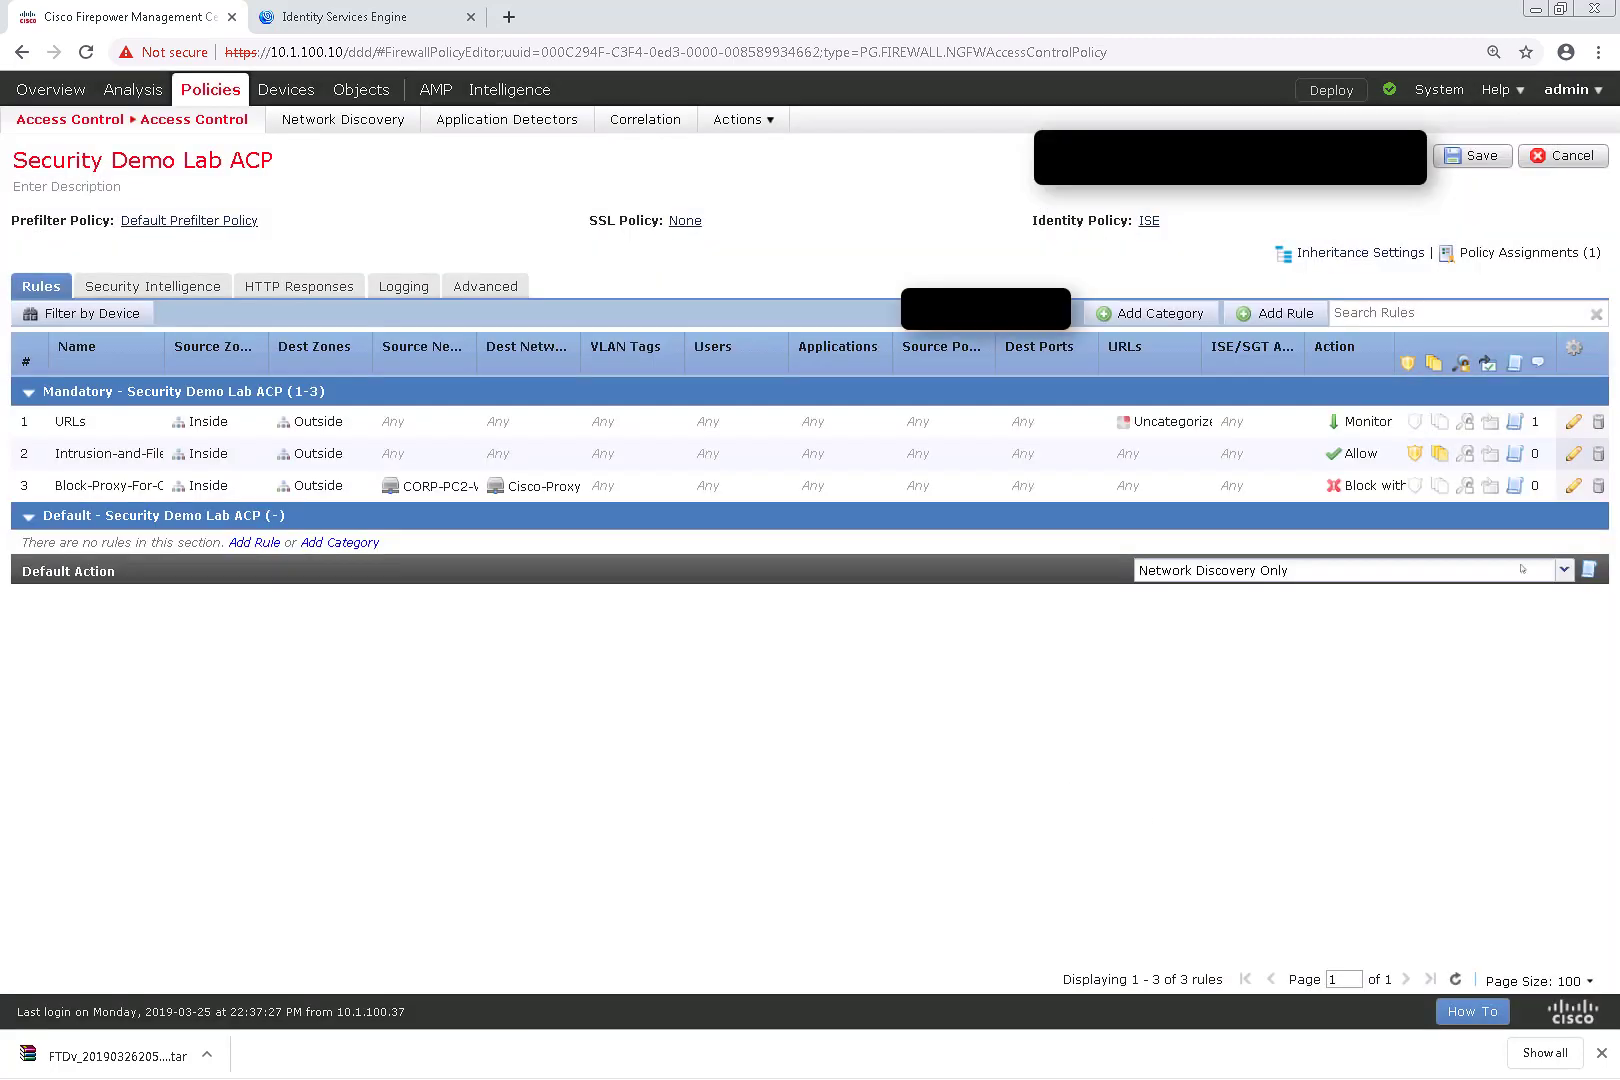
- Save the policy, drag rule 3 Block-Proxy-For-Corp-PC2 above rule 1, and save again
click(1474, 156)
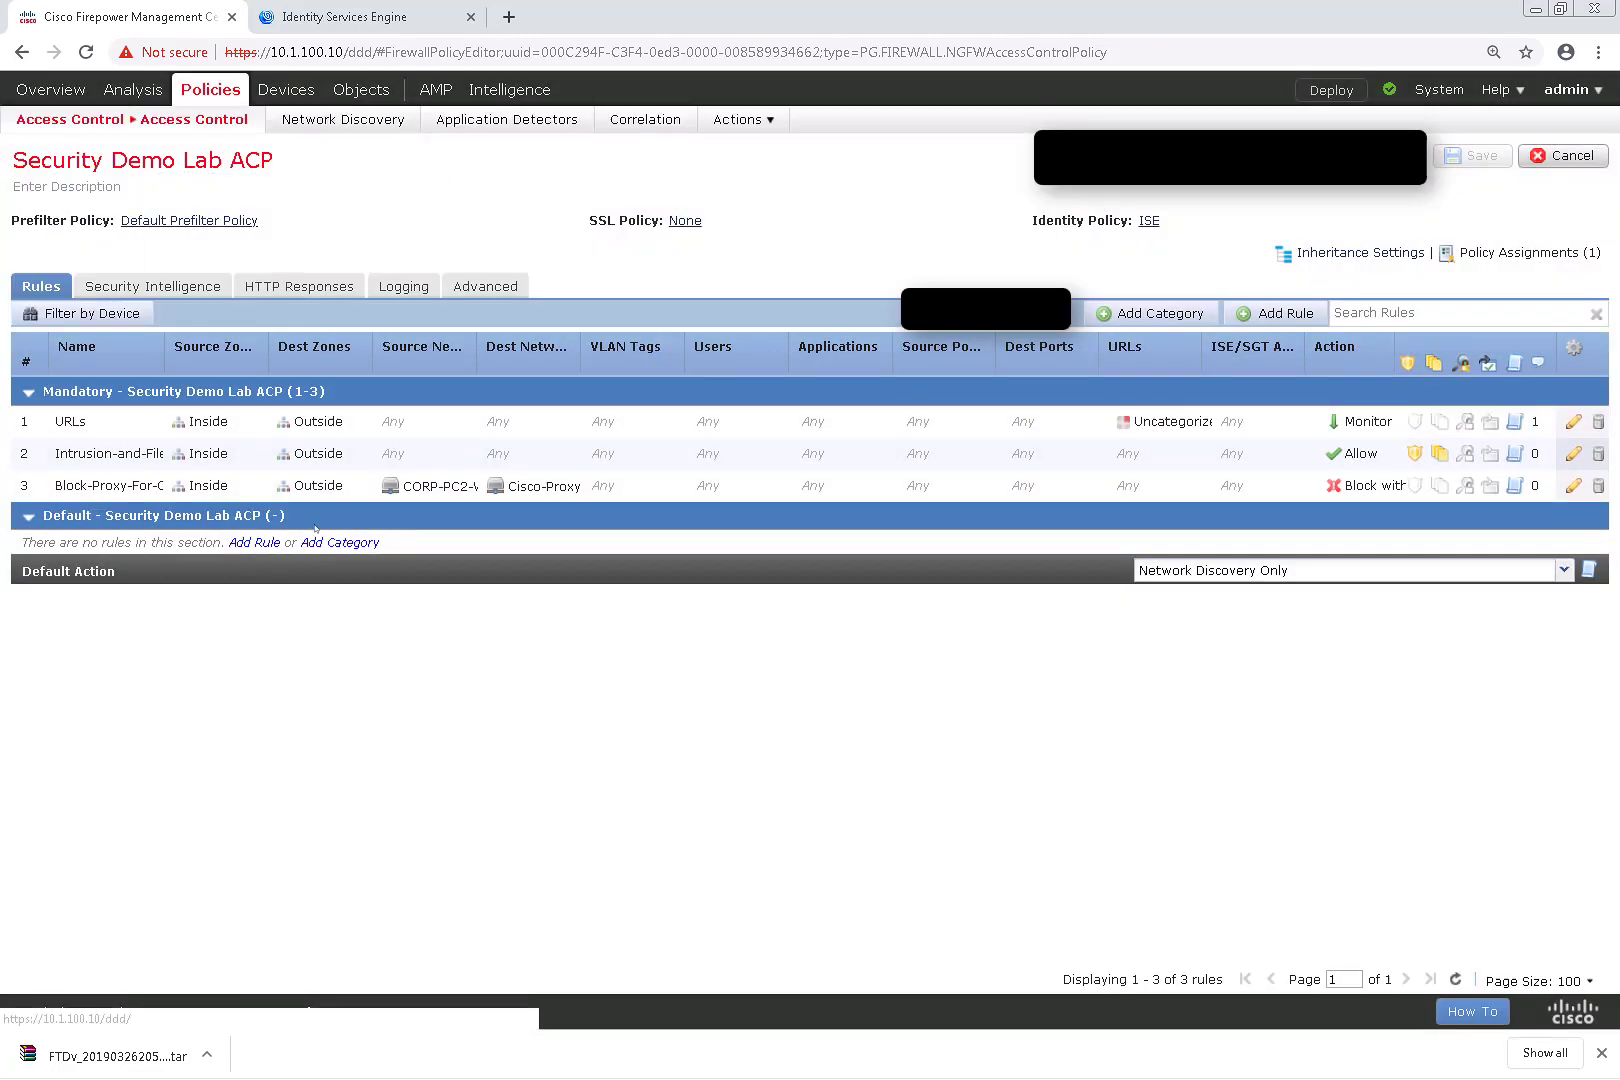
double_click(344, 490)
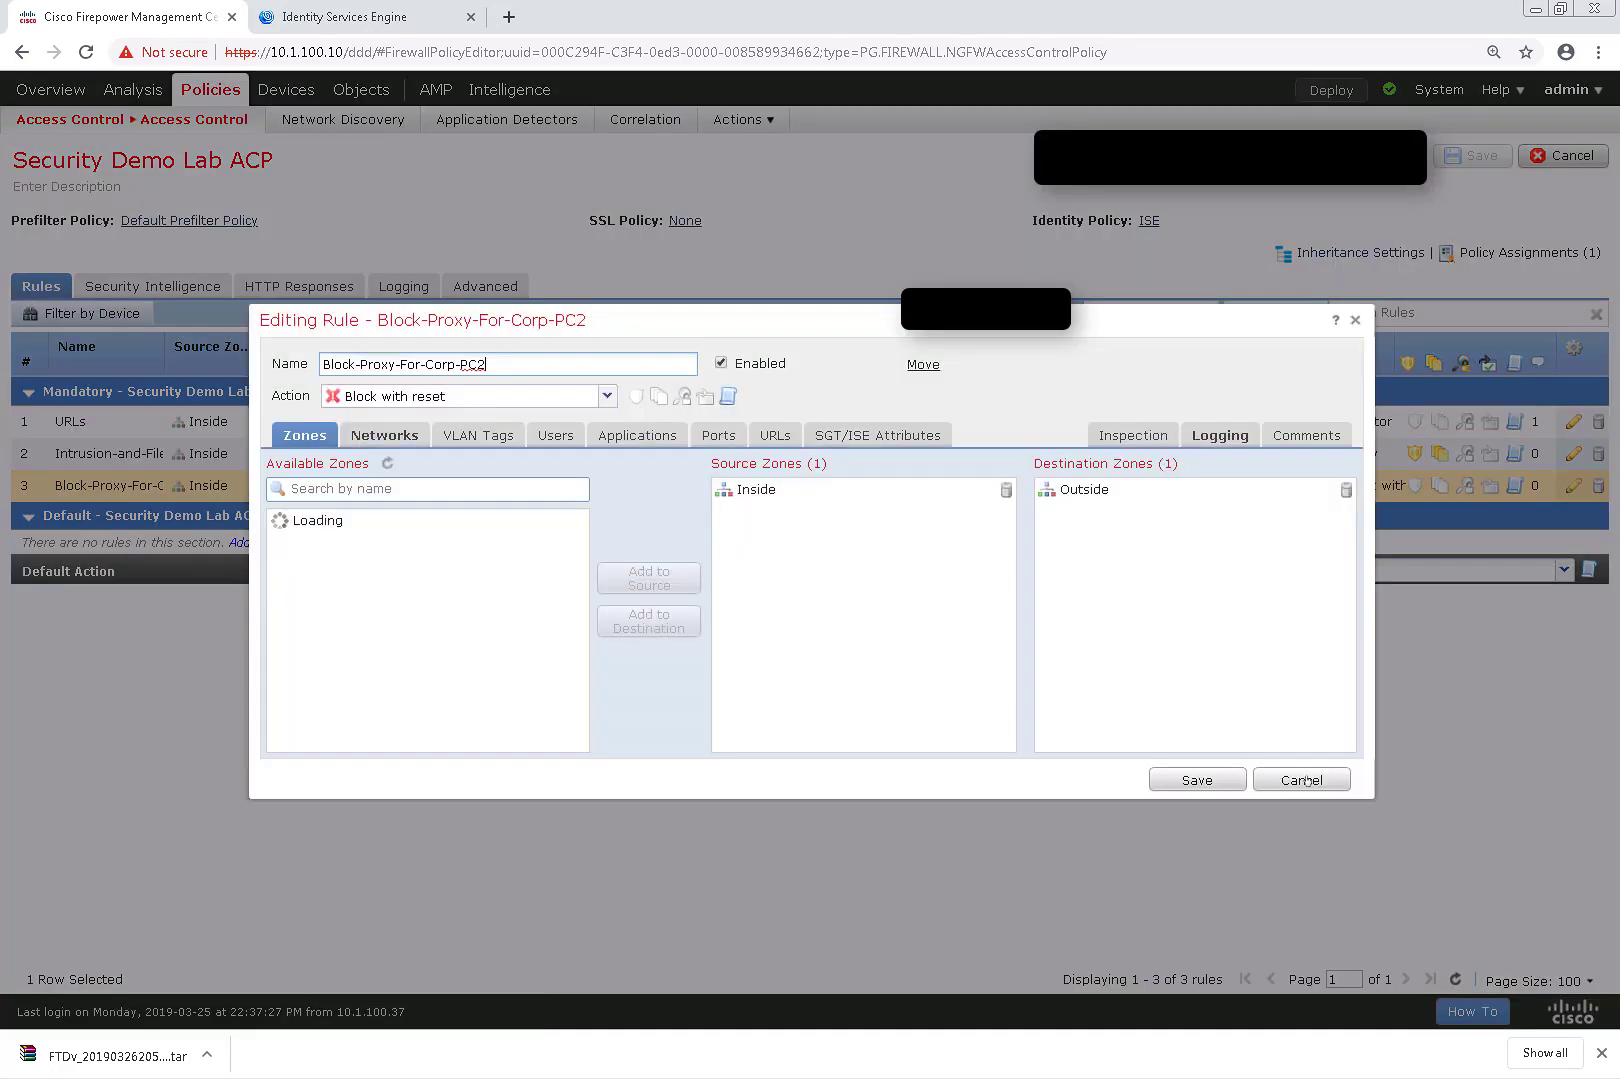
click(1302, 780)
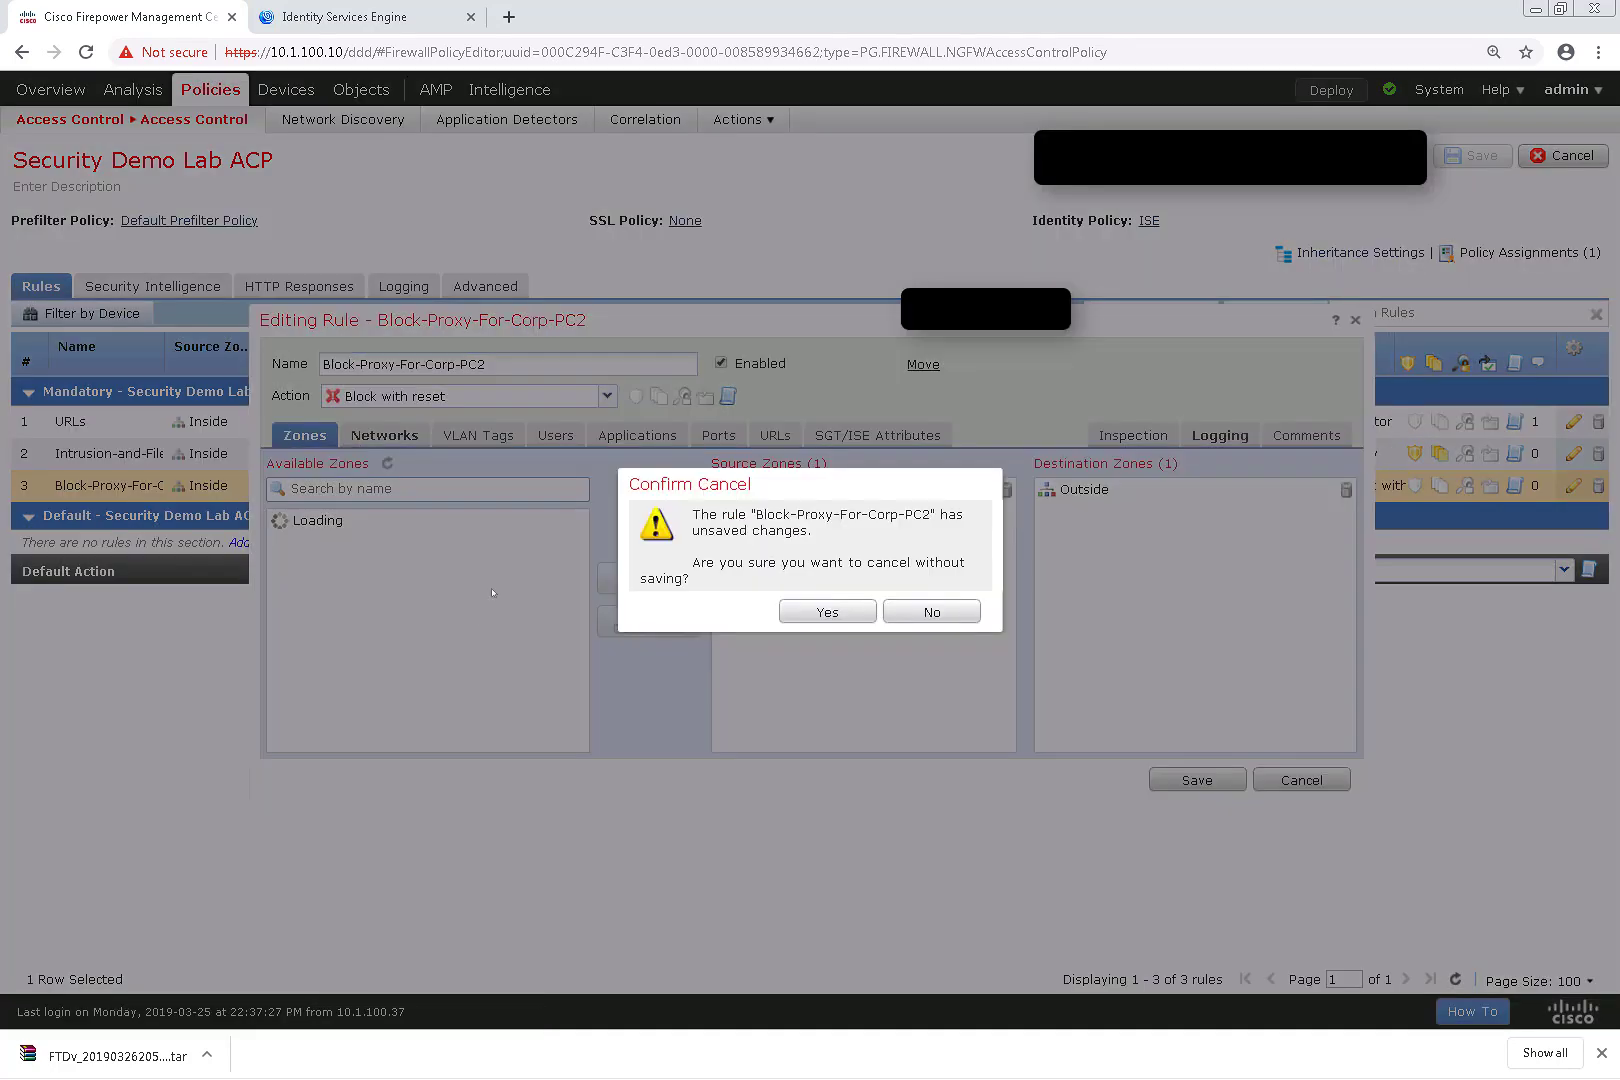
click(826, 611)
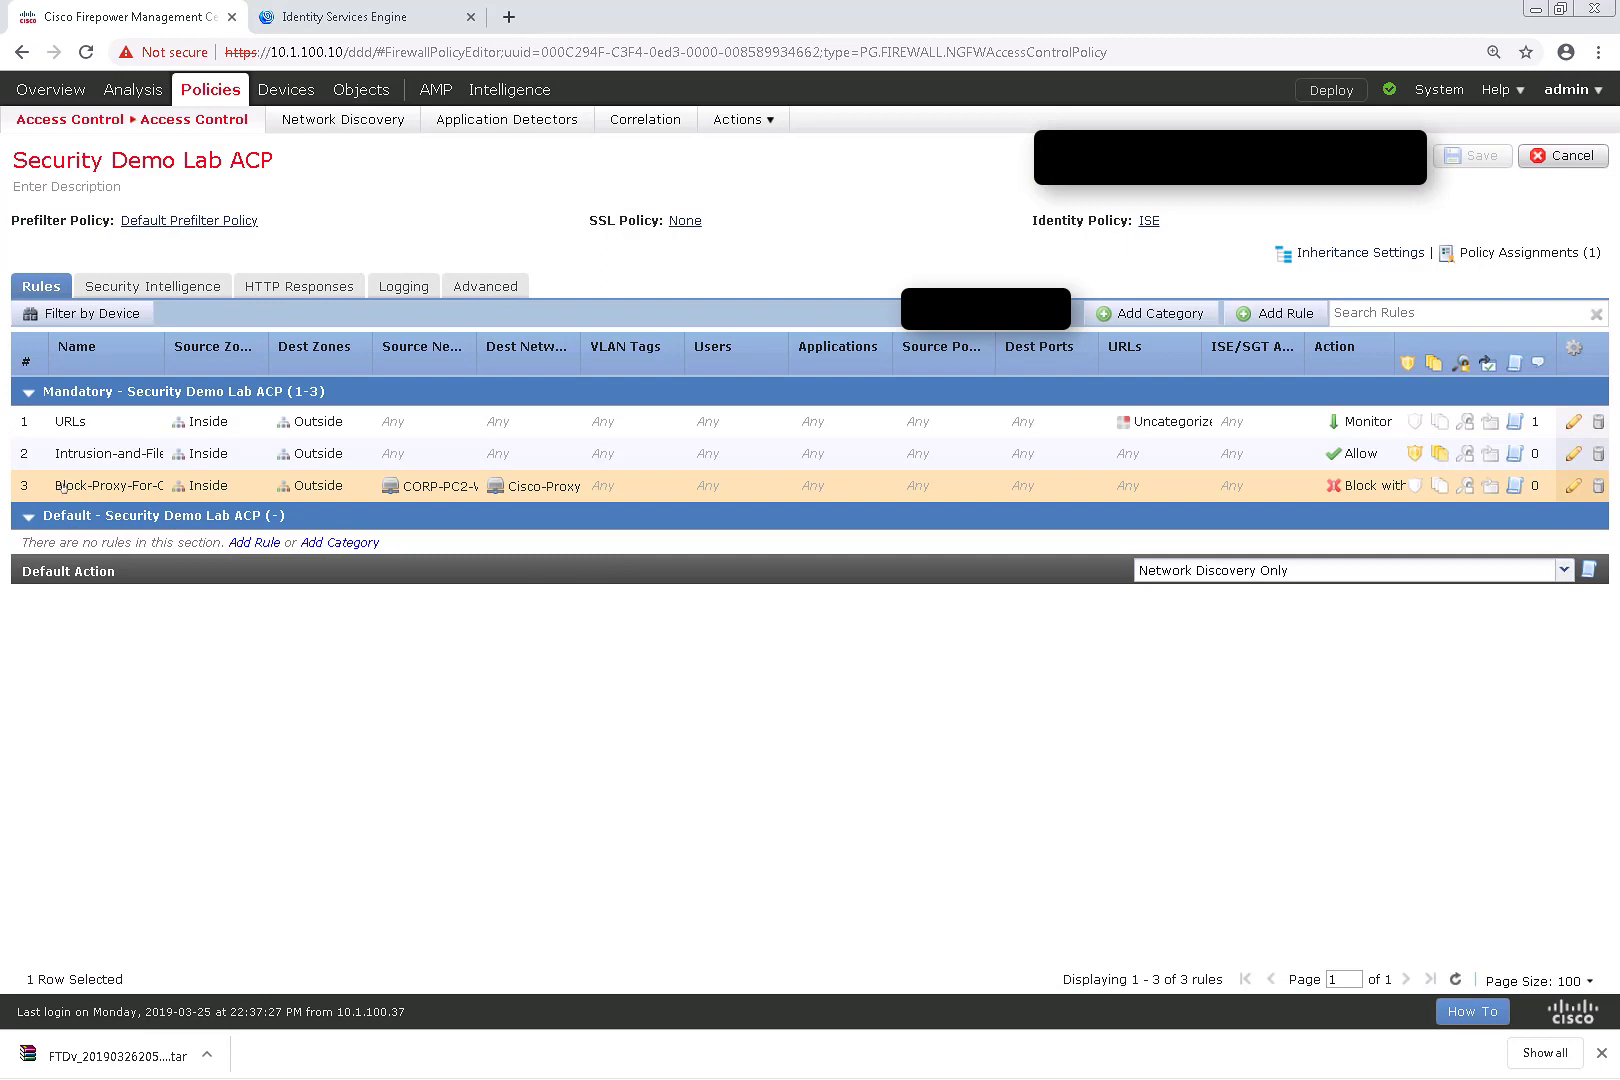
drag(40, 488, 40, 410)
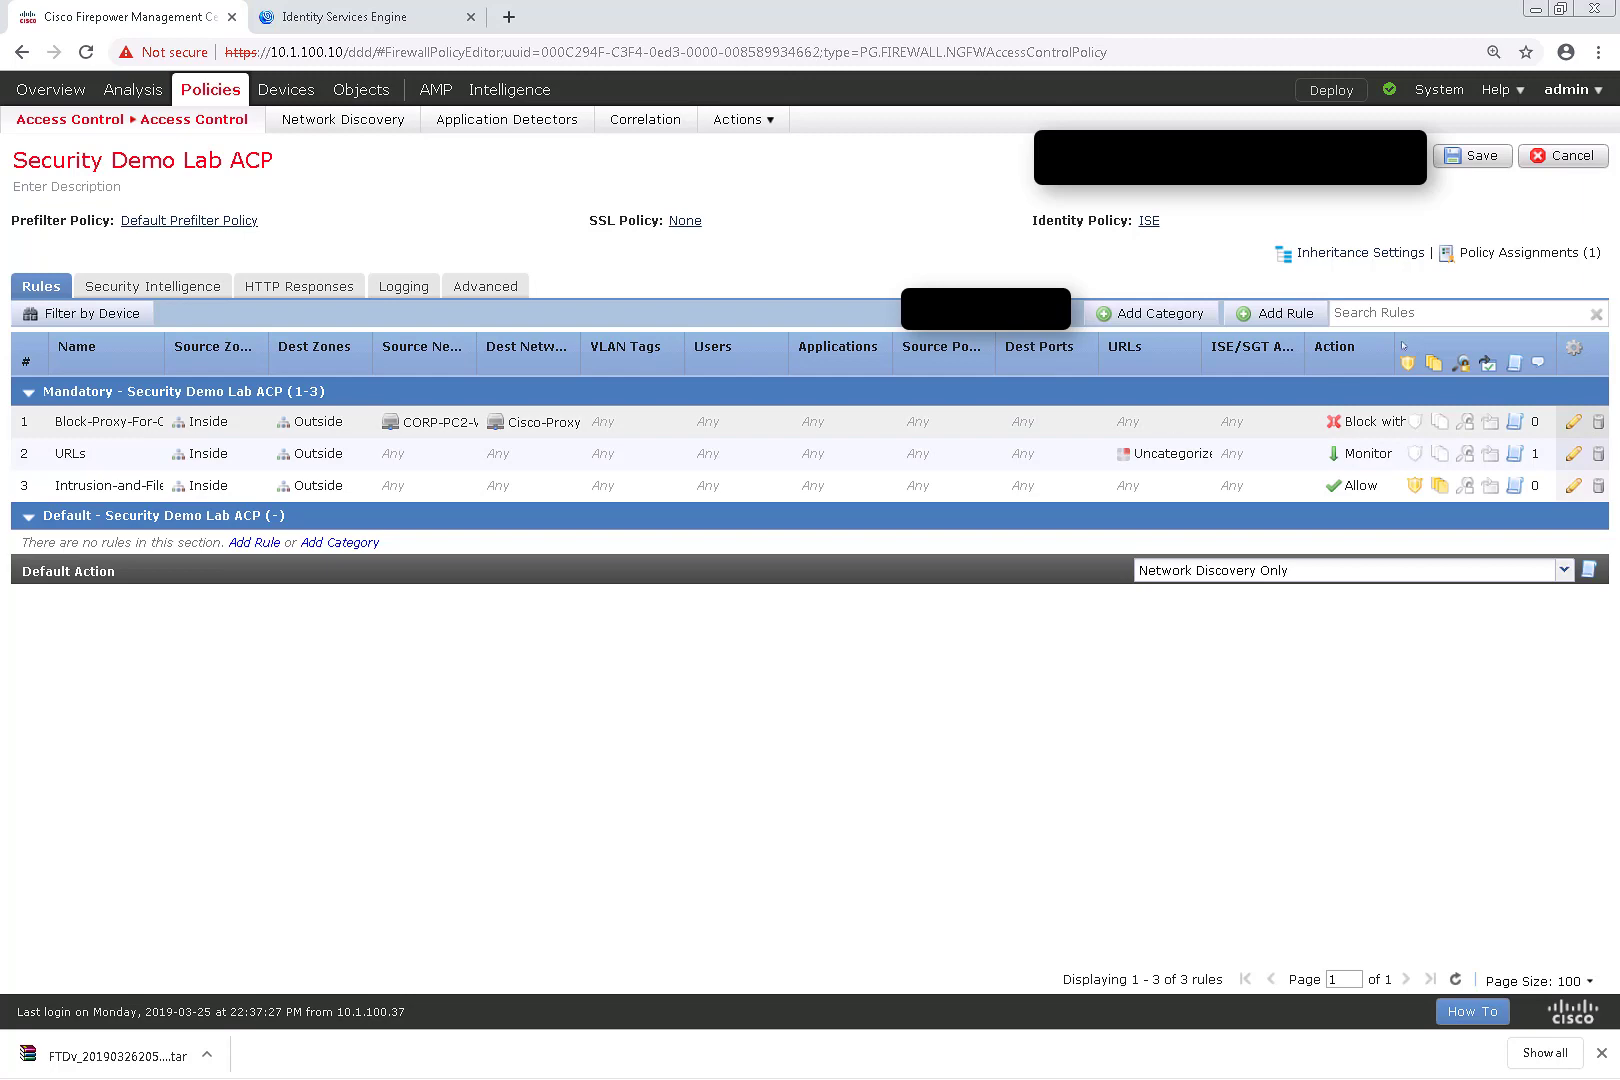
click(1480, 156)
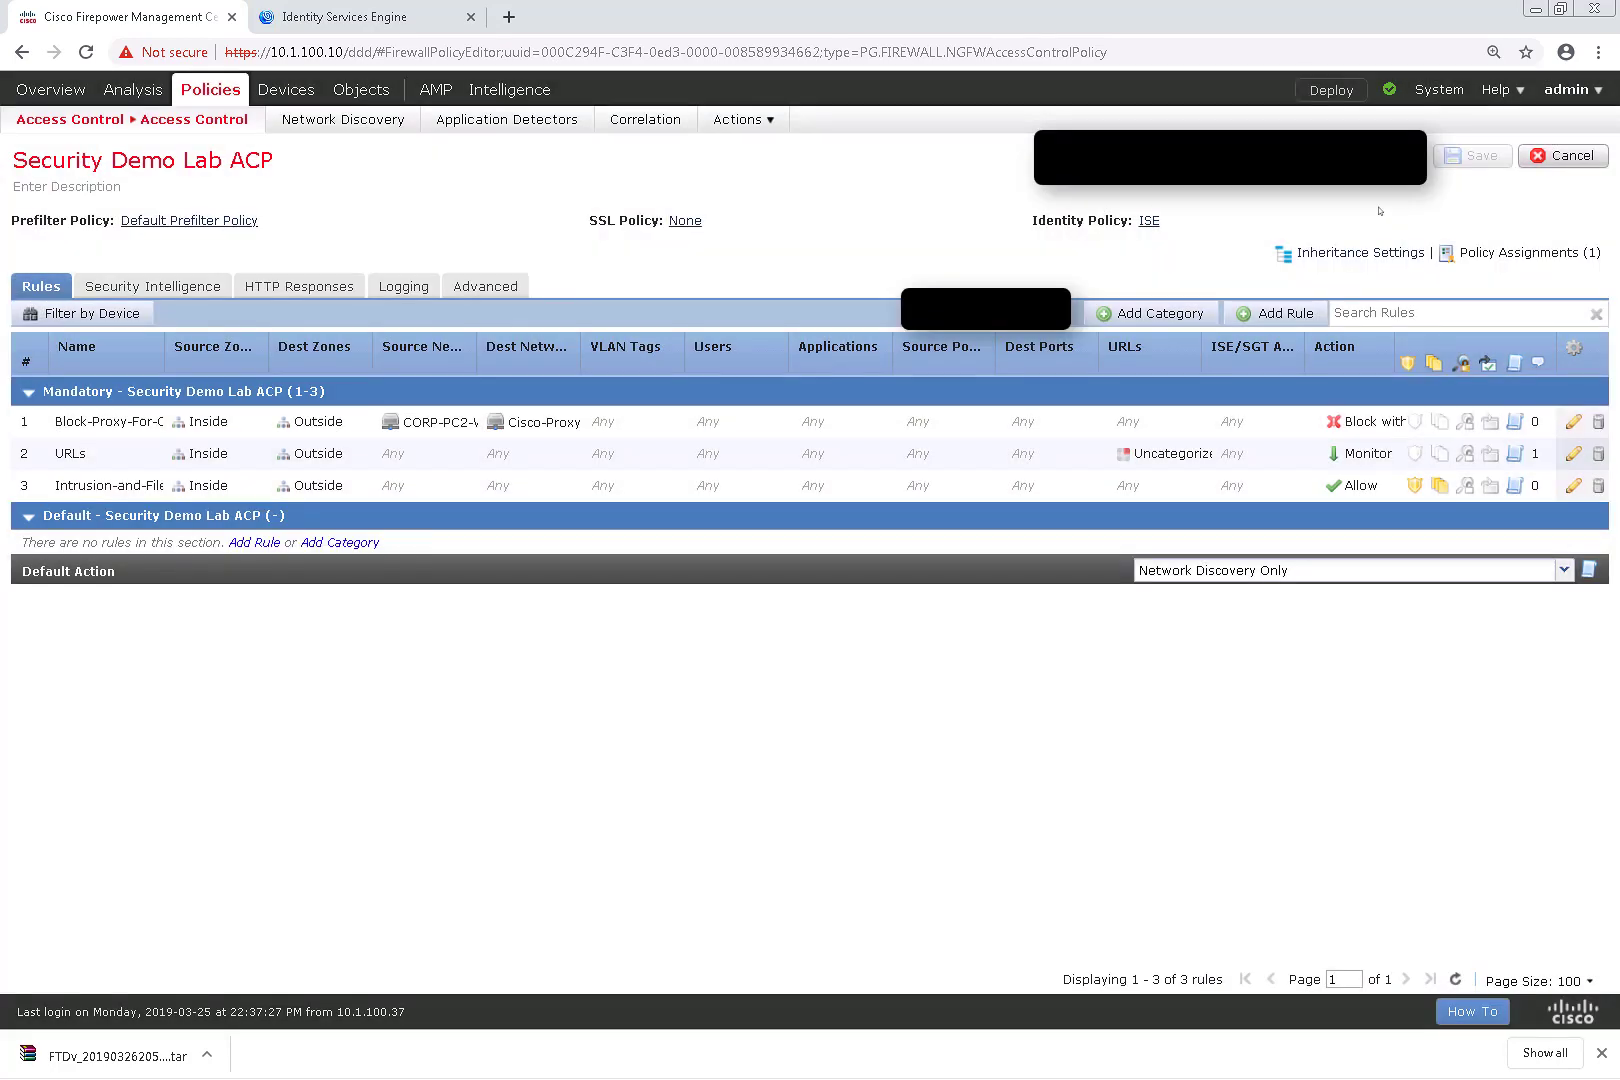
- Open the Access Controlled User Statistics dashboard
mouse_move(50, 89)
mouse_move(48, 122)
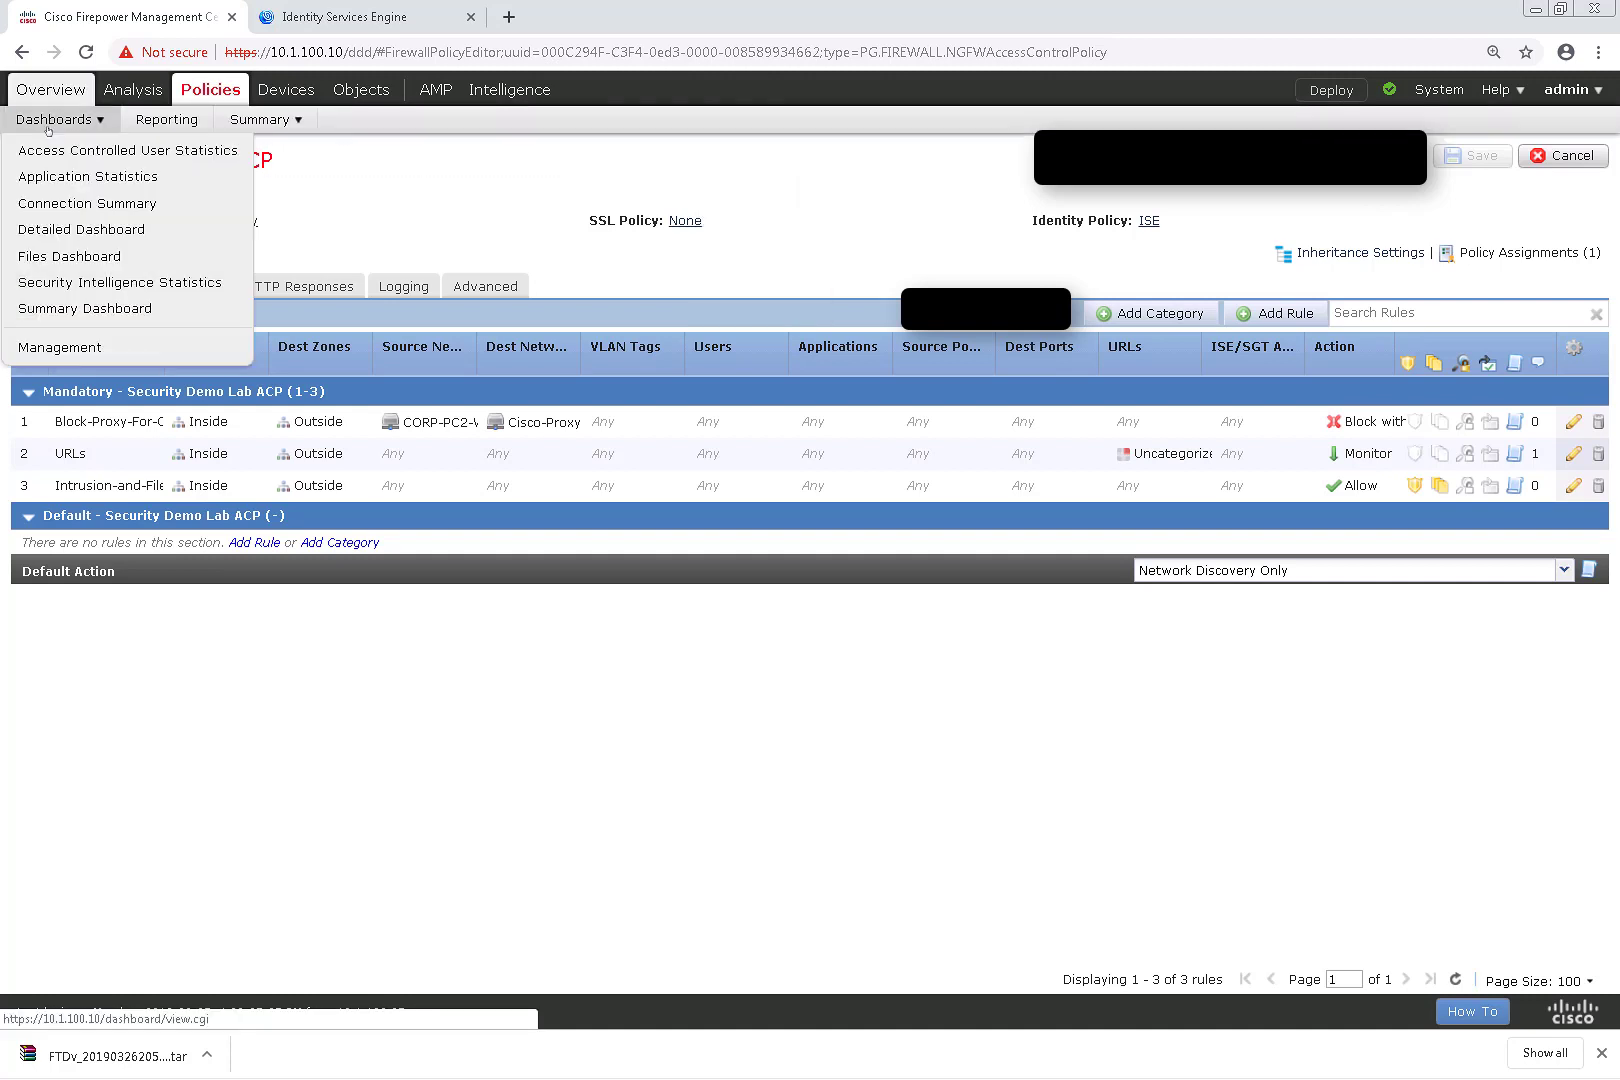
click(48, 157)
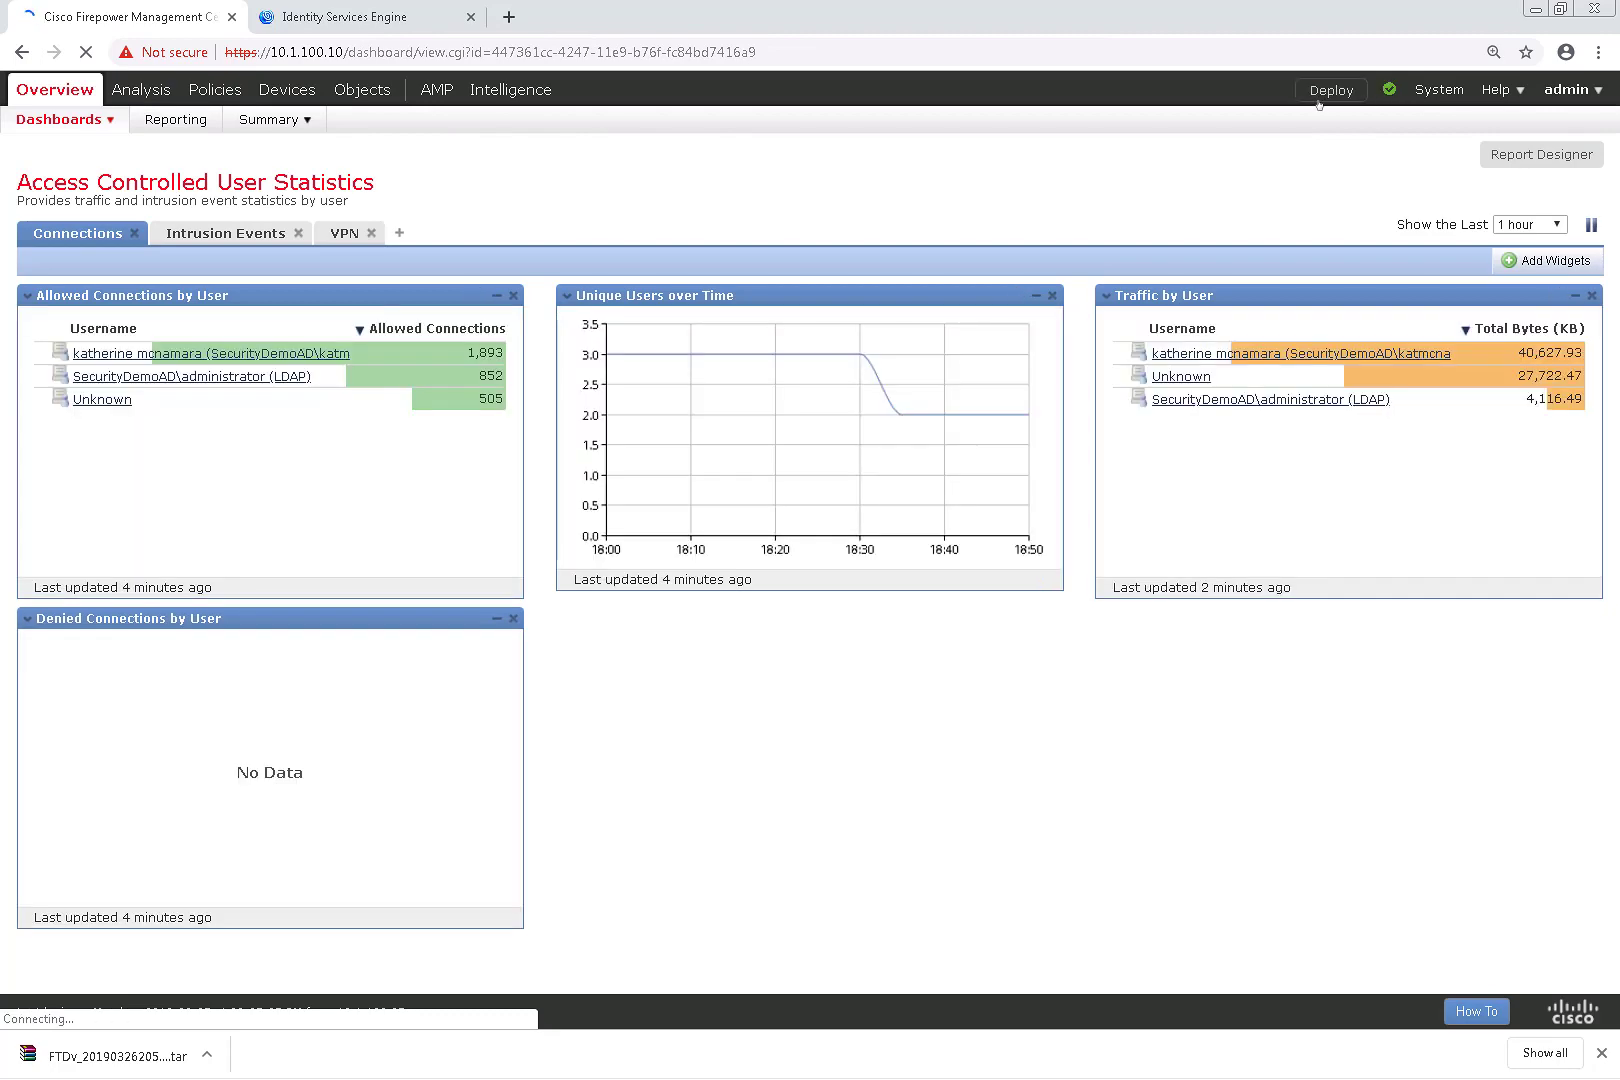
- Deploy the pending policy to FTDv, then close the status panel and the downloads bar
click(1319, 92)
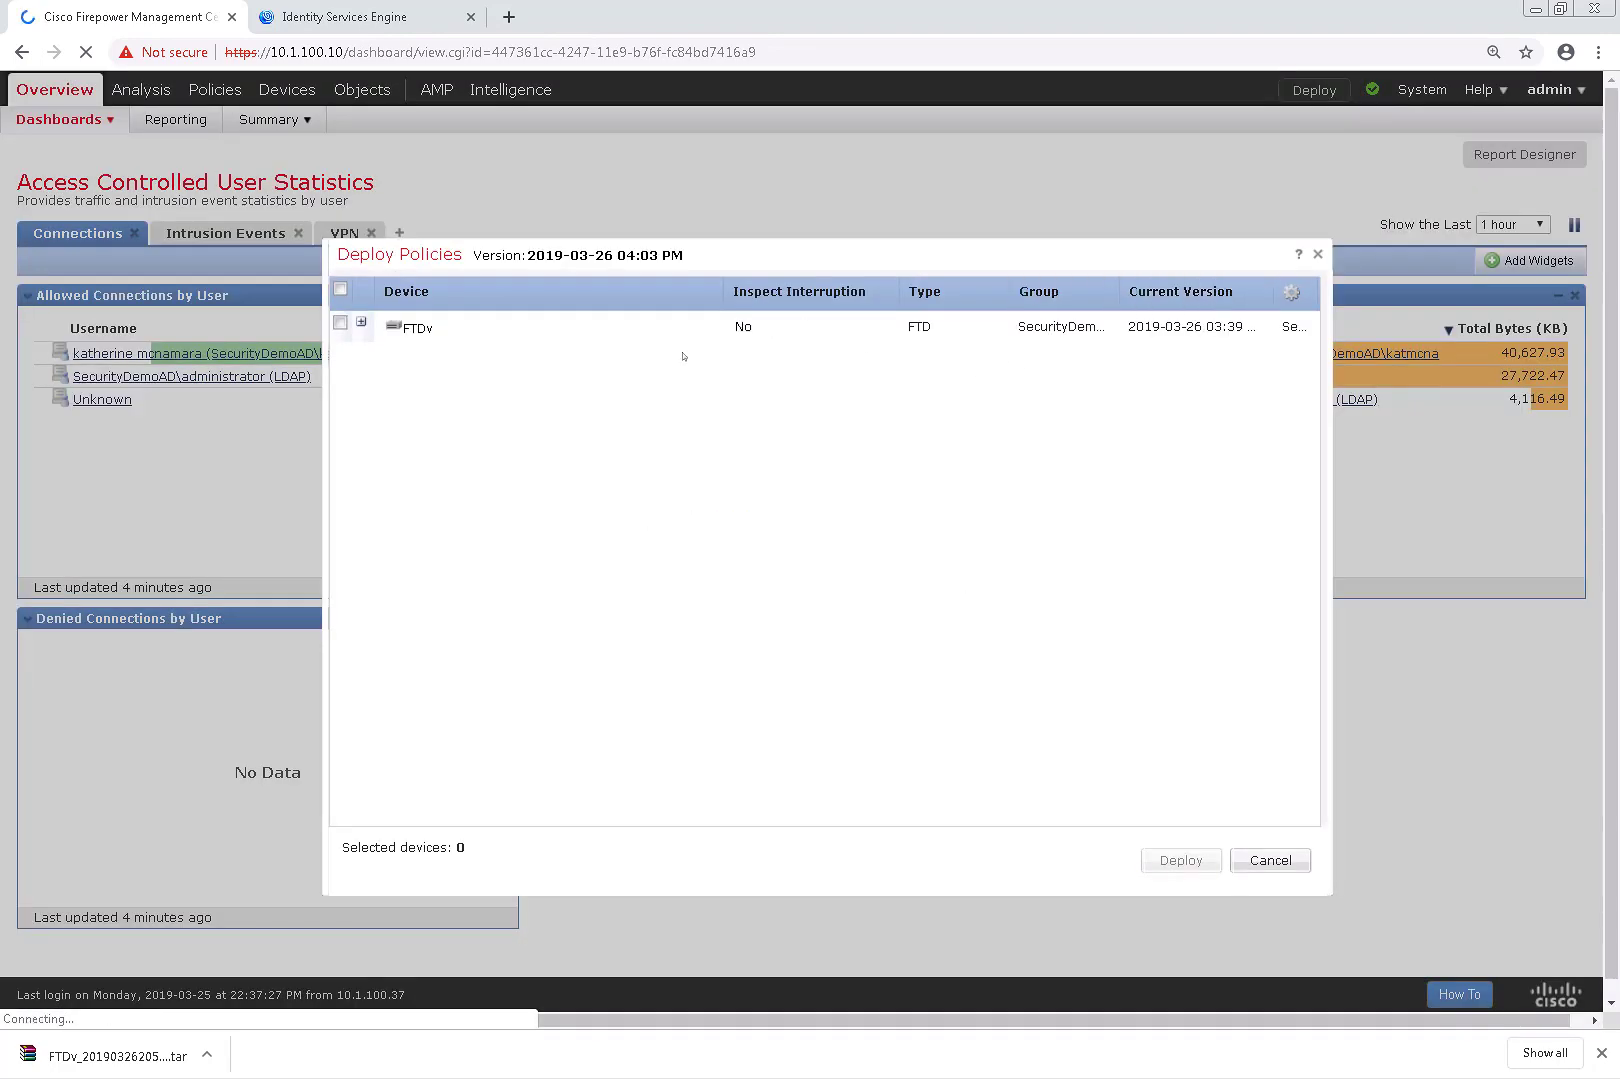
click(370, 327)
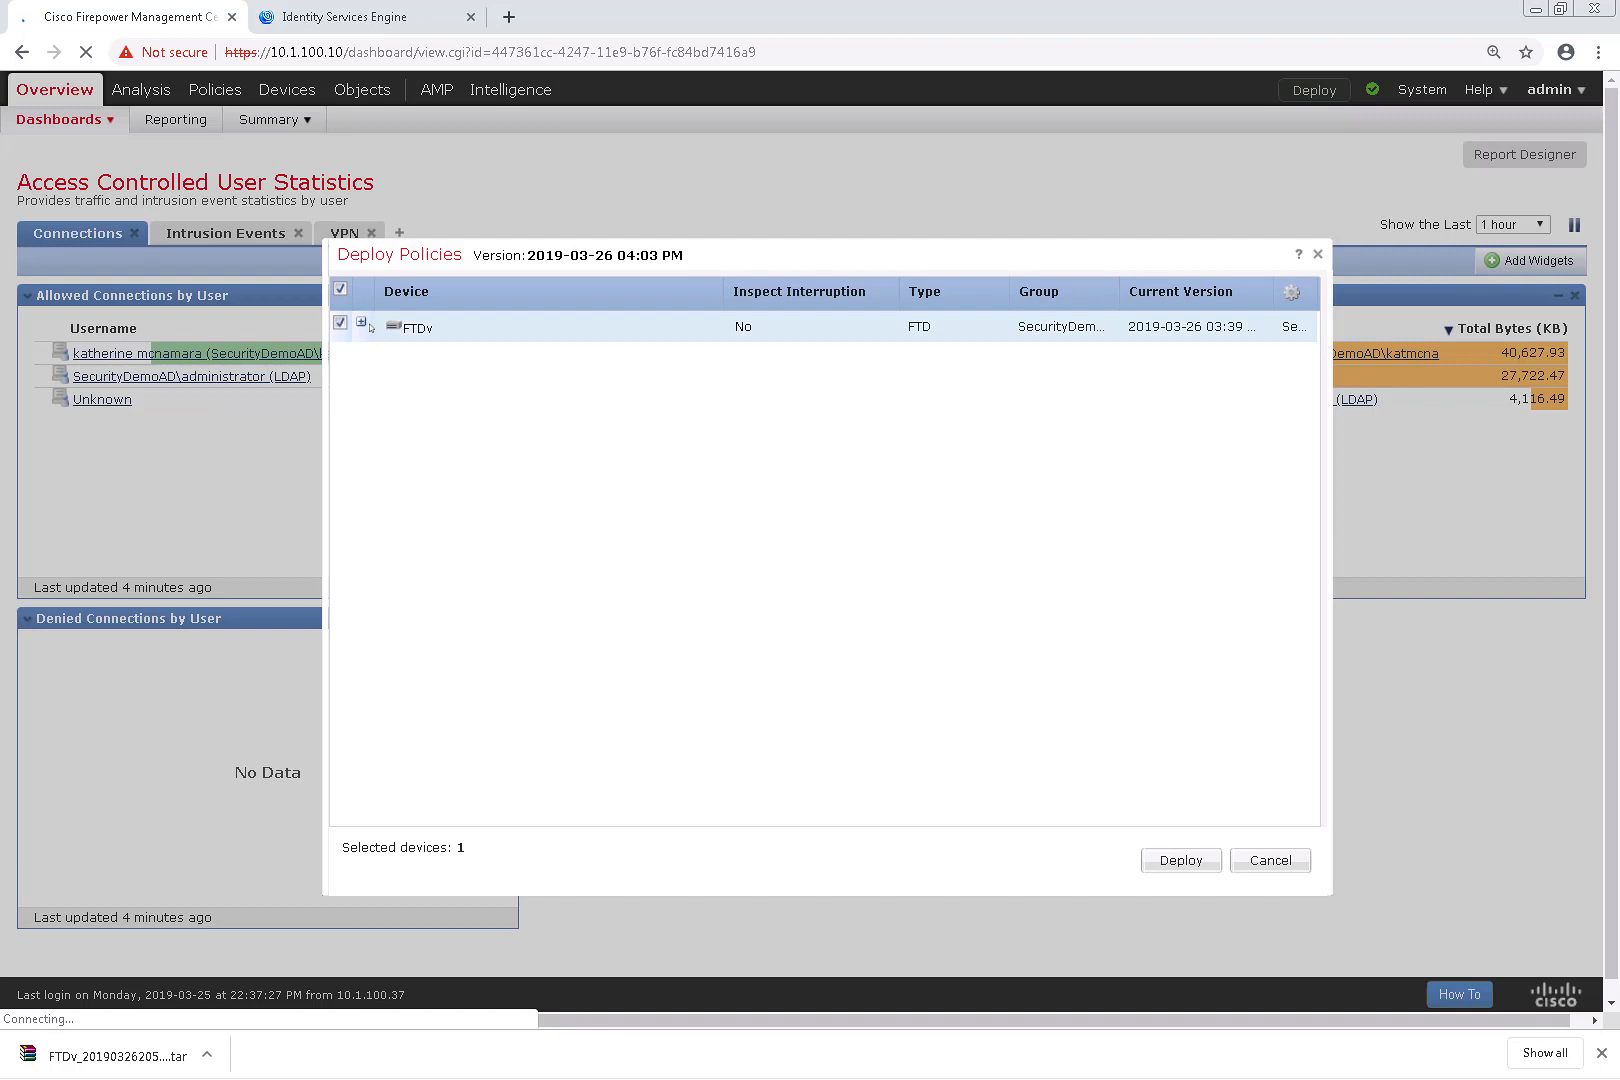
click(1179, 864)
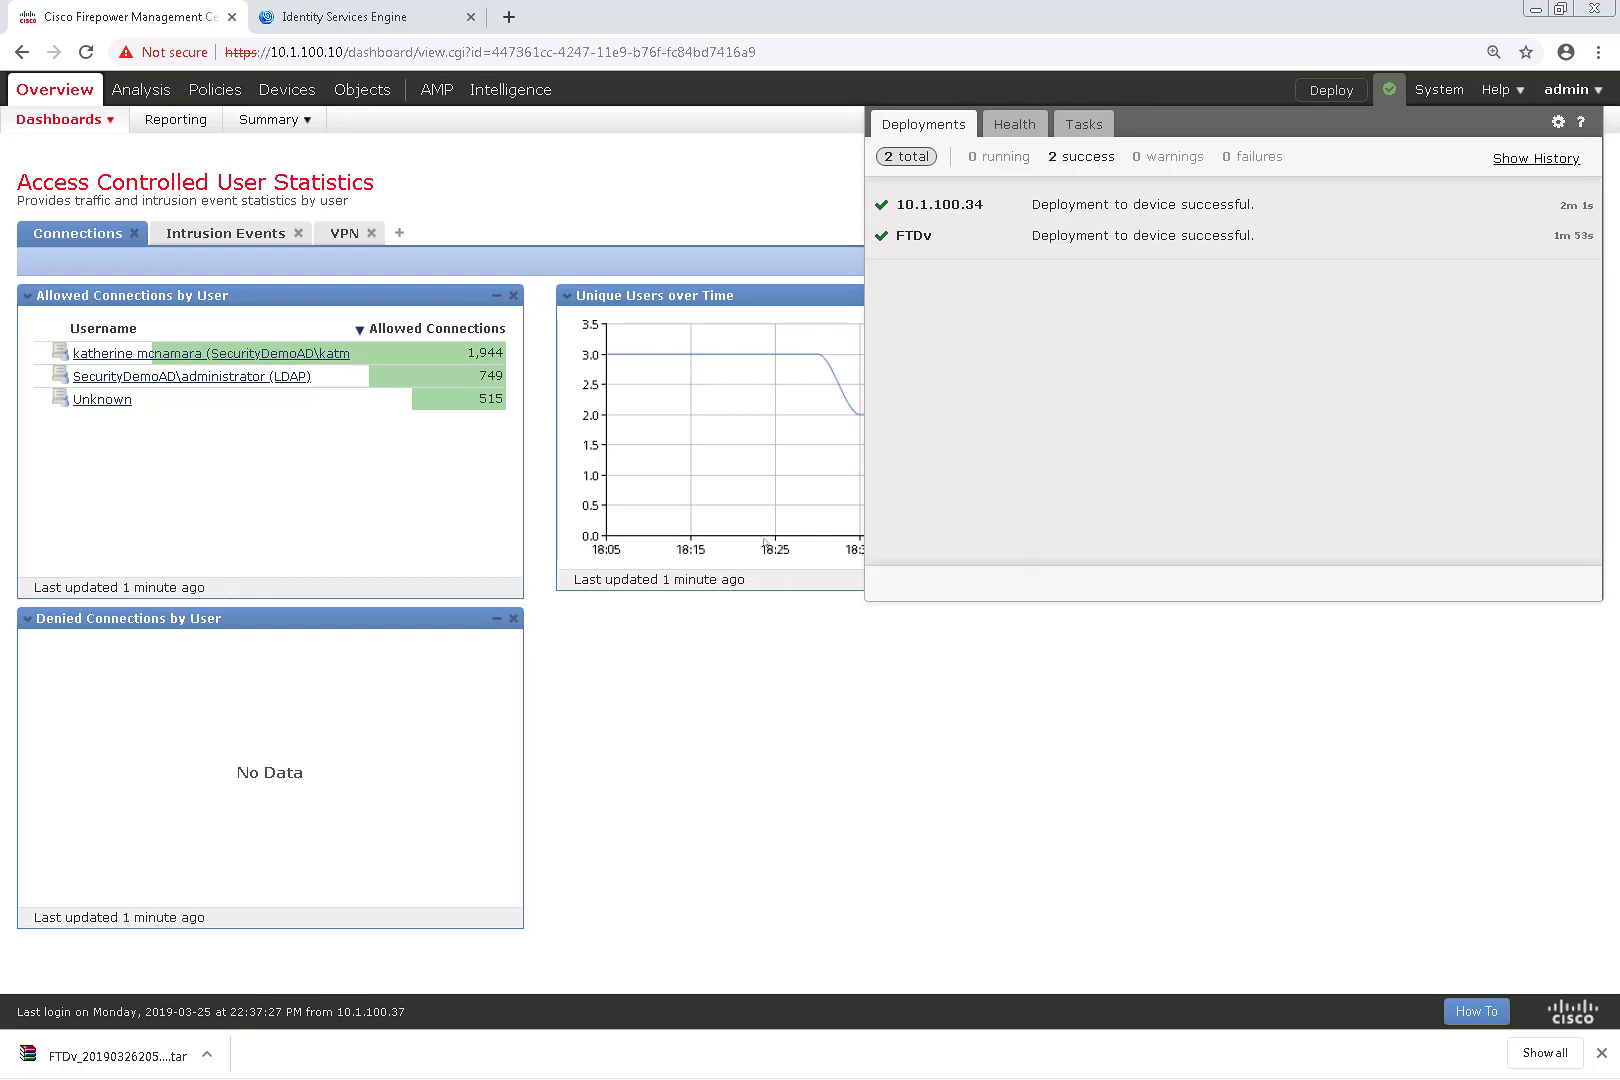
click(1139, 803)
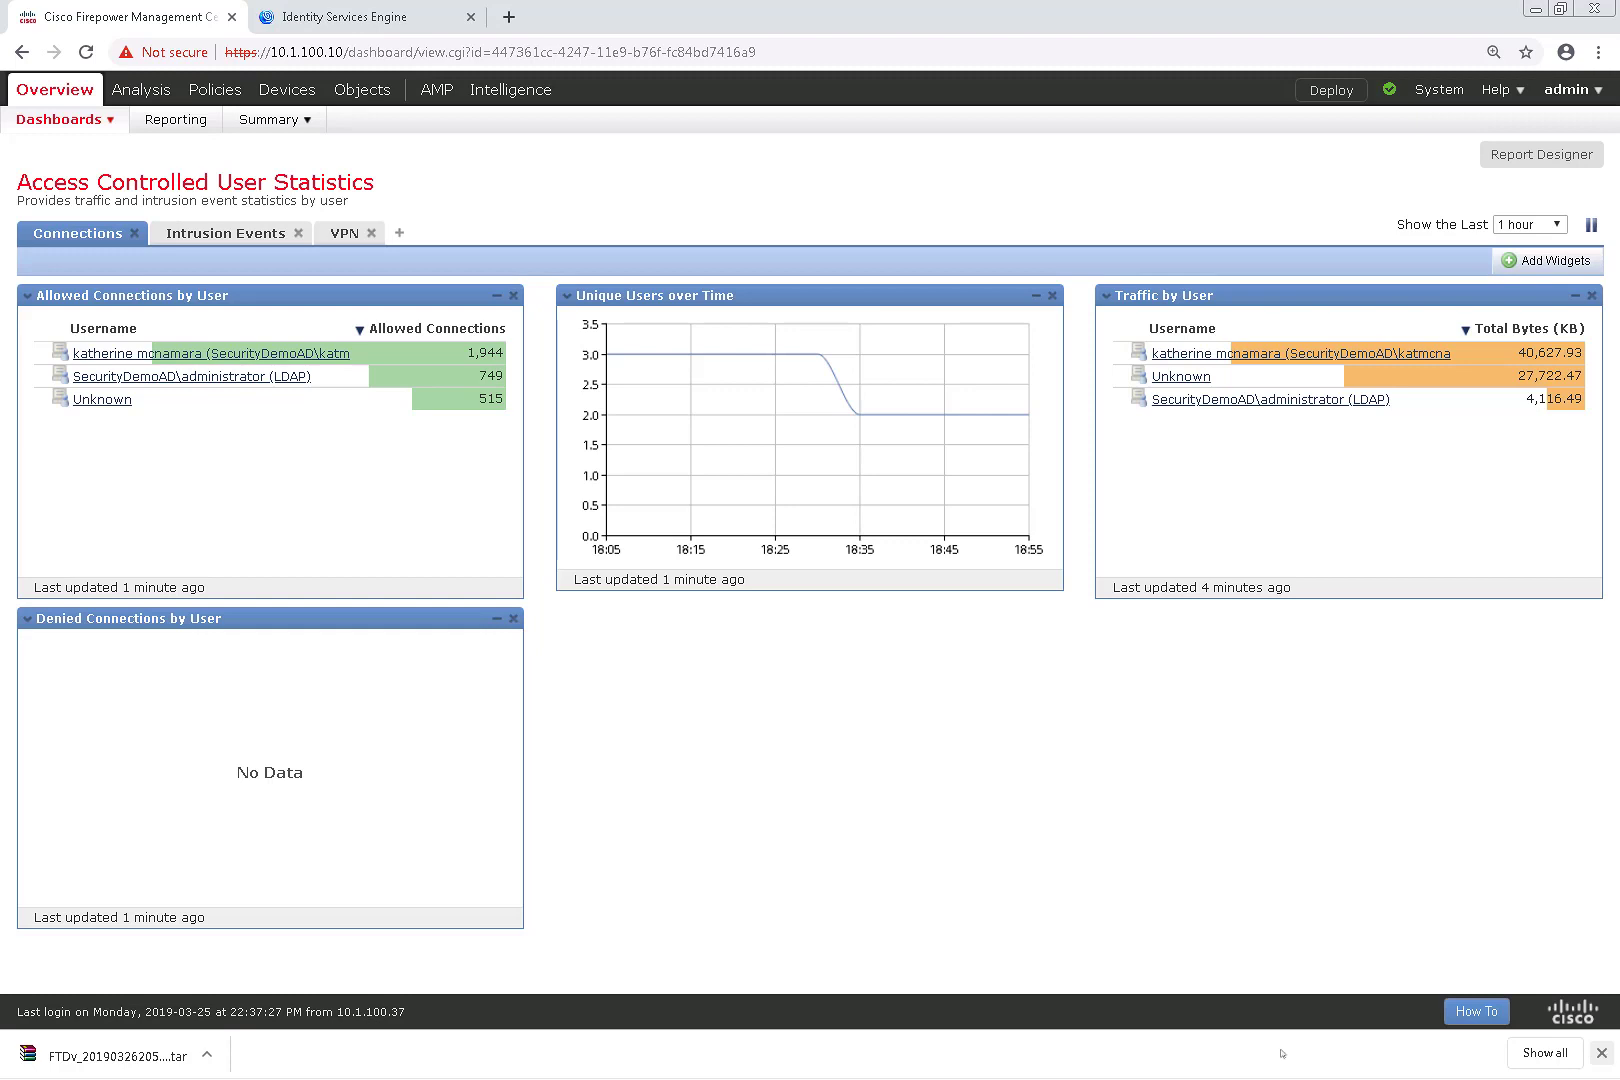
click(1601, 1052)
- On the FTD SSH session, run show running-config object to check the CORP-PC2-WIN7 and Cisco-Proxy objects
click(1190, 1062)
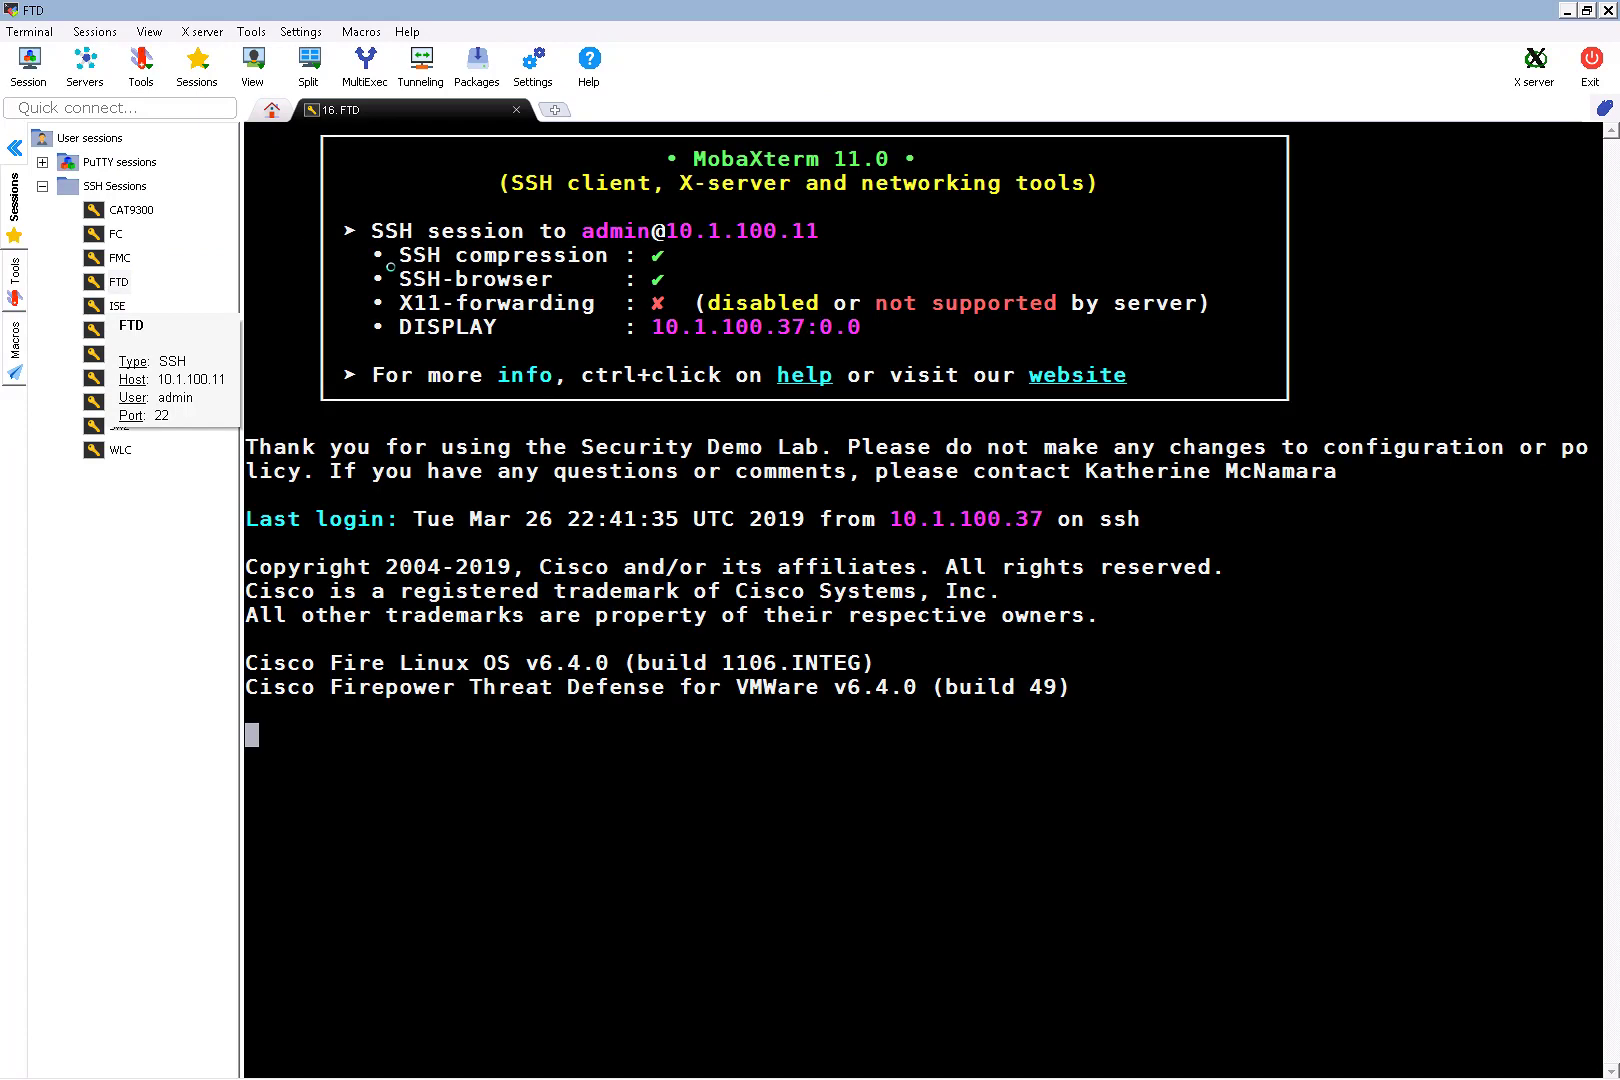
key(Return)
key(Return)
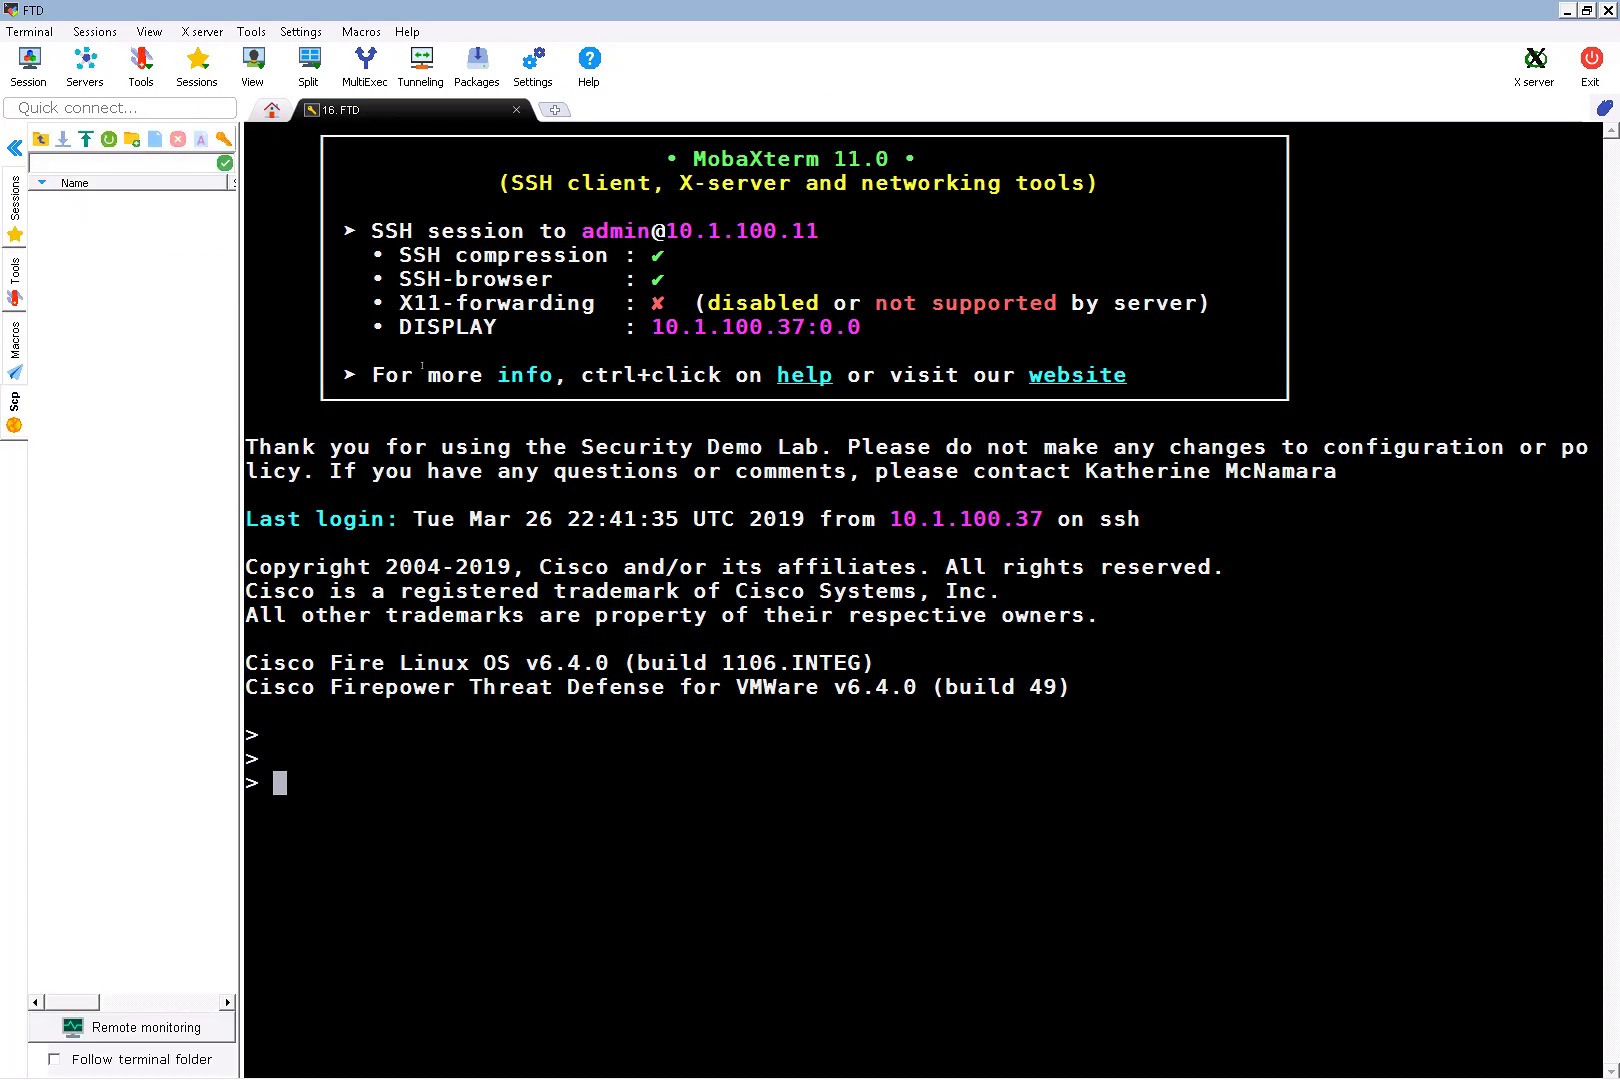
text(show running-config object)
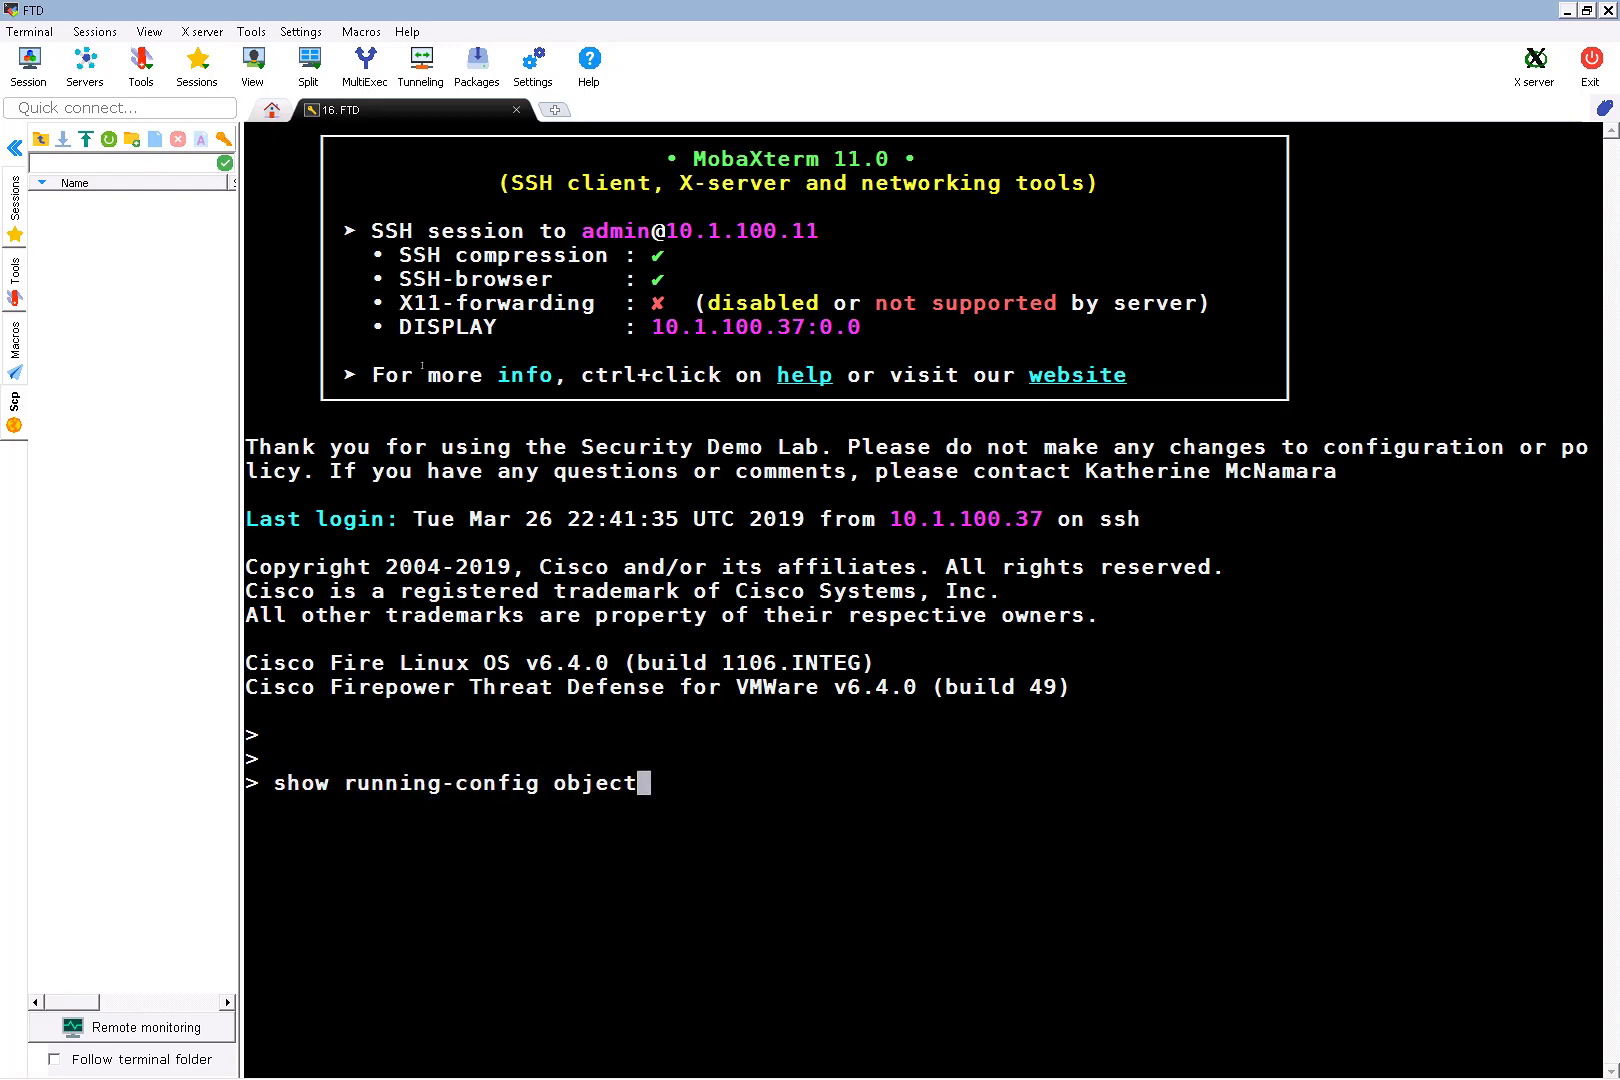
key(Return)
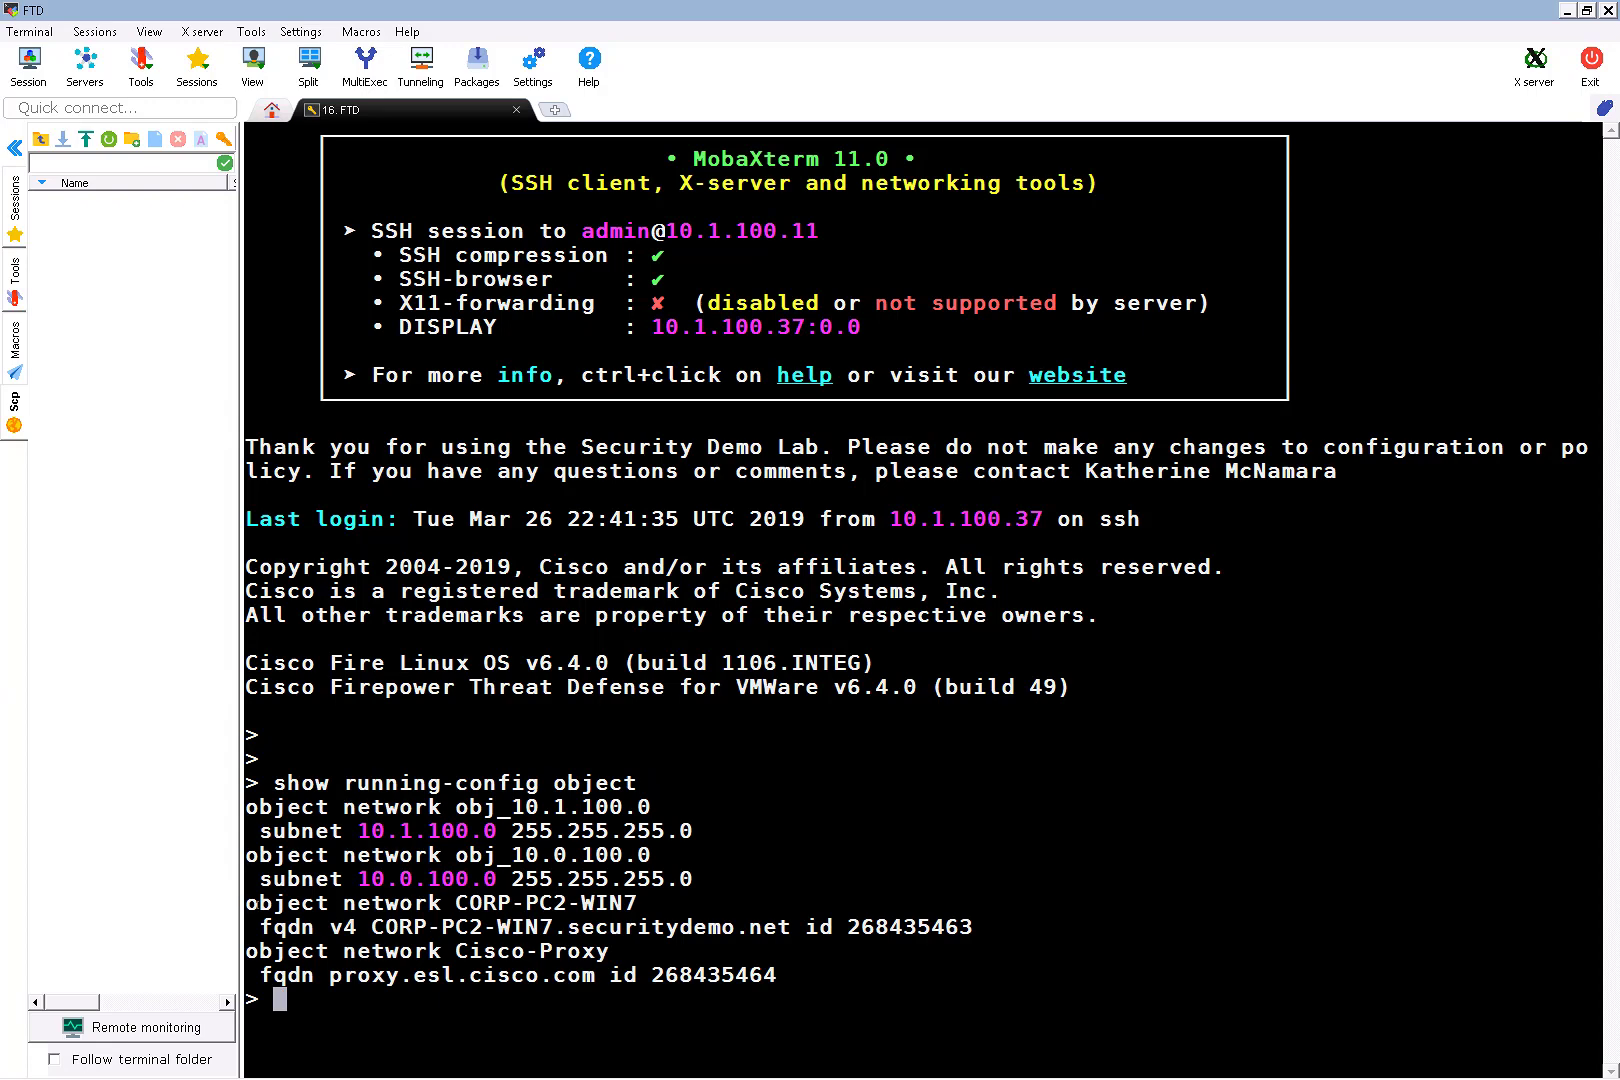
drag(247, 903, 807, 976)
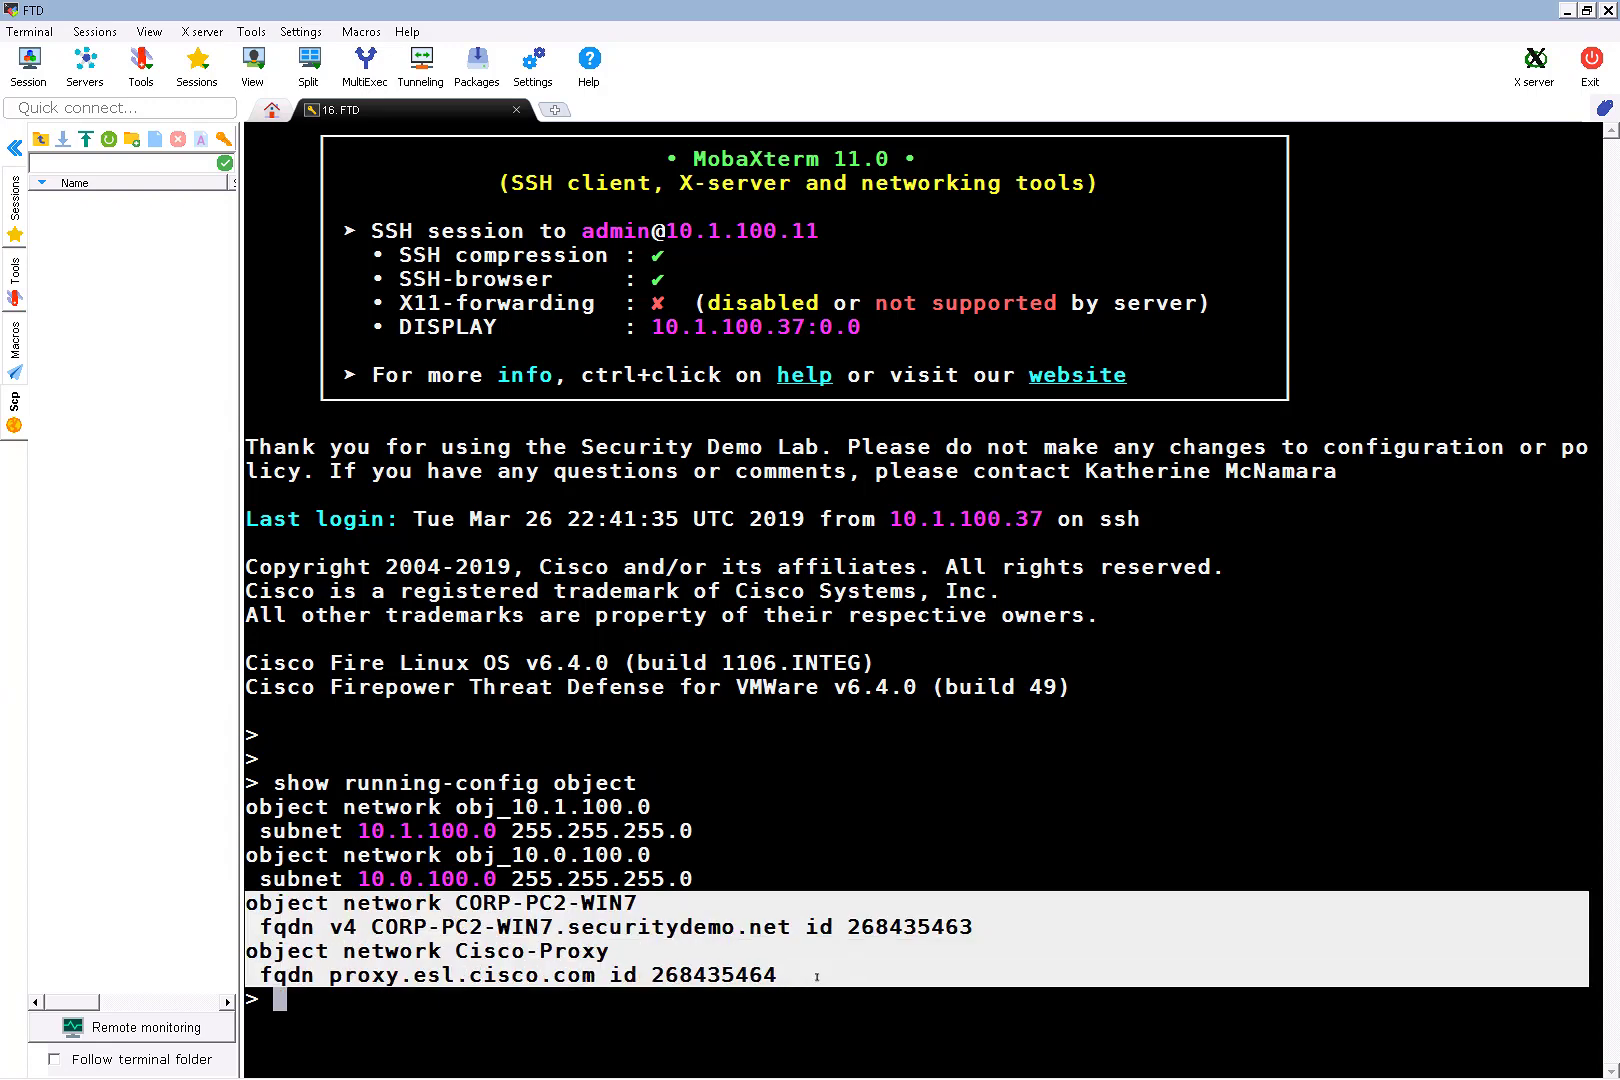
click(817, 976)
- Run show dns to list the cached resolved host addresses
key(Return)
key(Return)
key(Return)
key(Return)
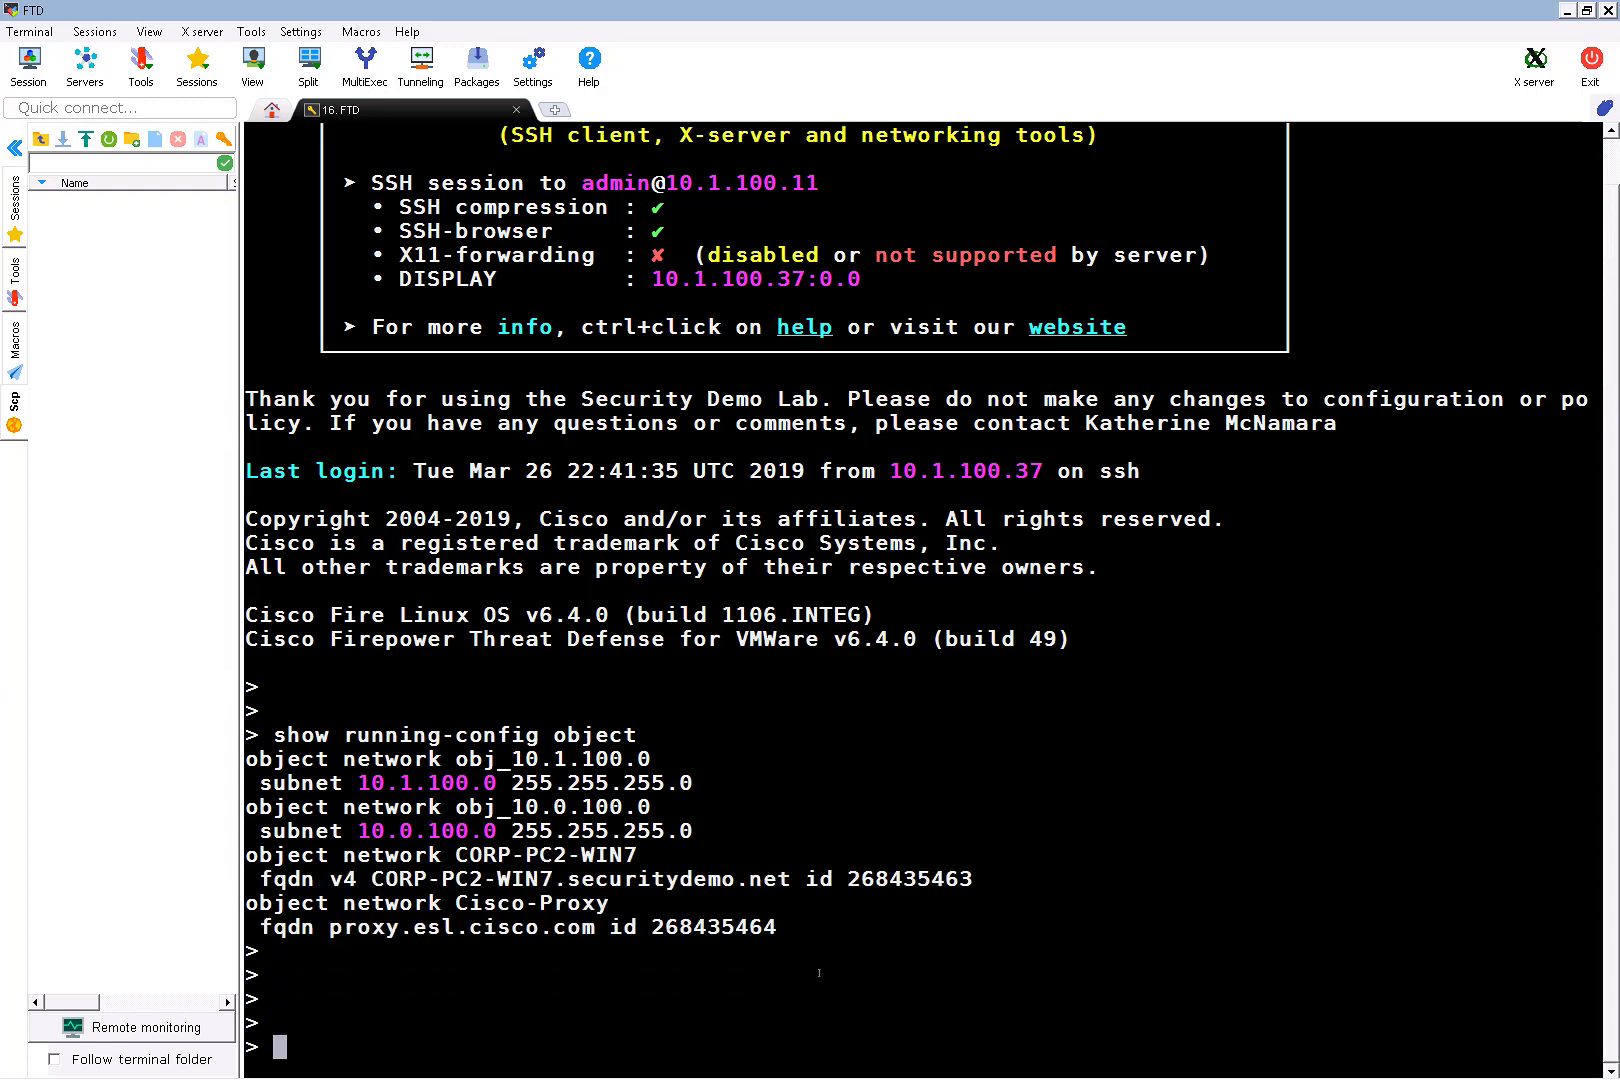
text(show dns)
key(Return)
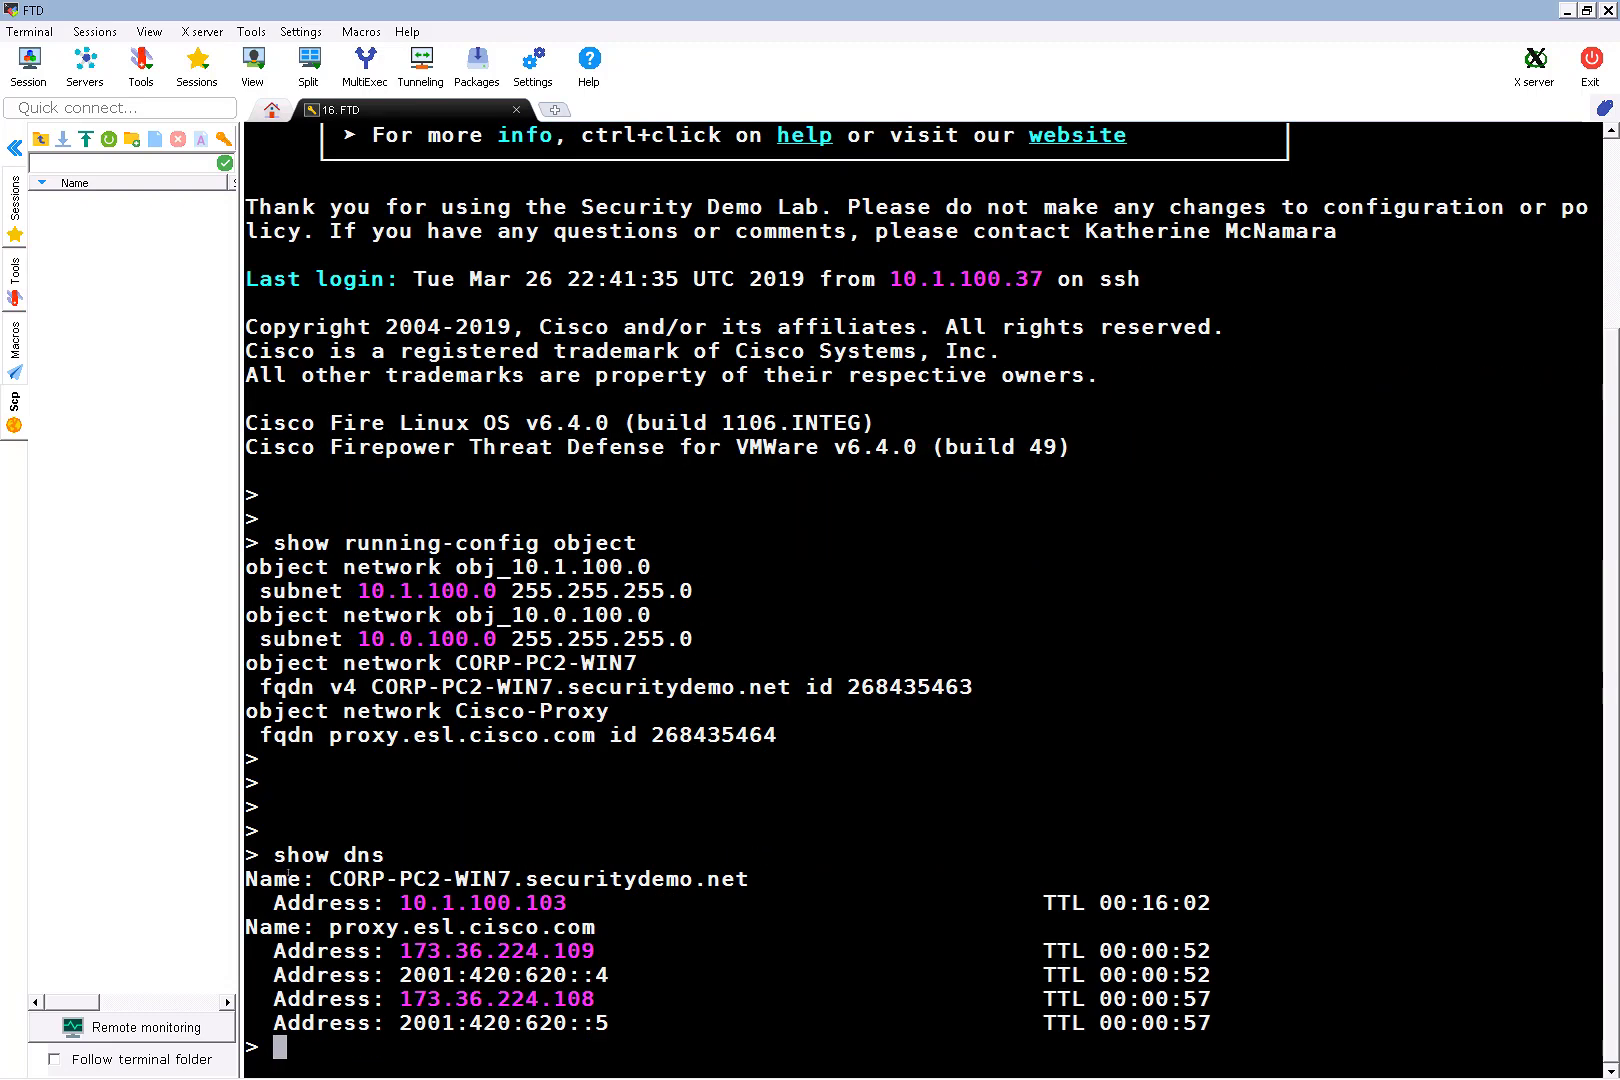
drag(248, 876, 862, 1021)
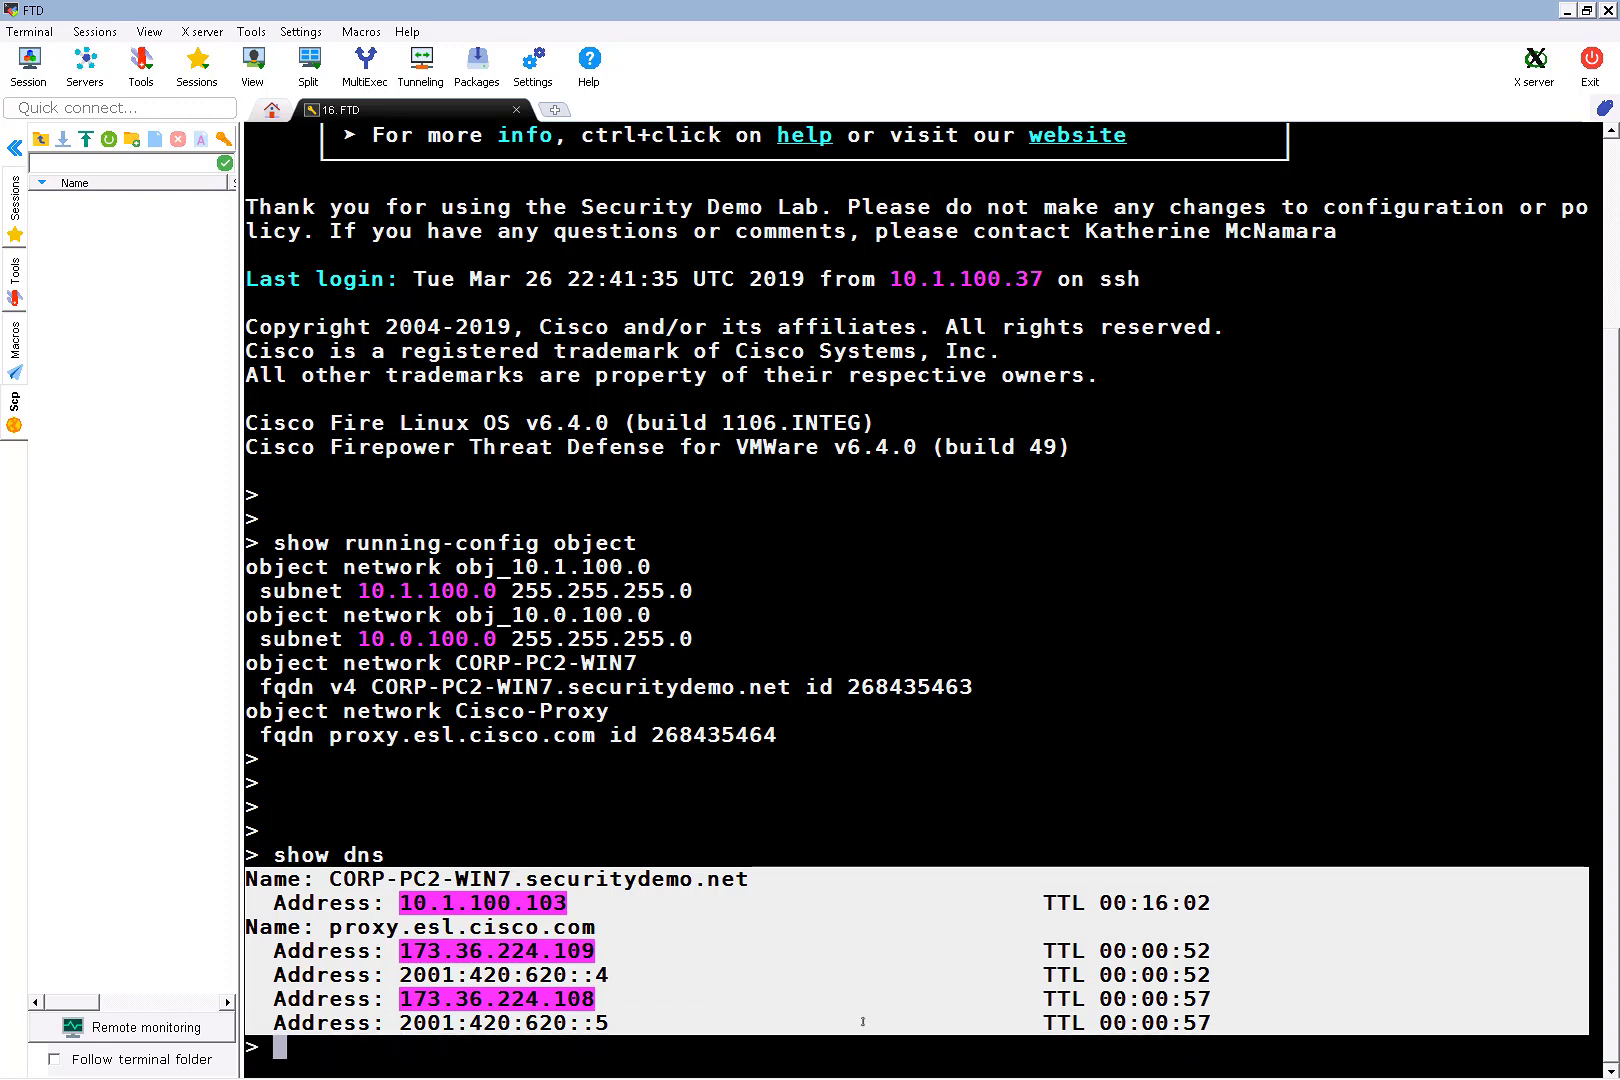
click(784, 1040)
- Run show running-config dns to display the DNS server configuration
key(Return)
key(Return)
key(Return)
key(Return)
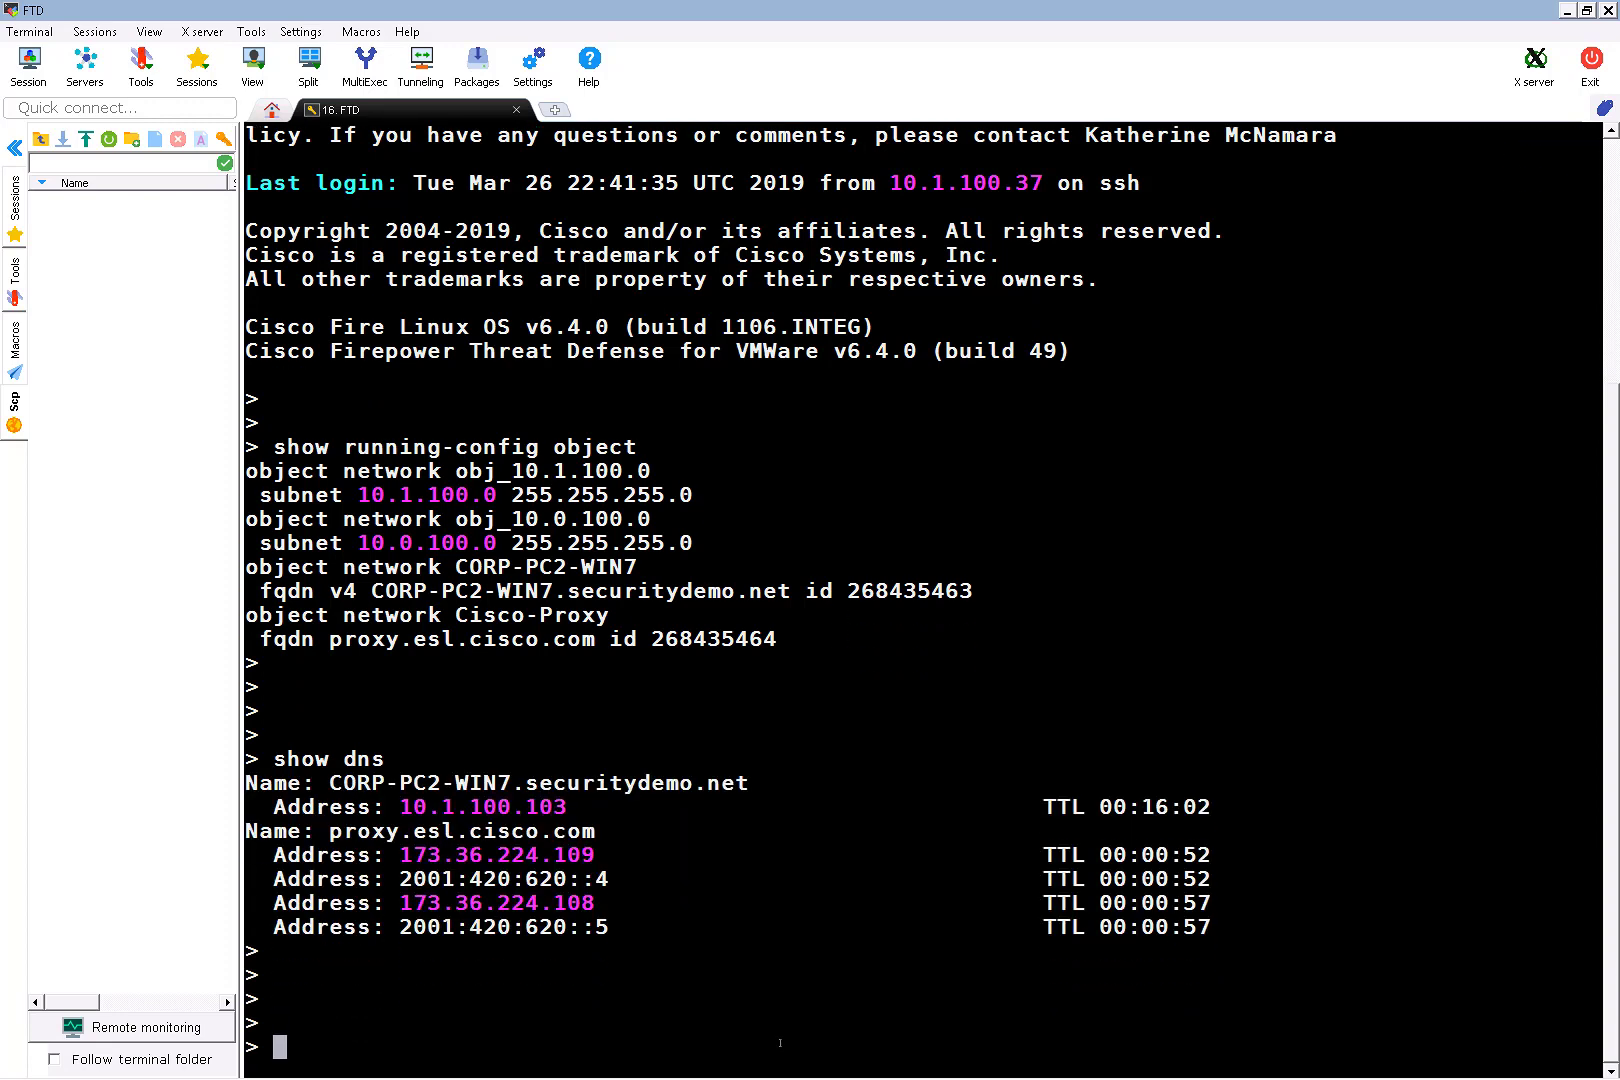
text(sgiwry)
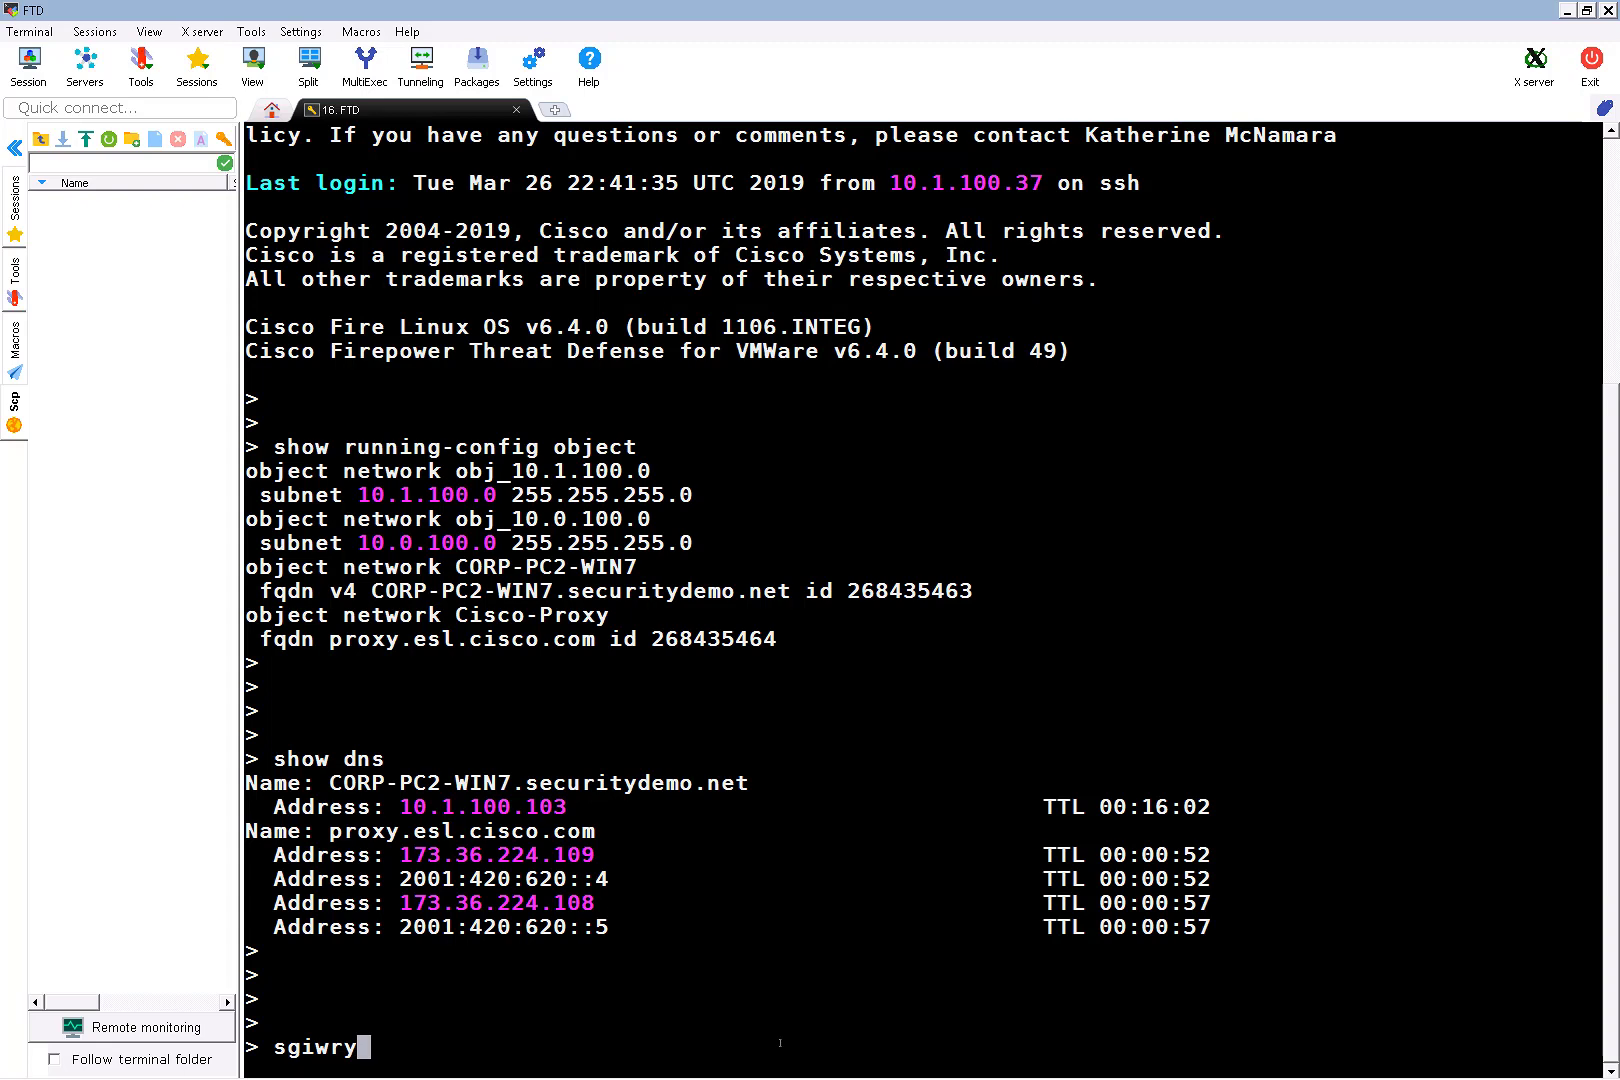
key(BackSpace)
key(BackSpace)
key(BackSpace)
key(BackSpace)
key(BackSpace)
key(BackSpace)
text(show running-config )
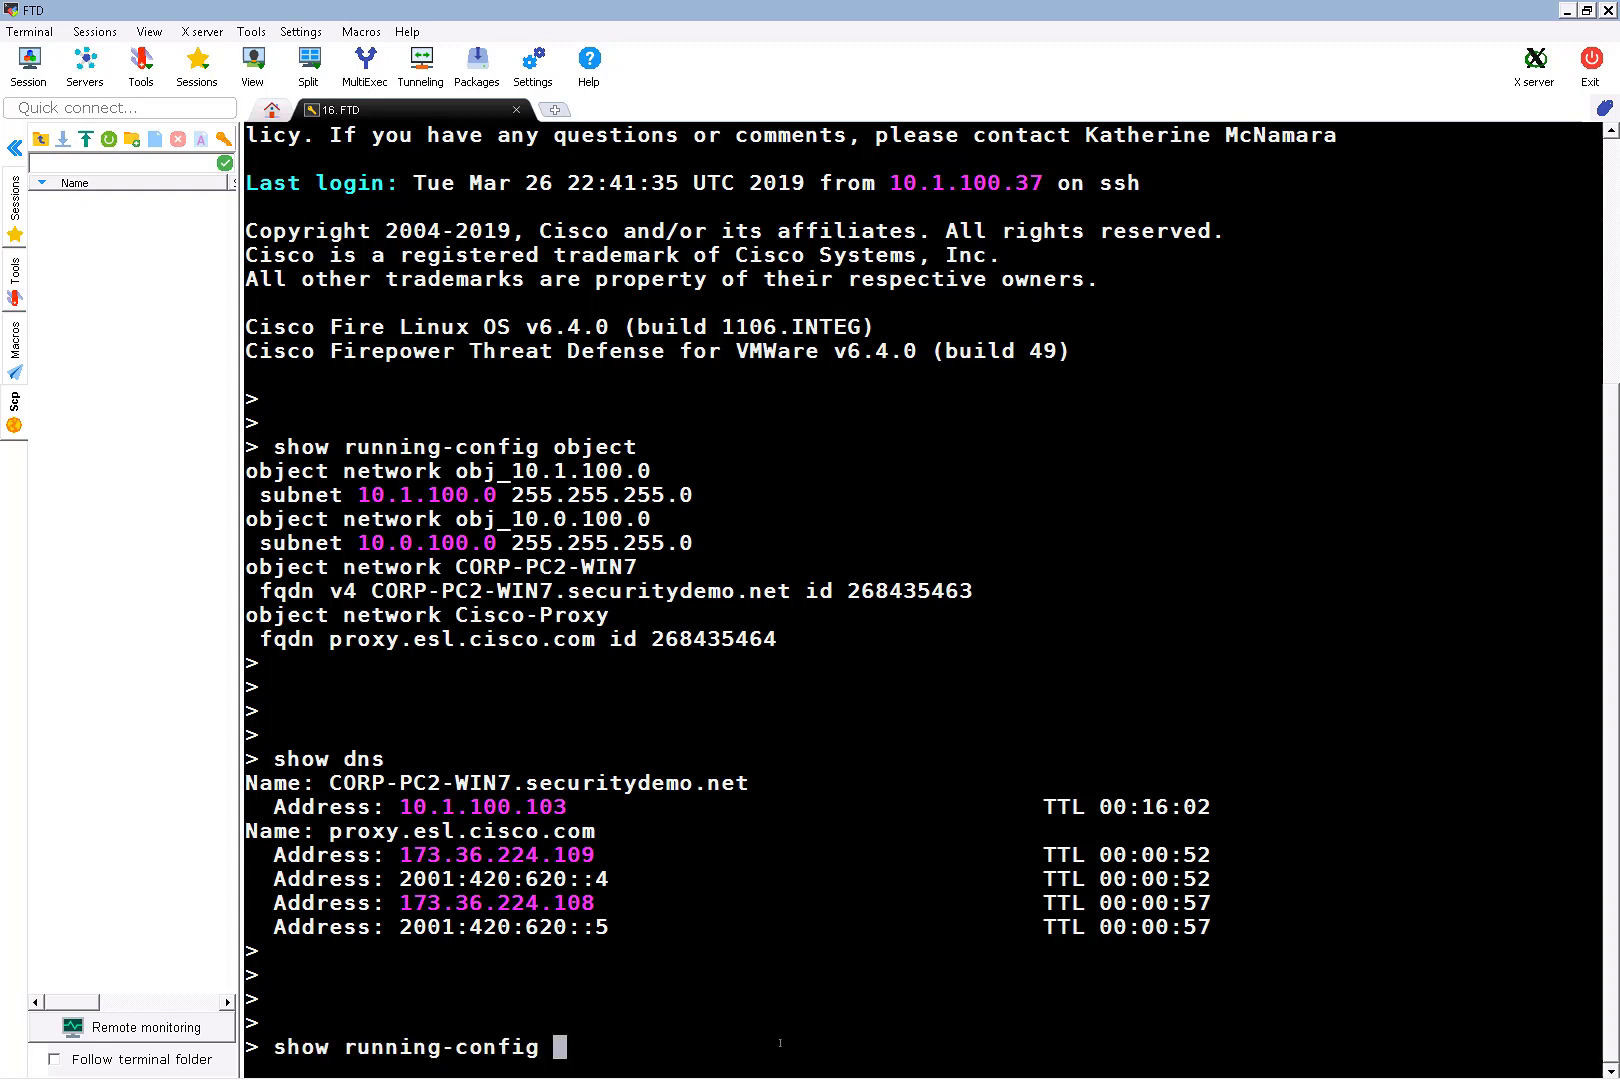
text(dns)
key(Return)
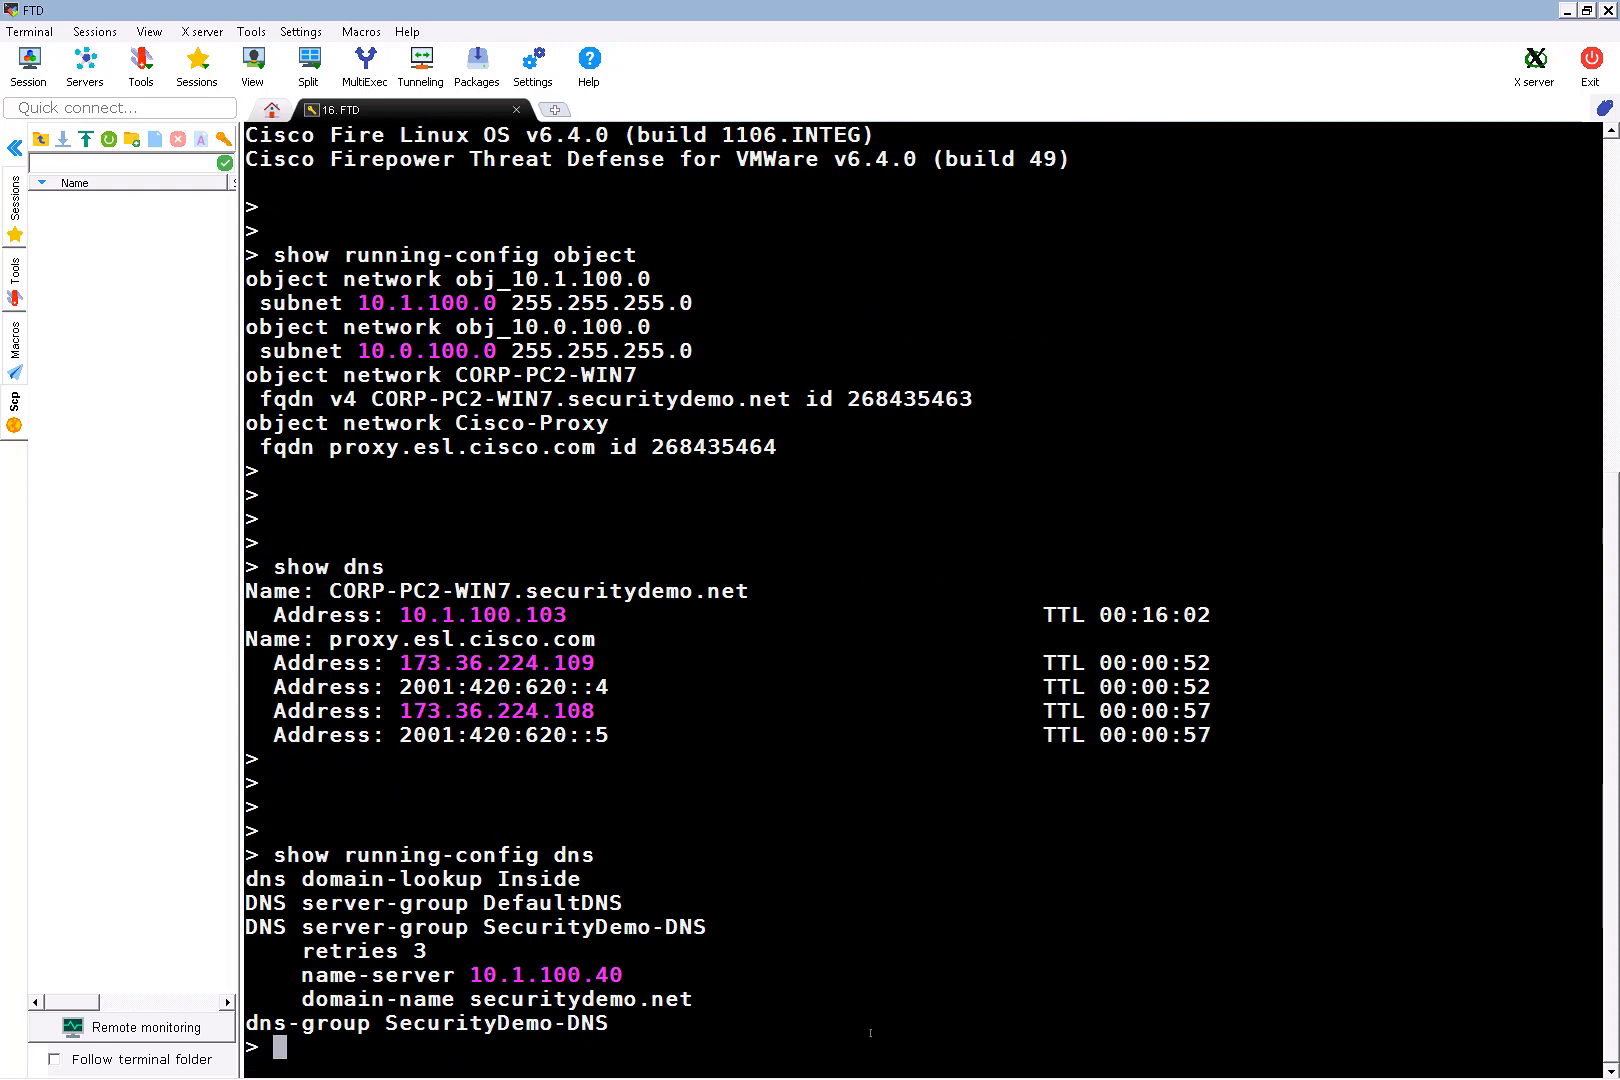
drag(654, 1023, 246, 880)
click(276, 896)
- Run show fqdn, confirming CORP-PC2-WIN7 resolves to 10.1.100.103 and Cisco-Proxy to four addresses
key(Return)
key(Return)
key(Return)
key(Return)
key(Return)
text(s)
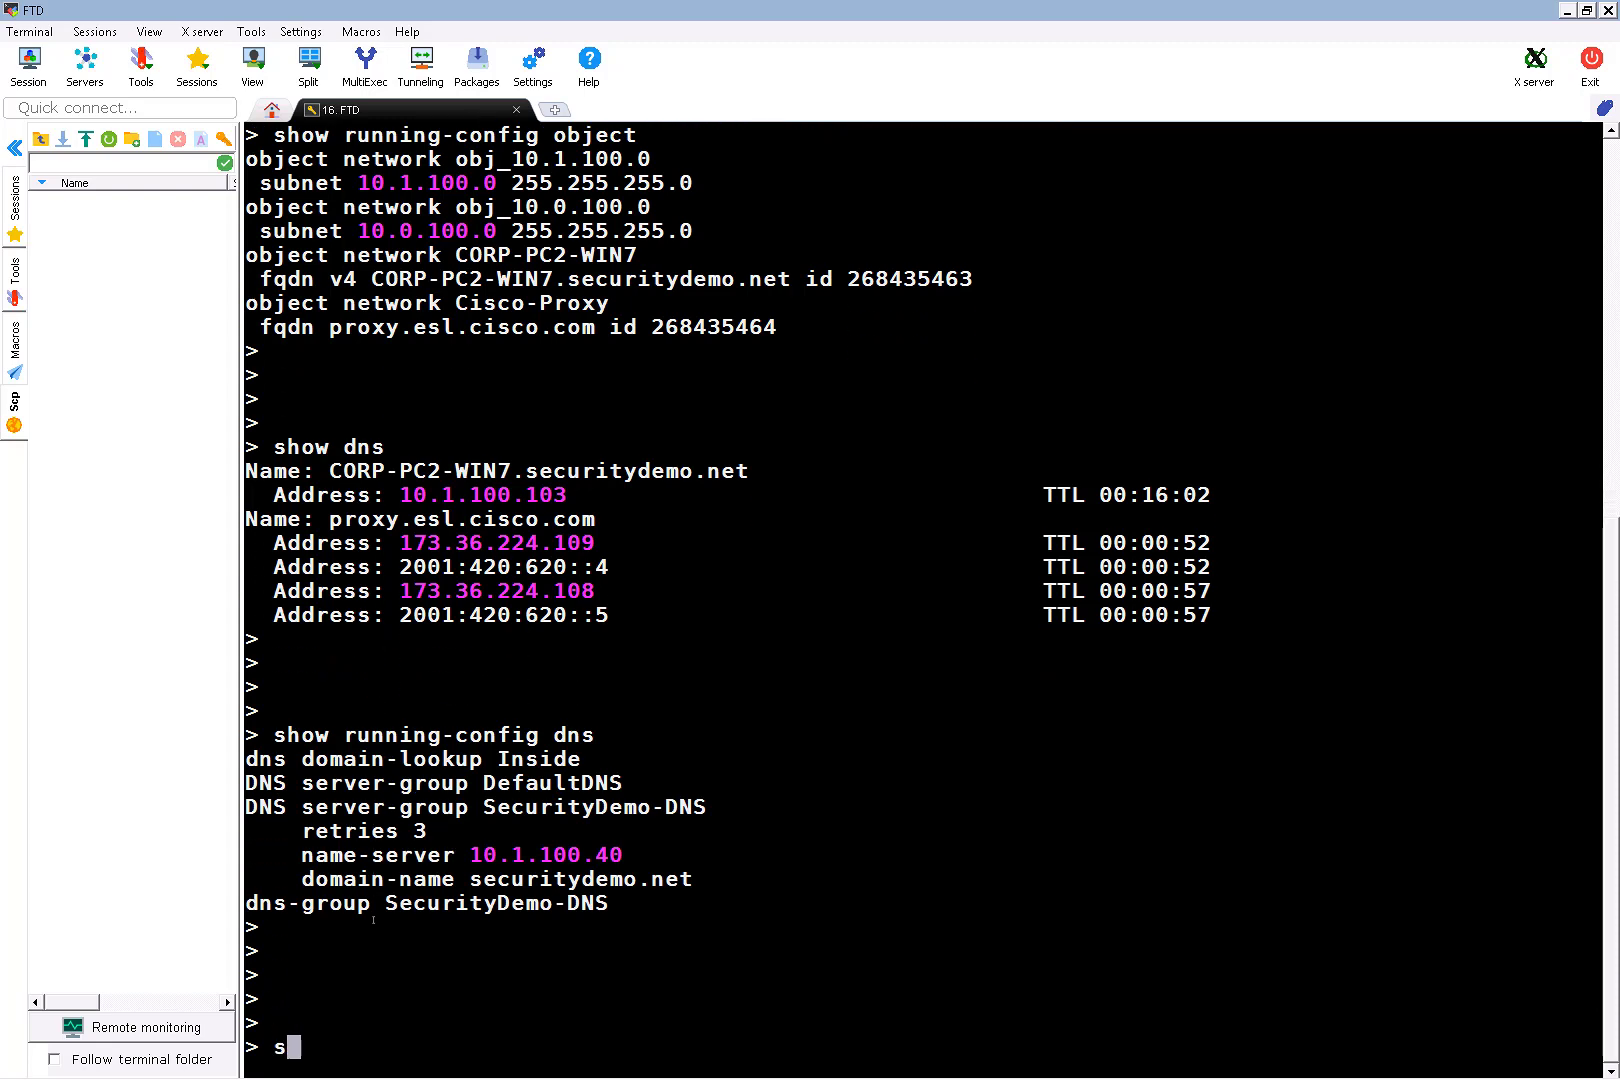
text(how fw)
key(BackSpace)
text(qdn)
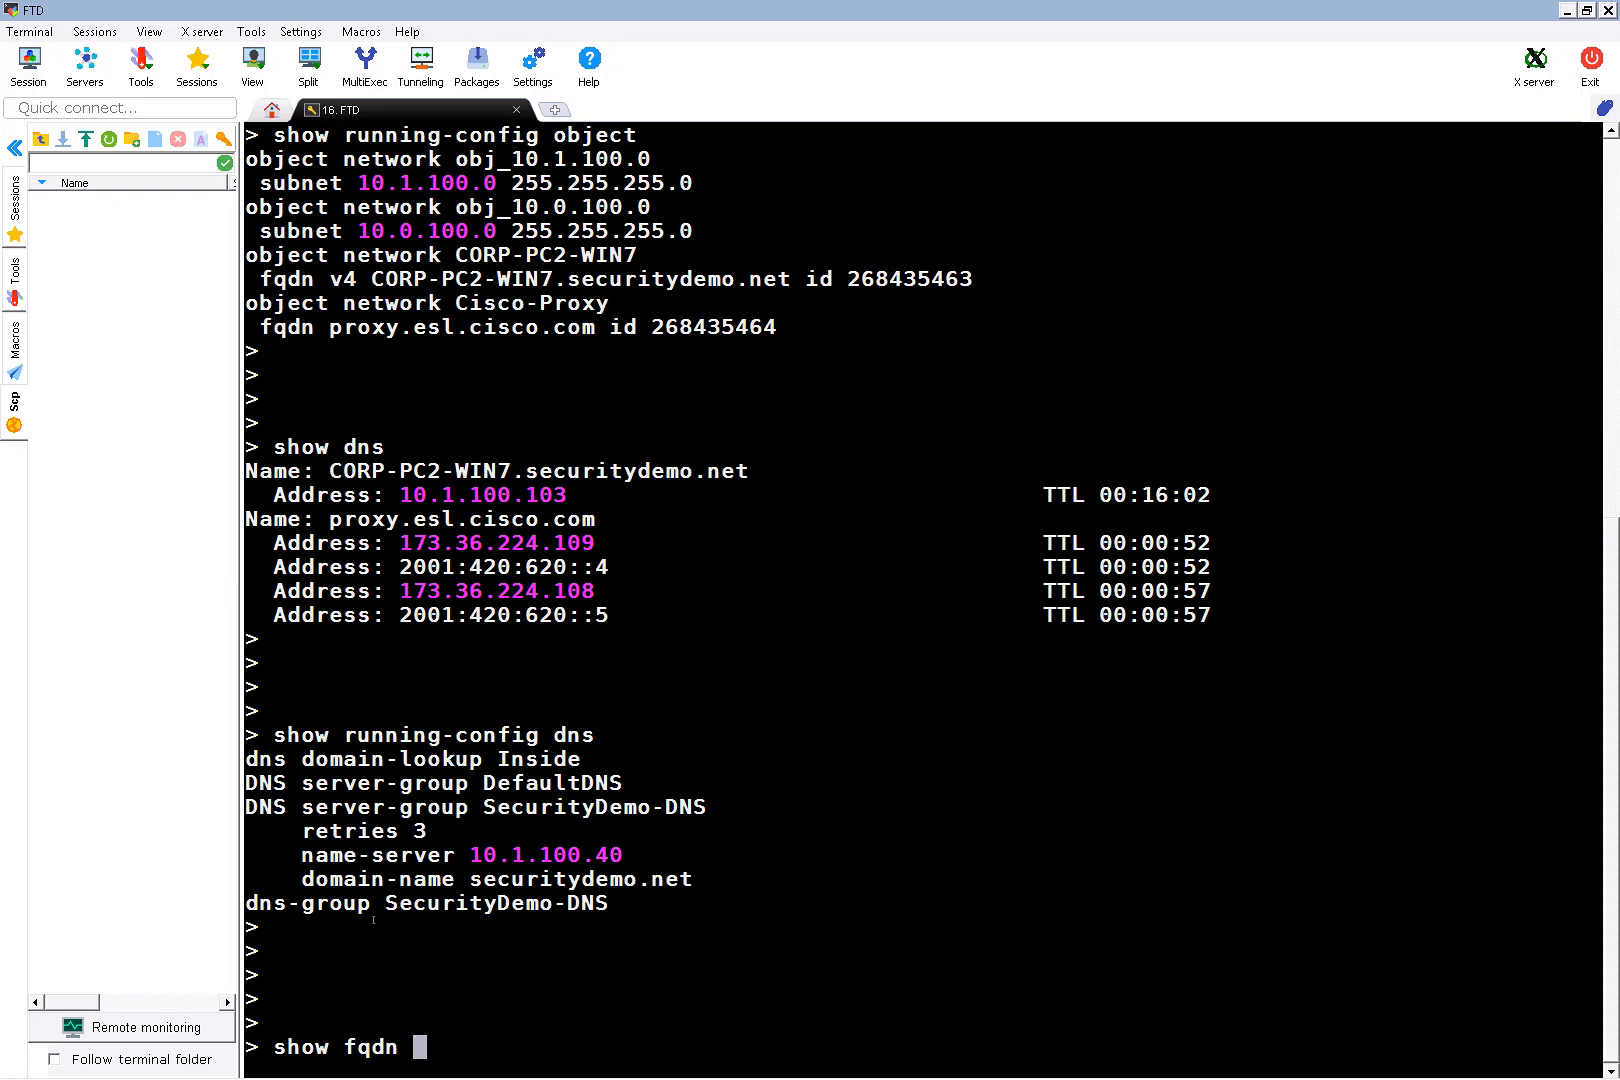
key(Return)
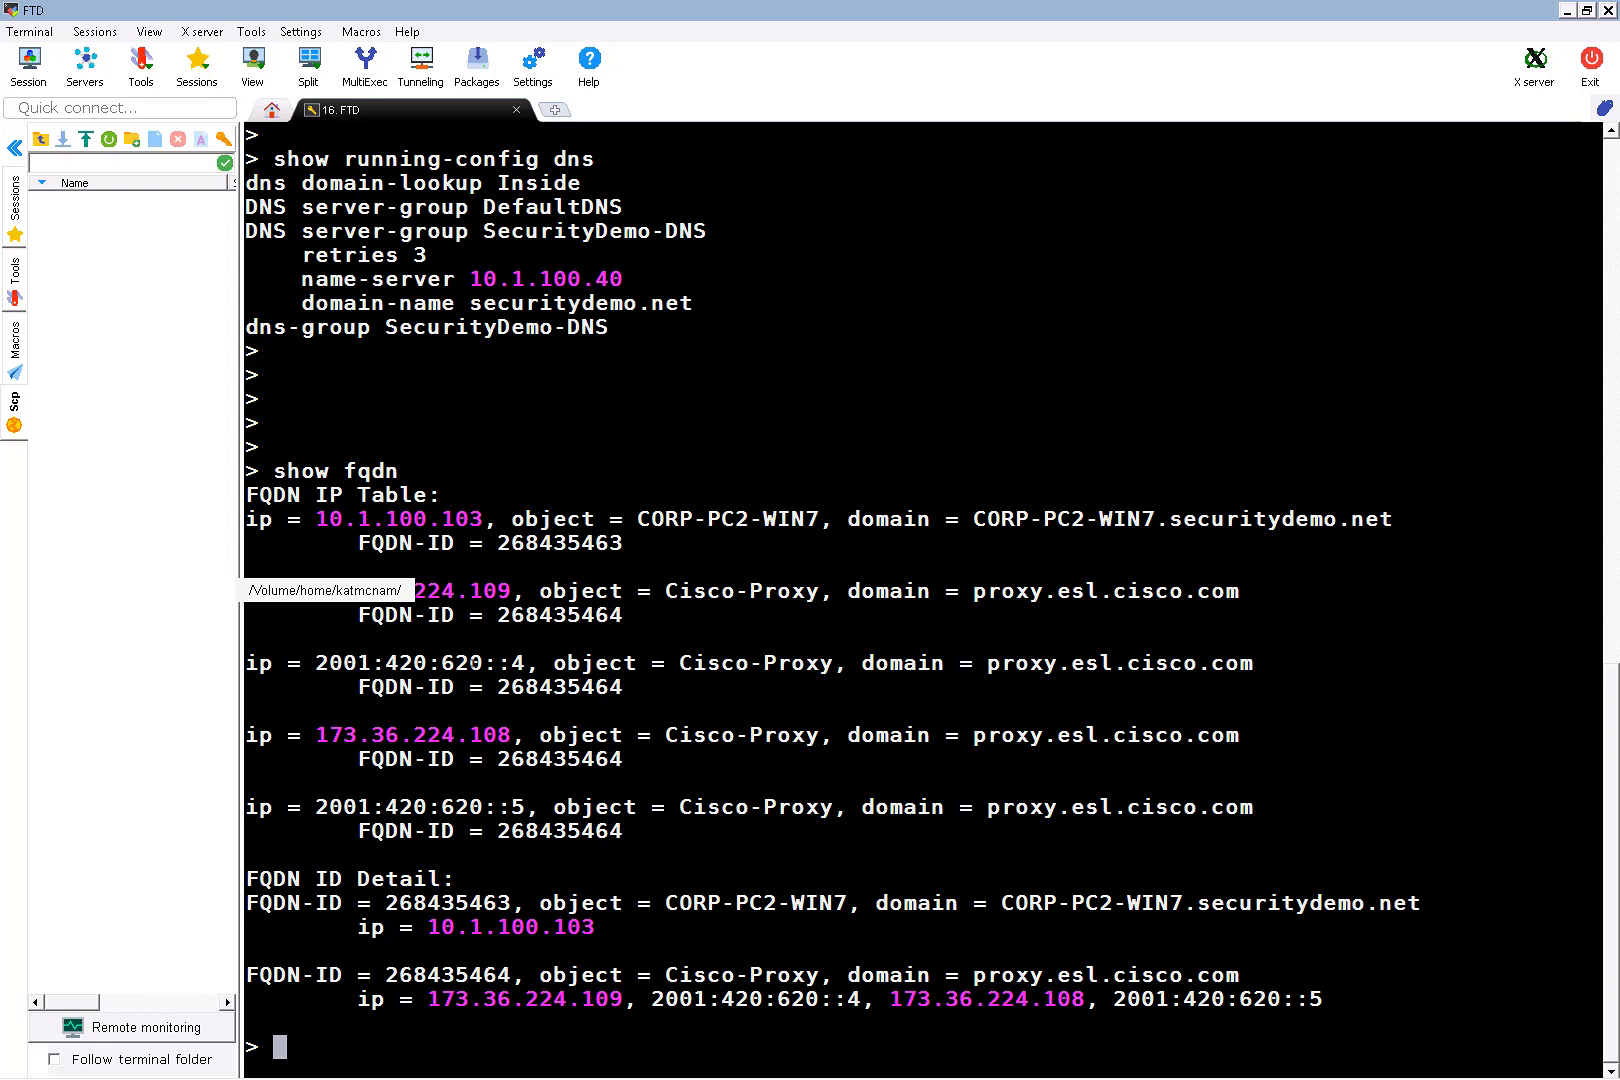
key(Return)
key(Return)
key(Return)
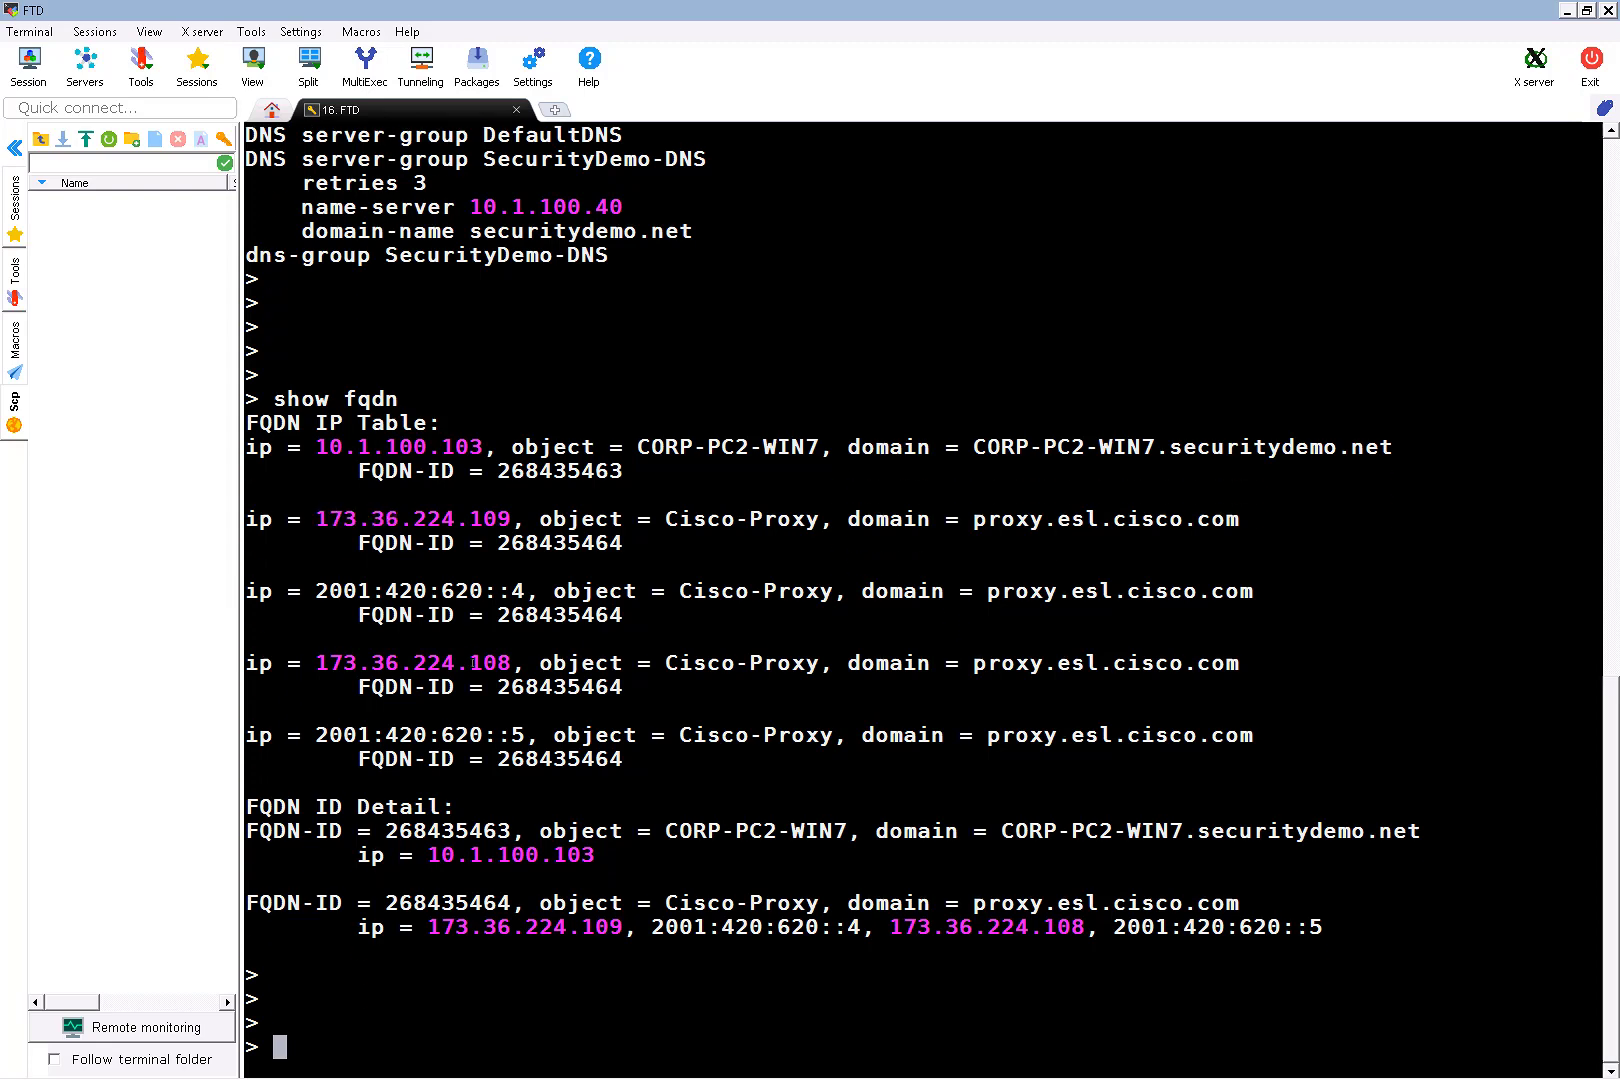
text(show acc)
key(Tab)
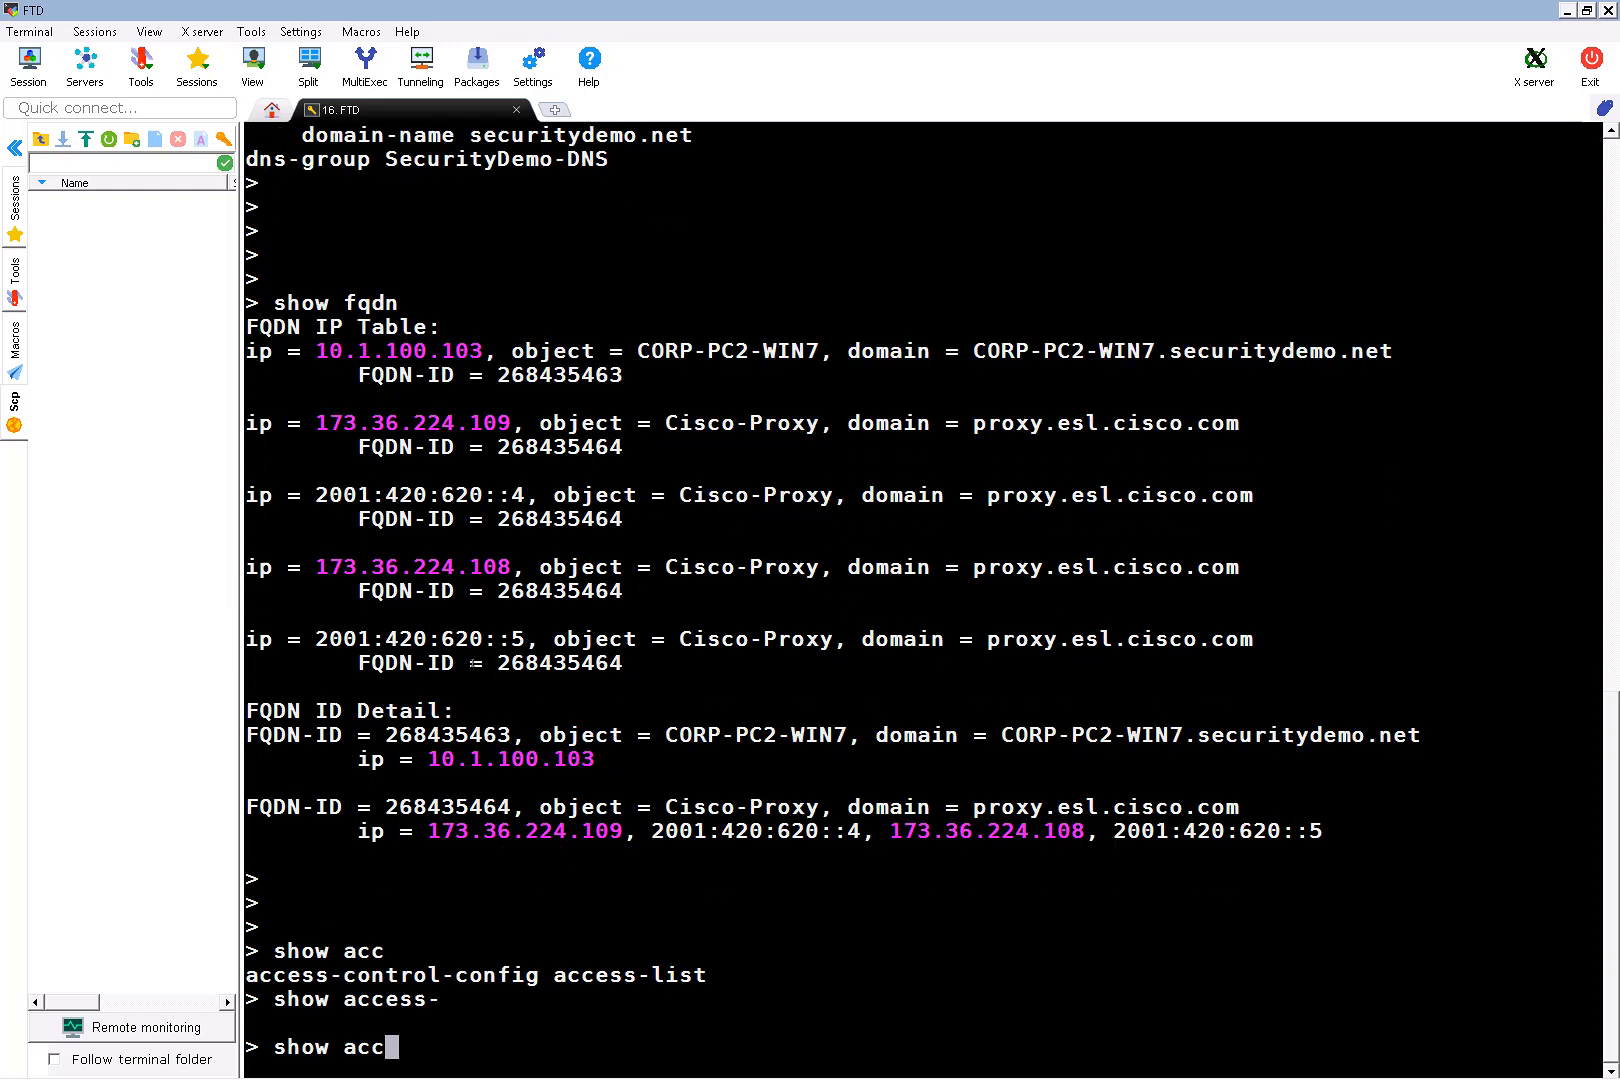
- Run show access-list, review the Block-Proxy-For-Corp-PC2 host entries, then end the FTD session
key(Tab)
text(l)
key(Tab)
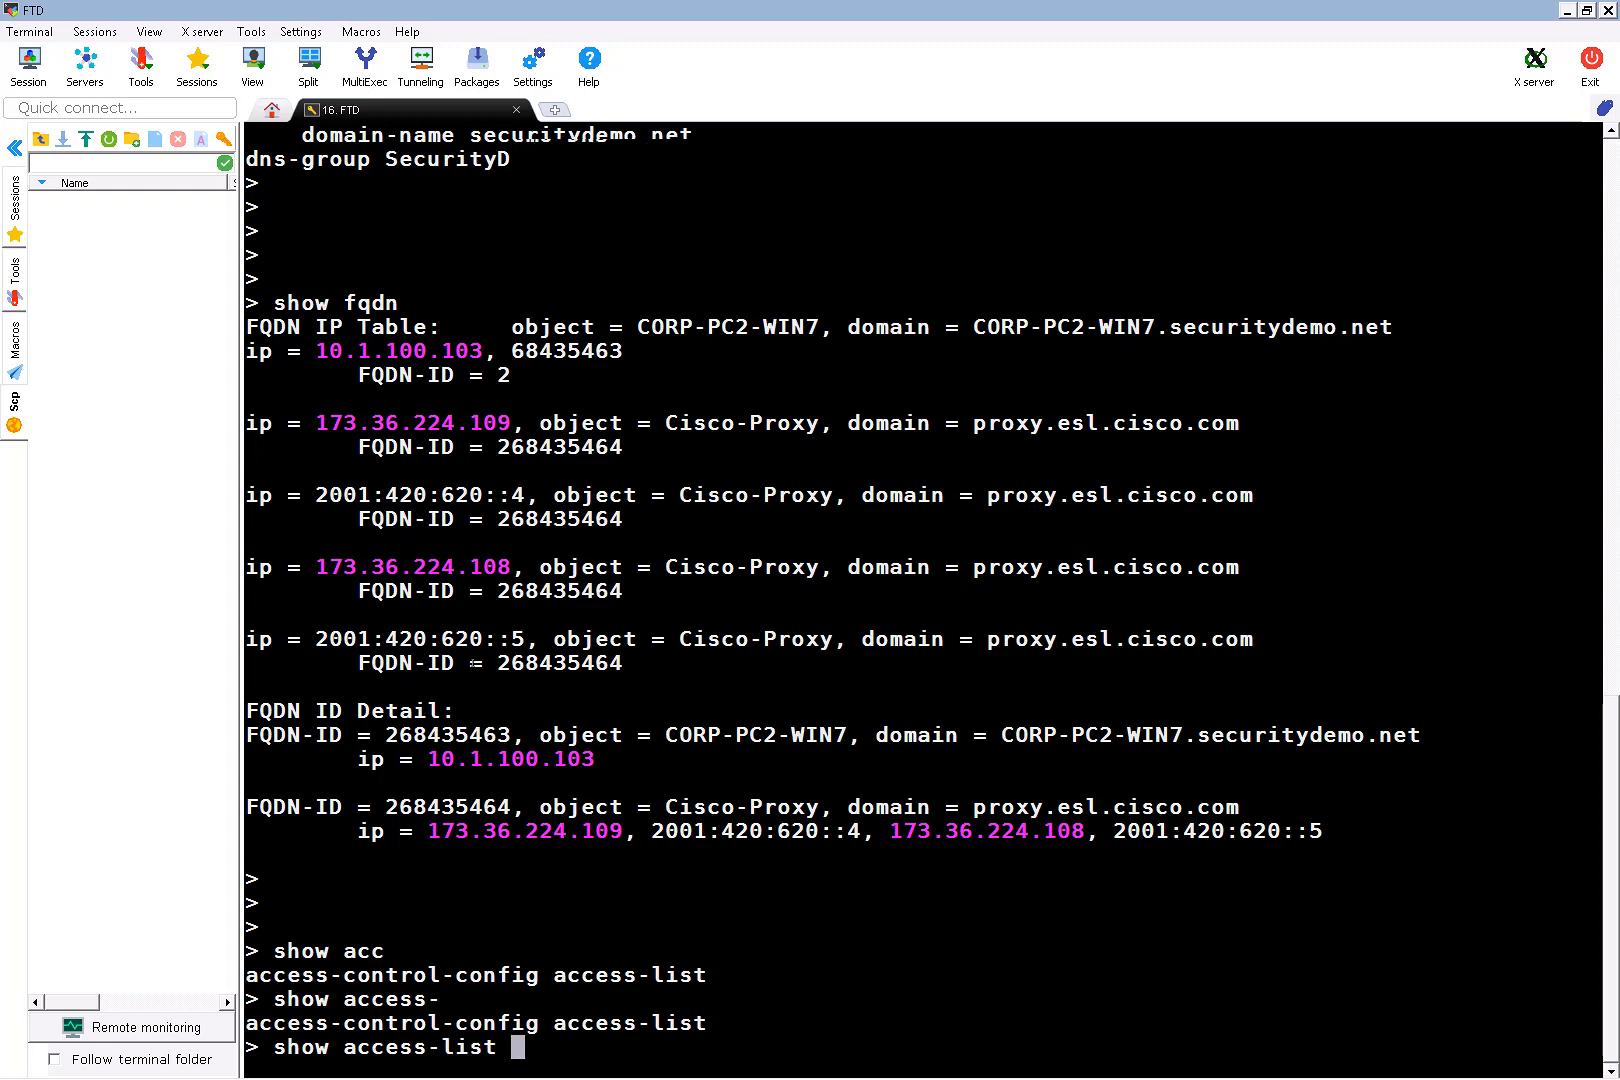
key(Return)
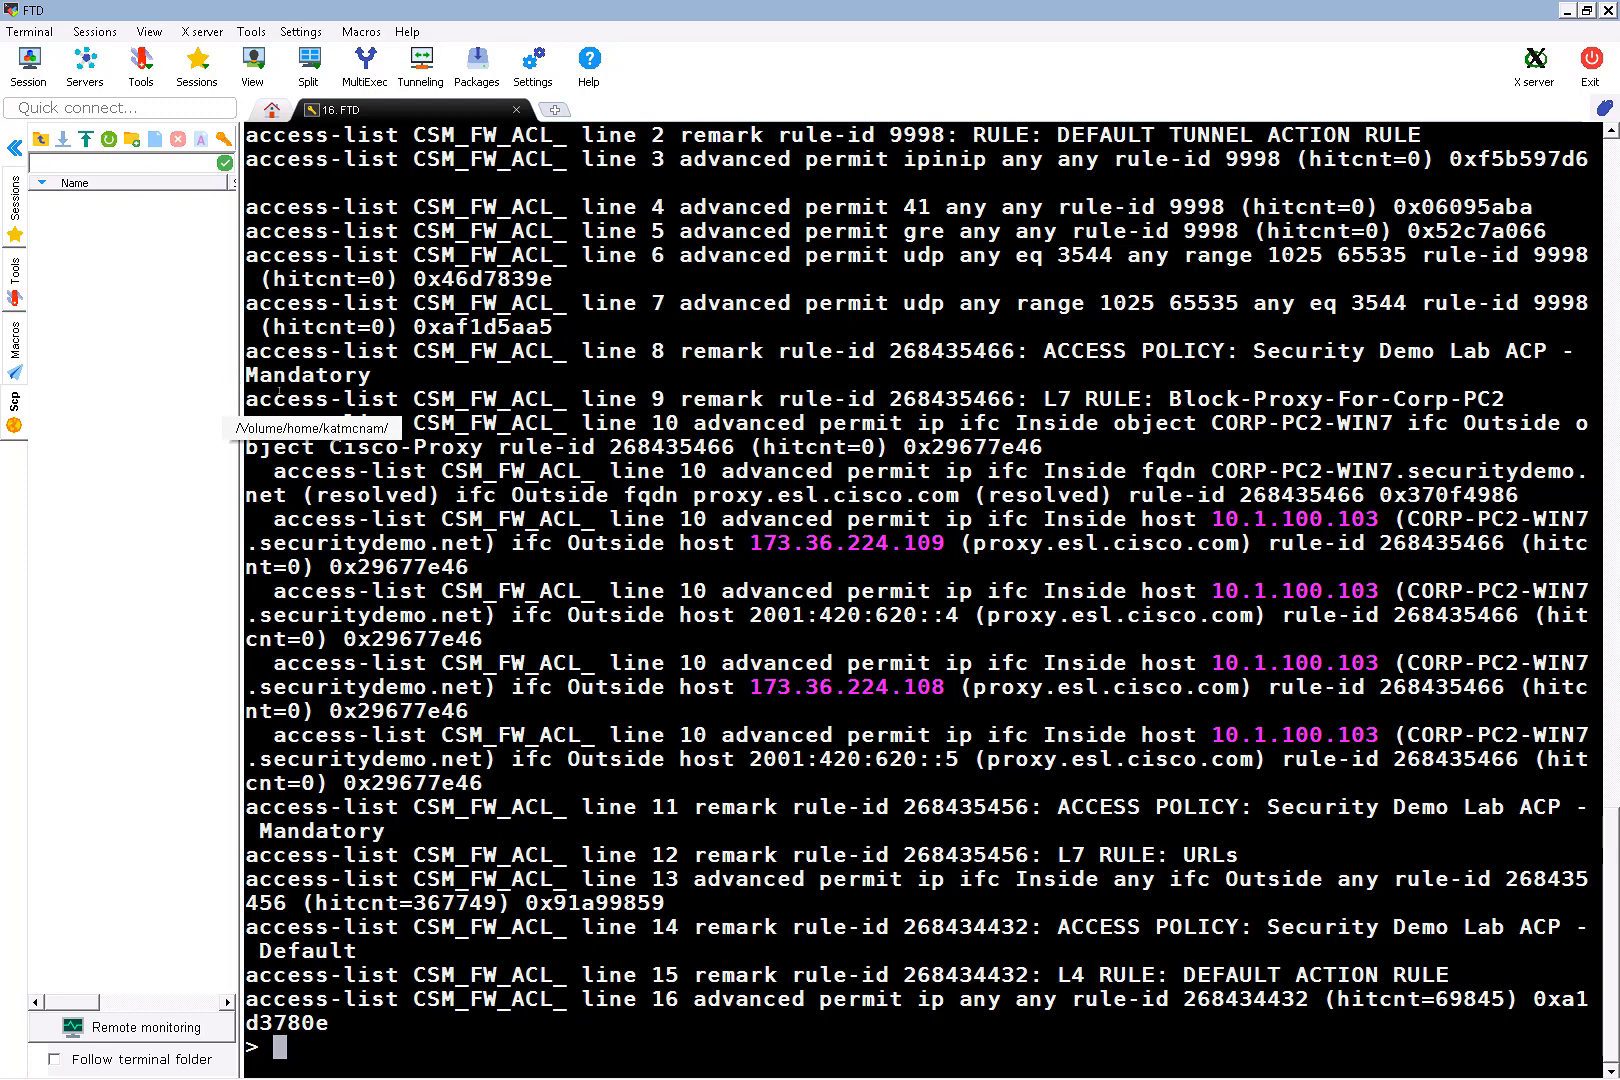
drag(245, 399, 1527, 807)
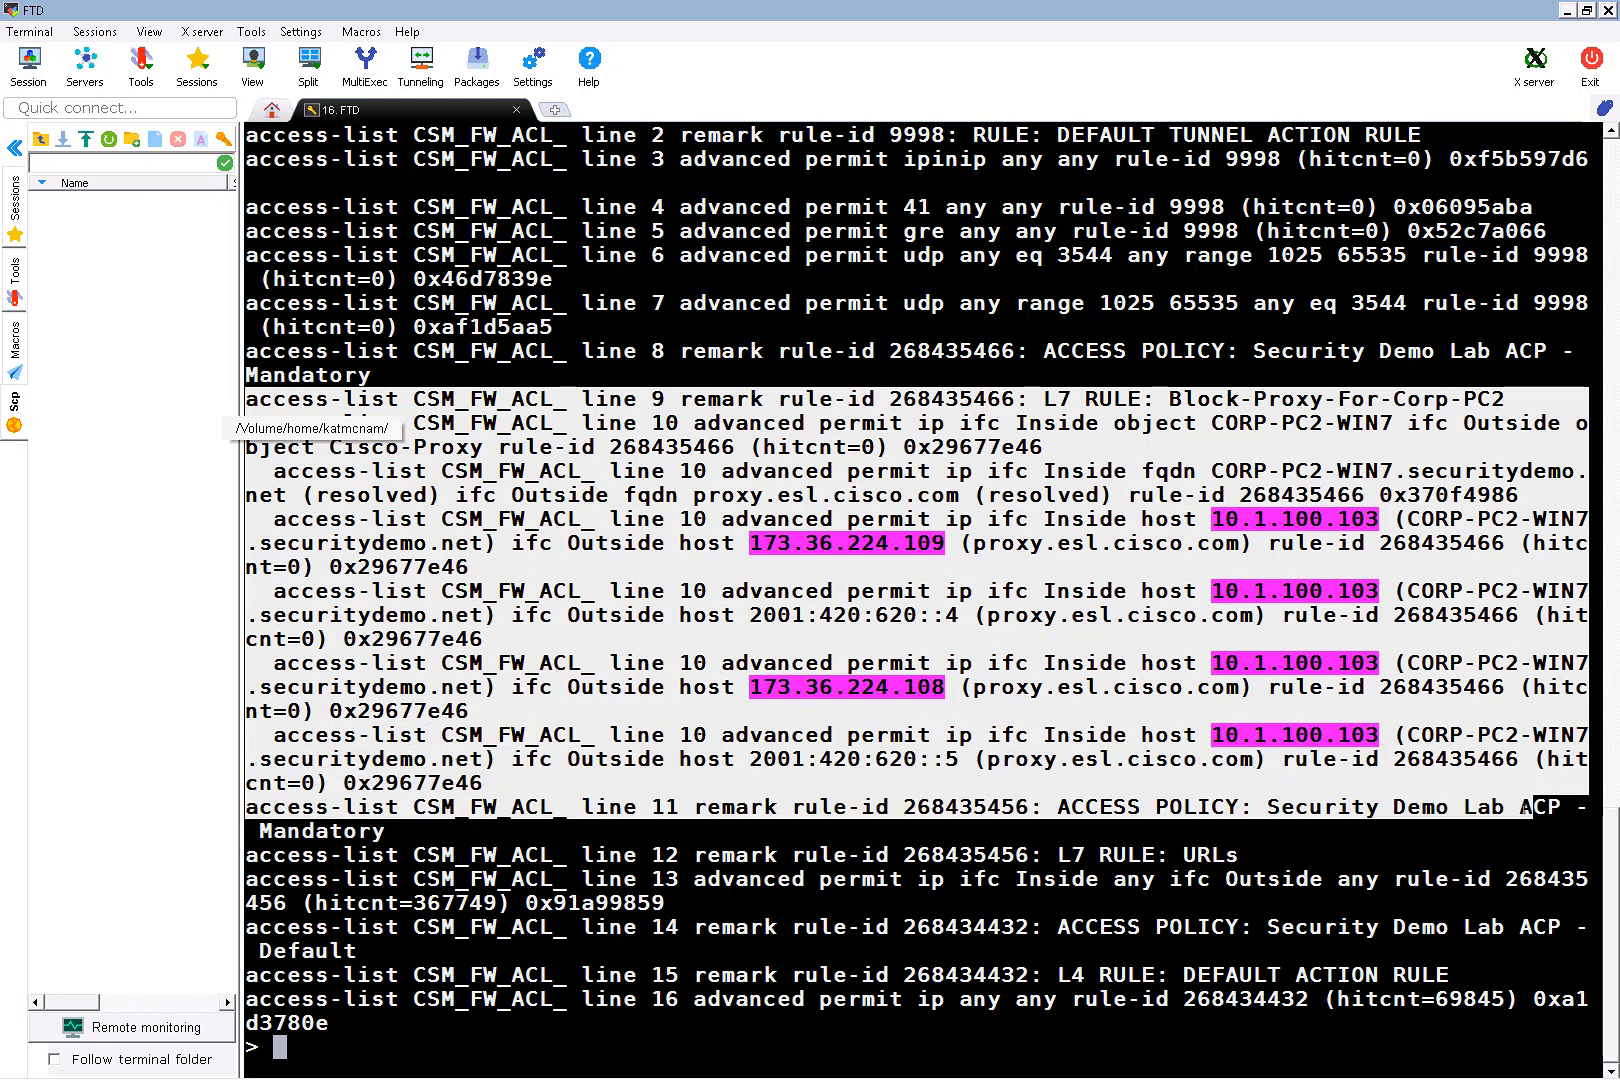
click(585, 130)
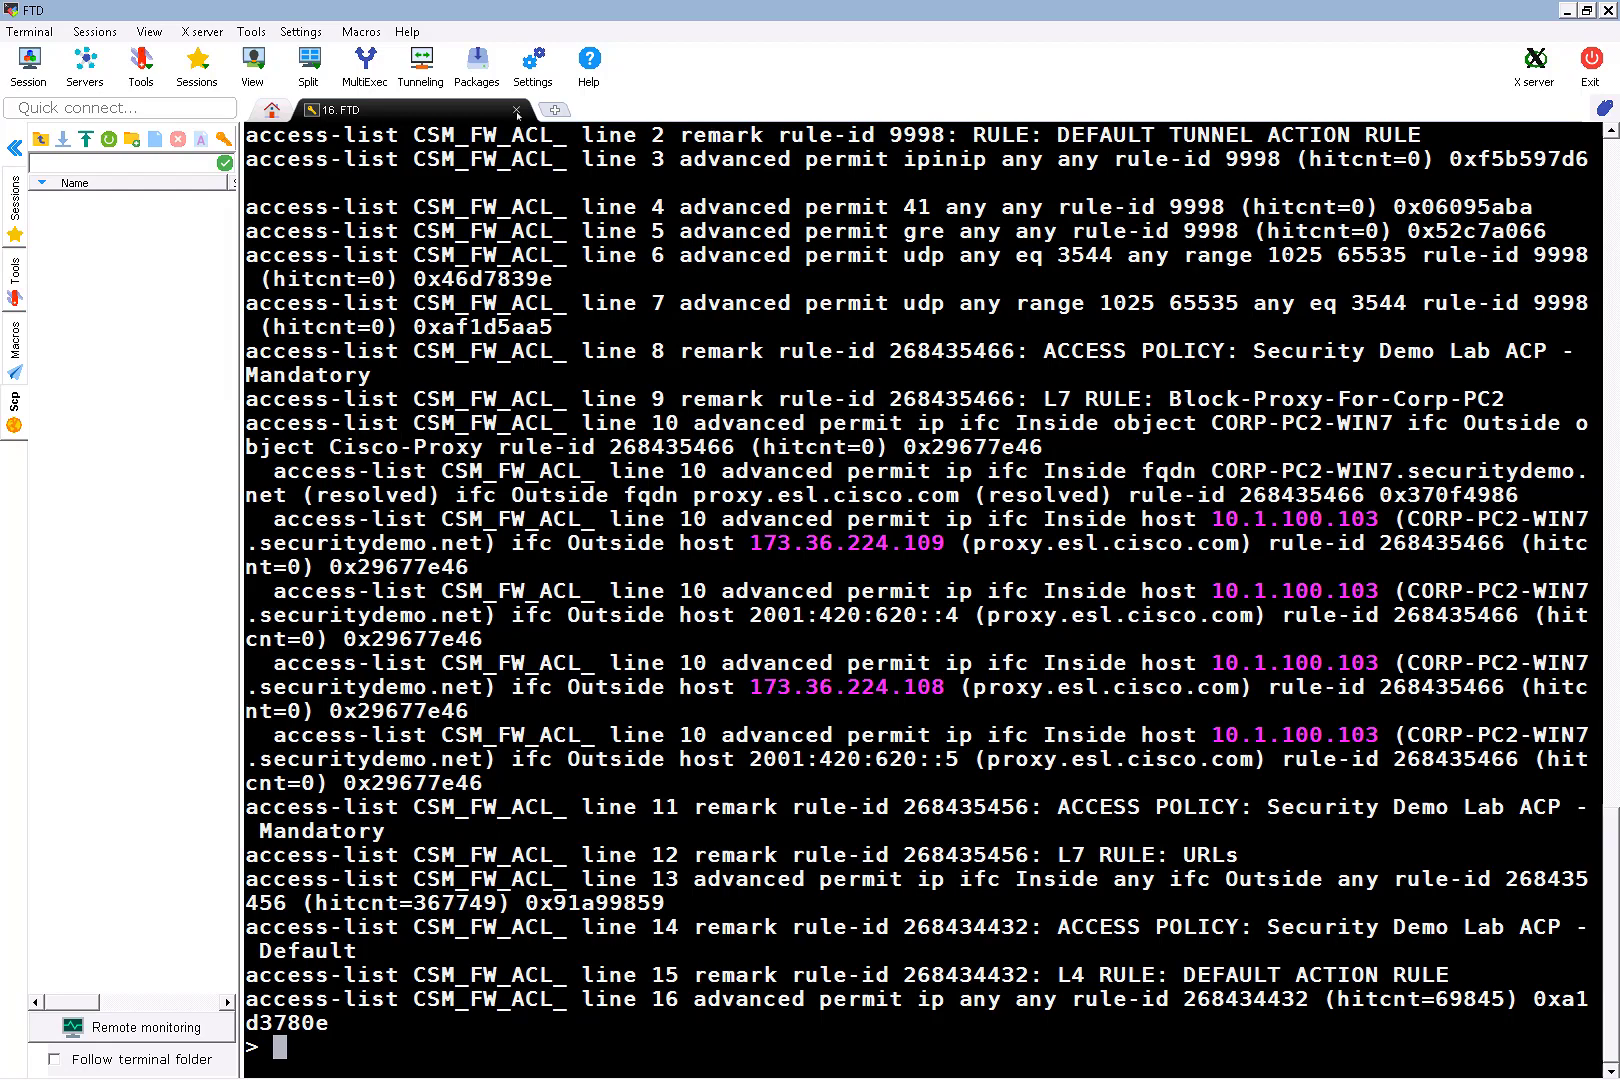
key(ctrl+l)
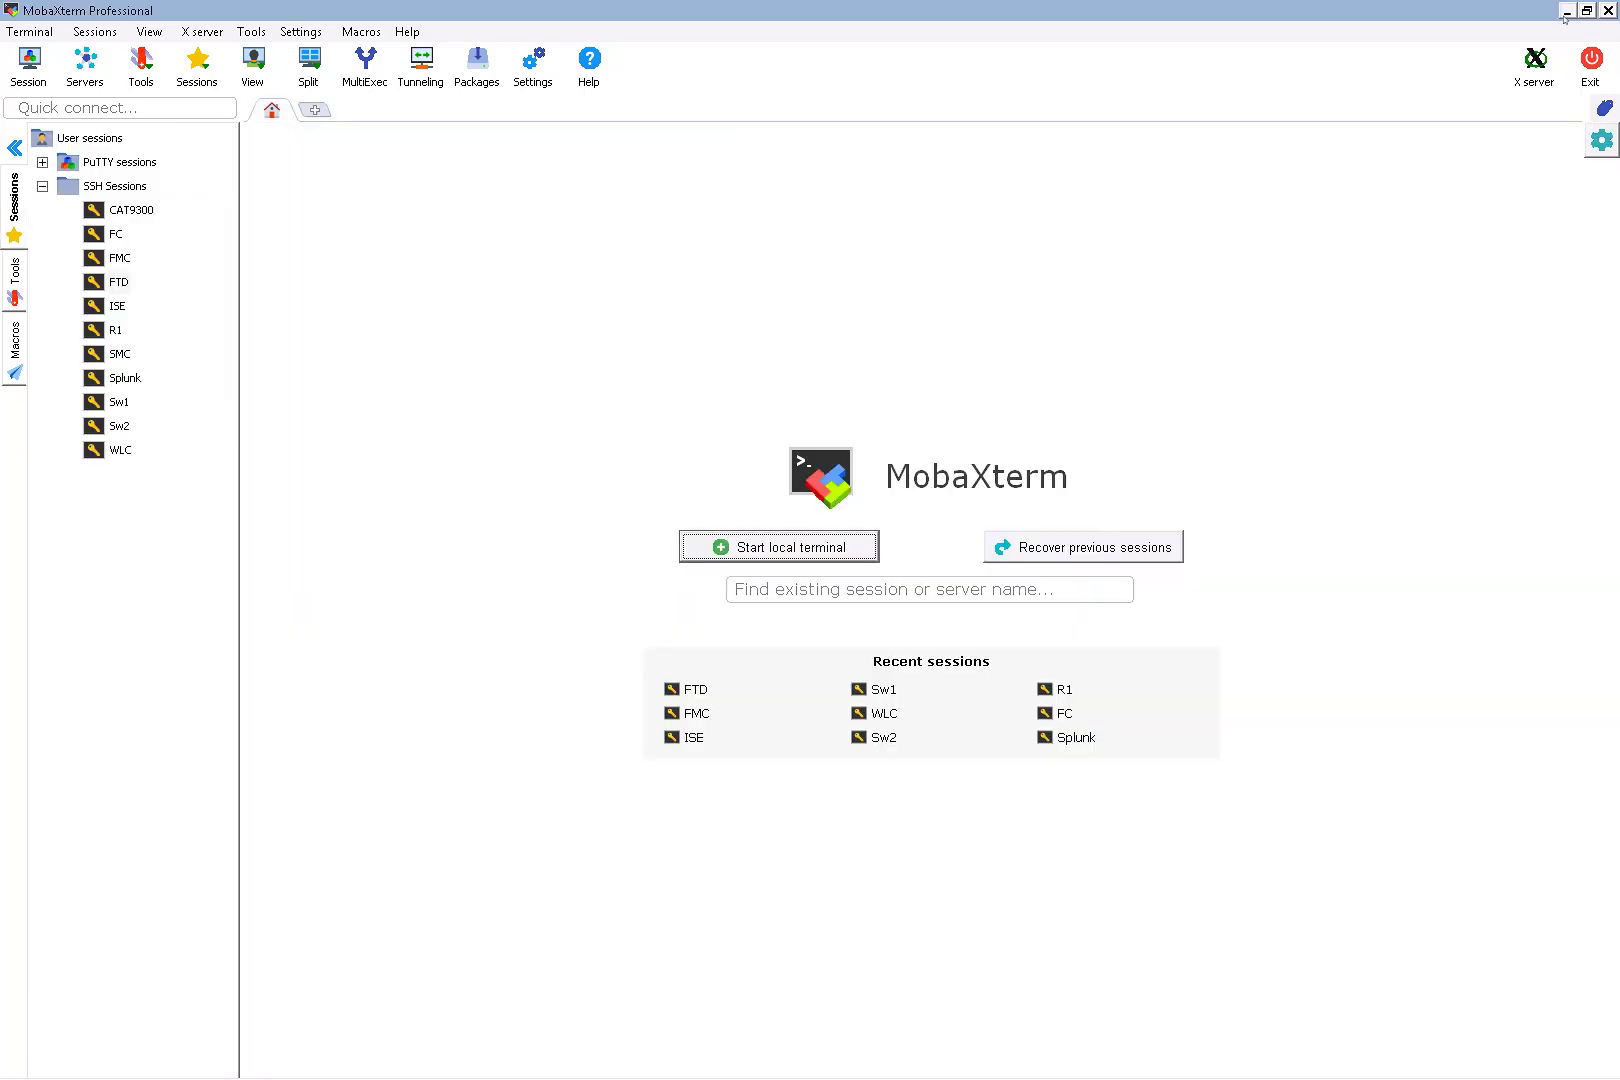
- In the Server 2012 VM's Chrome, load yahoo.com and then cisco.com
click(1566, 16)
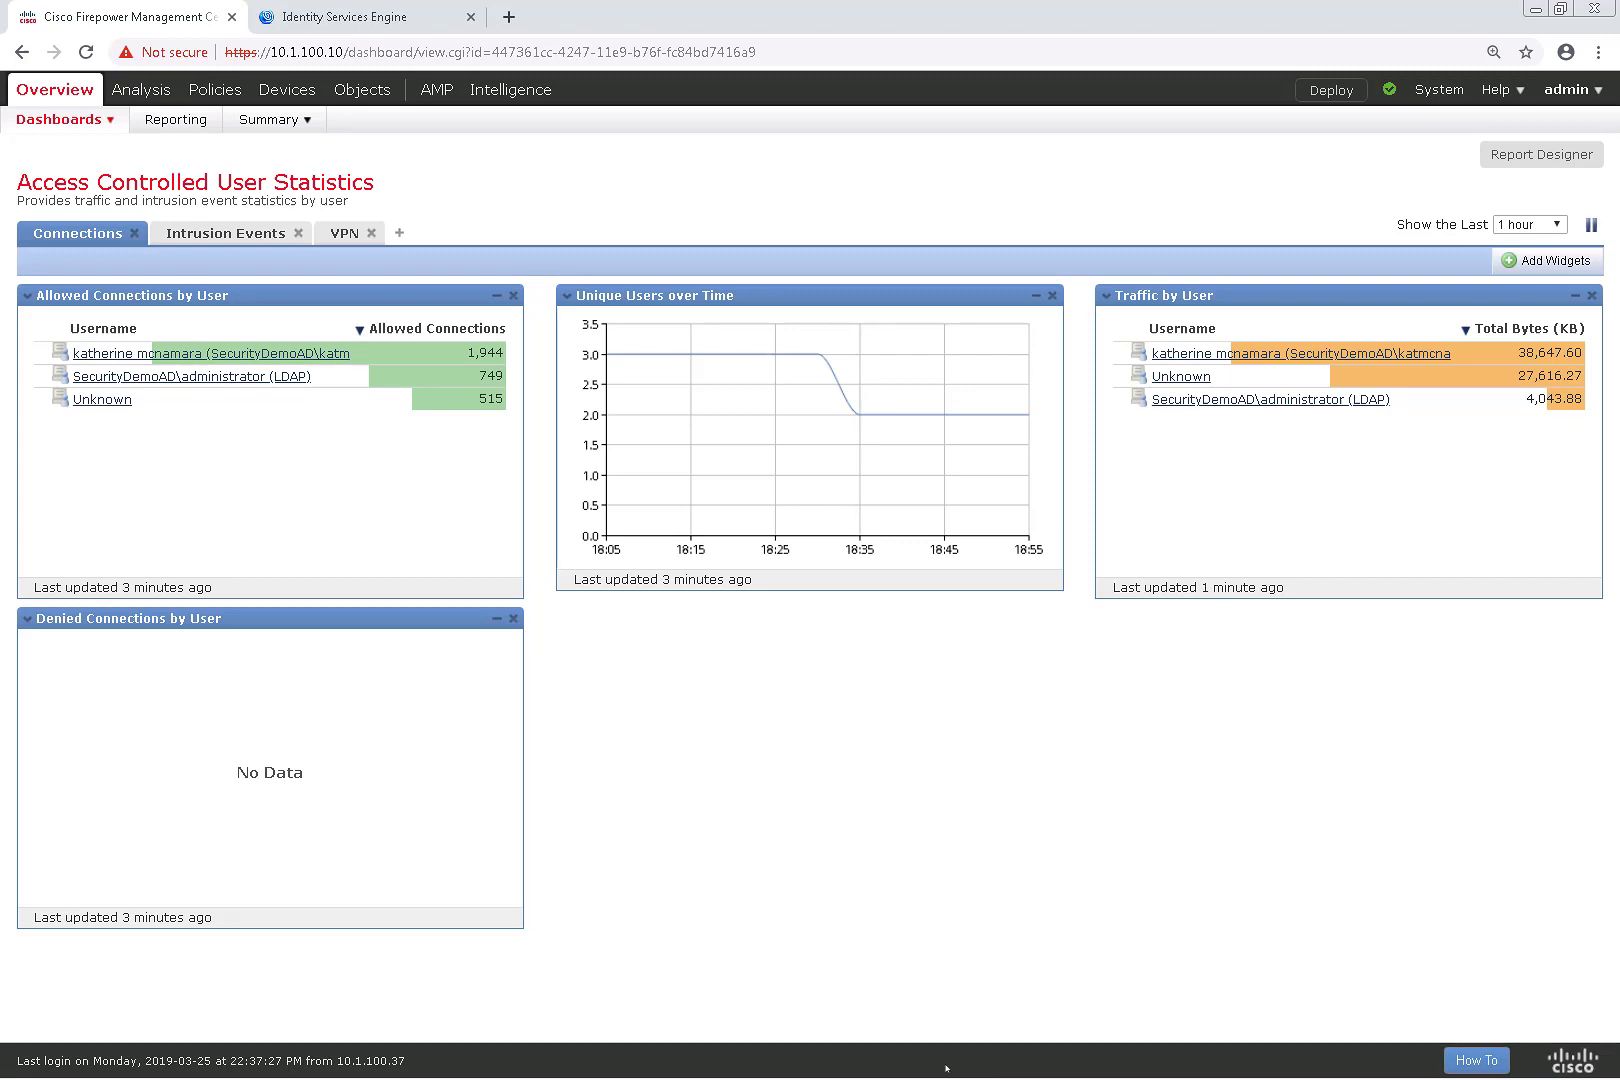
click(789, 1058)
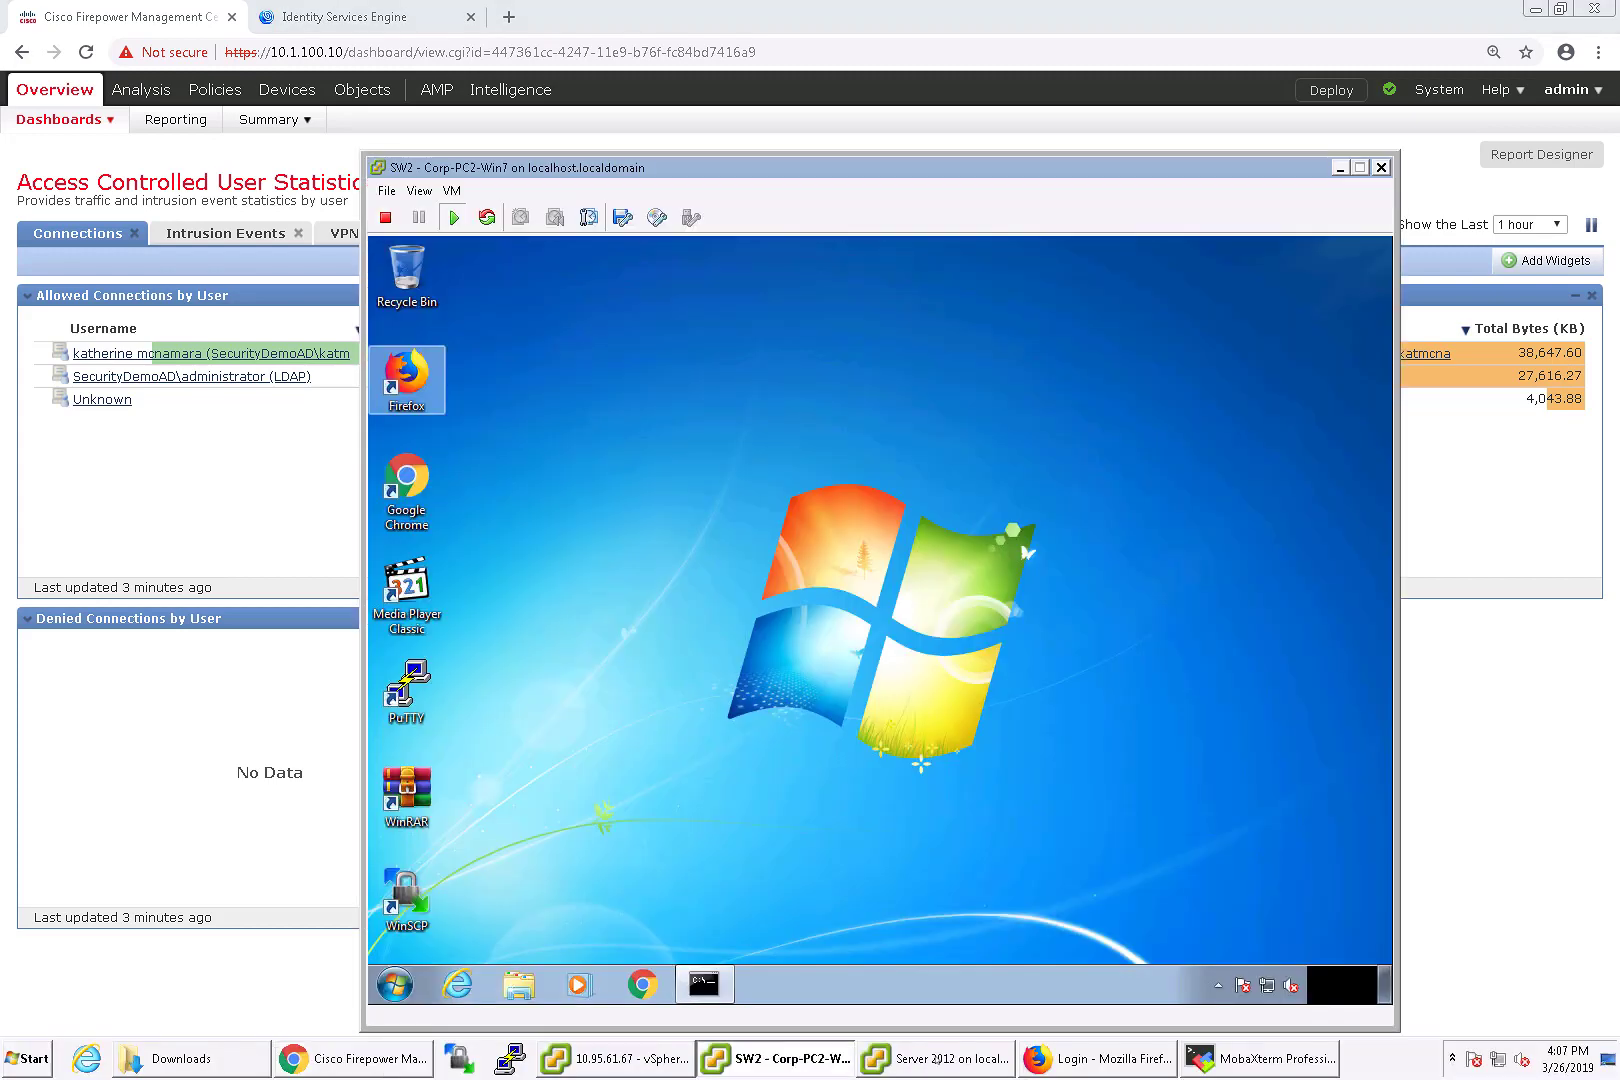
click(935, 1058)
click(390, 162)
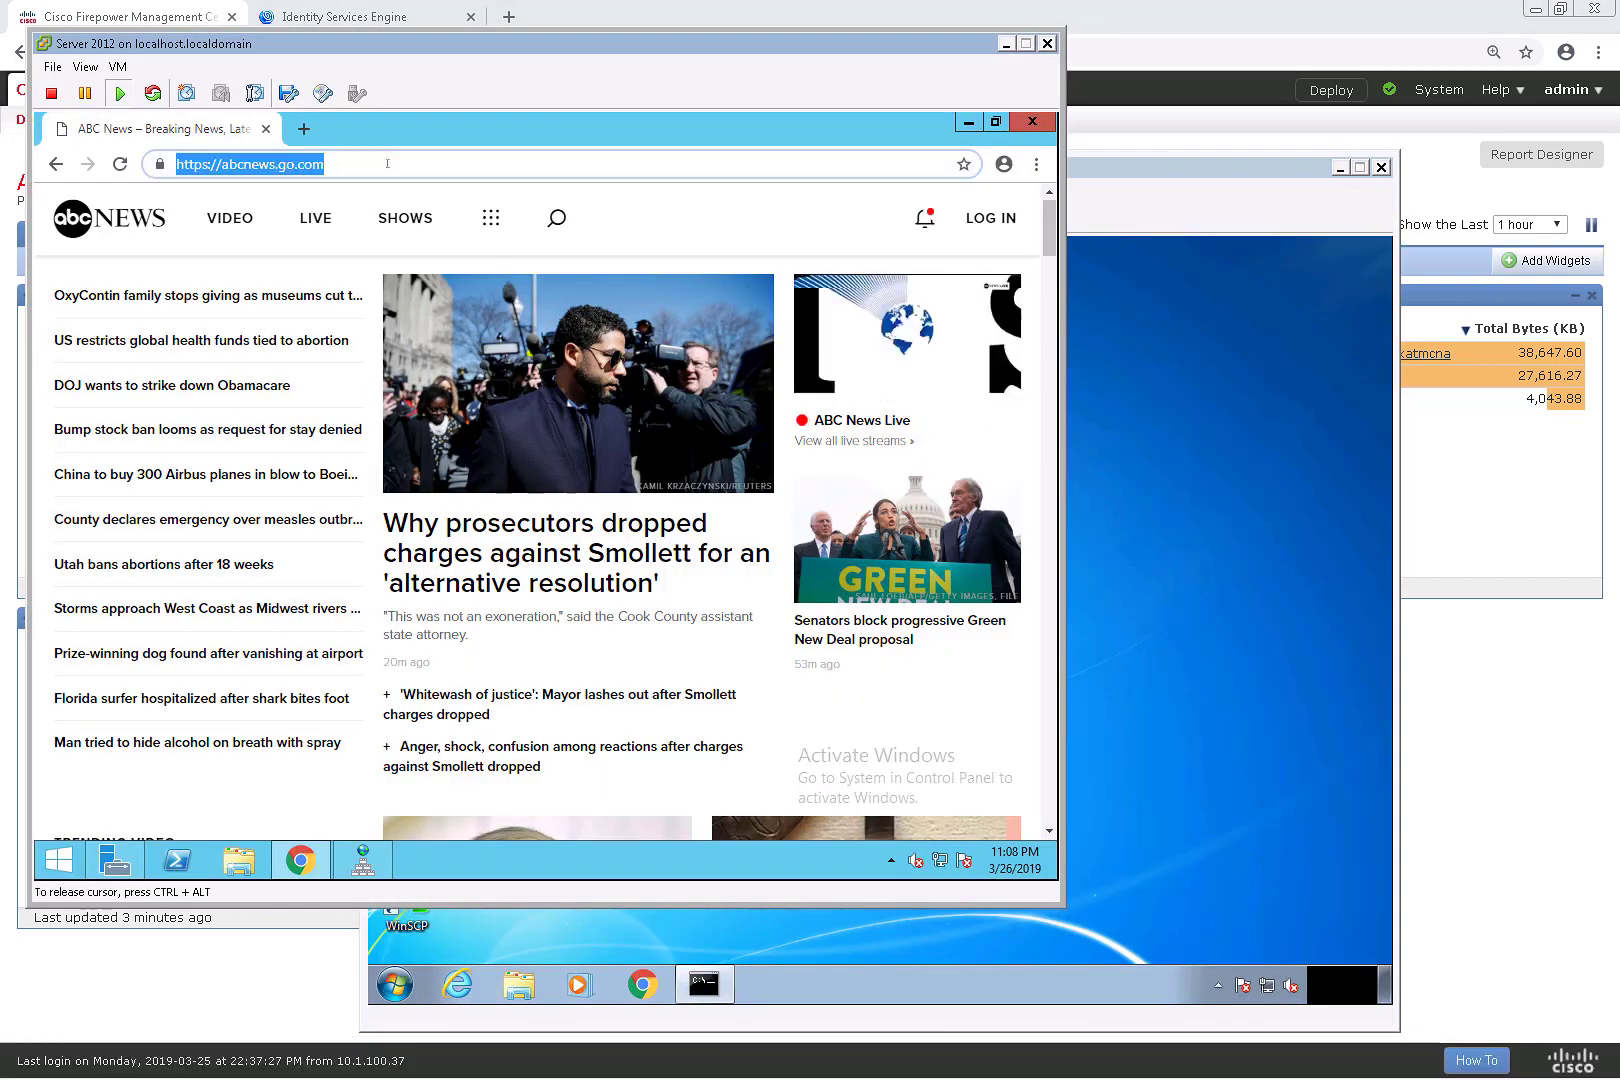
text(yahoo.com)
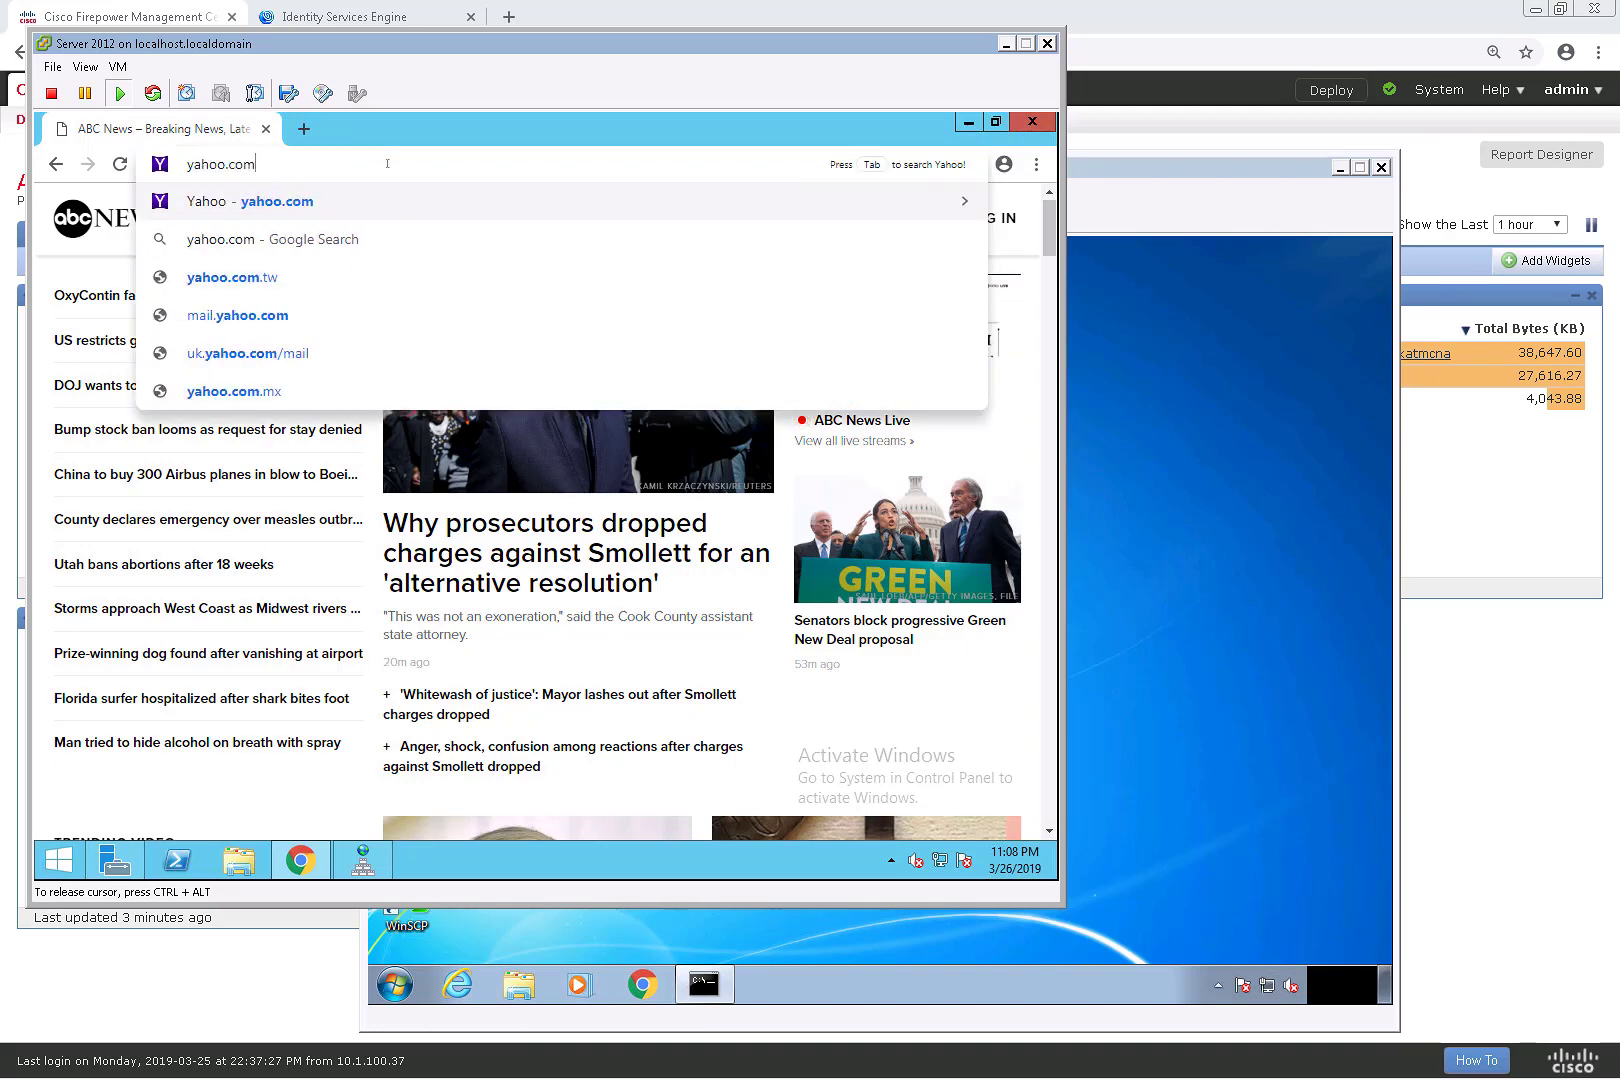
key(Return)
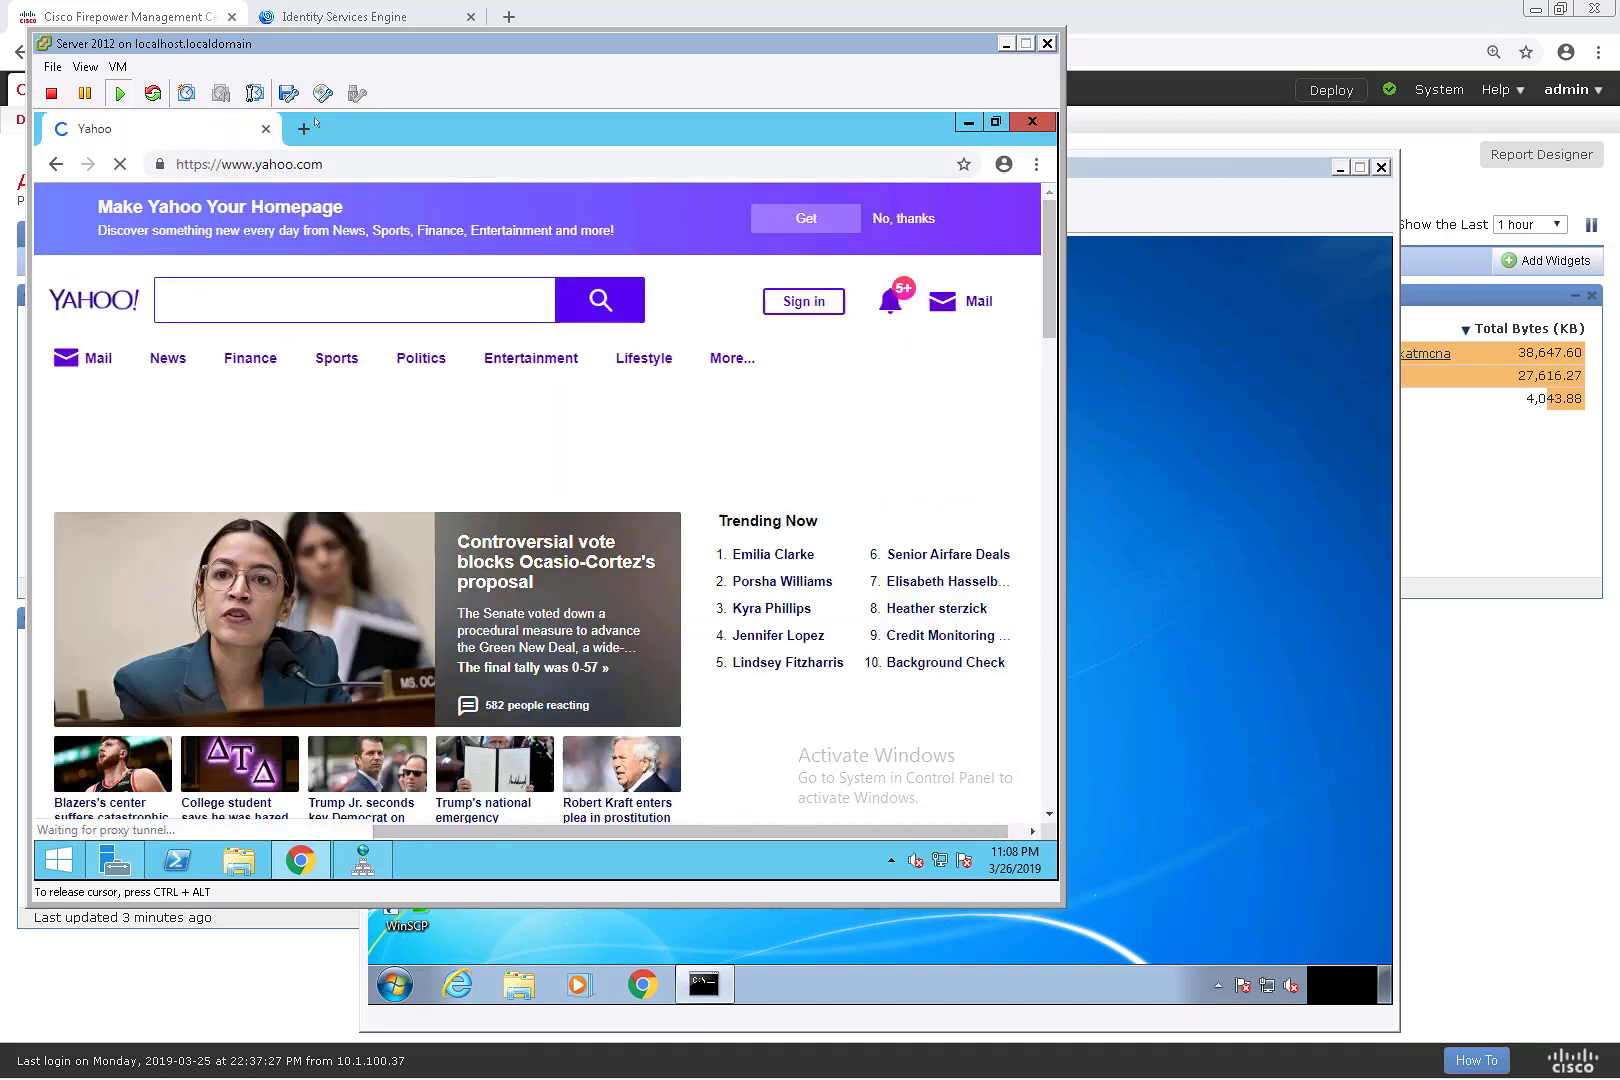
click(301, 165)
text(cisco.com)
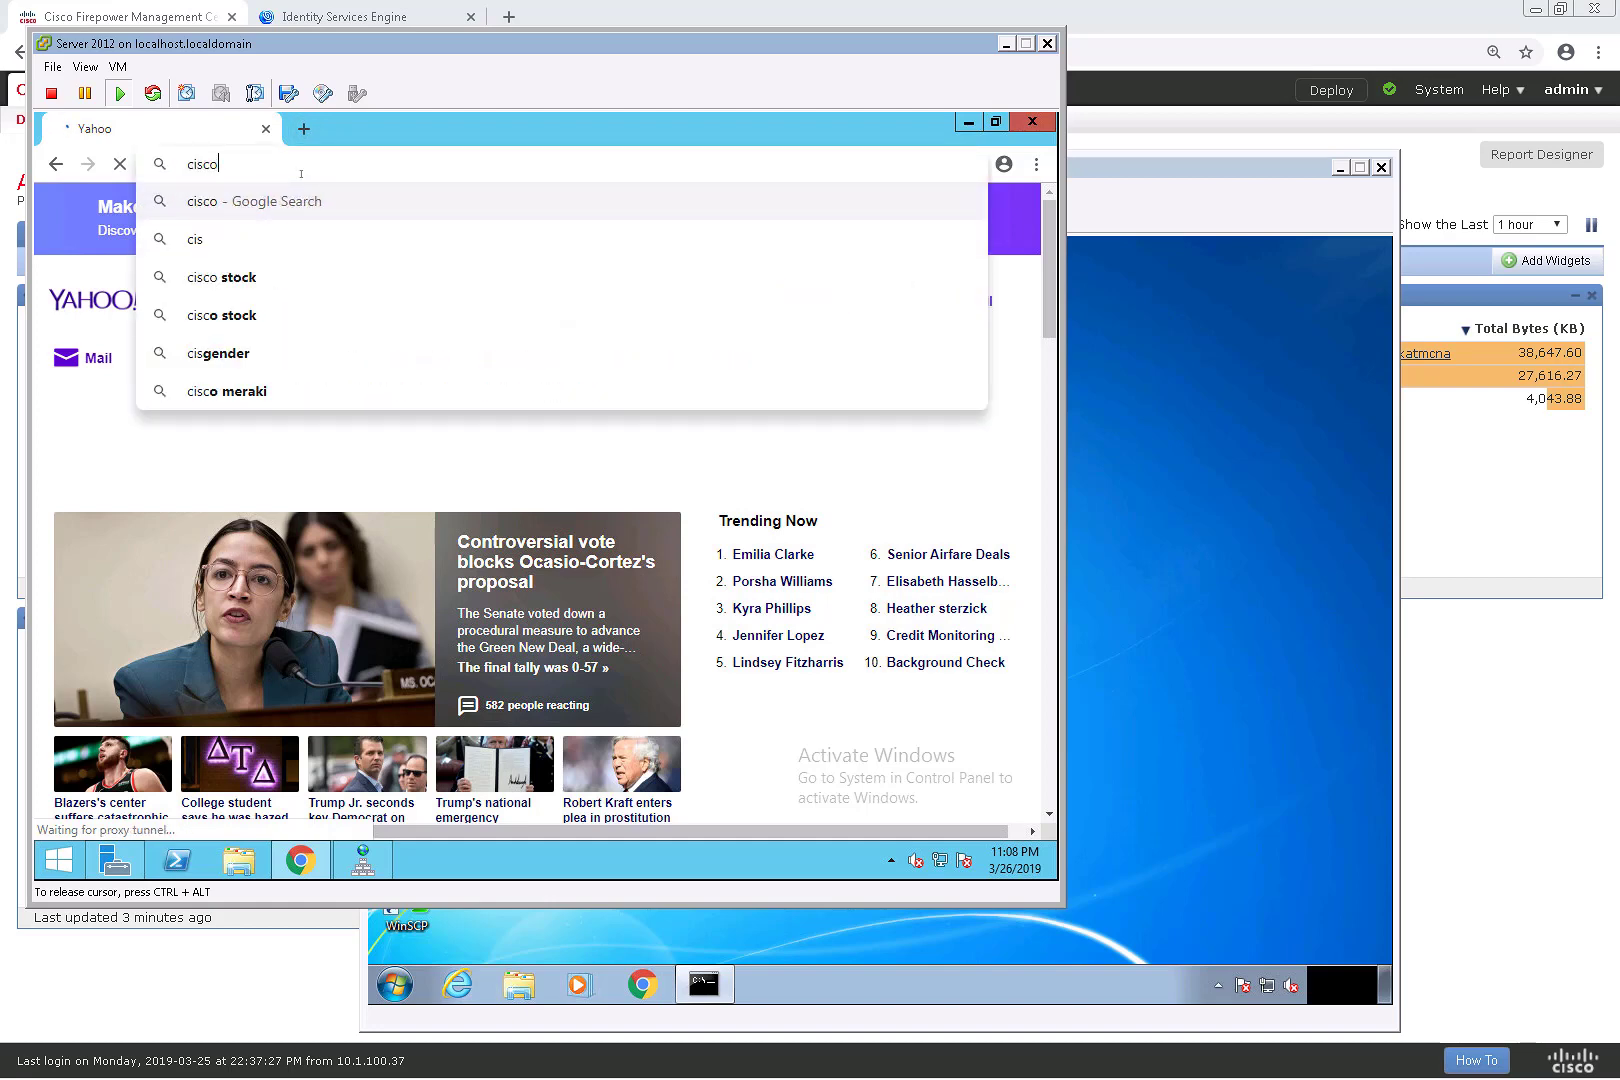
key(Return)
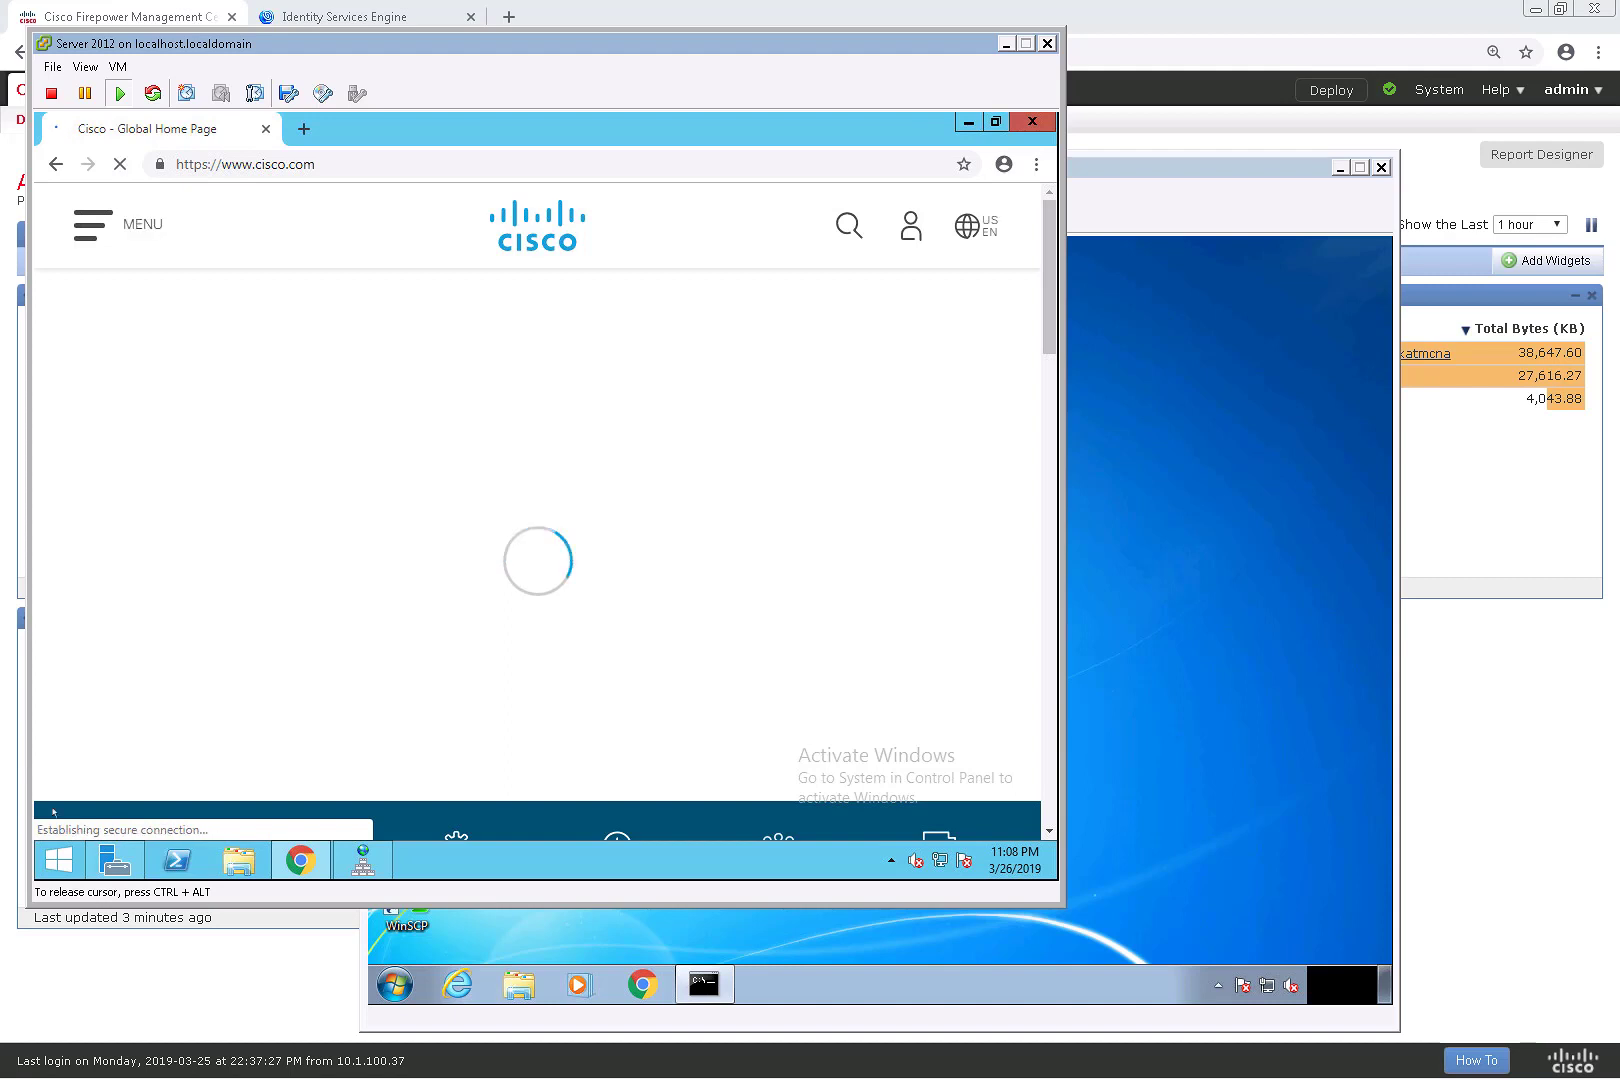
- Search 'proxy', view the LAN proxy settings, and cancel both dialogs unchanged
click(57, 874)
text(proxy)
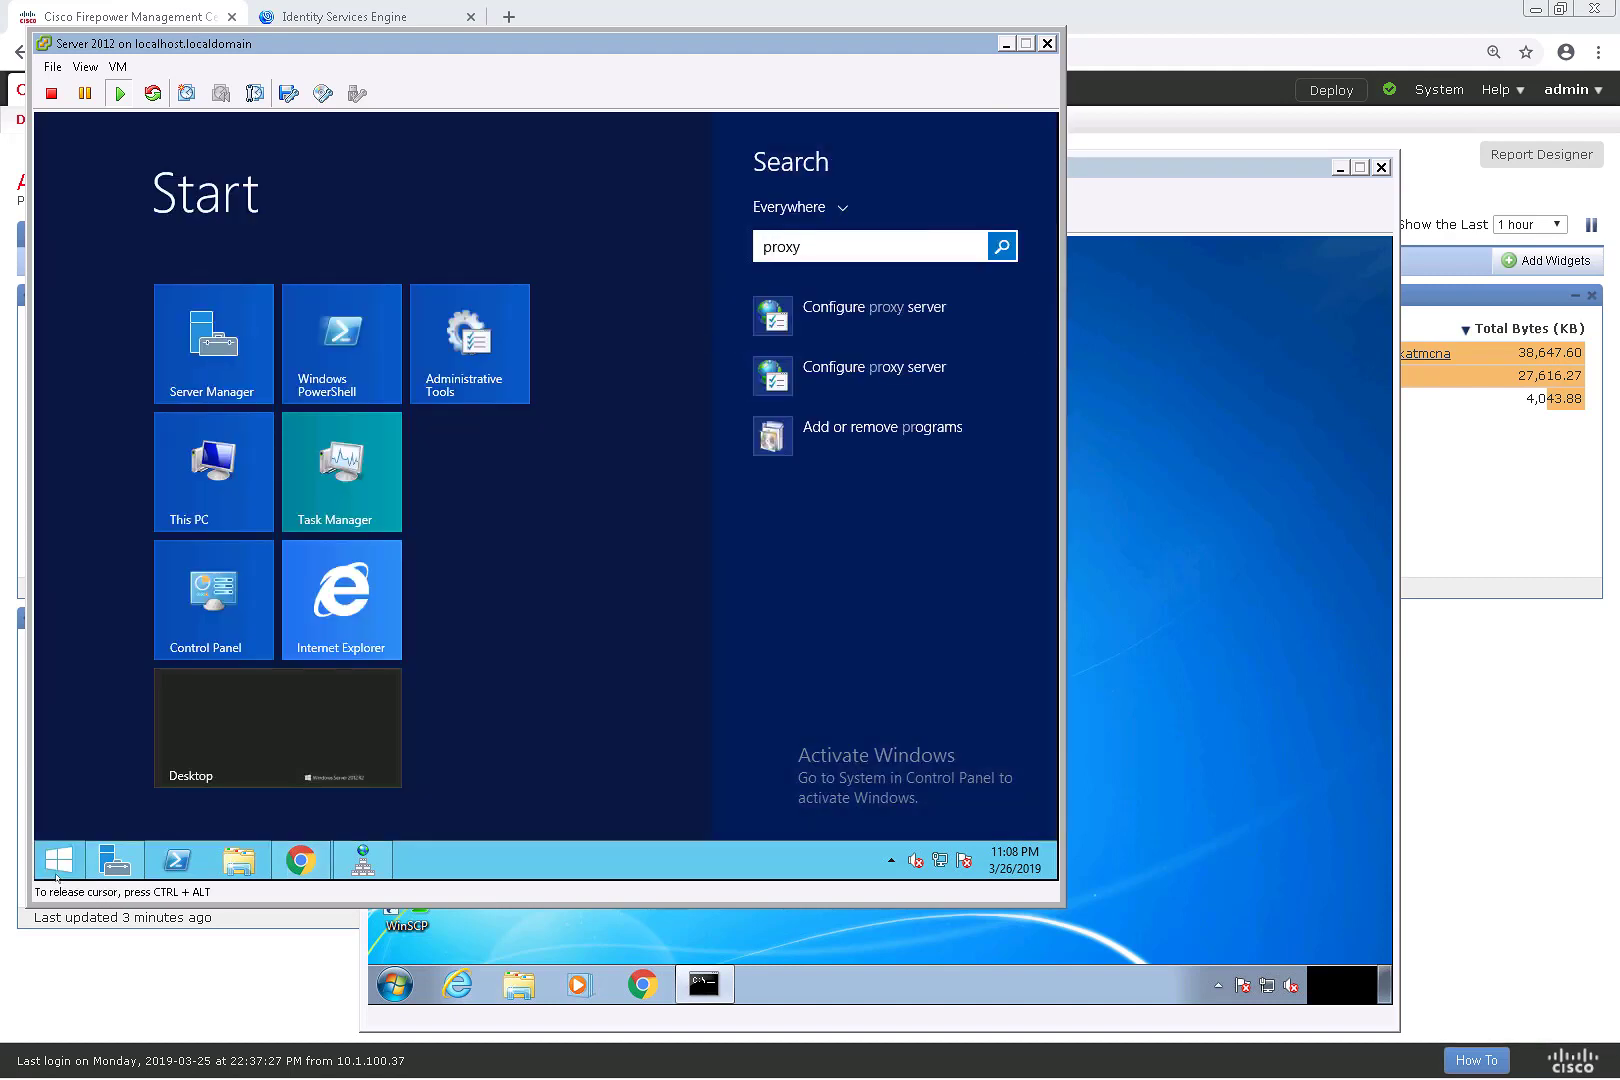
click(828, 318)
click(353, 543)
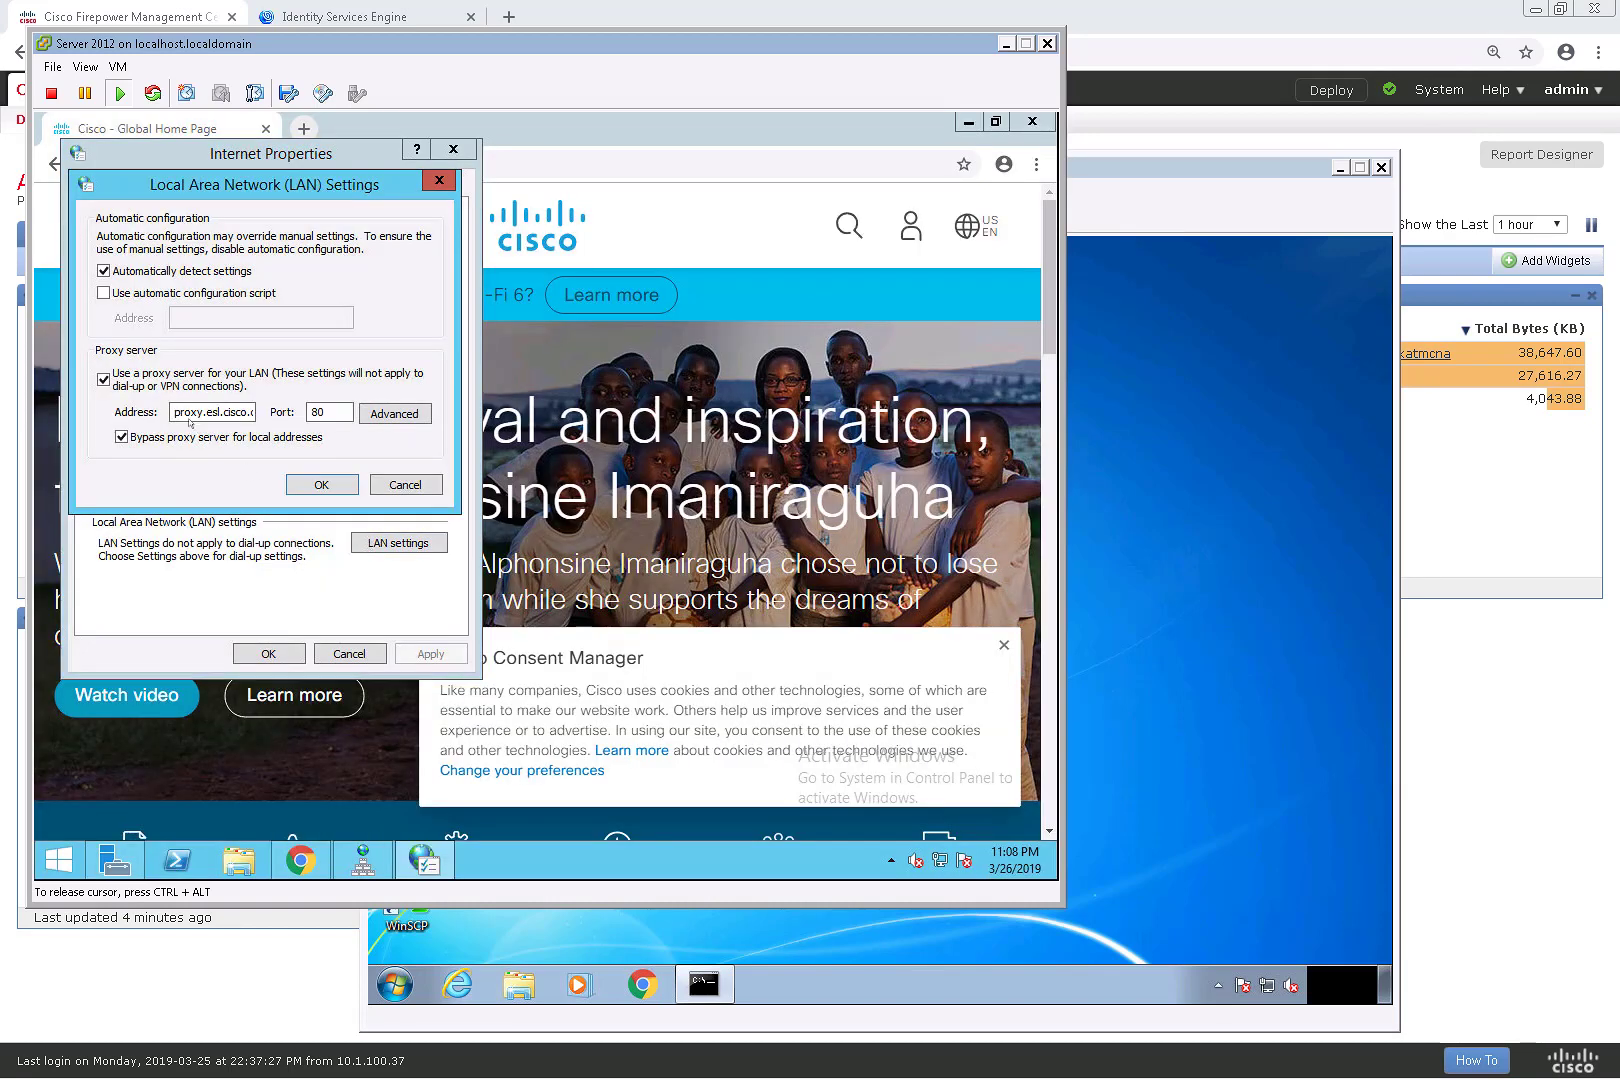
click(405, 484)
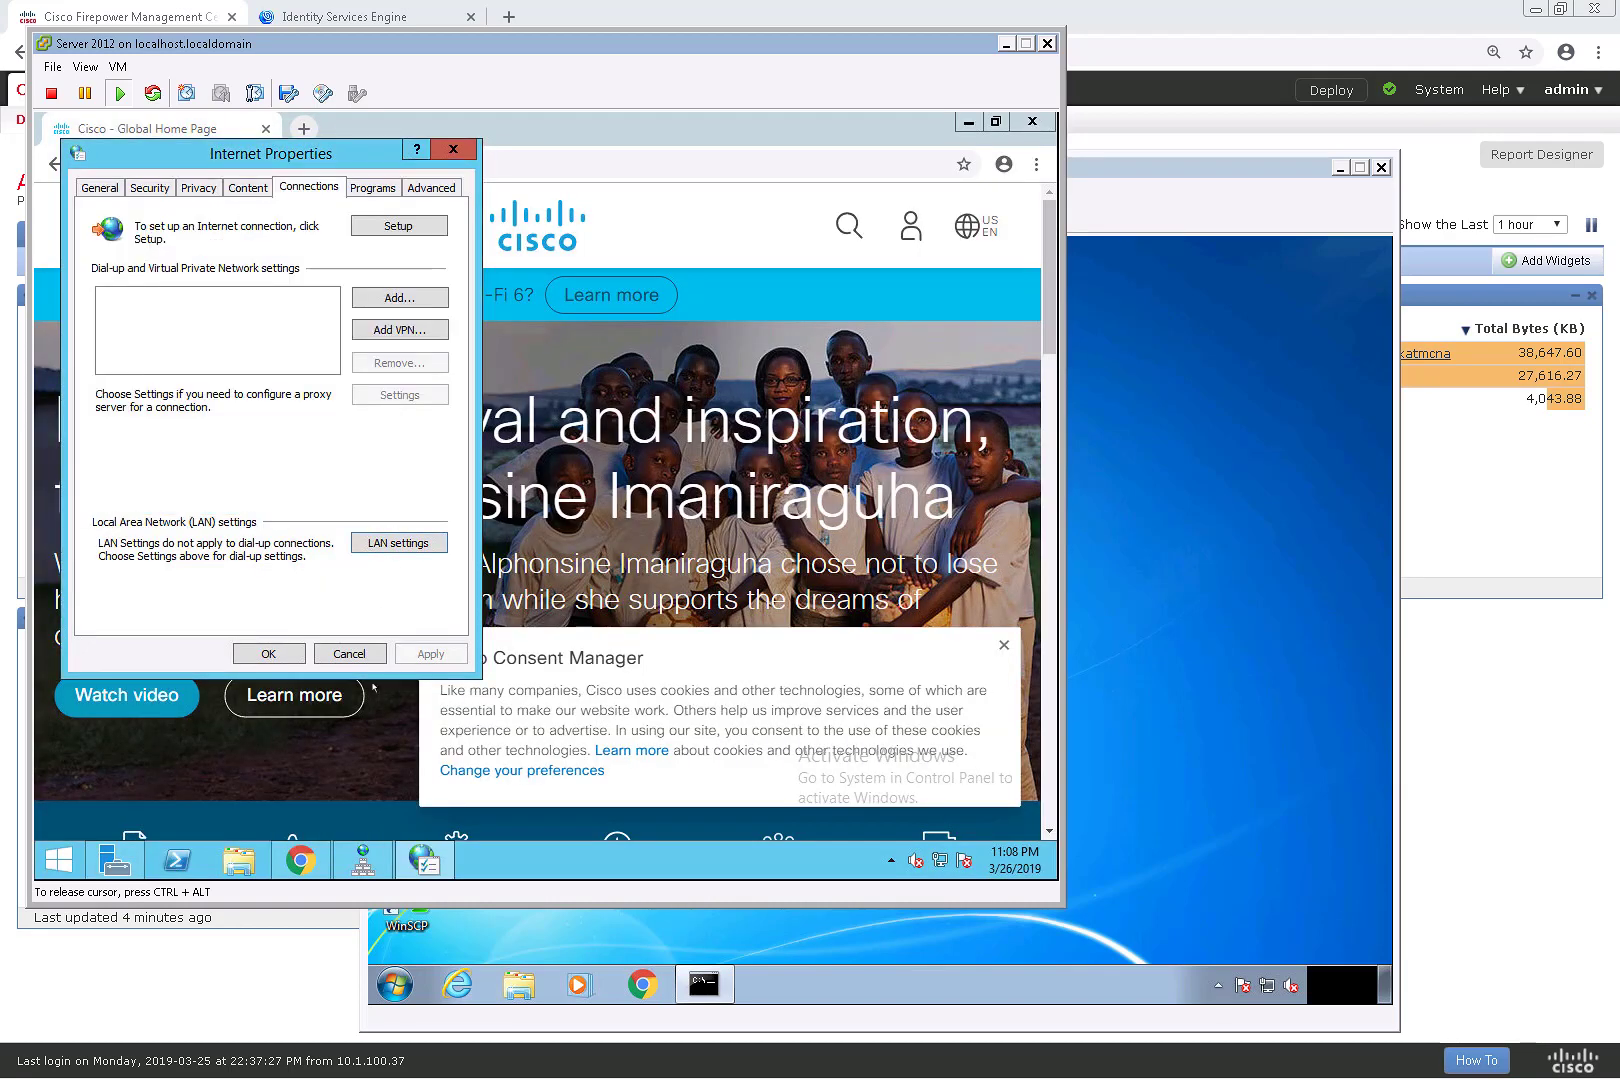
click(349, 654)
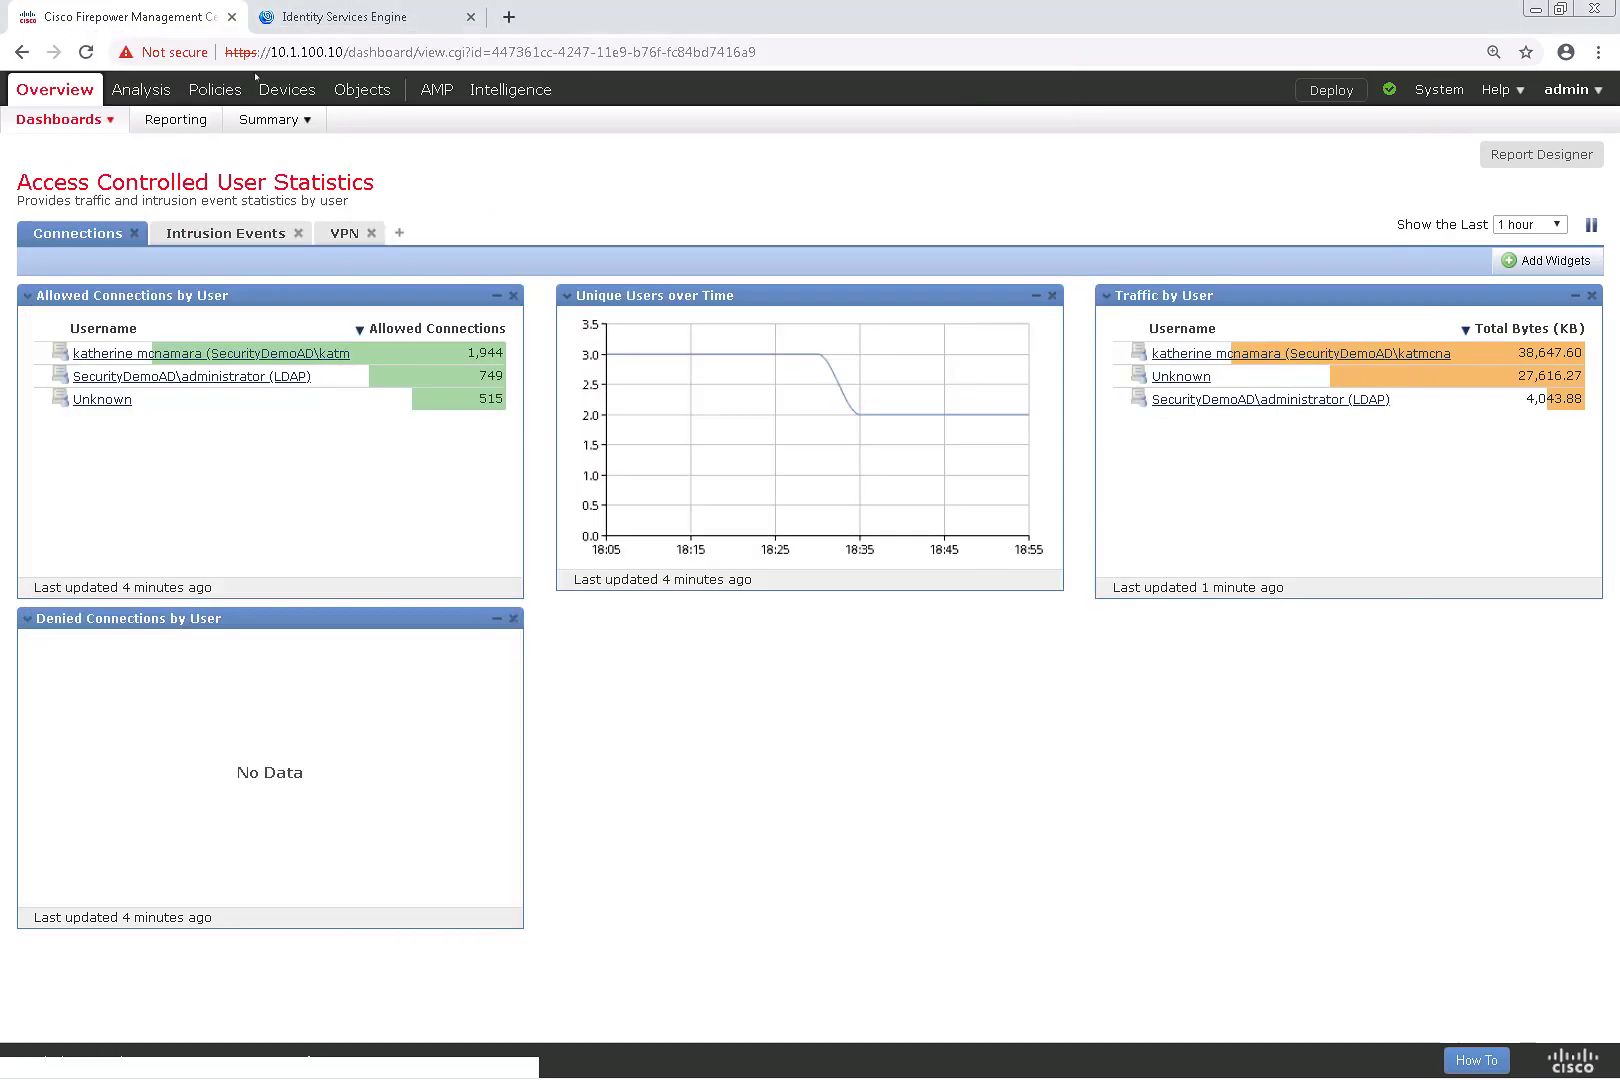
- Open Analysis > Connections > Events
mouse_move(261, 89)
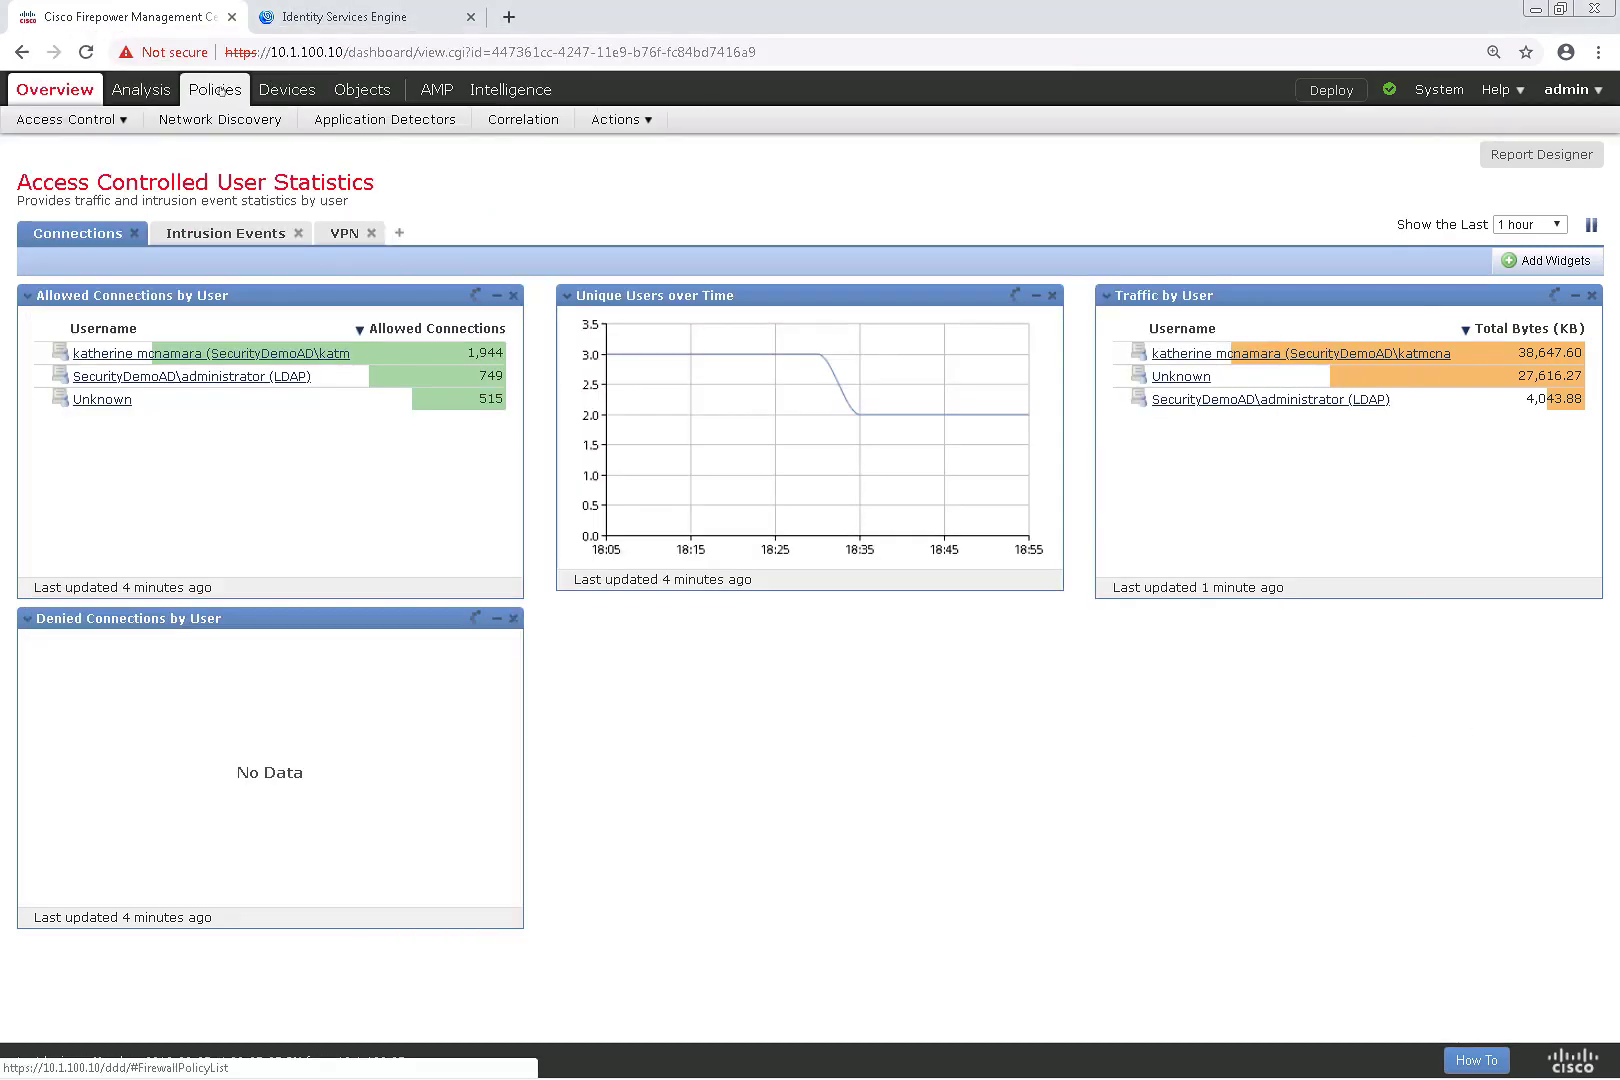
mouse_move(141, 92)
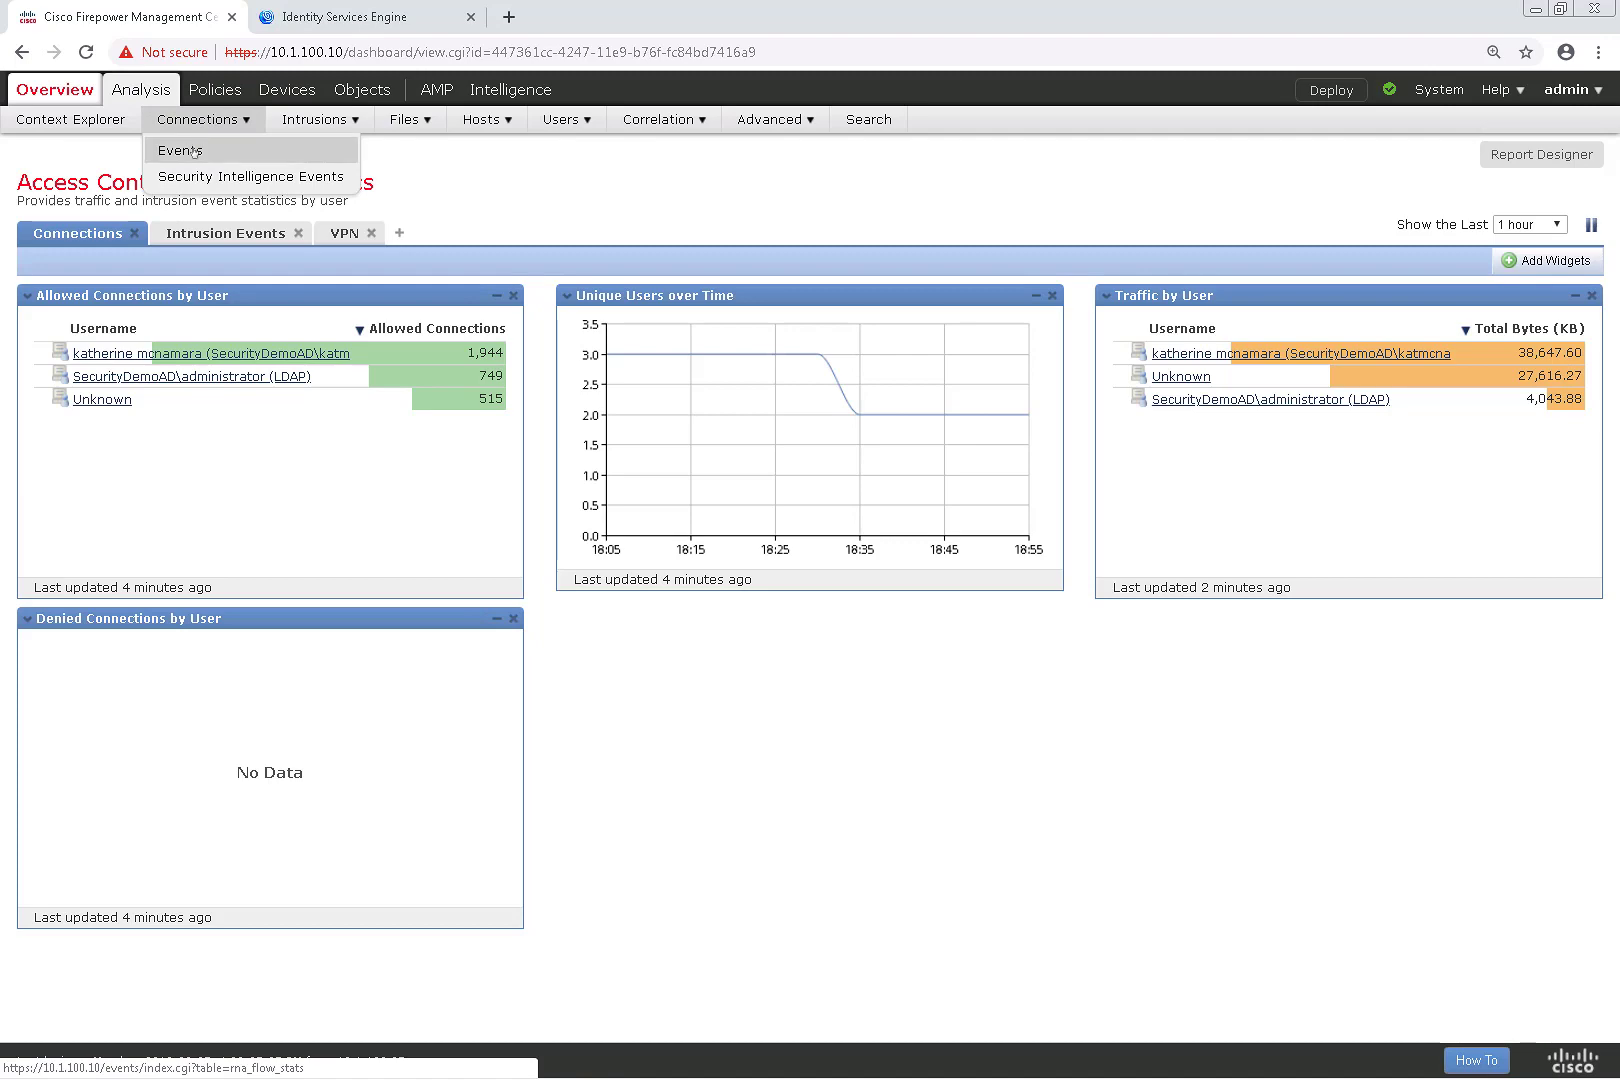
click(194, 151)
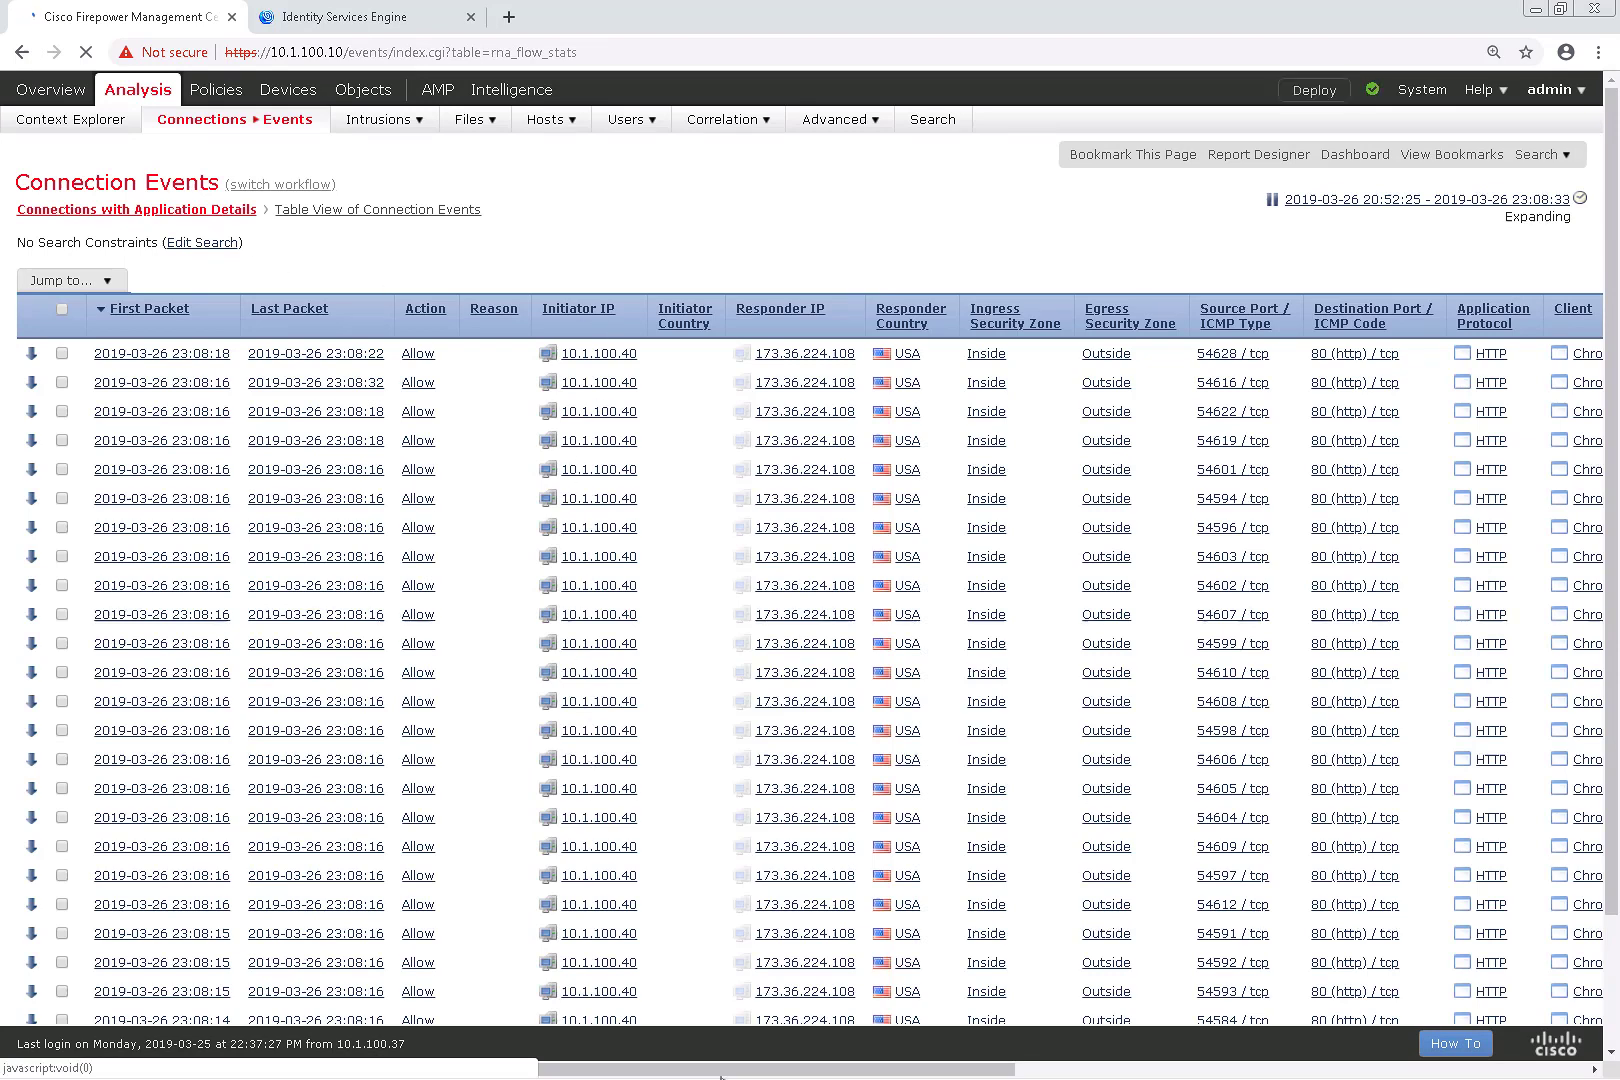
- Pause the events time window and switch it to a sliding last 1 hour window
mouse_move(658, 1036)
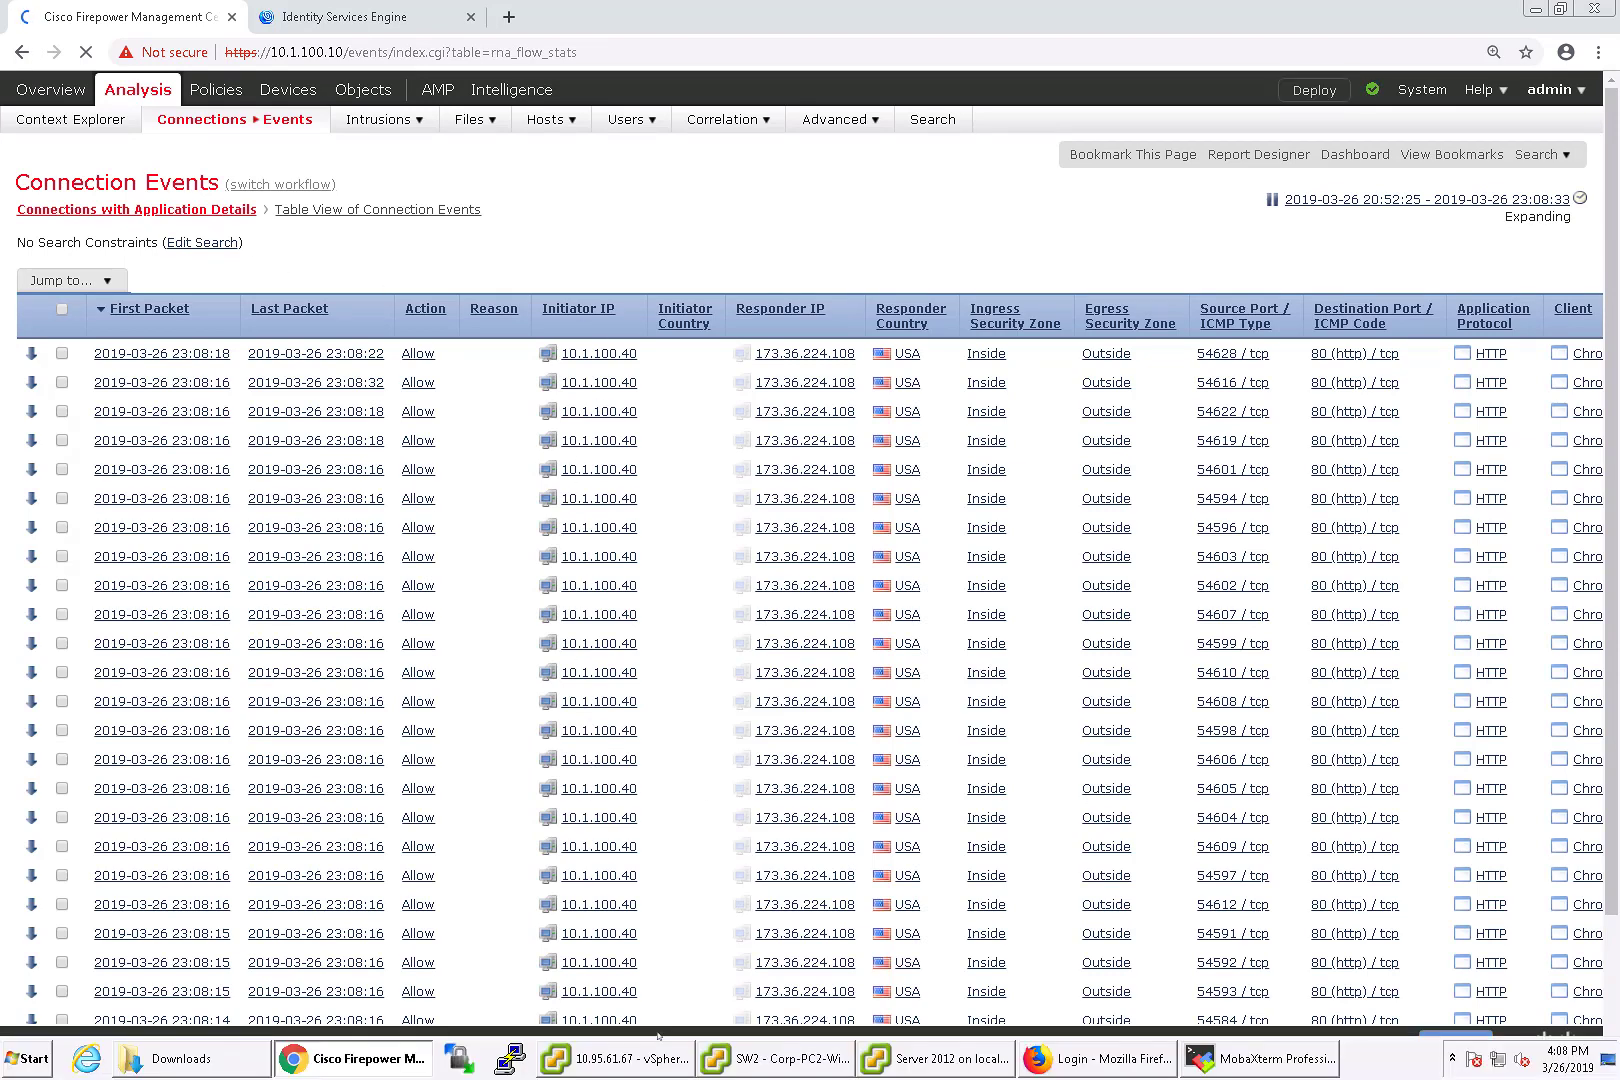
click(1271, 201)
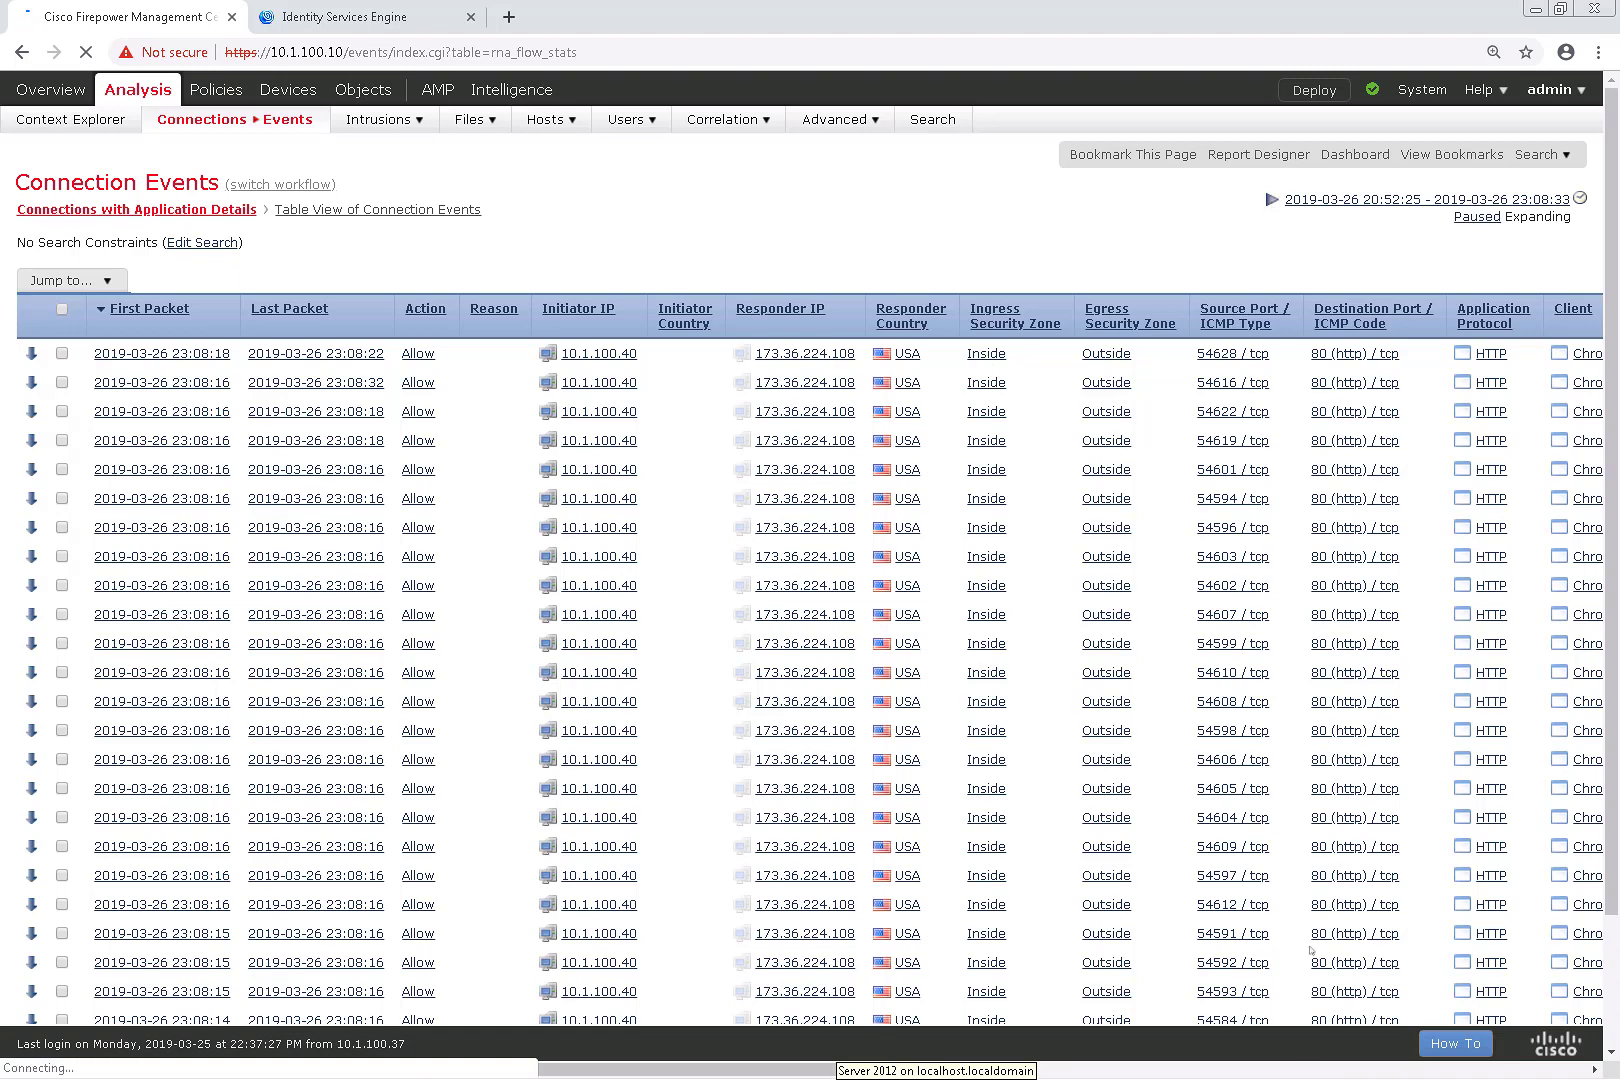
click(1405, 199)
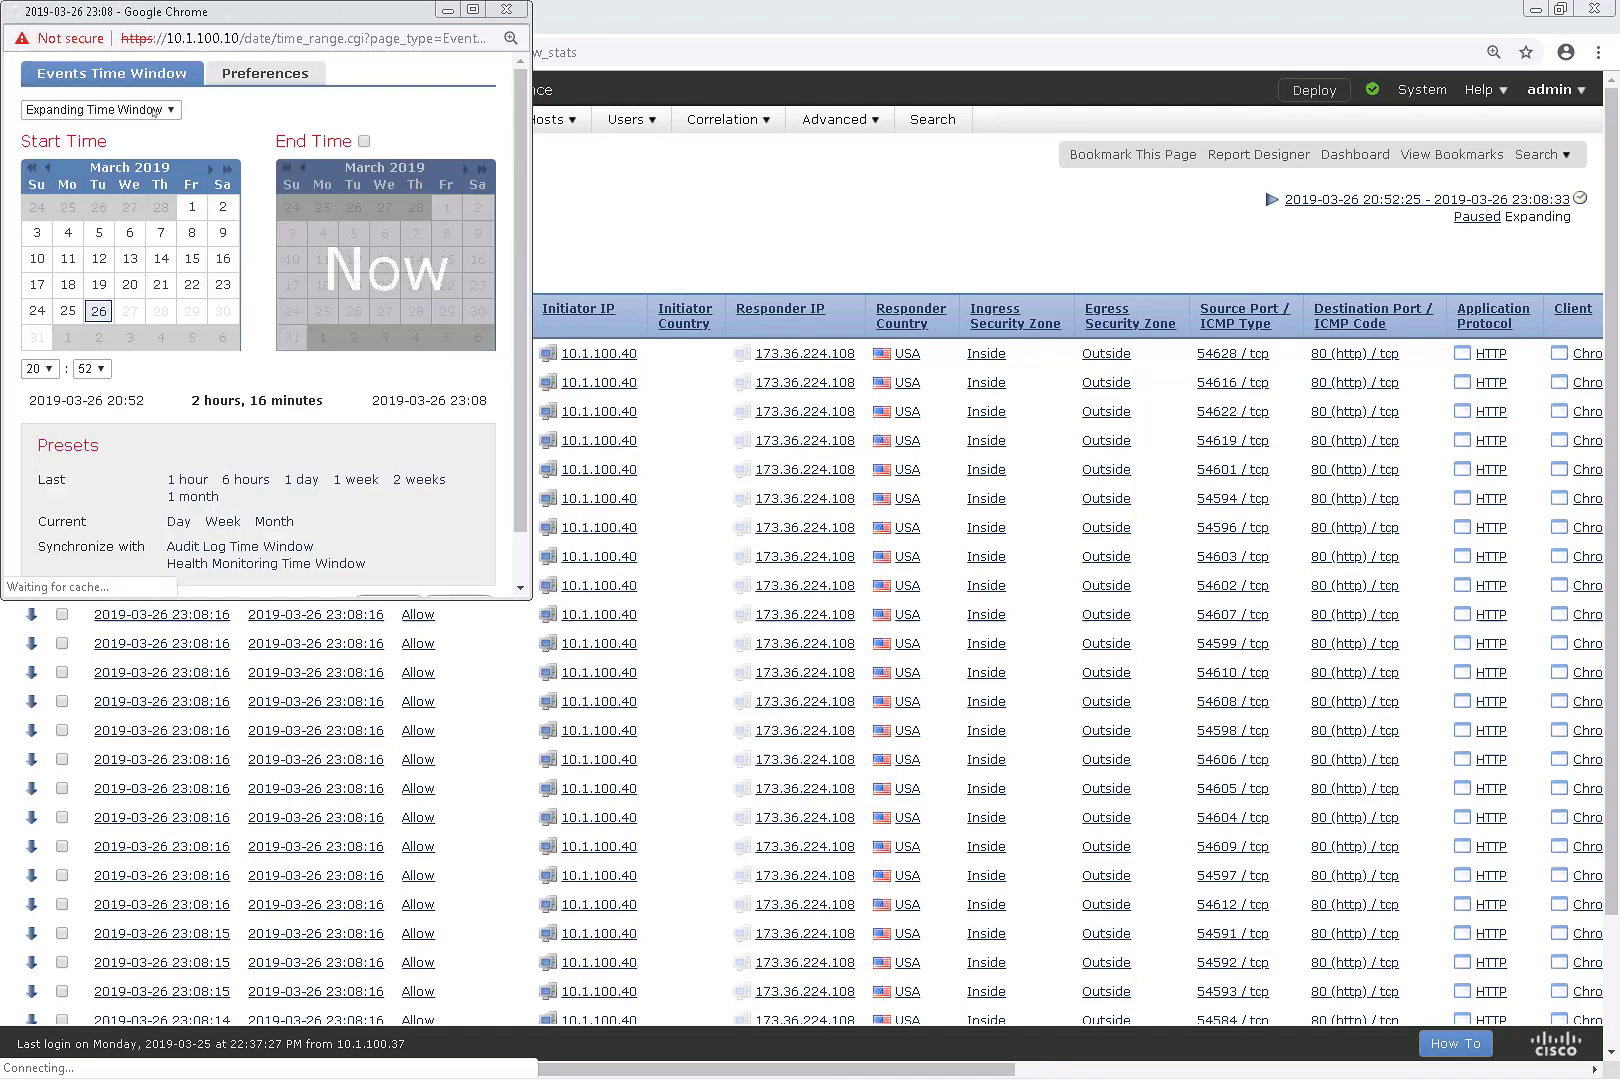
click(154, 110)
click(137, 168)
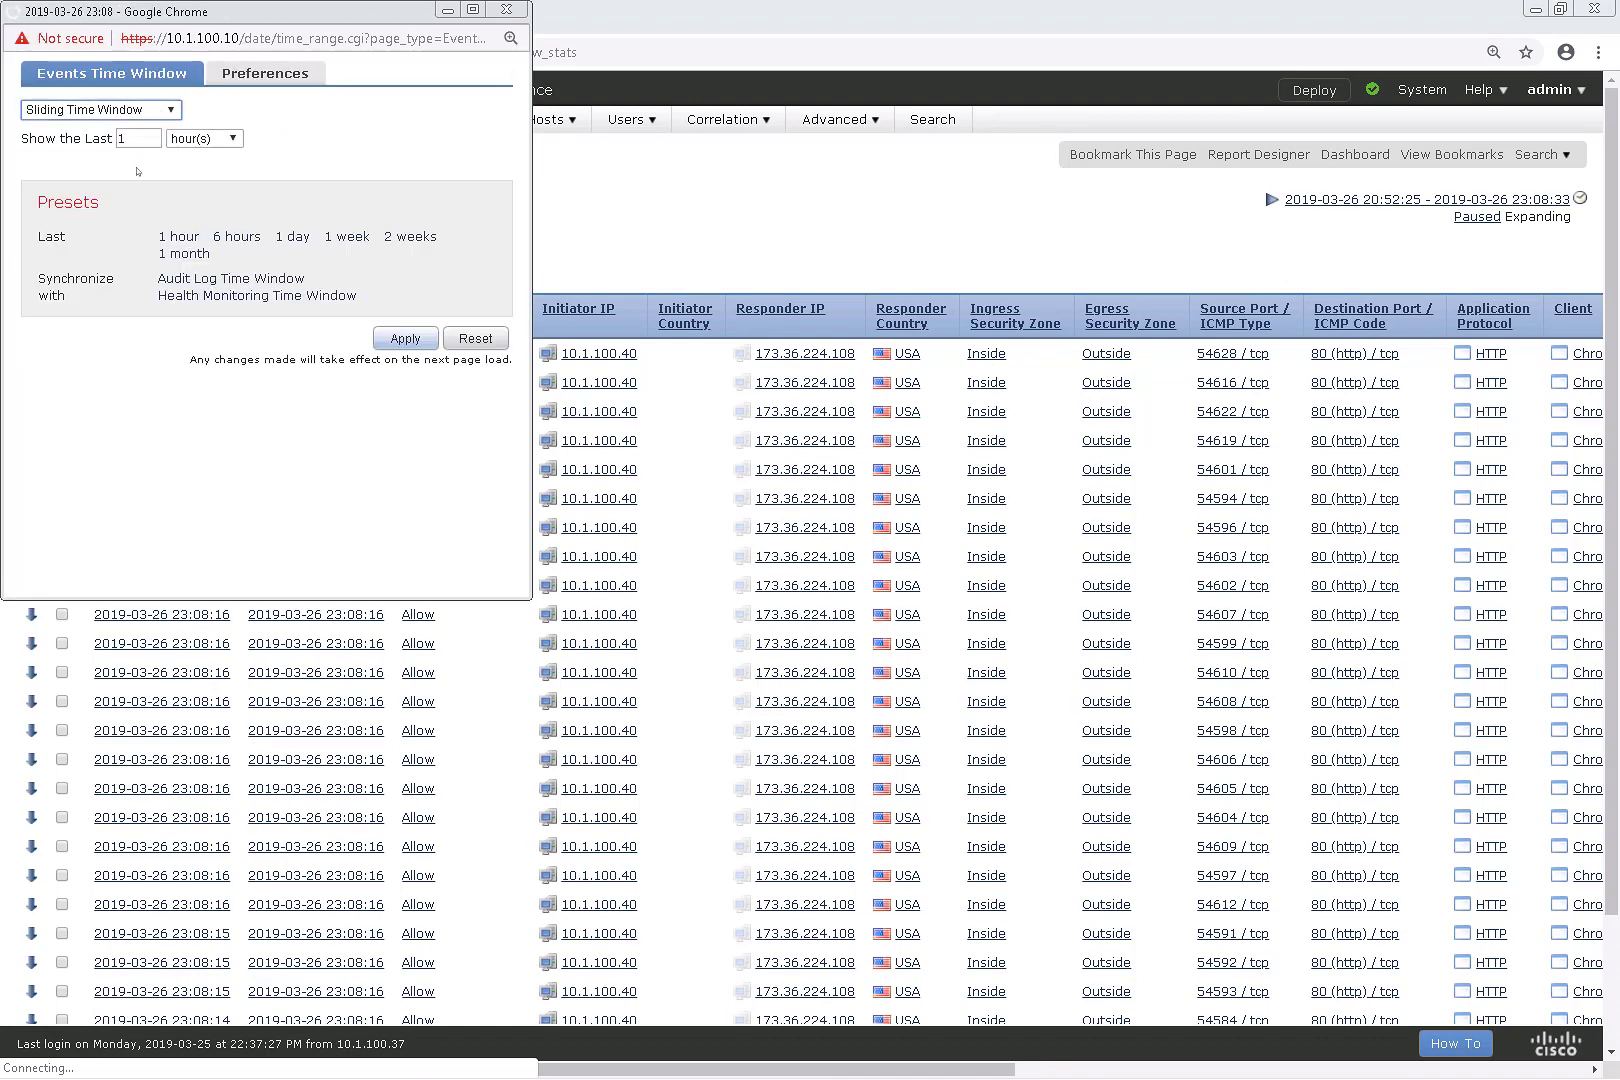
click(397, 348)
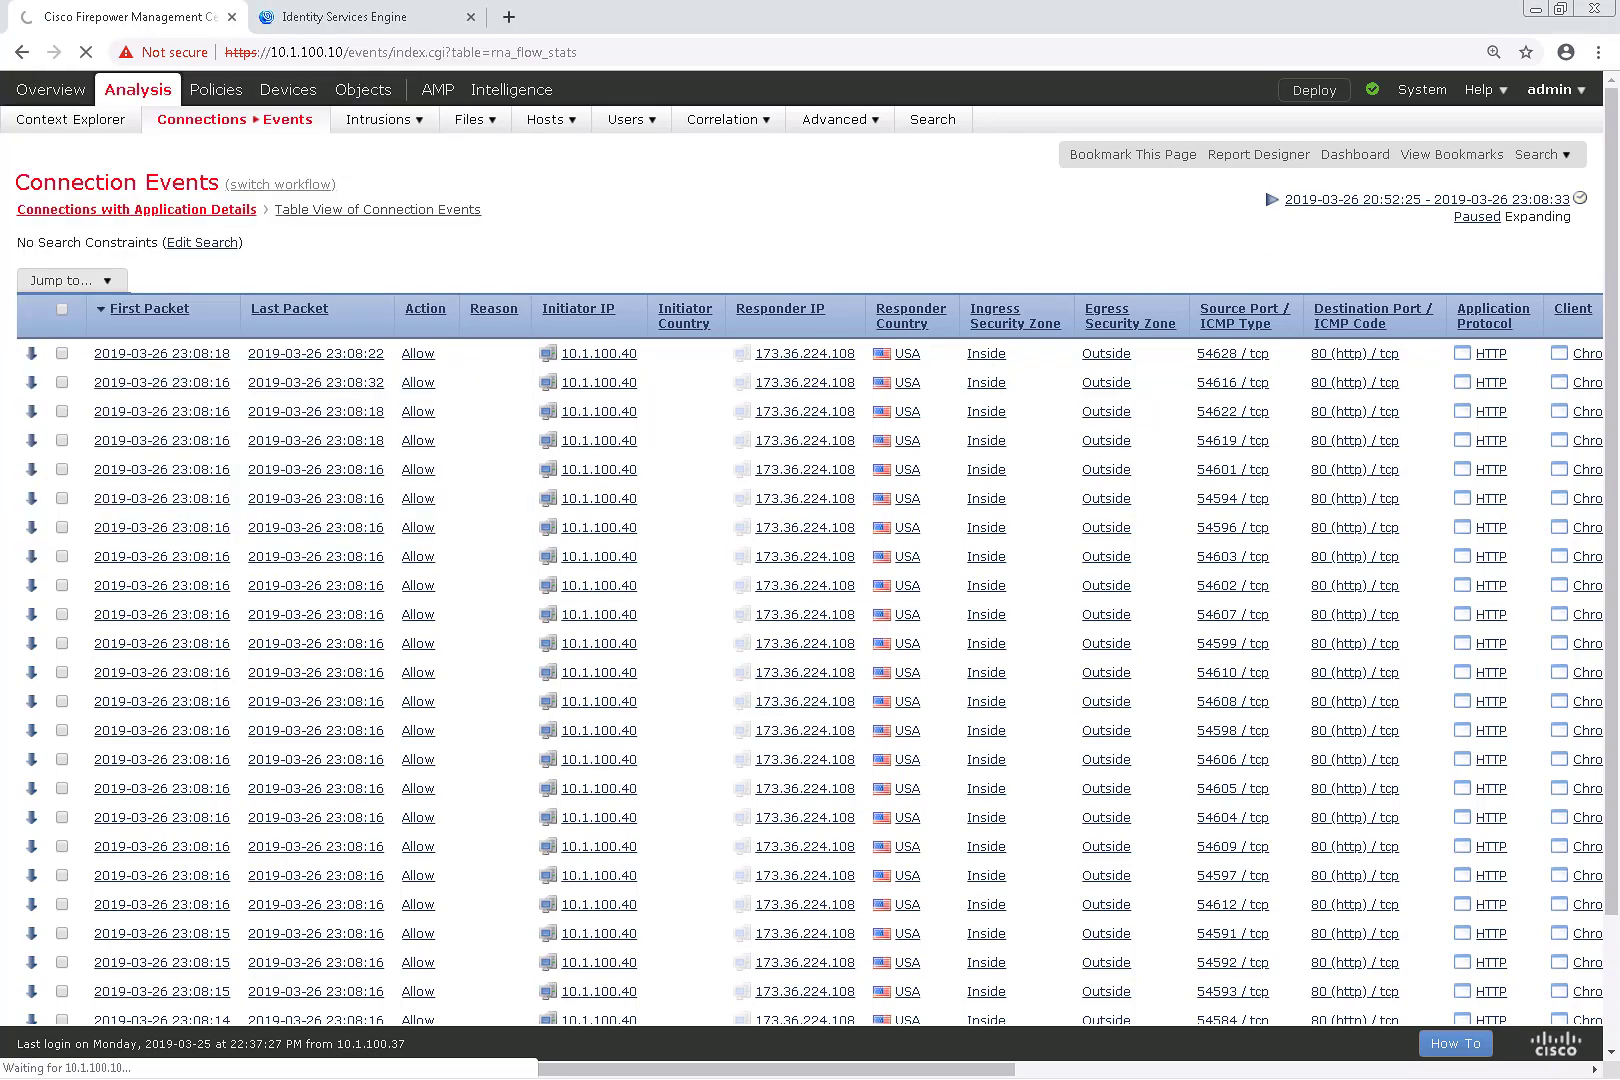
mouse_move(991, 1053)
click(778, 1058)
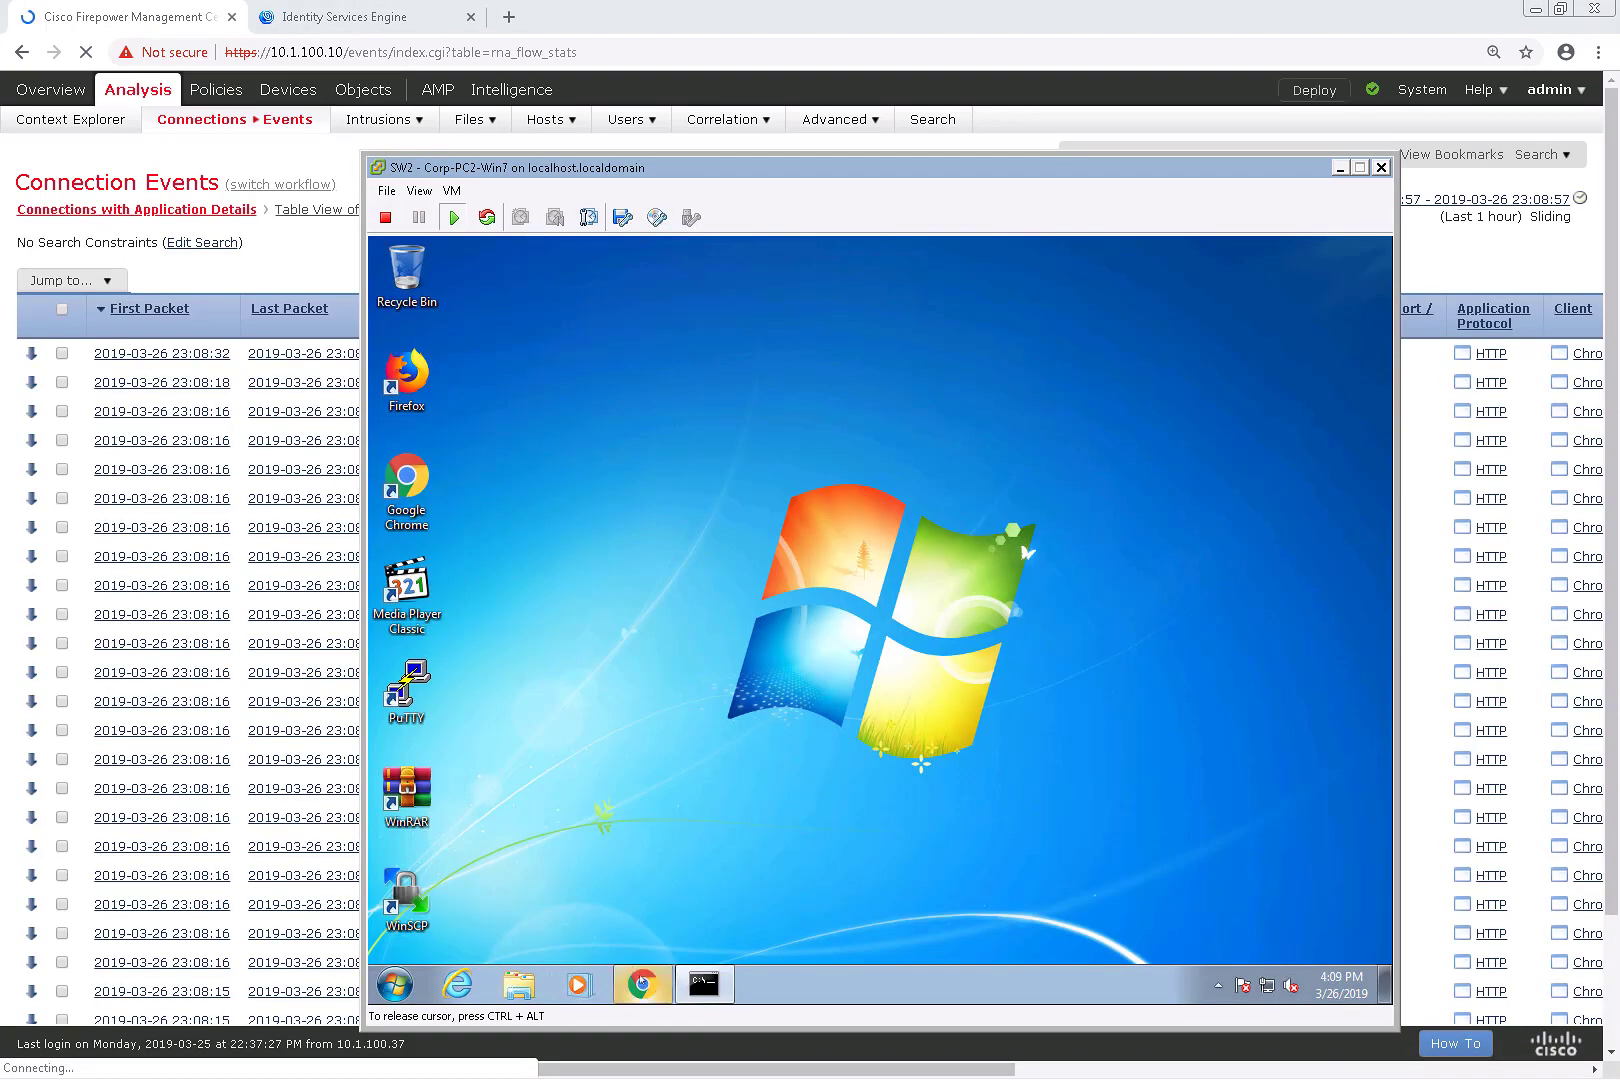
- Rerun ipconfig /flushdns on Corp-PC2 and enter yahoo.com in Chrome
click(642, 984)
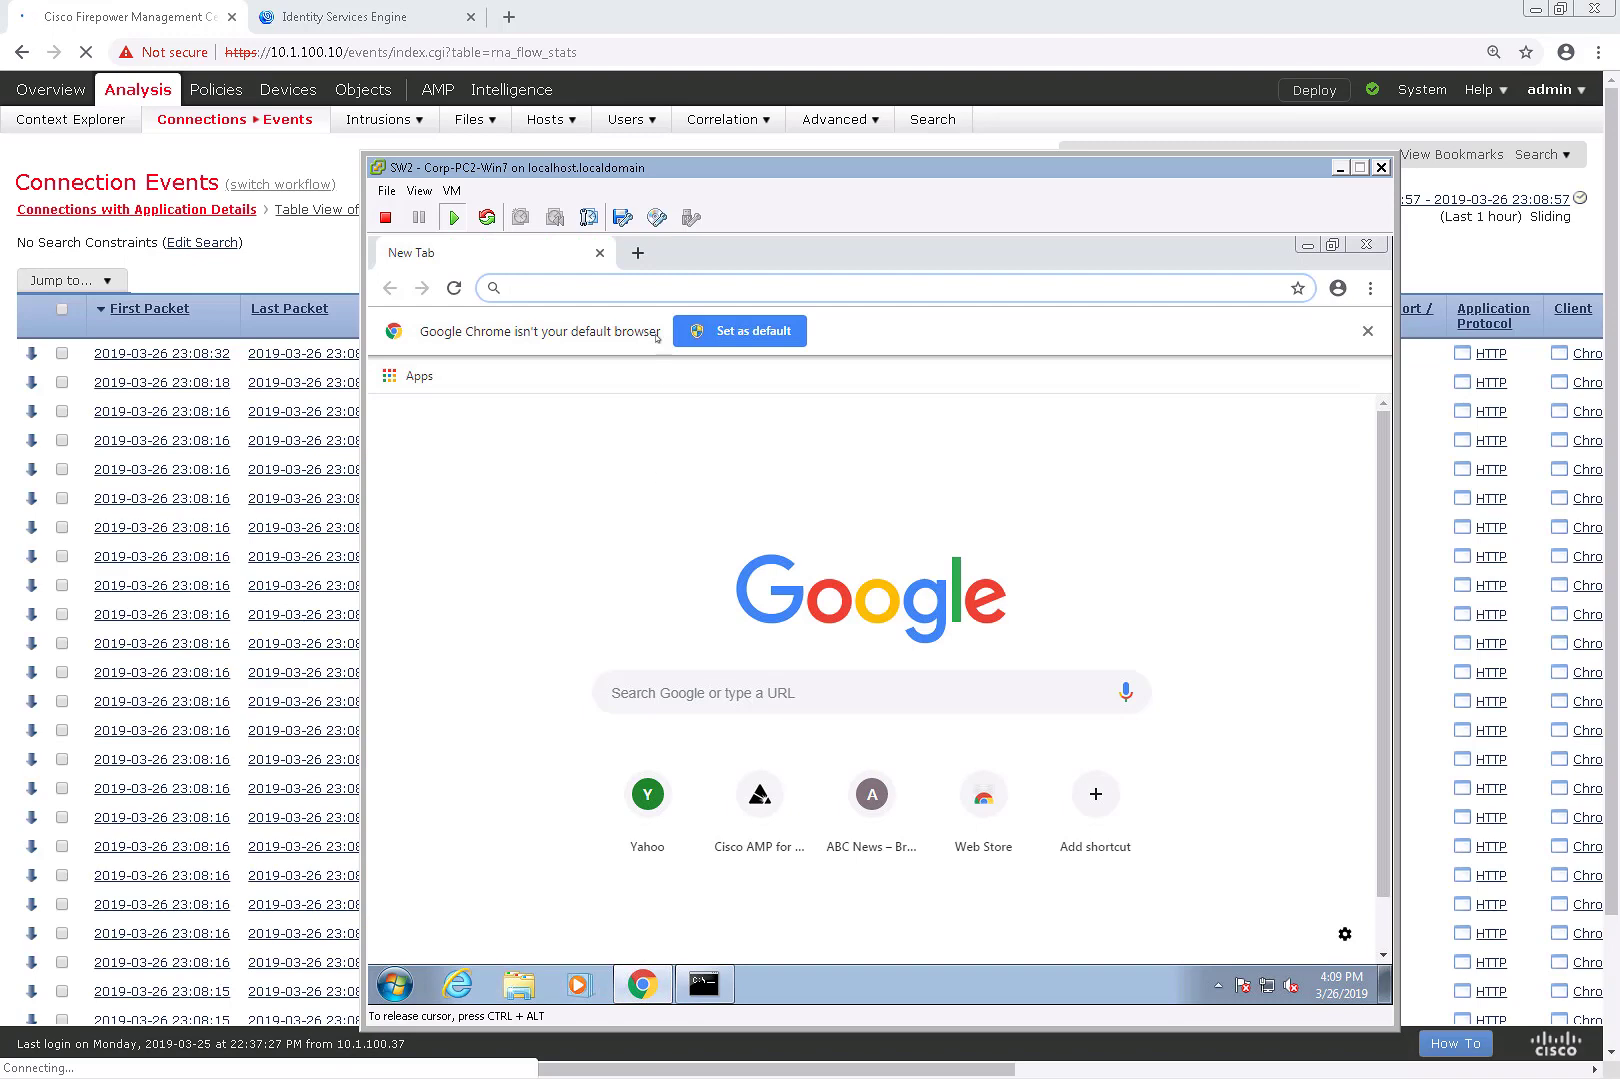
click(711, 988)
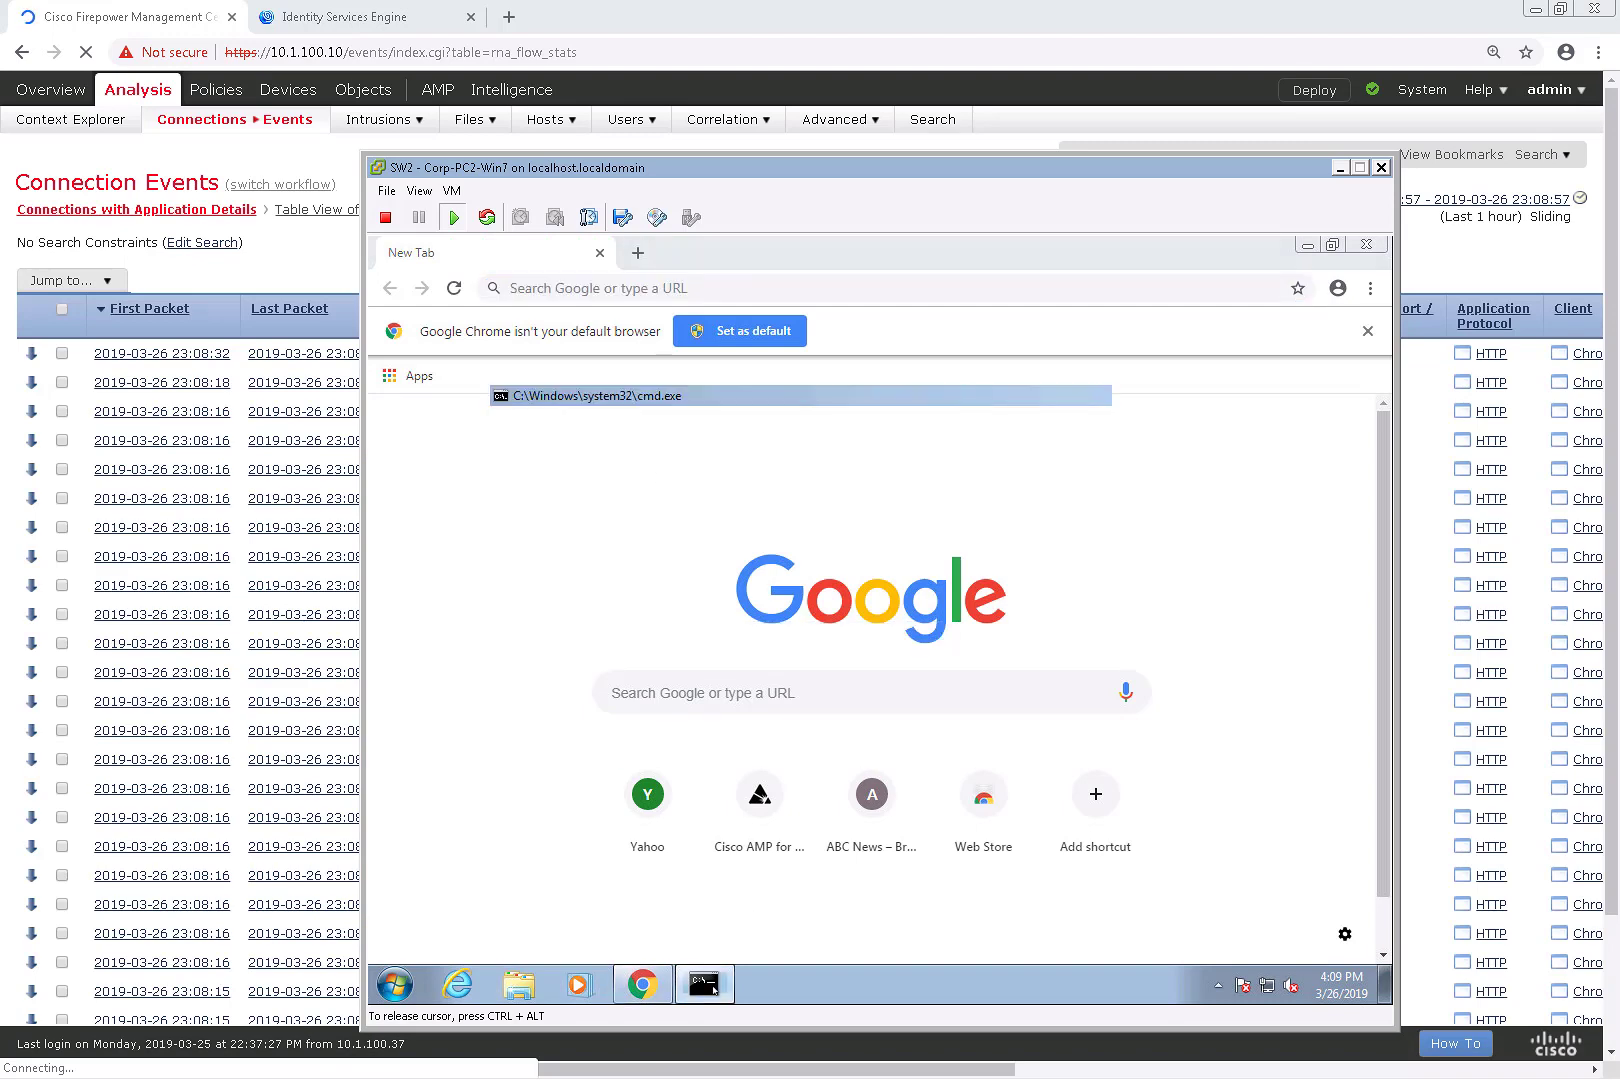
key(Up)
key(Return)
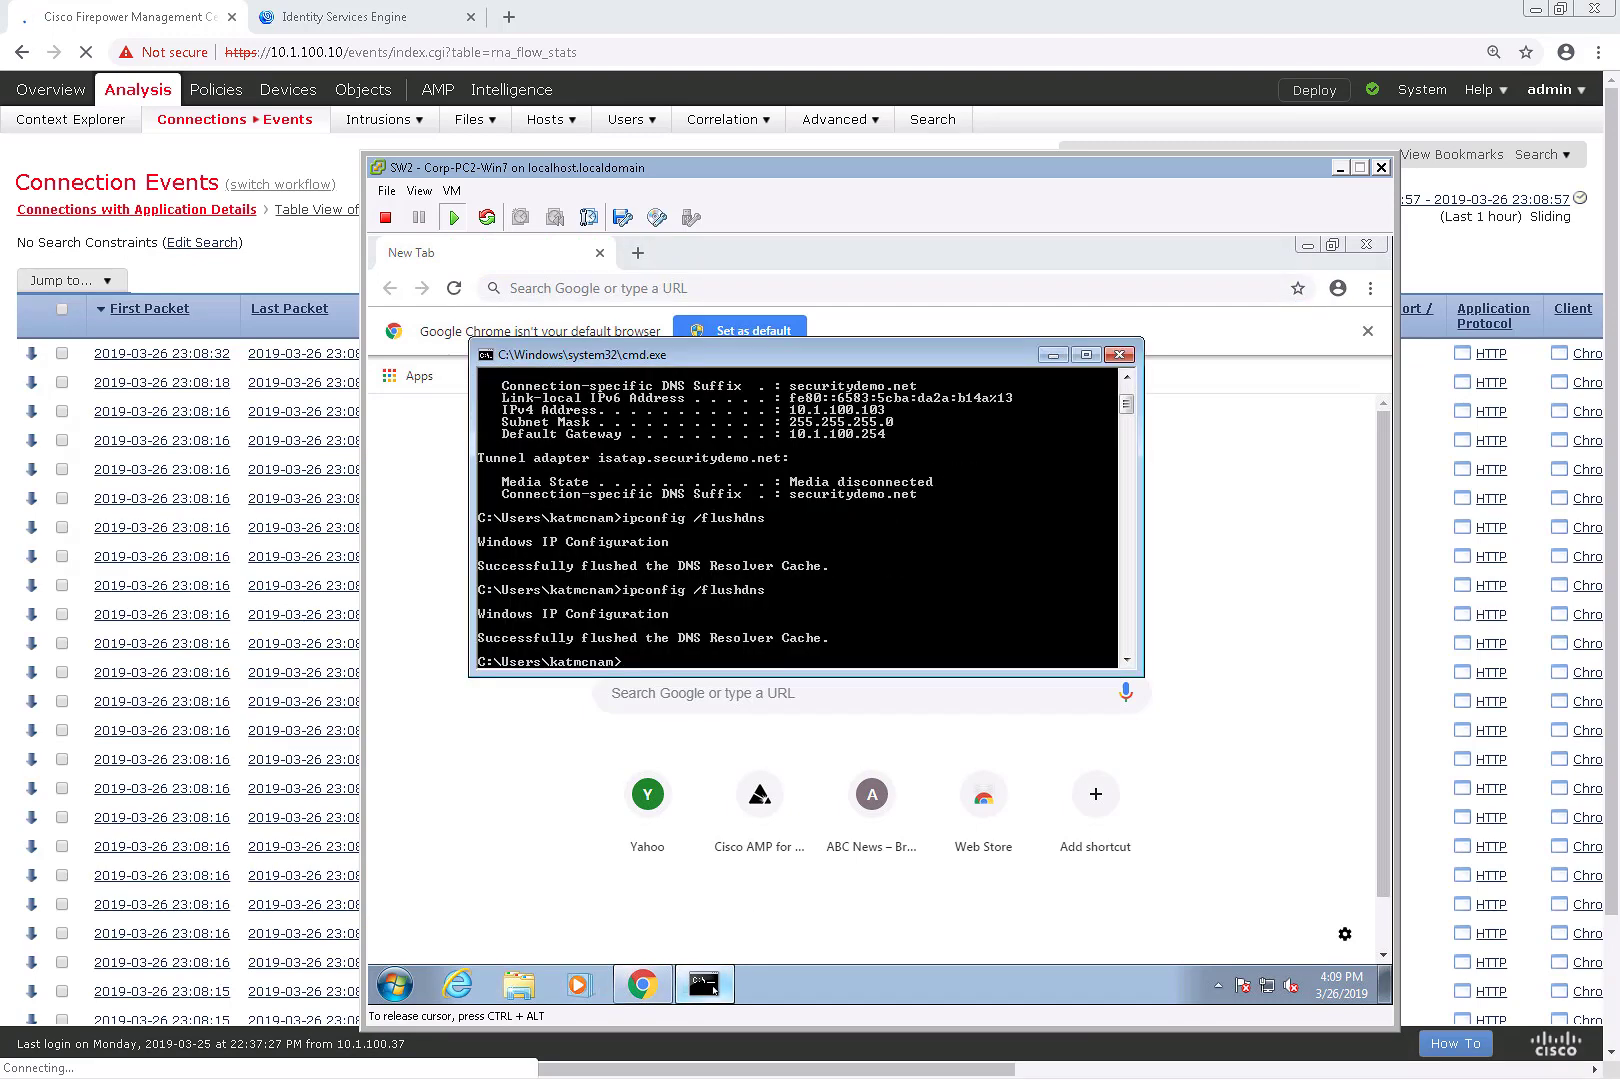
click(698, 277)
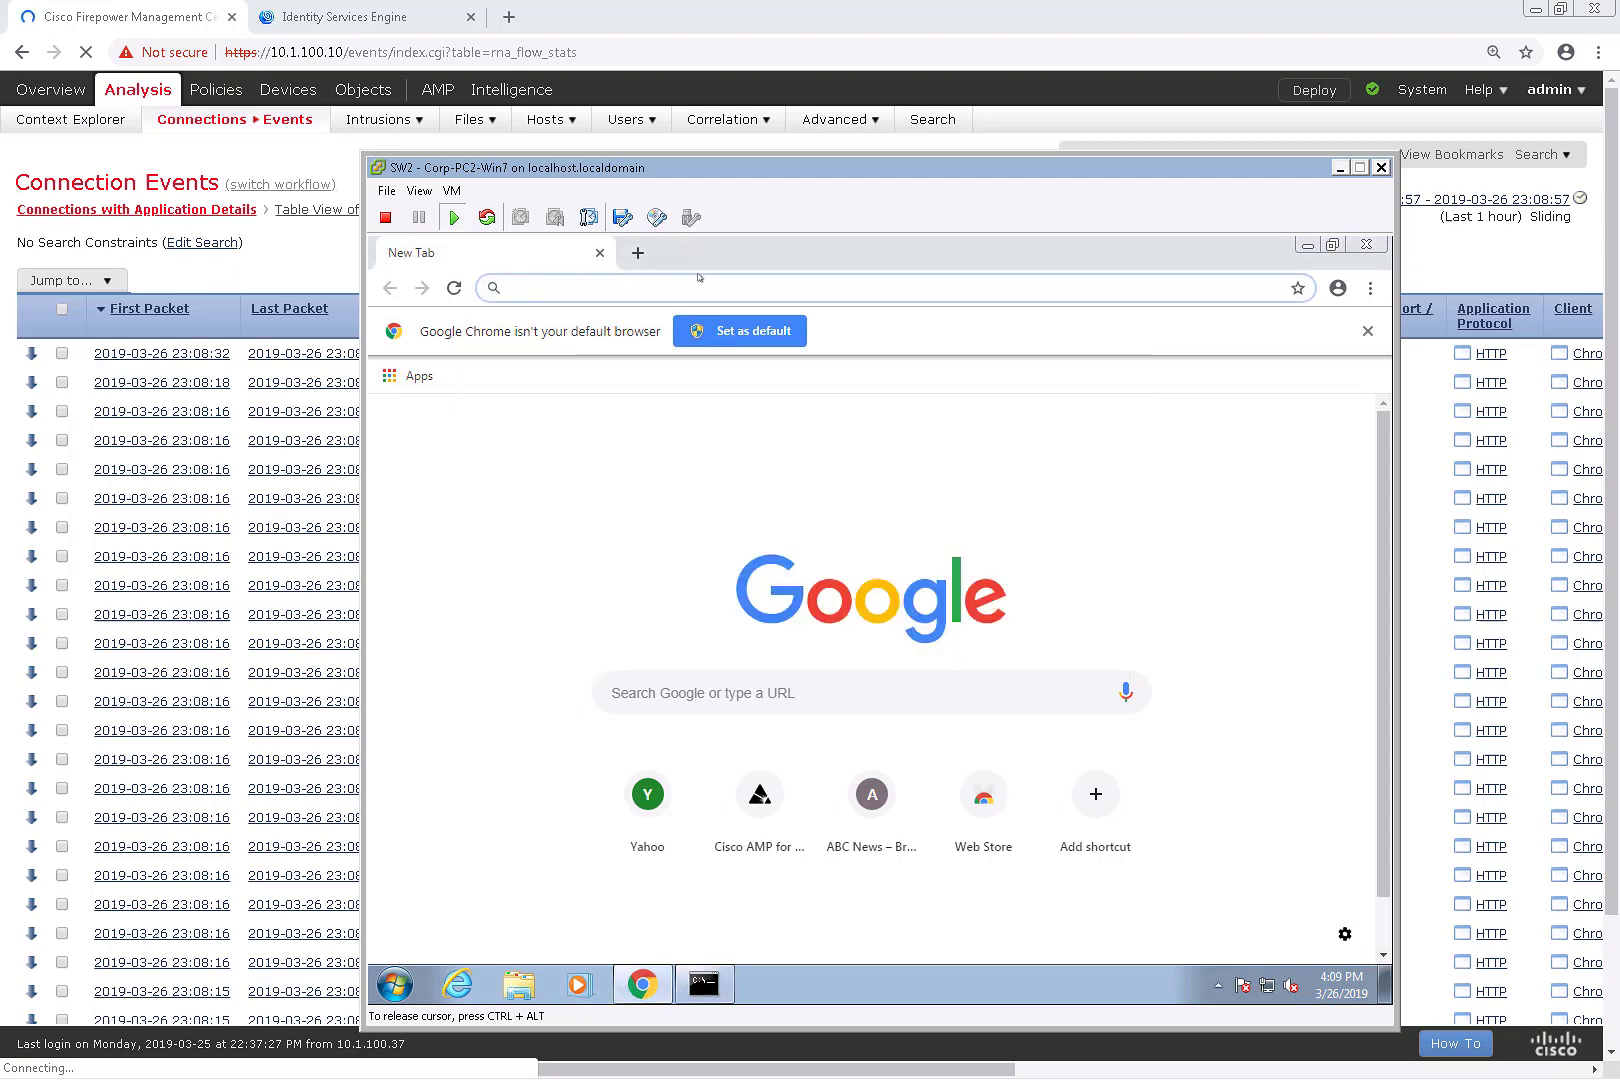
text(yahoo.com)
key(Return)
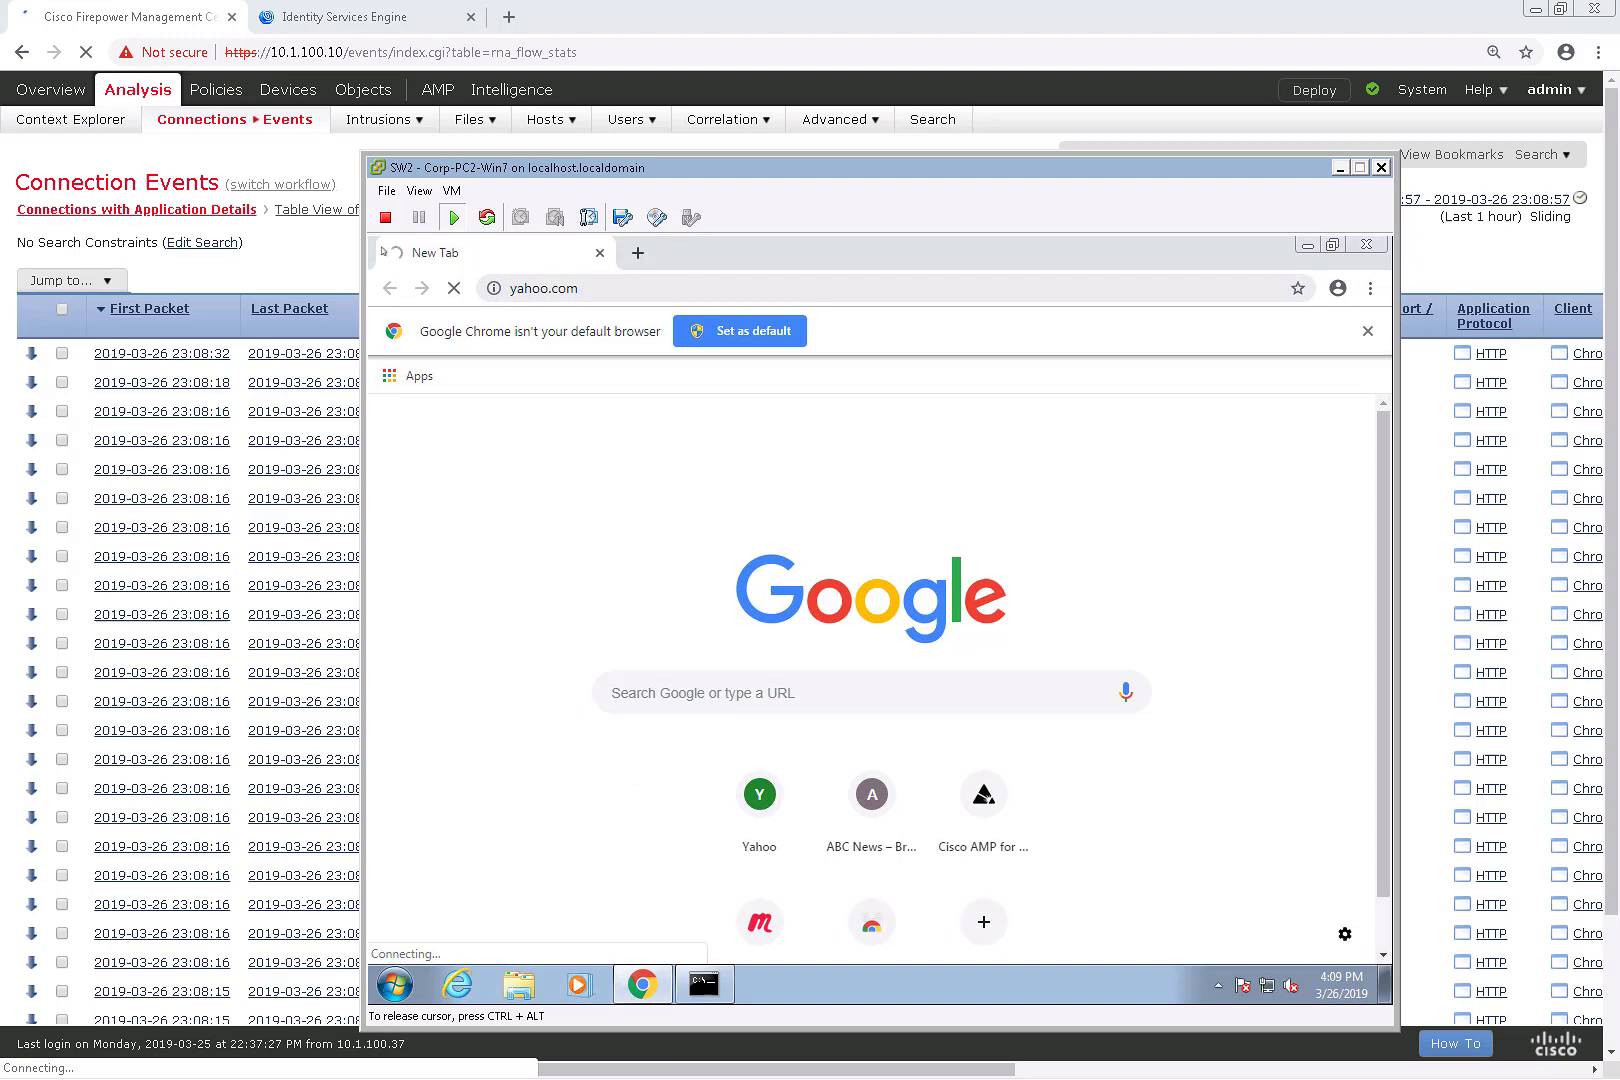
click(1458, 188)
- Reload events to show Block with reset from 10.1.100.103 to 173.36.224.108 port 80, then open Overview
click(1266, 202)
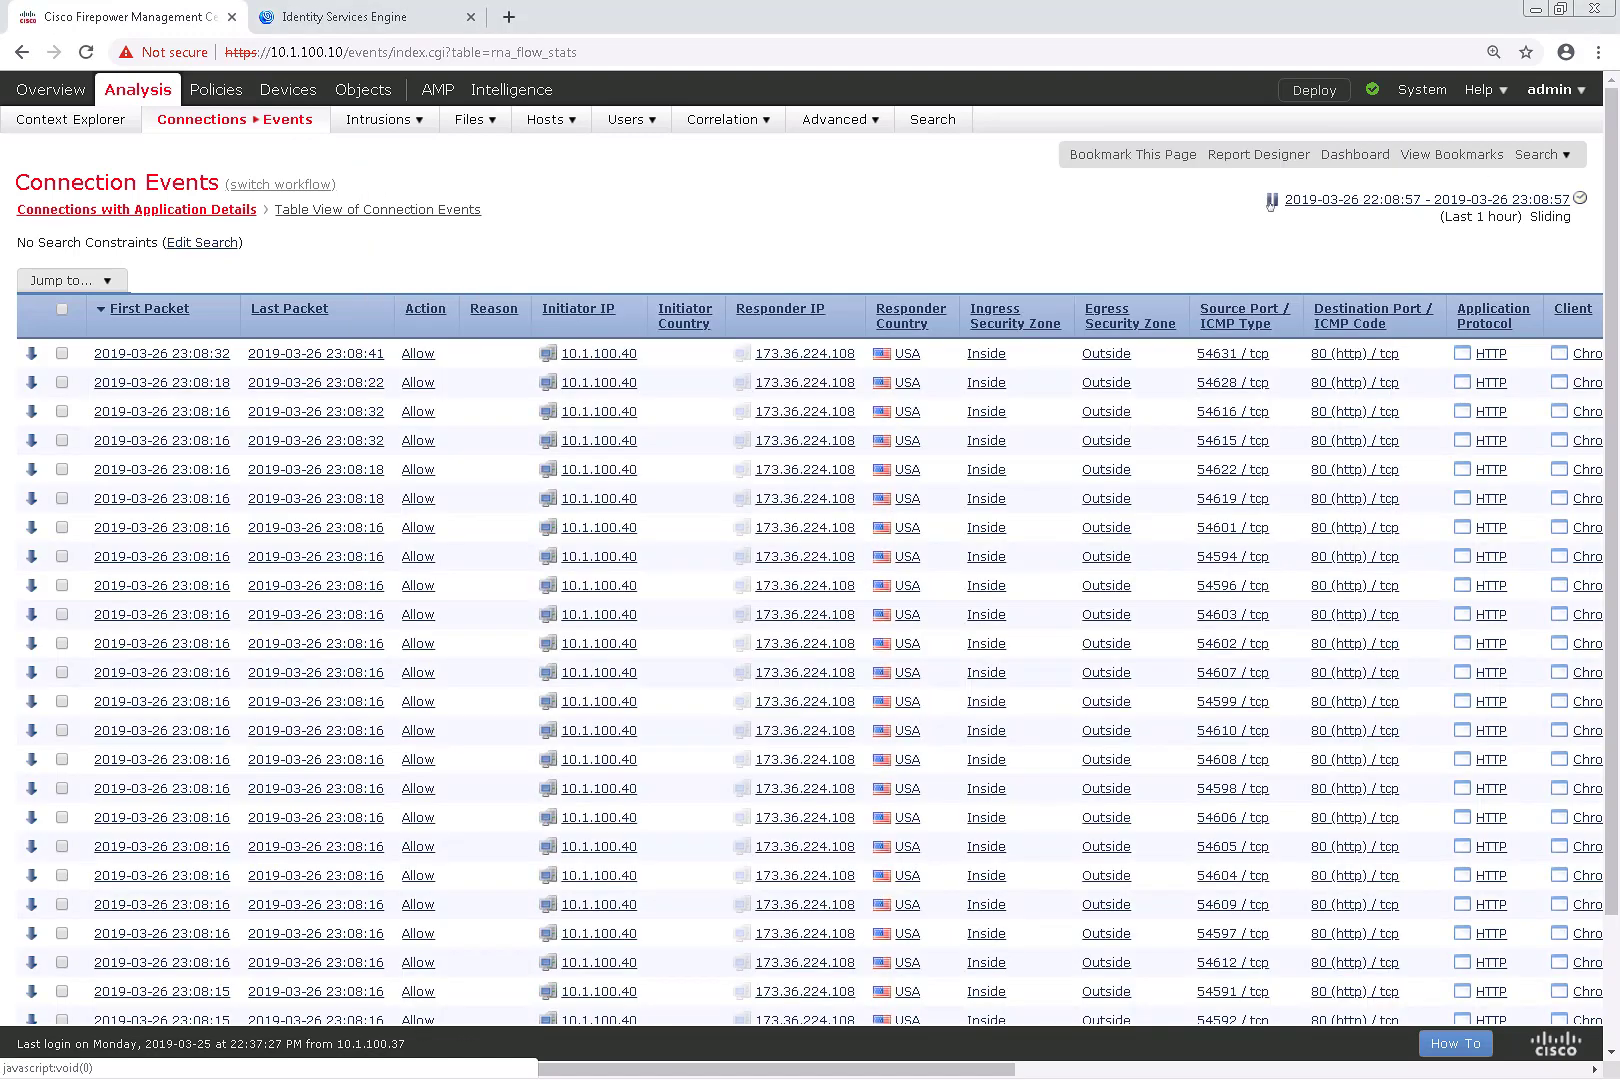
click(1269, 202)
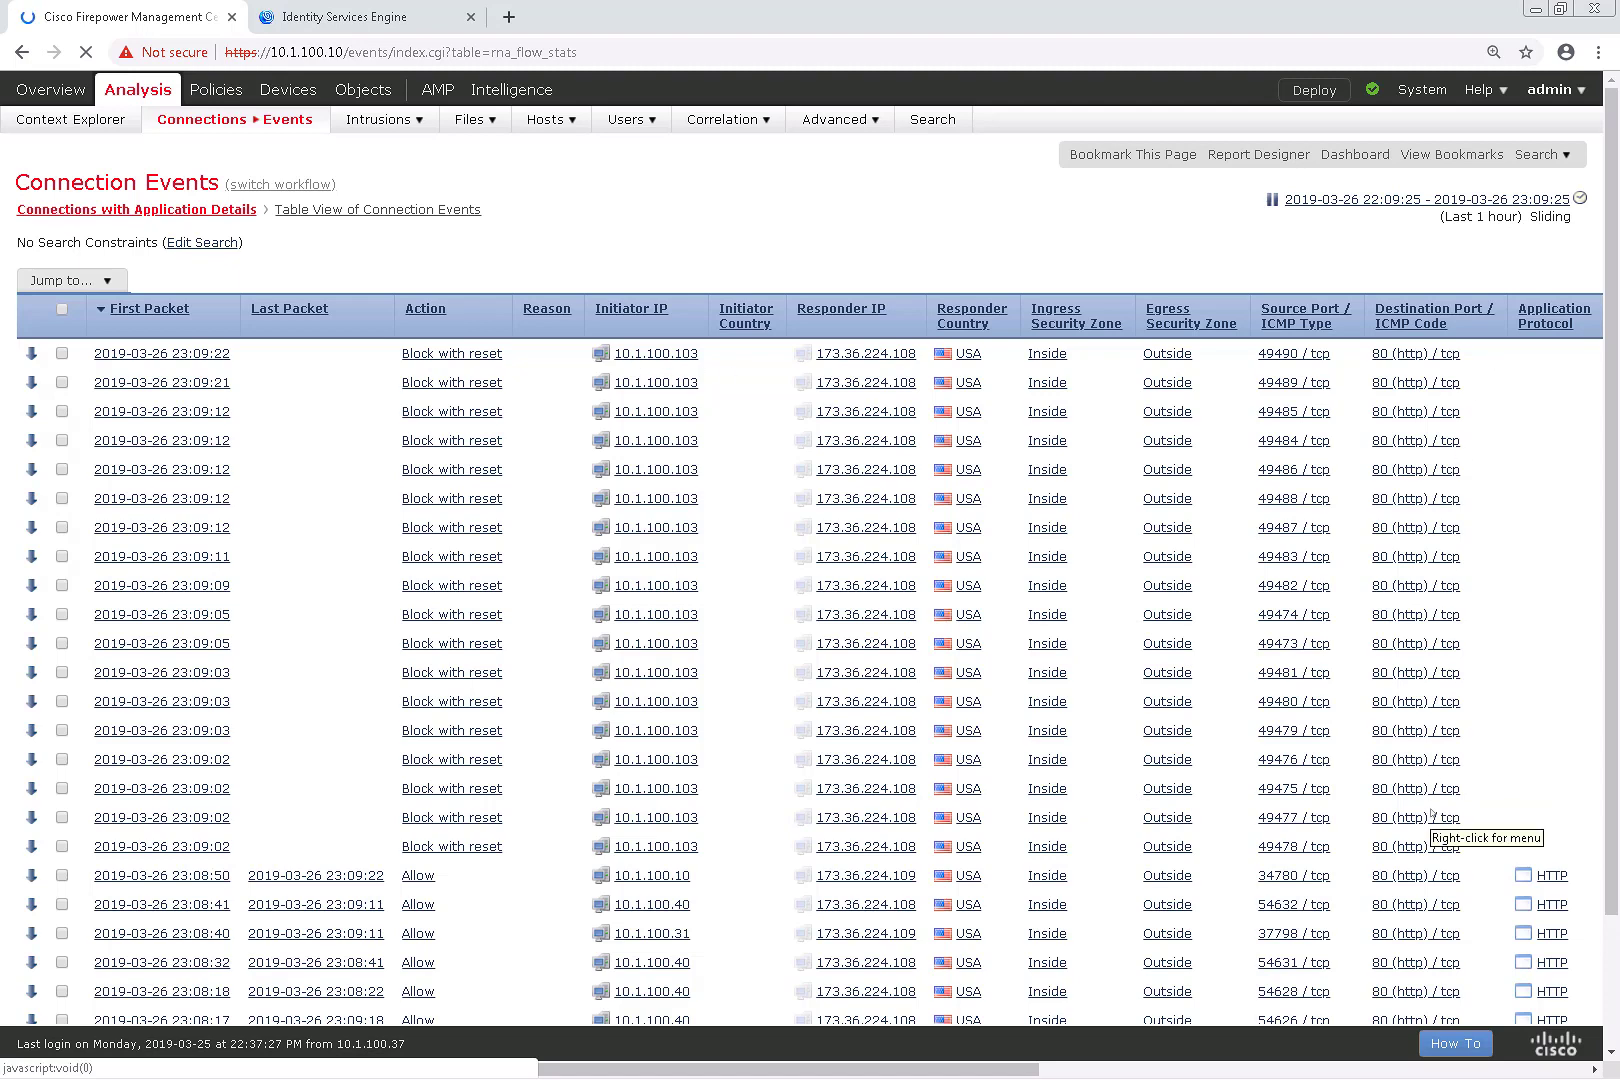
click(52, 94)
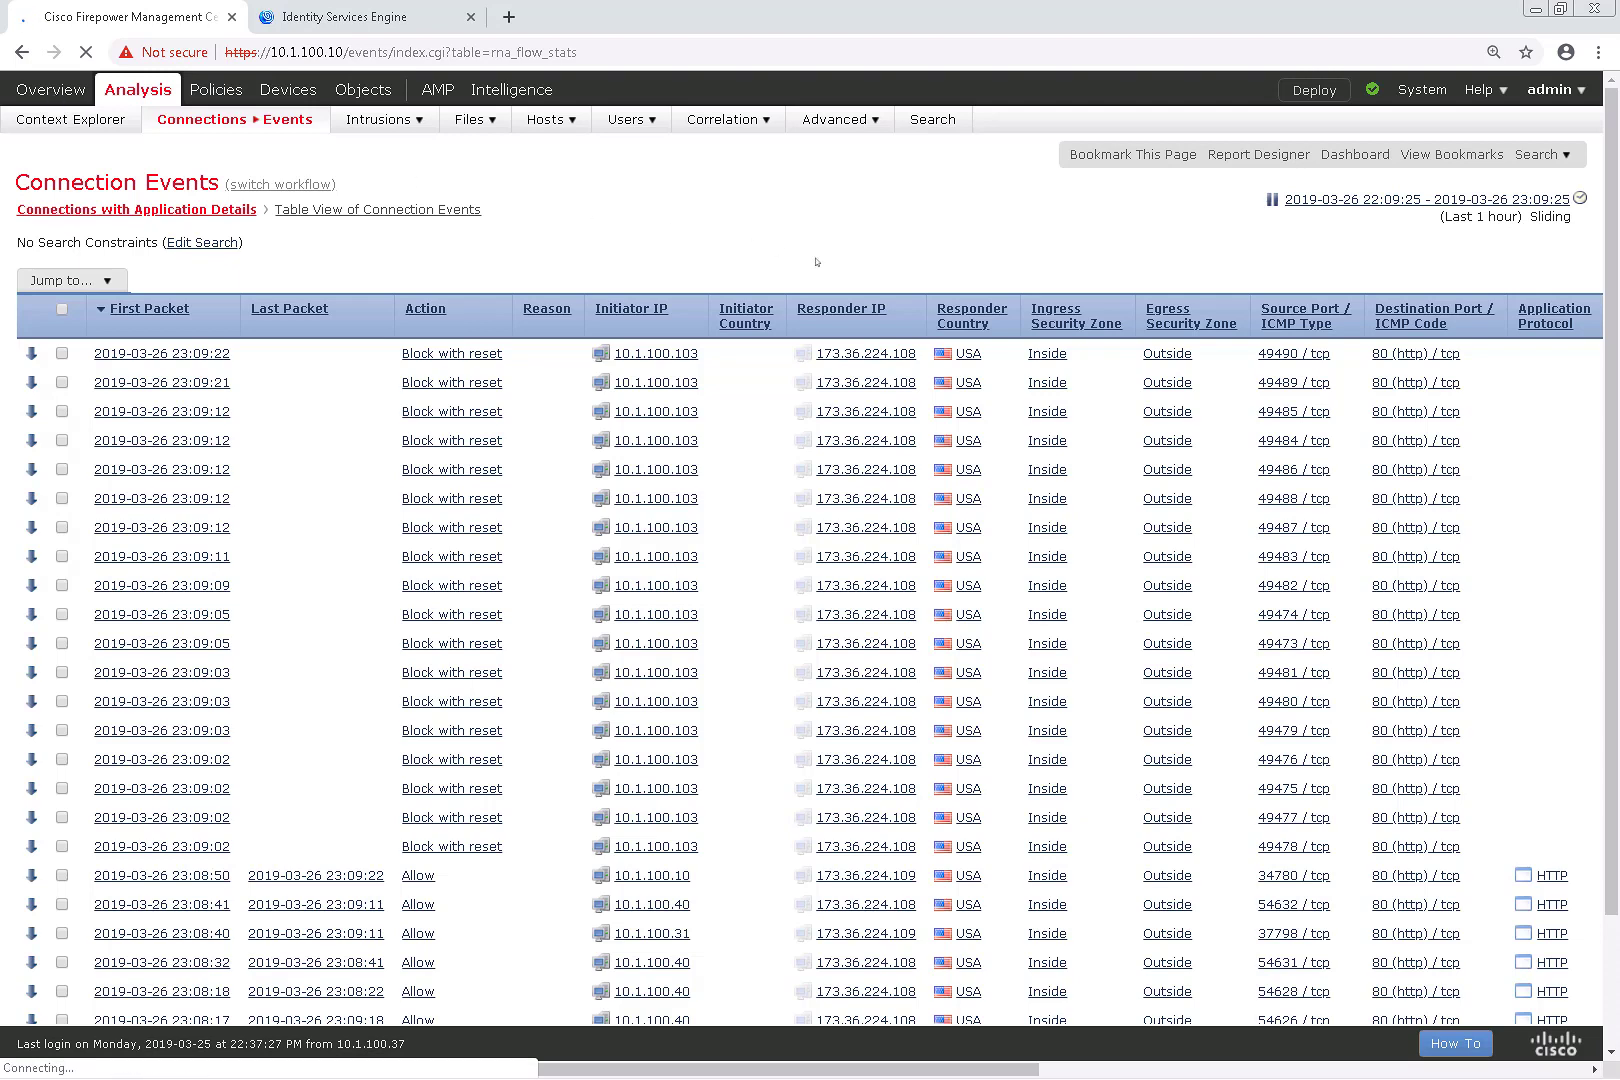
click(37, 93)
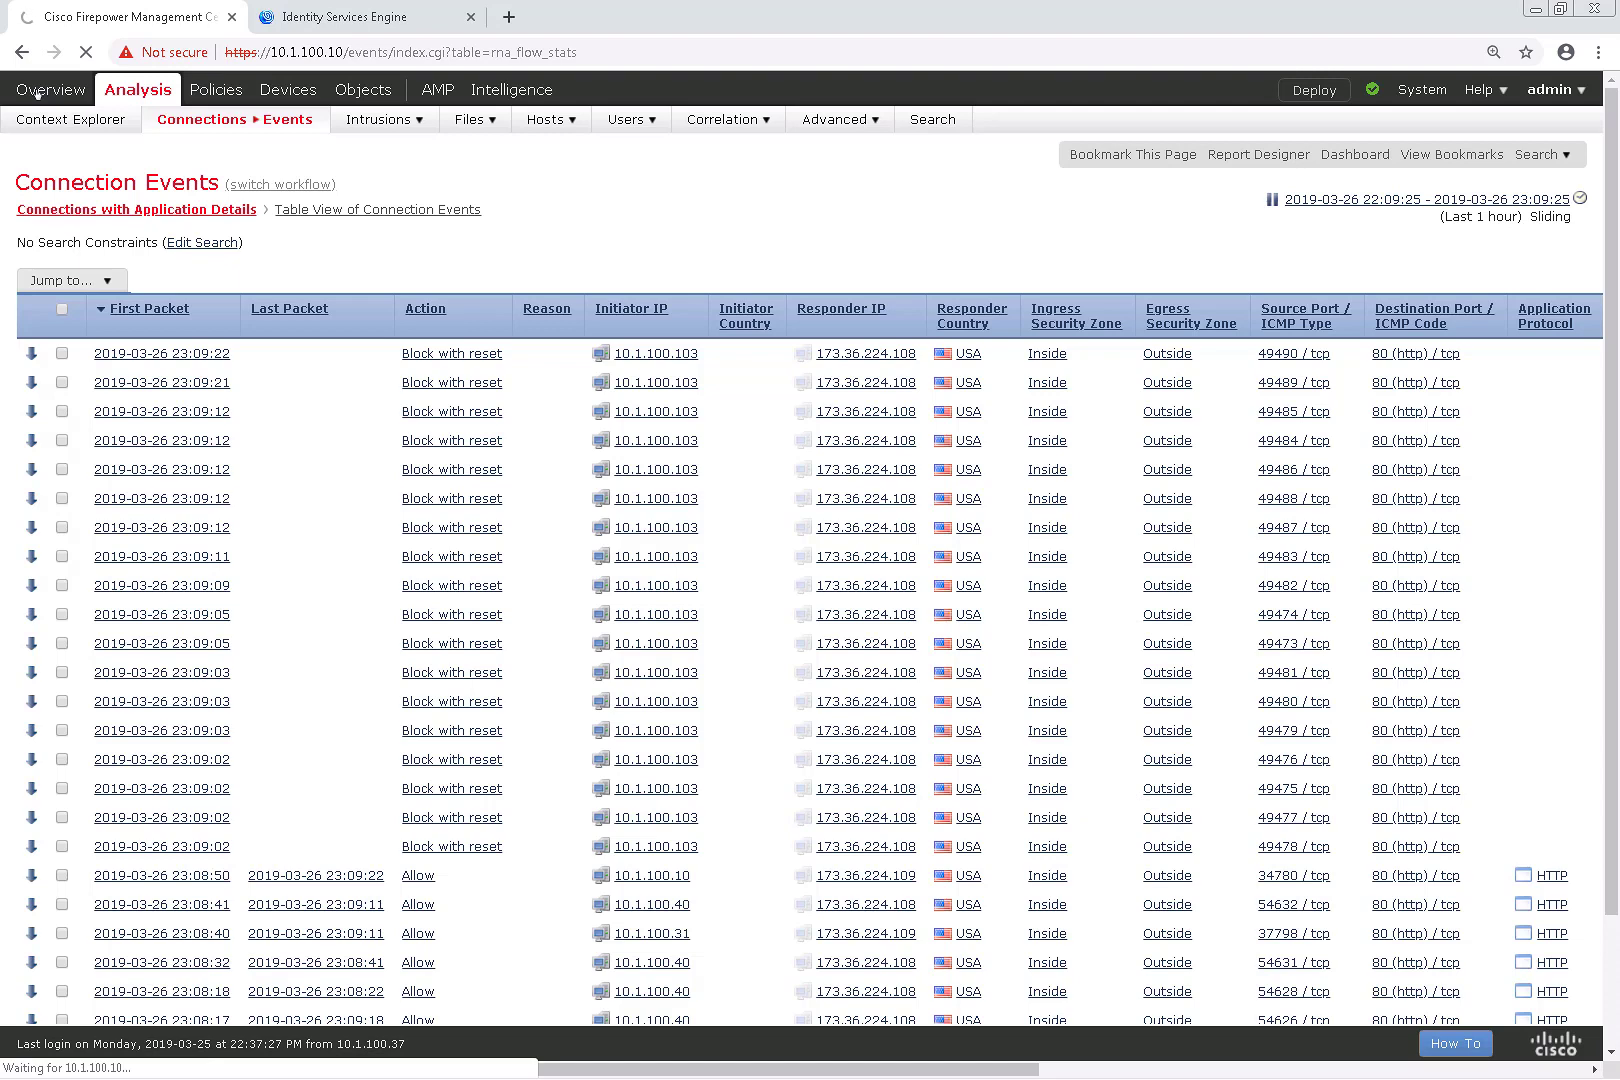